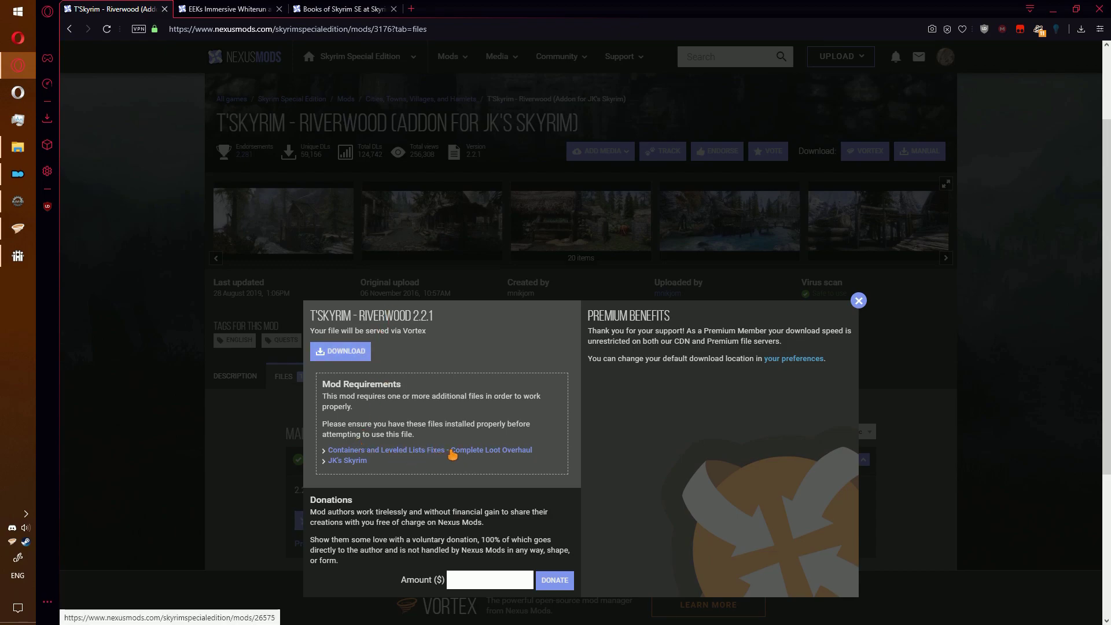
Close the T'Skyrim - Riverwood download prompt and read the Overview section of the EEKs Immersive Whiterun mod page.
{"action": "left_click", "coordinate": [258, 400]}
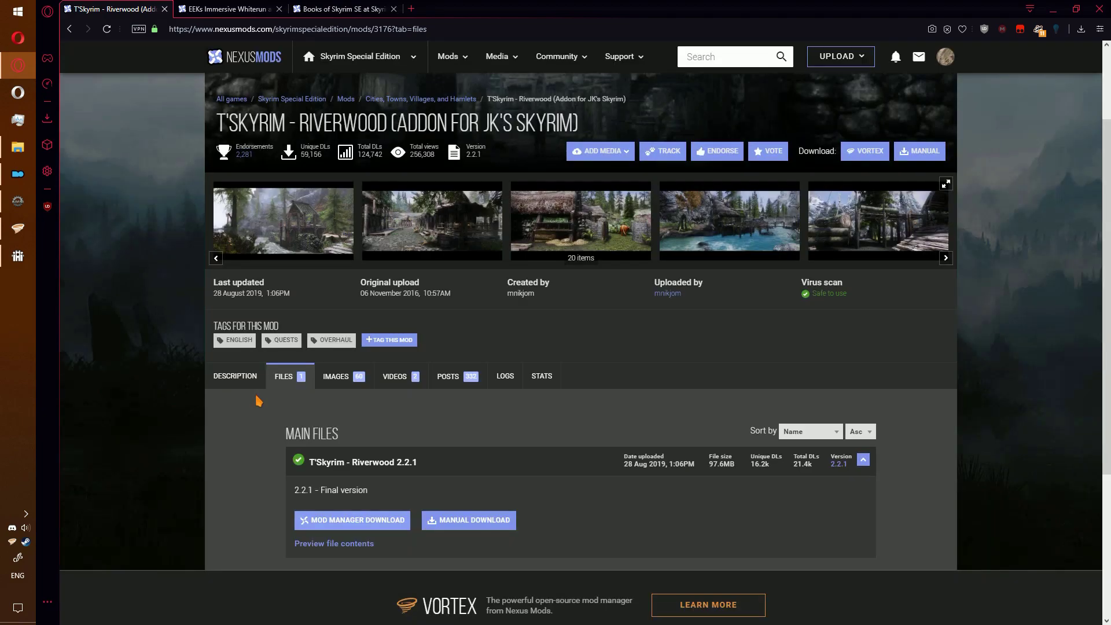
{"action": "left_click", "coordinate": [229, 9]}
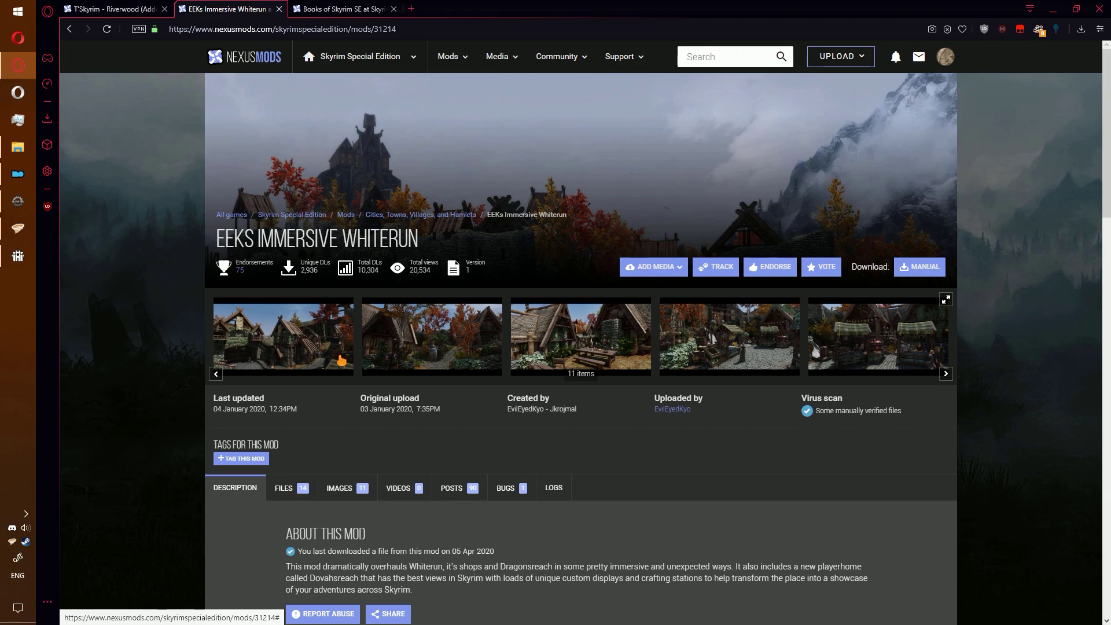
{"action": "scroll", "coordinate": [374, 509], "scroll_direction": "down", "scroll_amount": 5}
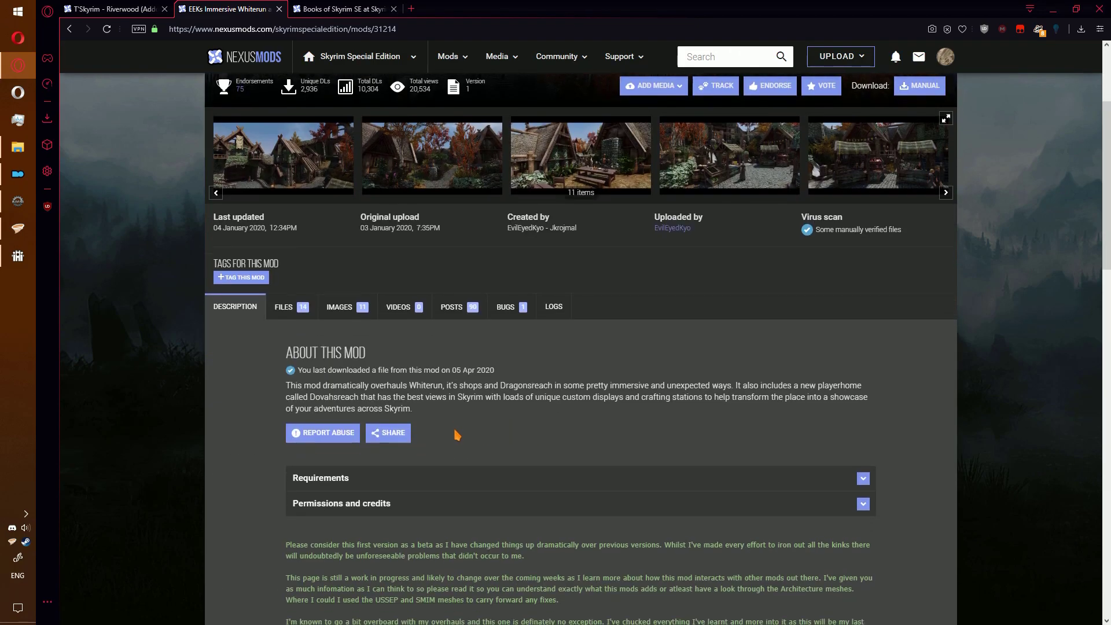
{"action": "scroll", "coordinate": [374, 509], "scroll_direction": "down", "scroll_amount": 2}
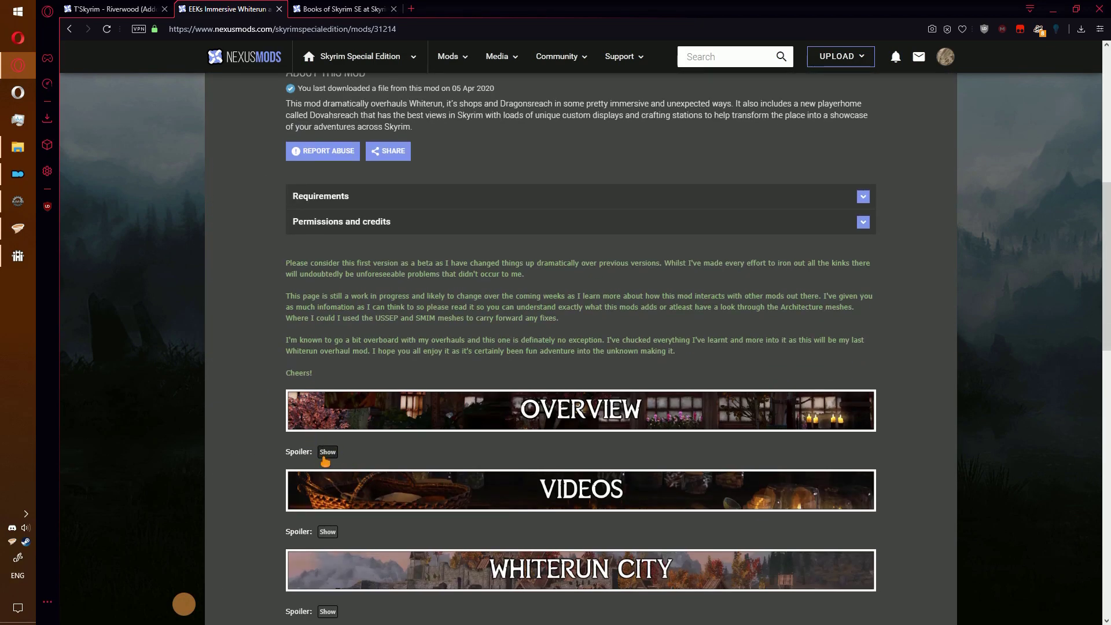
{"action": "left_click", "coordinate": [326, 454]}
{"action": "scroll", "coordinate": [369, 303], "scroll_direction": "down", "scroll_amount": 5}
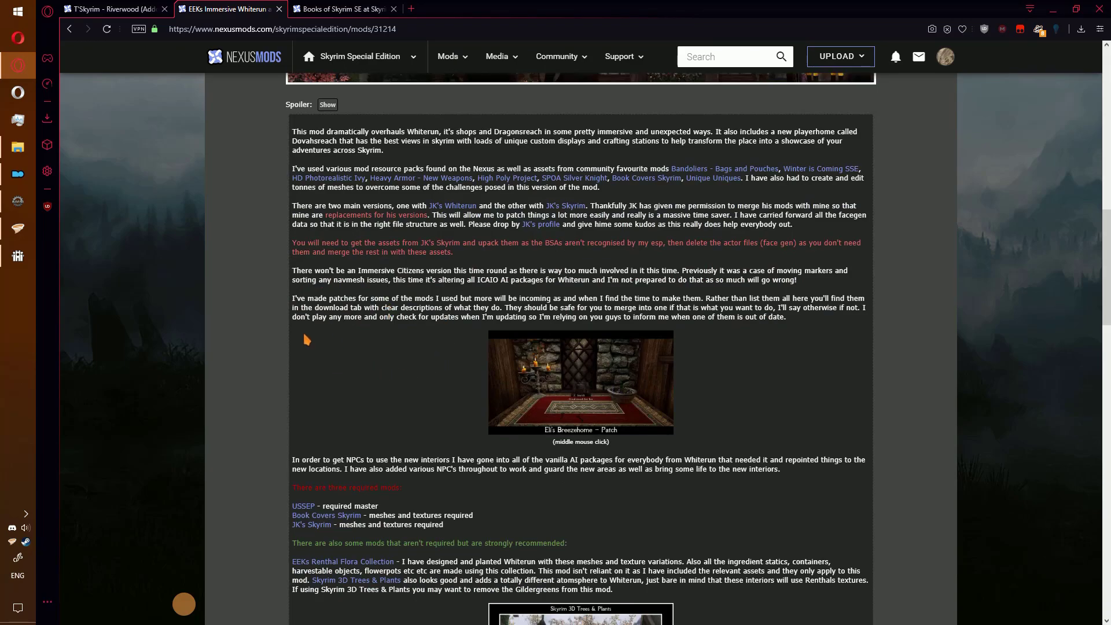
In the EEKs Immersive Whiterun files, request the mod manager download of the JKs Skyrim Version and dismiss its prompt.
{"action": "scroll", "coordinate": [306, 339], "scroll_direction": "up", "scroll_amount": 15}
{"action": "left_click", "coordinate": [284, 430]}
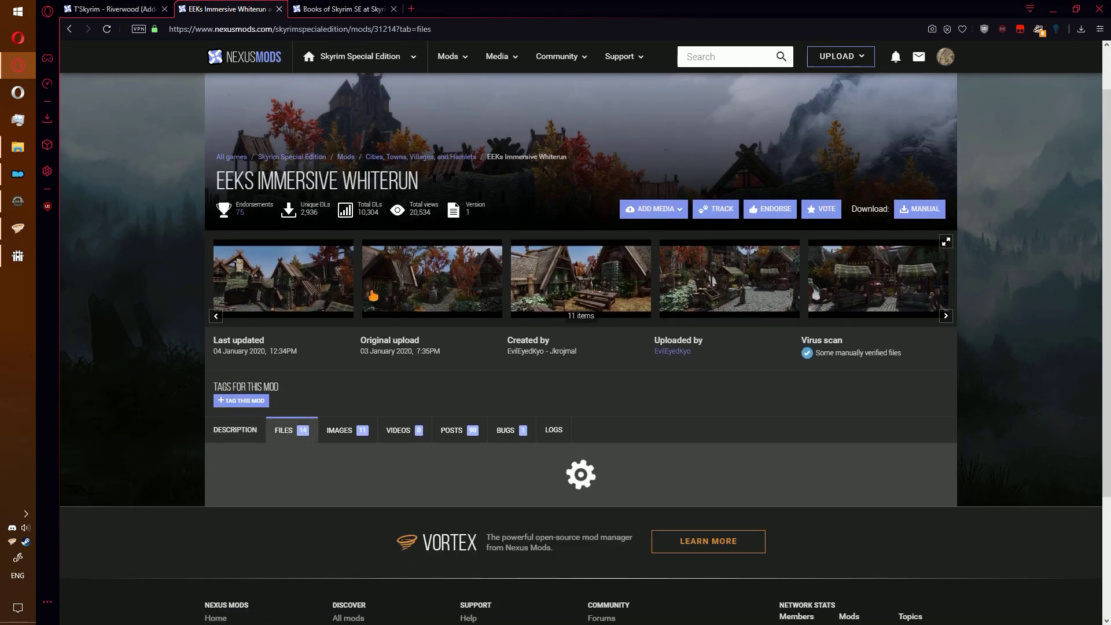
{"action": "scroll", "coordinate": [338, 350], "scroll_direction": "down", "scroll_amount": 4}
{"action": "scroll", "coordinate": [338, 353], "scroll_direction": "down", "scroll_amount": 1}
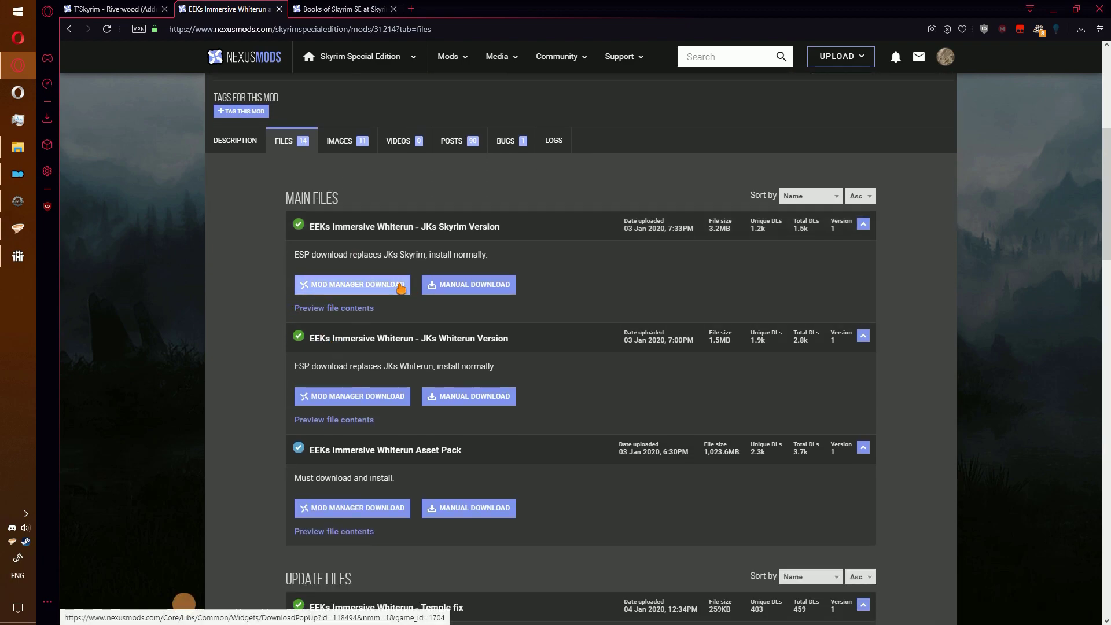
{"action": "left_click", "coordinate": [400, 286]}
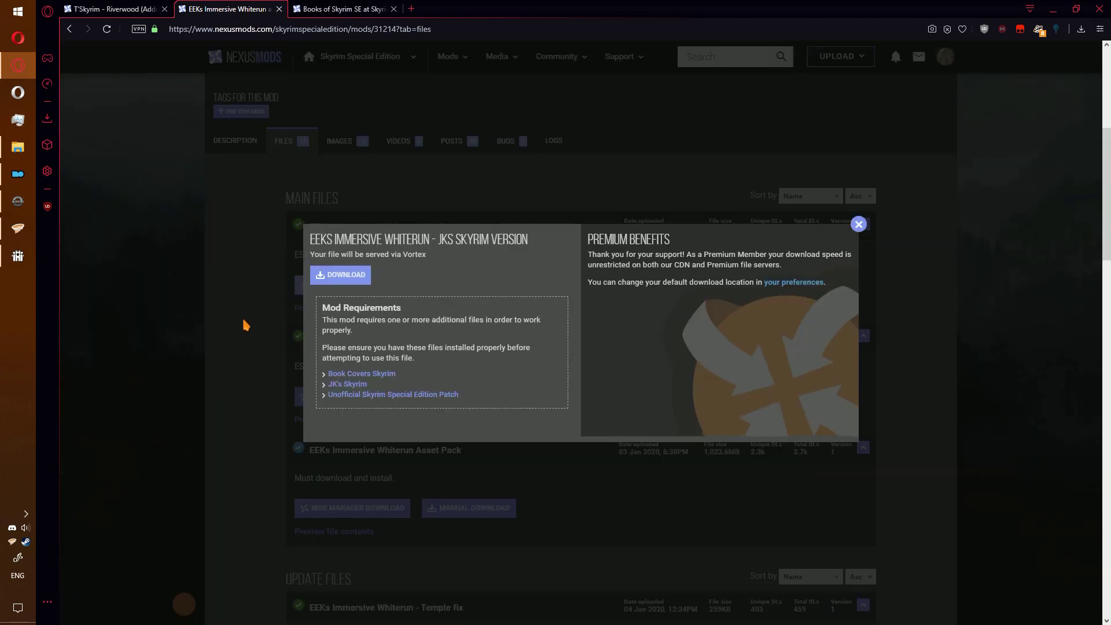
{"action": "left_click", "coordinate": [343, 275]}
Request the mod manager downloads of the EEKs Immersive Whiterun Asset Pack and the Temple fix.
{"action": "scroll", "coordinate": [296, 342], "scroll_direction": "down", "scroll_amount": 4}
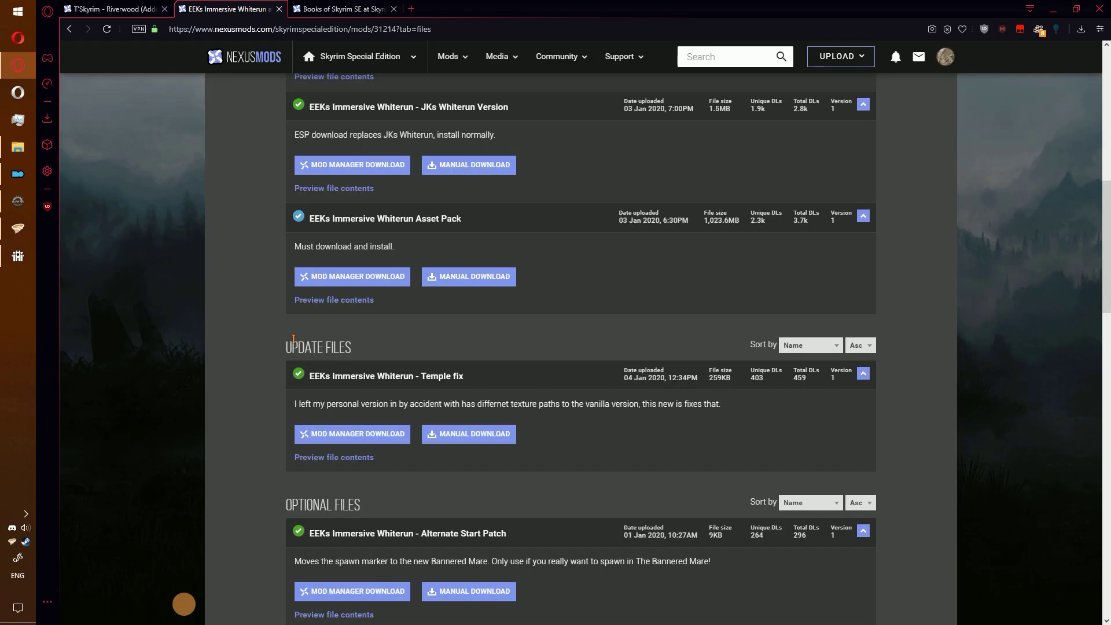
{"action": "left_click", "coordinate": [376, 274]}
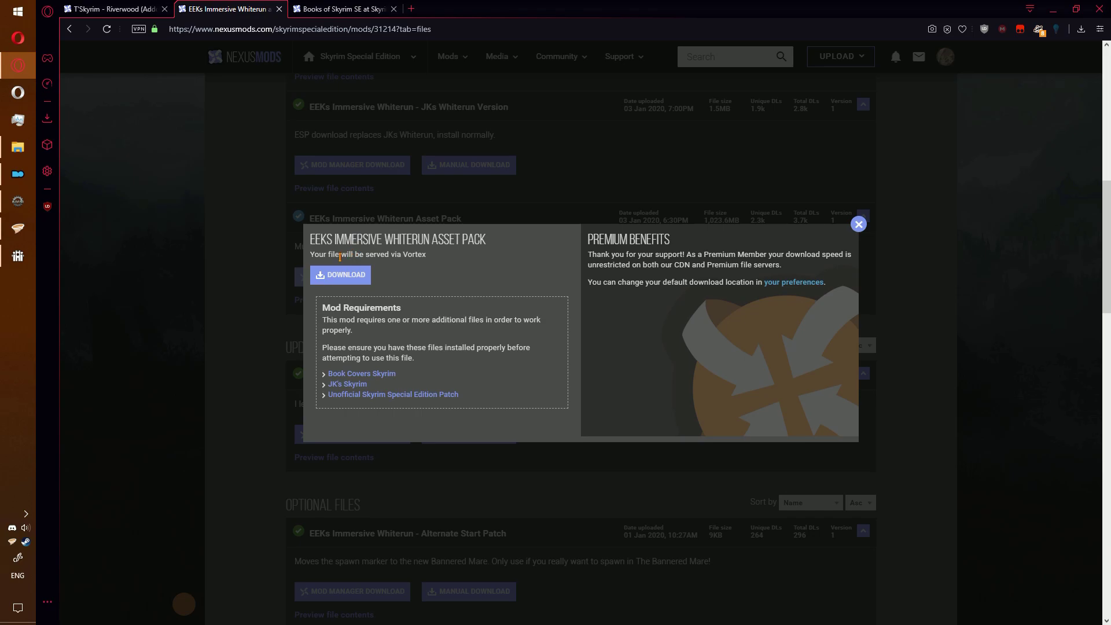
{"action": "left_click", "coordinate": [284, 269]}
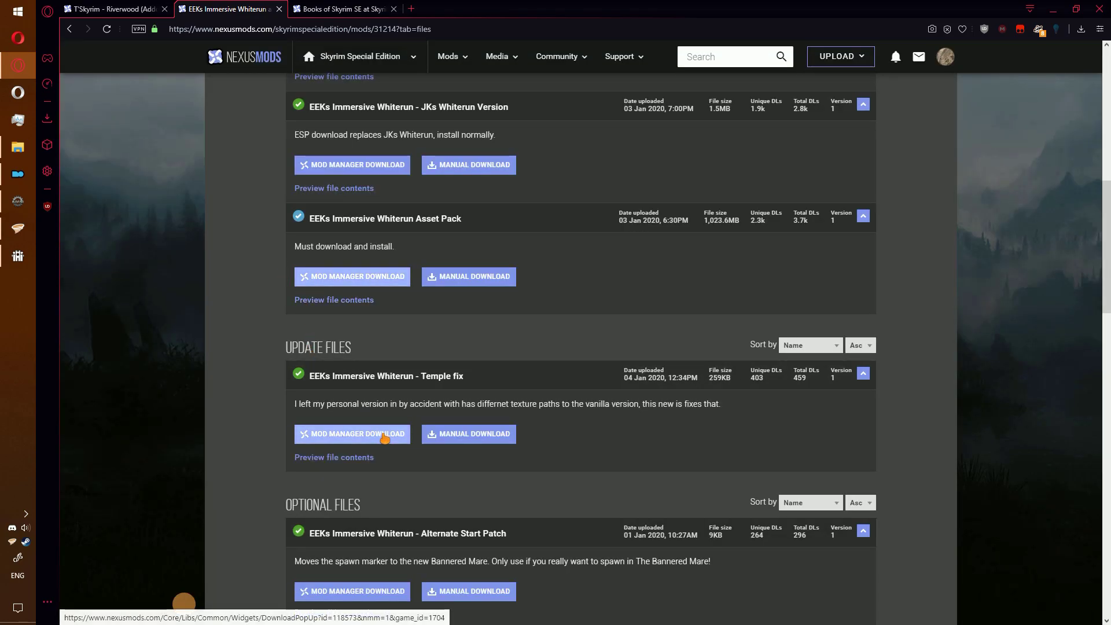
{"action": "left_click", "coordinate": [384, 439]}
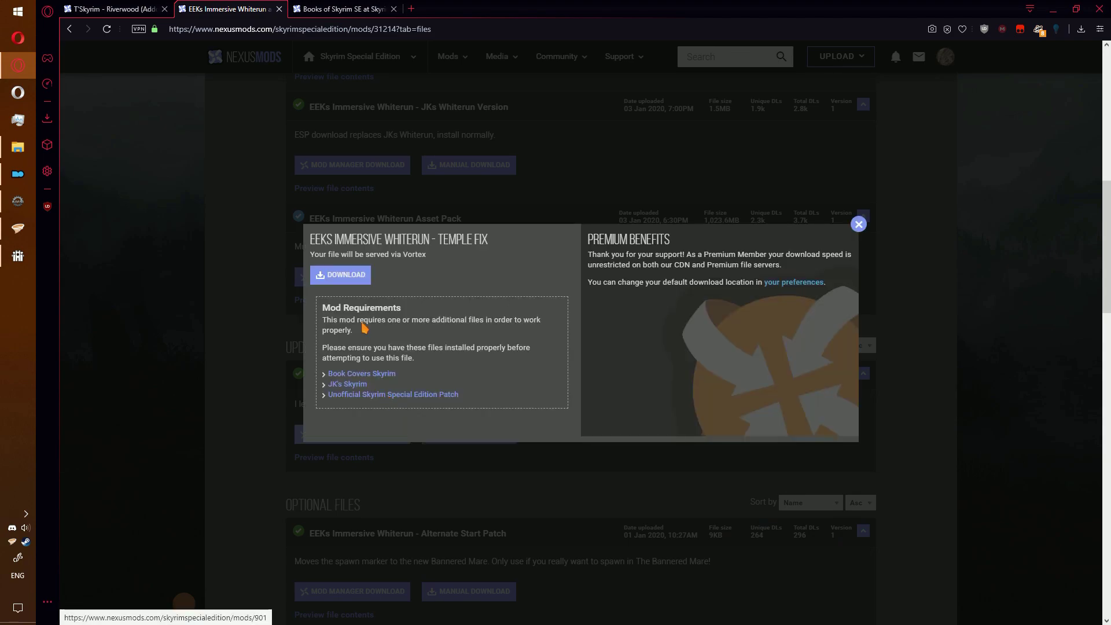
{"action": "left_click", "coordinate": [240, 365]}
Request the mod manager download of the optional EEKs Immersive Whiterun - Alternate Start Patch.
{"action": "scroll", "coordinate": [296, 291], "scroll_direction": "down", "scroll_amount": 4}
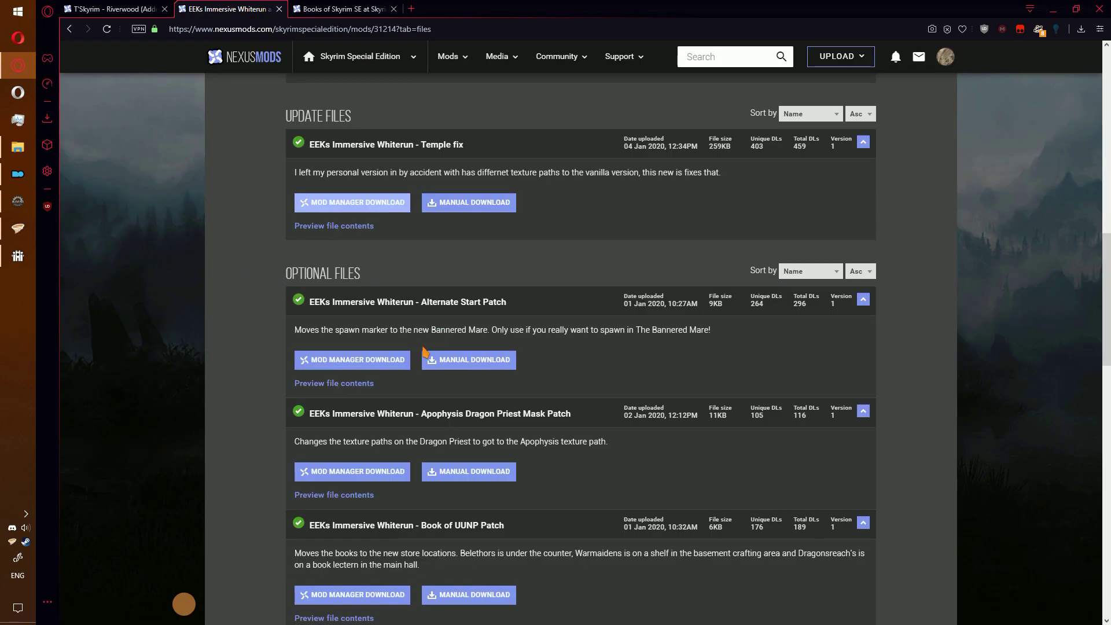
{"action": "left_click", "coordinate": [392, 360]}
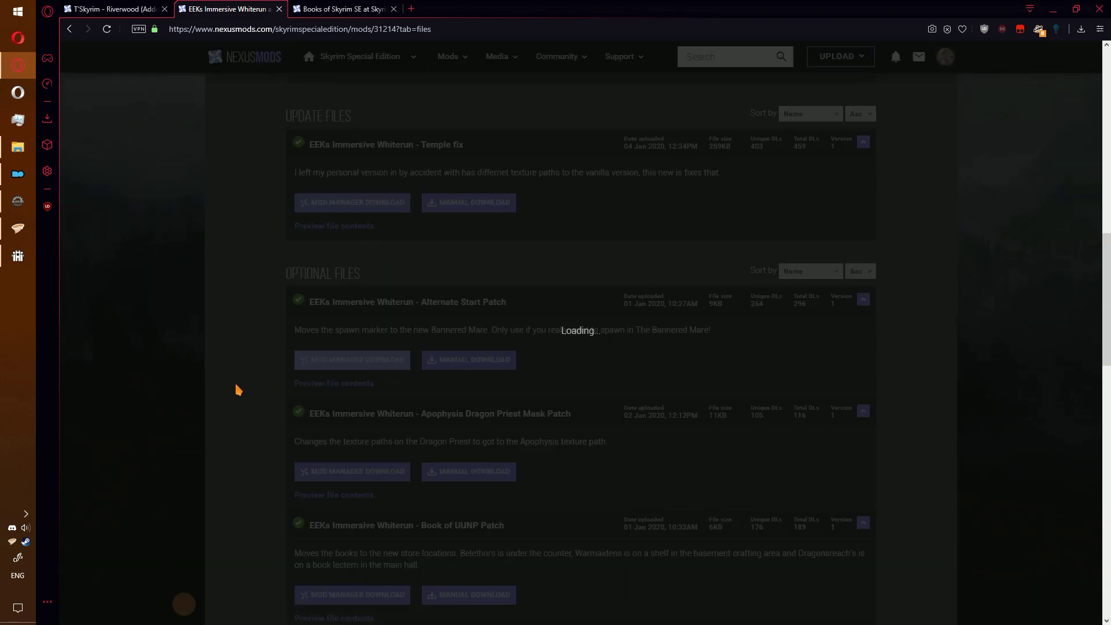
{"action": "left_click", "coordinate": [252, 307]}
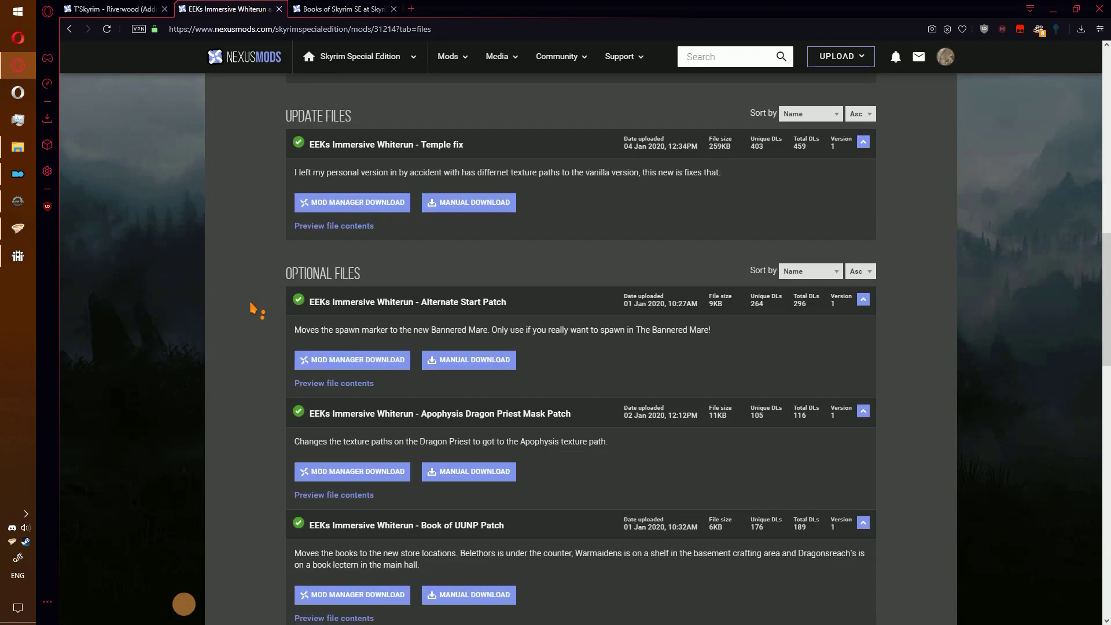
{"action": "scroll", "coordinate": [253, 317], "scroll_direction": "down", "scroll_amount": 2}
{"action": "scroll", "coordinate": [253, 317], "scroll_direction": "down", "scroll_amount": 4}
Show the files of Book Covers Skyrim and compare the gallery images of its desaturated and original textures.
{"action": "key", "text": "ctrl+Tab"}
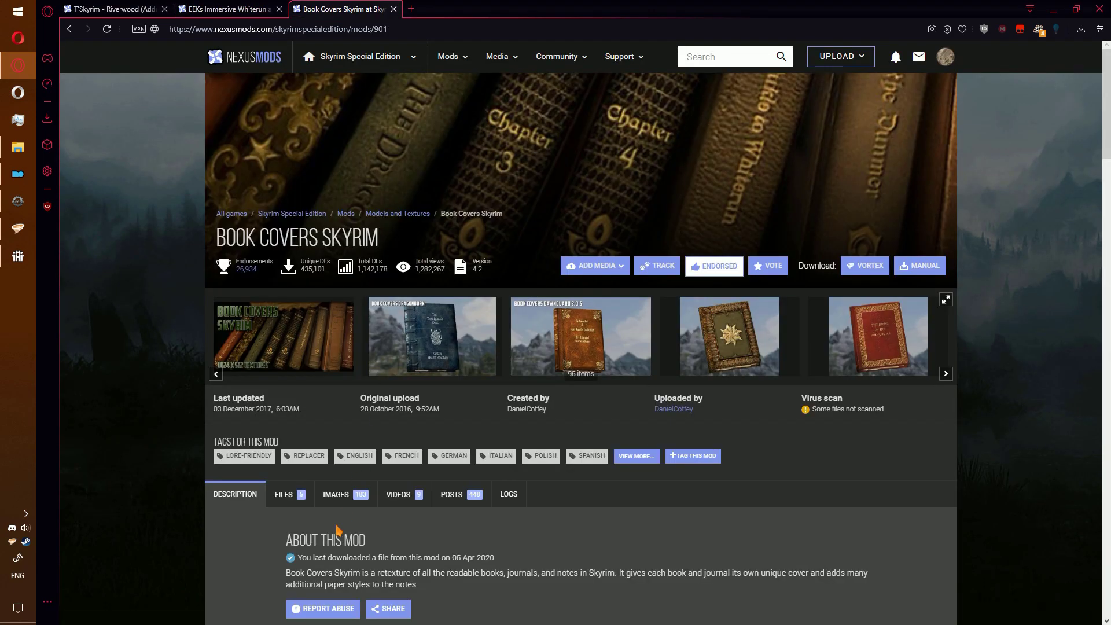
{"action": "left_click", "coordinate": [299, 495]}
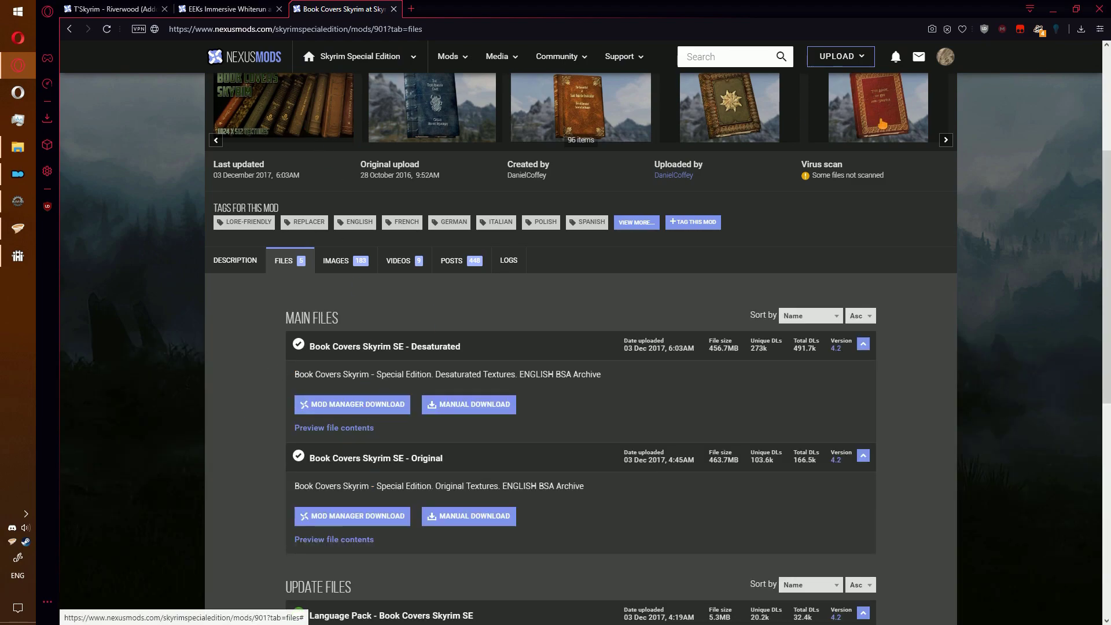
{"action": "left_click", "coordinate": [896, 119]}
{"action": "left_click", "coordinate": [1077, 339]}
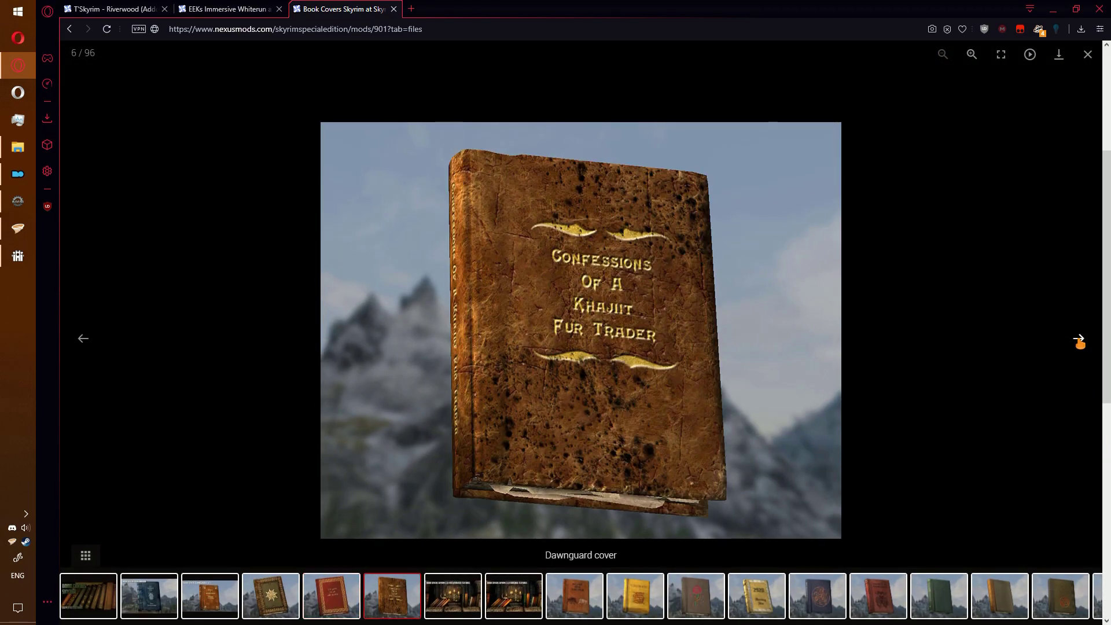
{"action": "left_click", "coordinate": [1077, 339]}
{"action": "left_click", "coordinate": [1077, 339]}
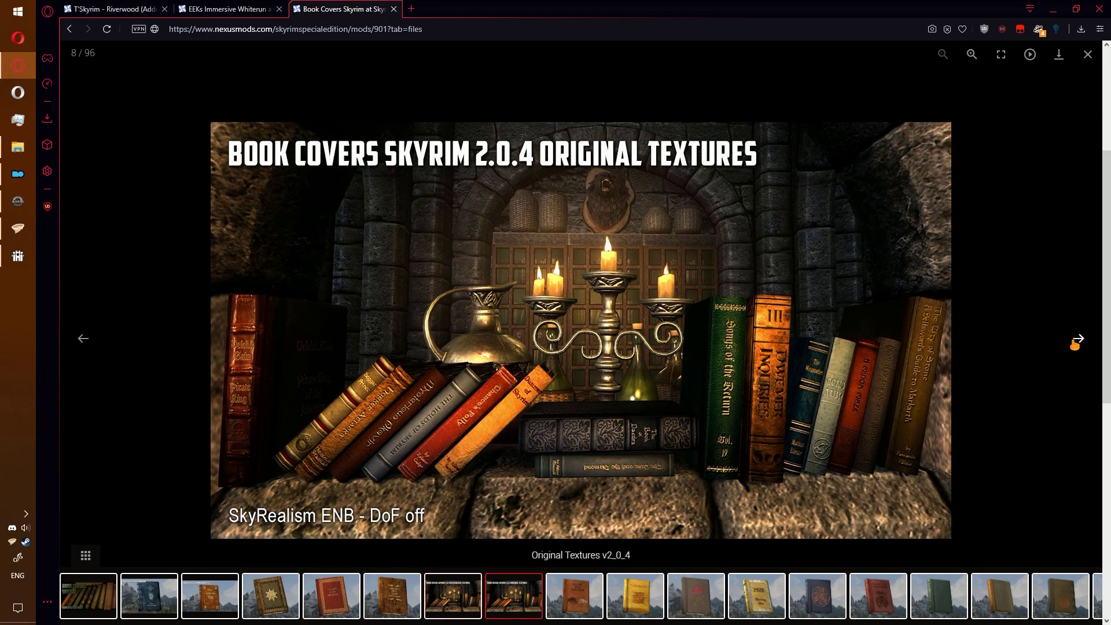
{"action": "left_click", "coordinate": [83, 339]}
{"action": "left_click", "coordinate": [1088, 54]}
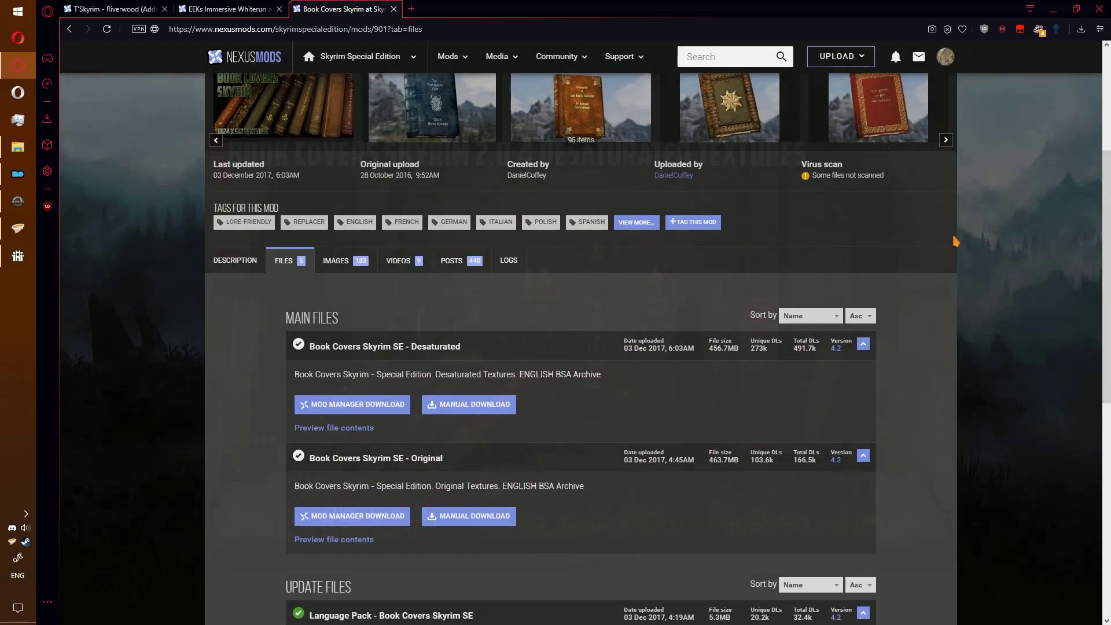
Request the mod manager download of Book Covers Skyrim SE - Desaturated and dismiss its prompt.
{"action": "left_click", "coordinate": [399, 408]}
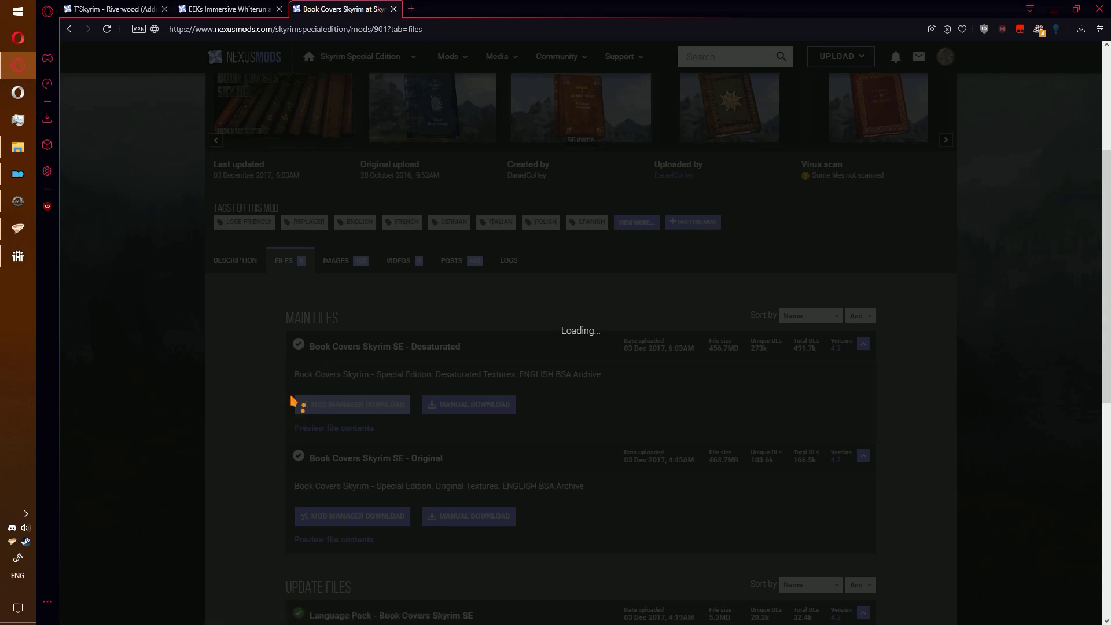
{"action": "left_click", "coordinate": [255, 384]}
{"action": "scroll", "coordinate": [255, 384], "scroll_direction": "down", "scroll_amount": 8}
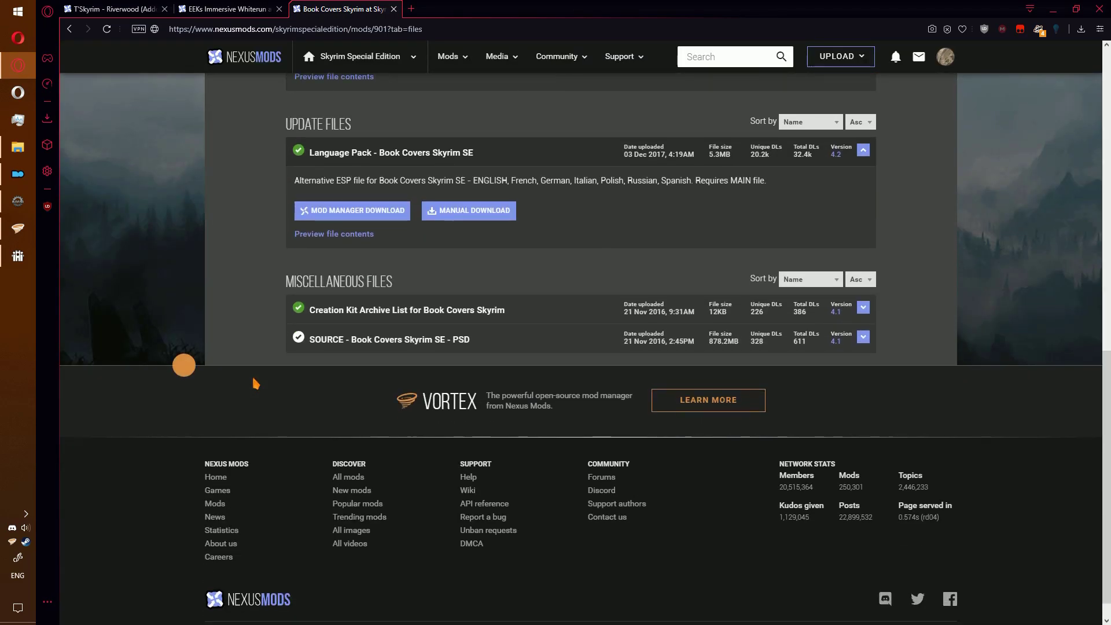
Switch to Mod Organizer and install T'Skyrim - Riverwood with the Without core option and no patches.
{"action": "key", "text": "alt+Tab"}
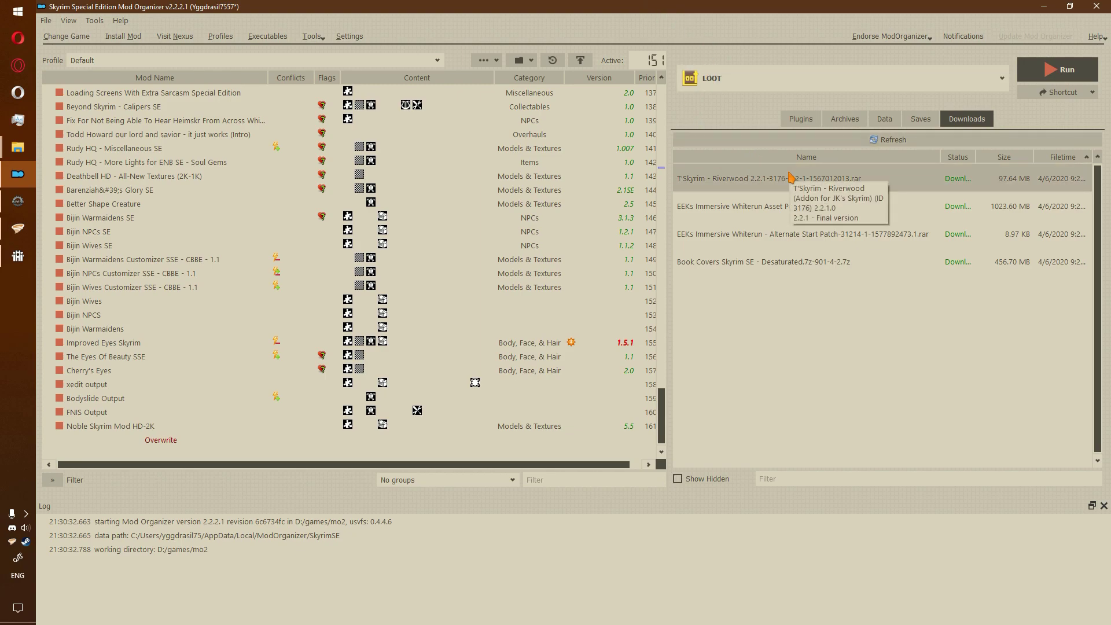
{"action": "double_click", "coordinate": [790, 177]}
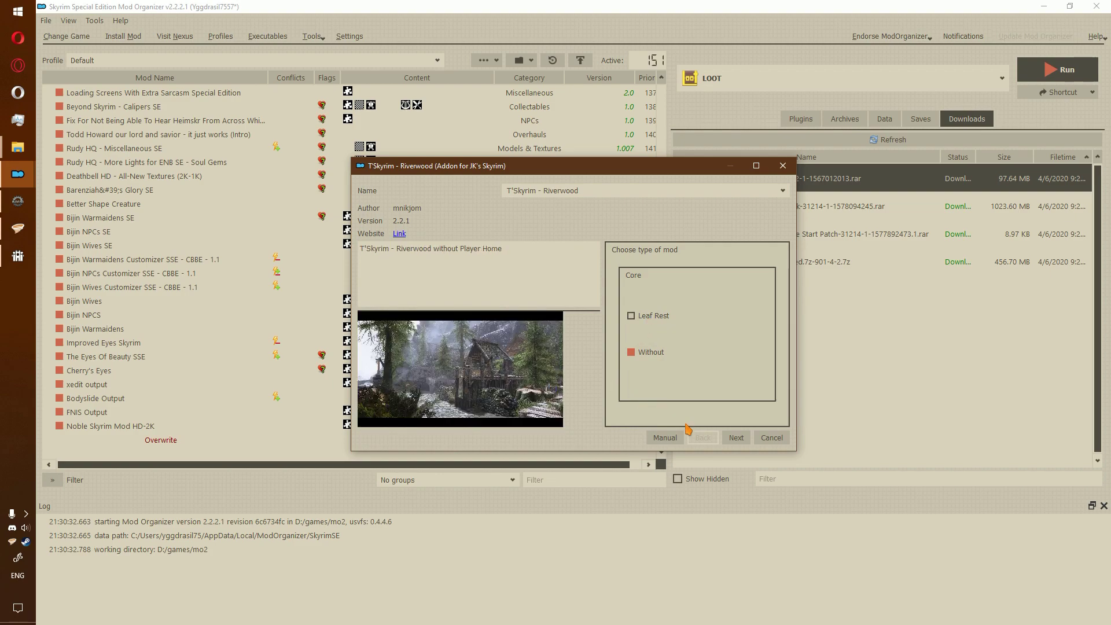
{"action": "left_click", "coordinate": [730, 438]}
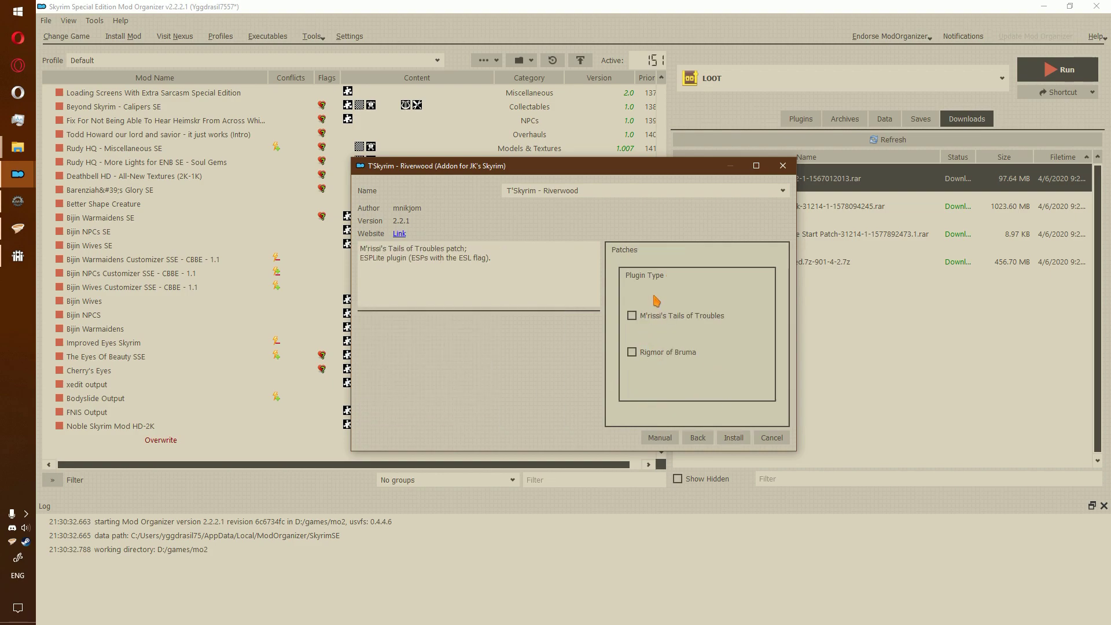
{"action": "left_click", "coordinate": [722, 442]}
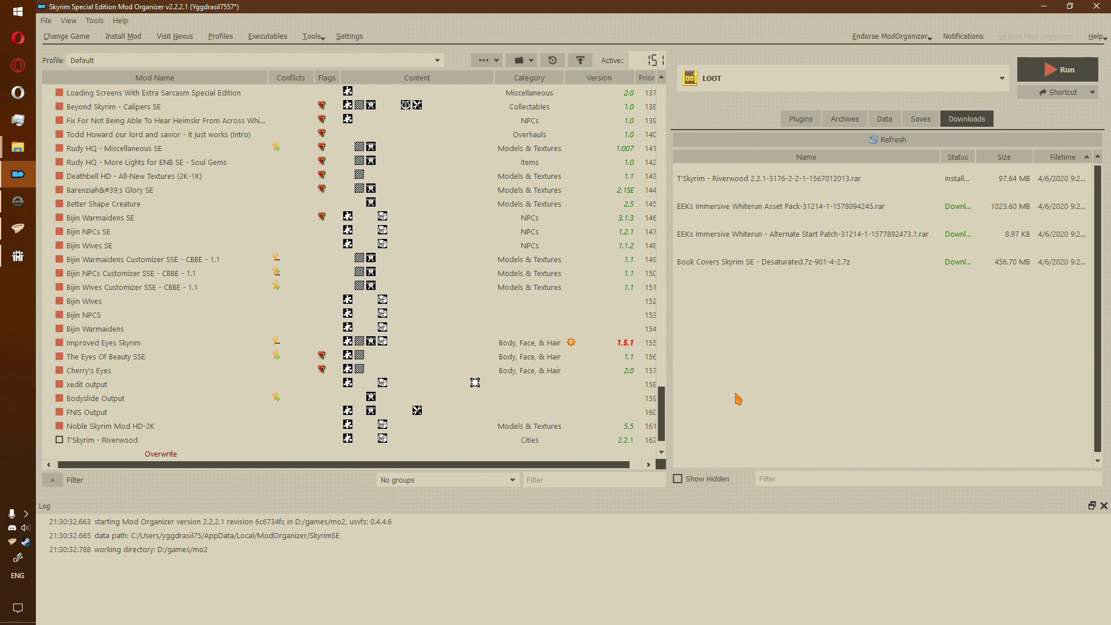
Show hidden downloads, filter them by "eek", and install the JKs Skyrim Version as EEKs Immersive Whiterun.
{"action": "left_click", "coordinate": [707, 478]}
{"action": "type", "text": "eek"}
{"action": "double_click", "coordinate": [732, 188]}
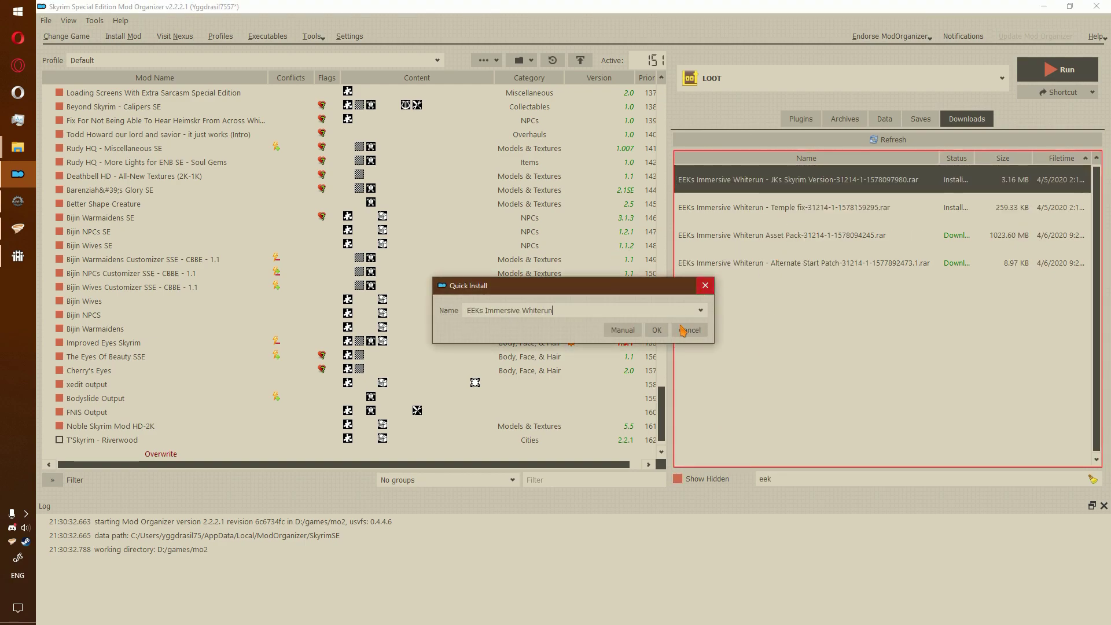
{"action": "left_click", "coordinate": [660, 329]}
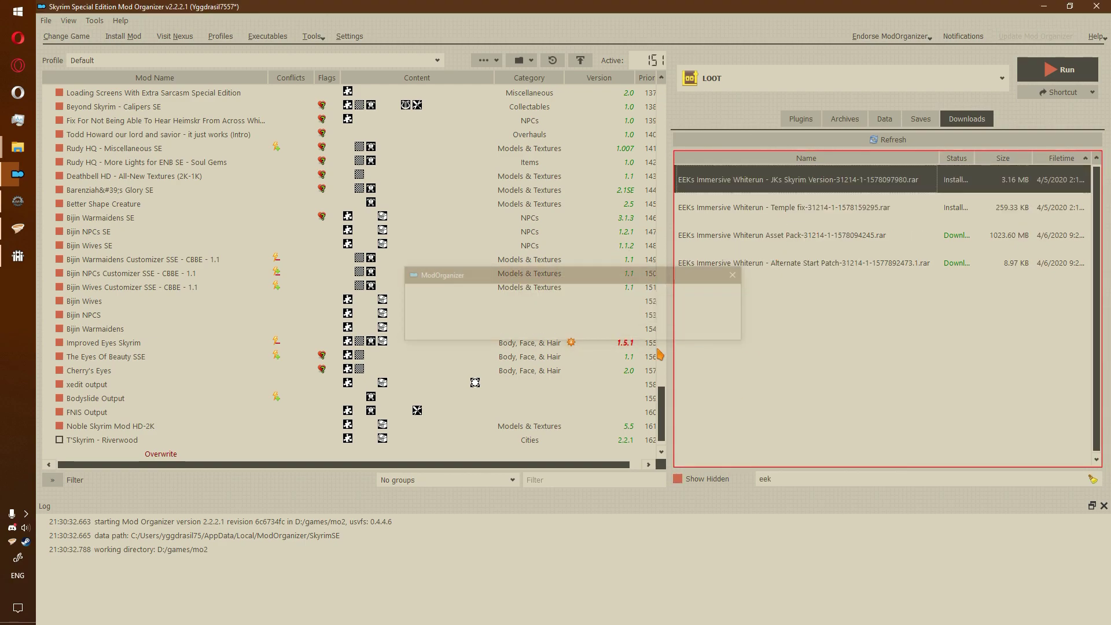
Install the EEKs Immersive Whiterun Temple fix by merging it into the existing EEKs Immersive Whiterun mod.
{"action": "double_click", "coordinate": [758, 215]}
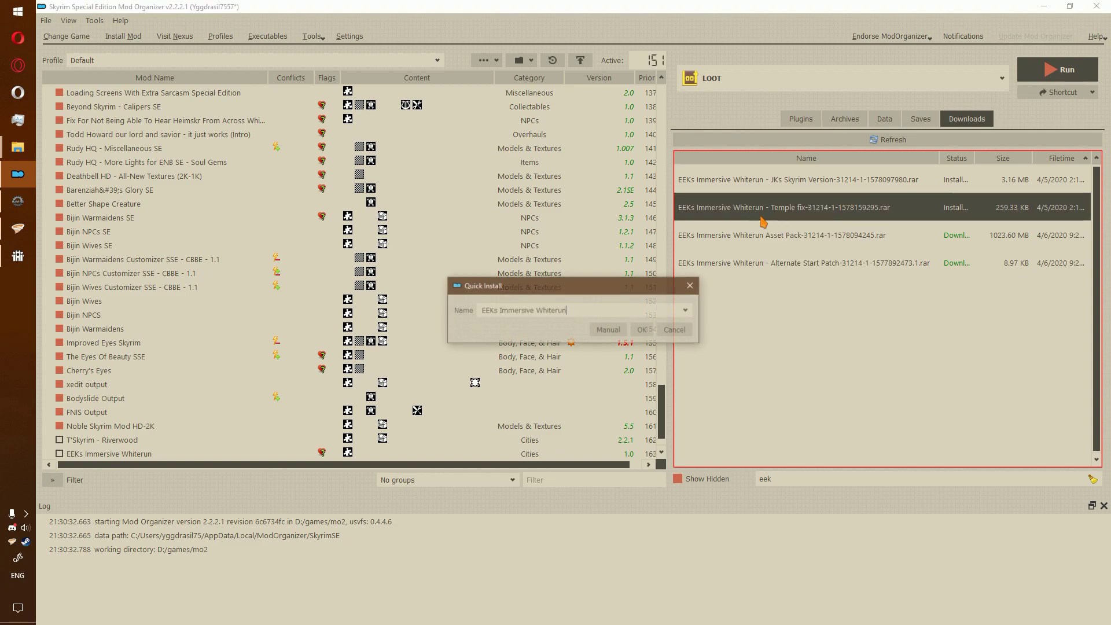
{"action": "left_click", "coordinate": [636, 335]}
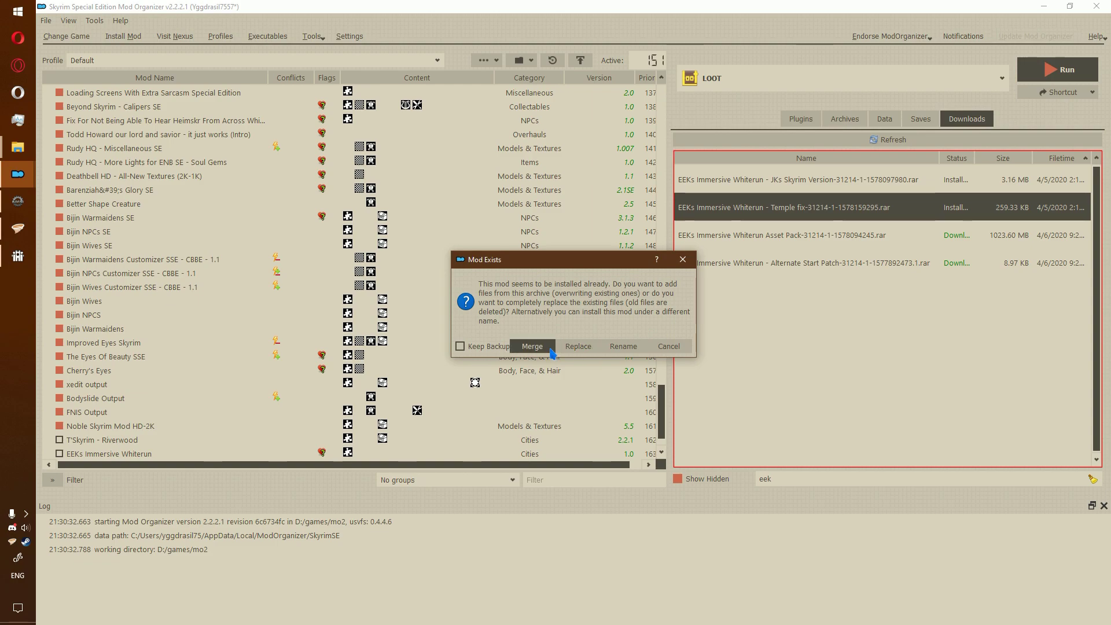
{"action": "left_click", "coordinate": [572, 348]}
Install the EEKs Immersive Whiterun Asset Pack by merging it into the existing EEKs Immersive Whiterun mod.
{"action": "double_click", "coordinate": [763, 240]}
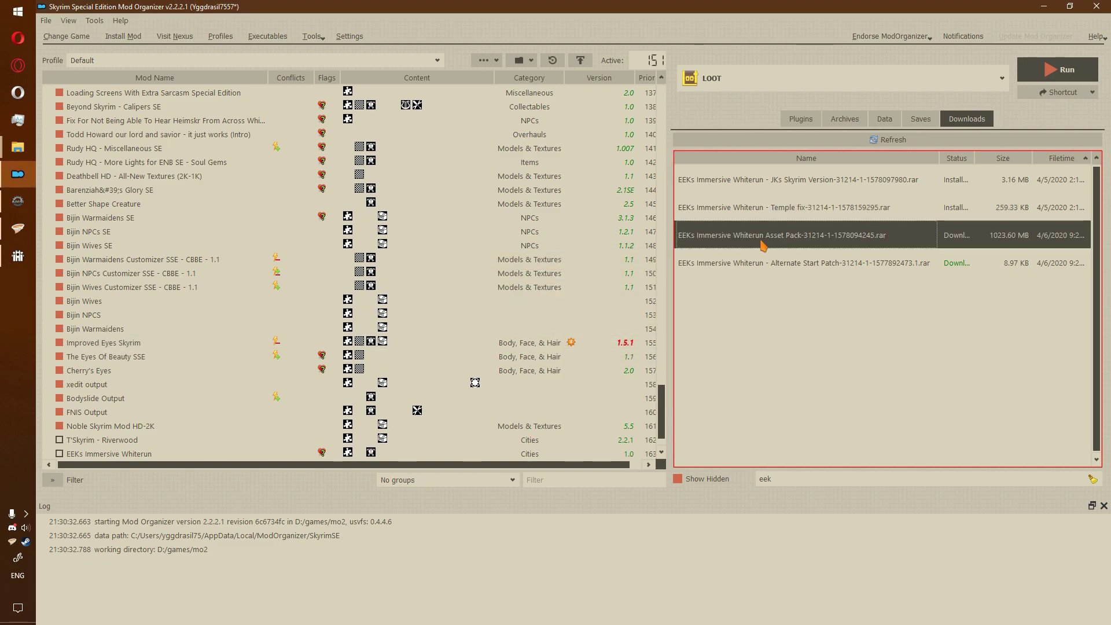
{"action": "left_click", "coordinate": [639, 330]}
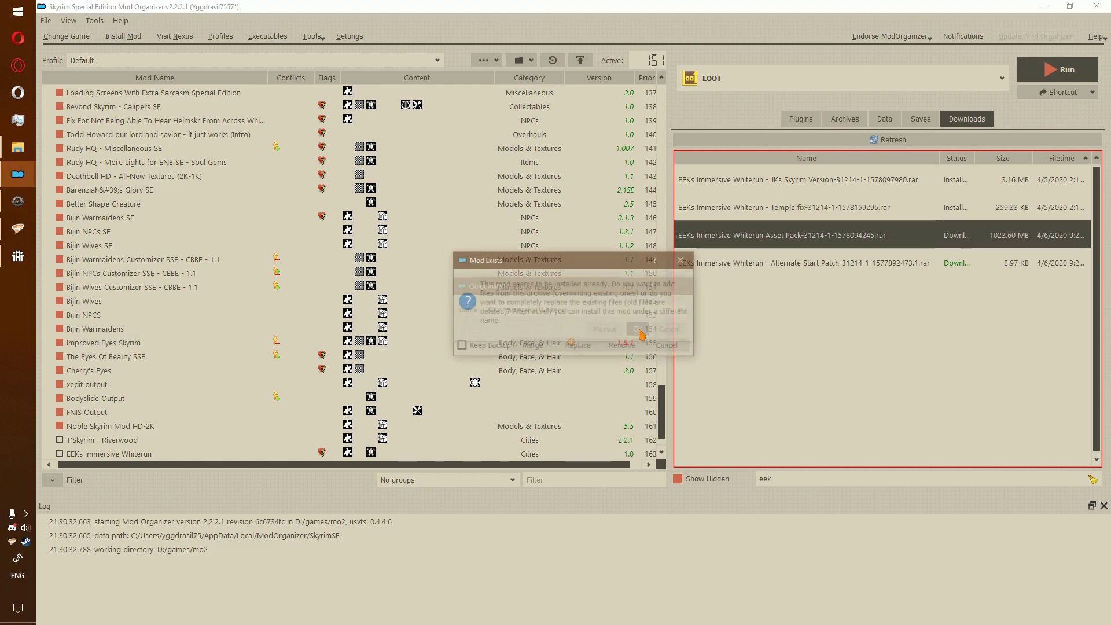
{"action": "left_click", "coordinate": [532, 345]}
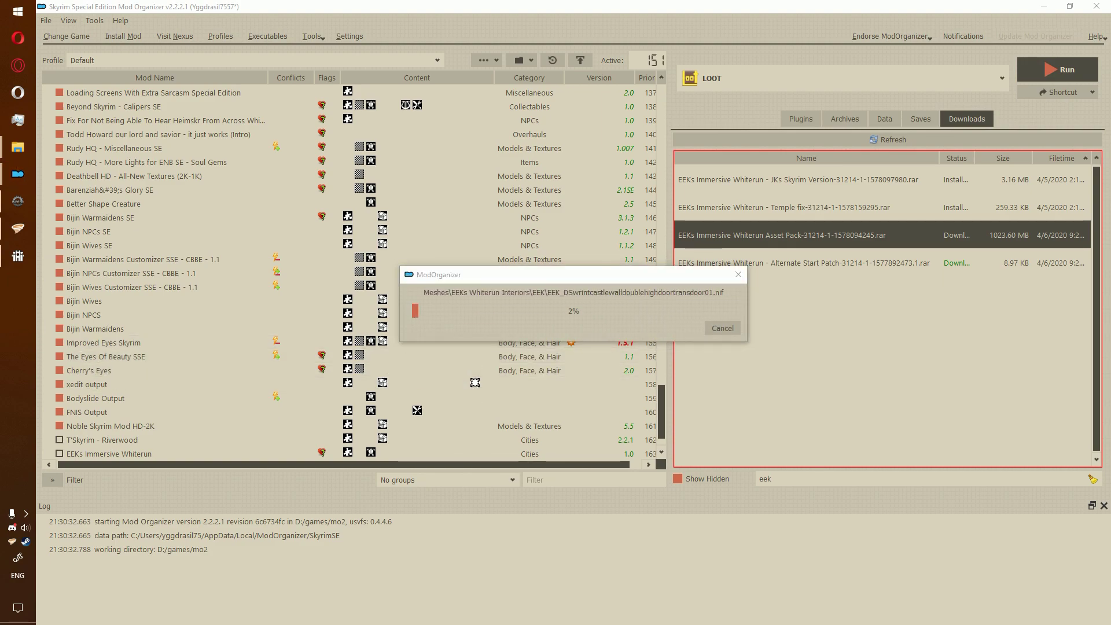
Install the EEKs Immersive Whiterun Alternate Start Patch by merging it into the existing EEKs Immersive Whiterun mod.
{"action": "double_click", "coordinate": [801, 265]}
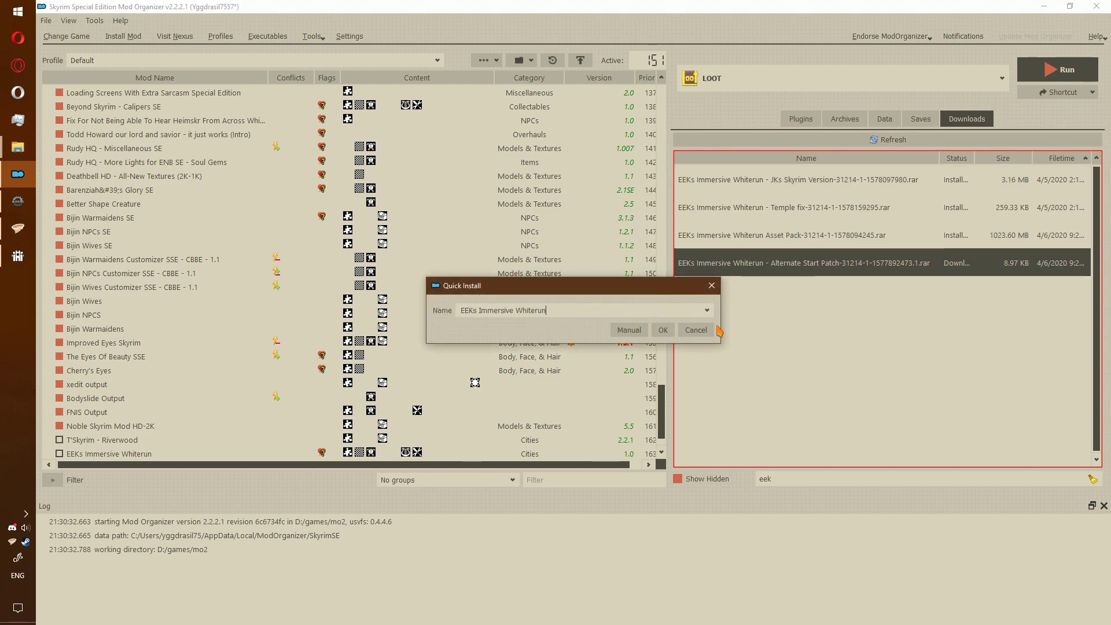
{"action": "left_click", "coordinate": [659, 335]}
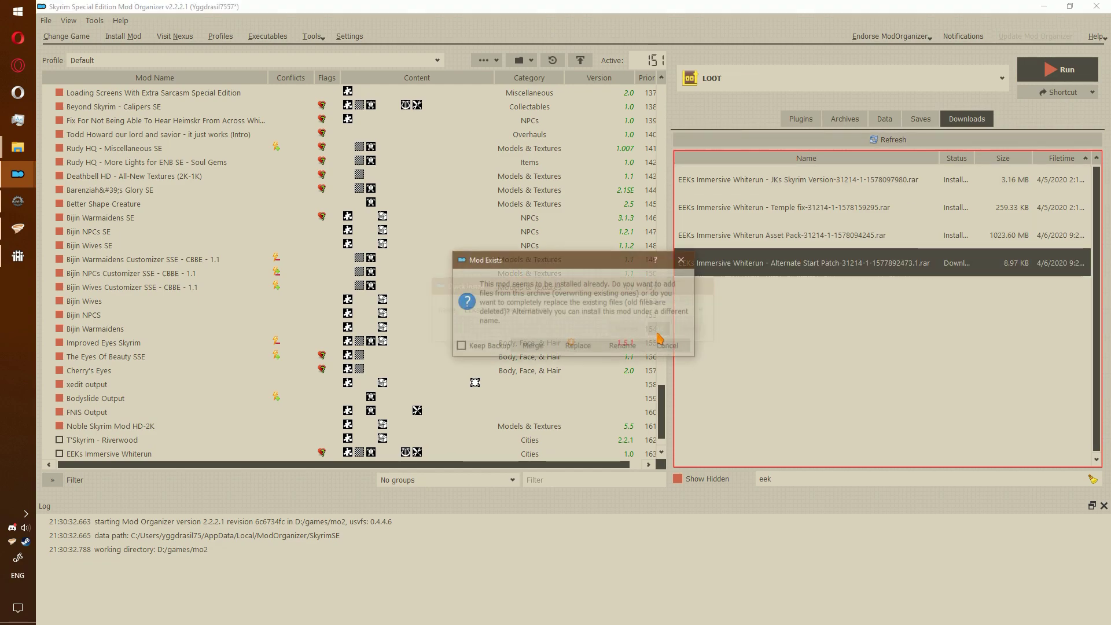
{"action": "left_click", "coordinate": [535, 350]}
Stop showing hidden downloads, clear the download filter, and install Book Covers Skyrim SE - Desaturated.
{"action": "left_click", "coordinate": [720, 479]}
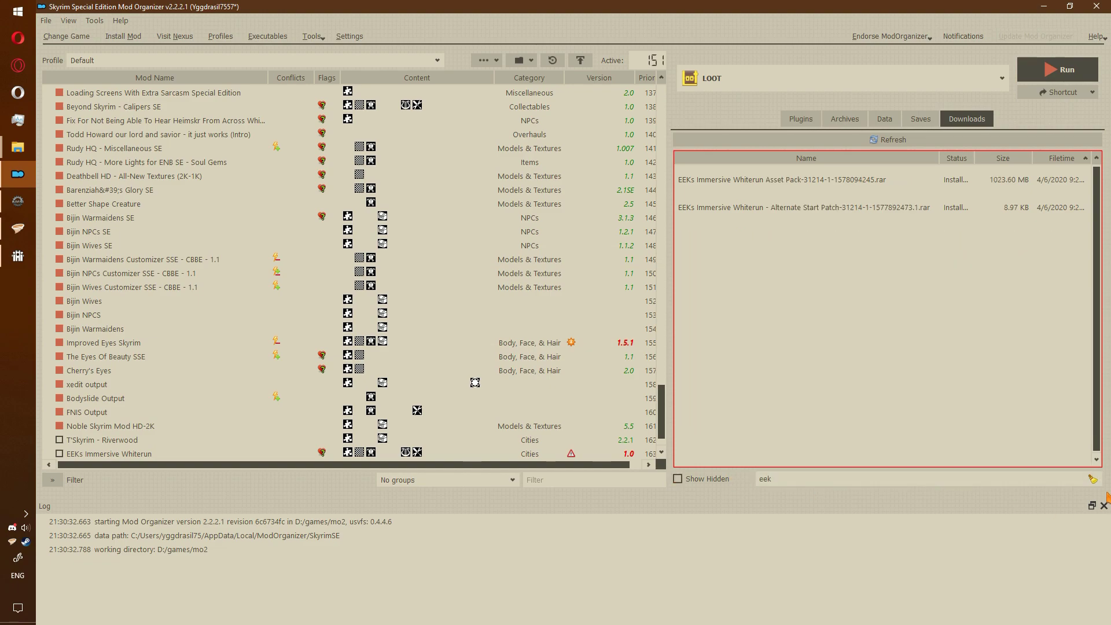
{"action": "left_click", "coordinate": [1092, 479]}
{"action": "double_click", "coordinate": [758, 266]}
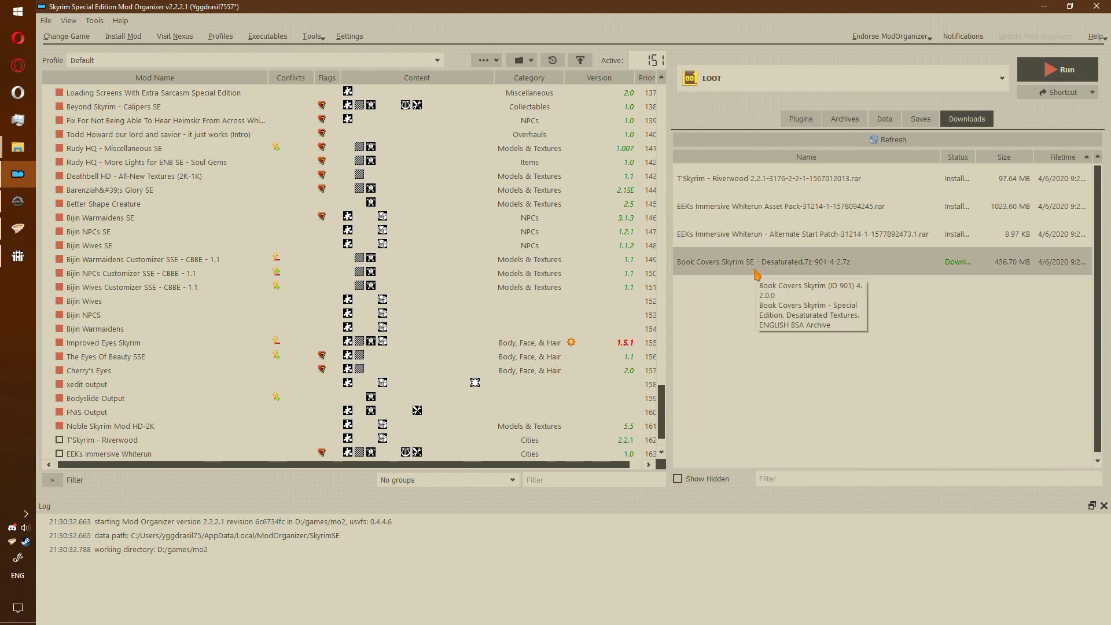
{"action": "left_click", "coordinate": [630, 334]}
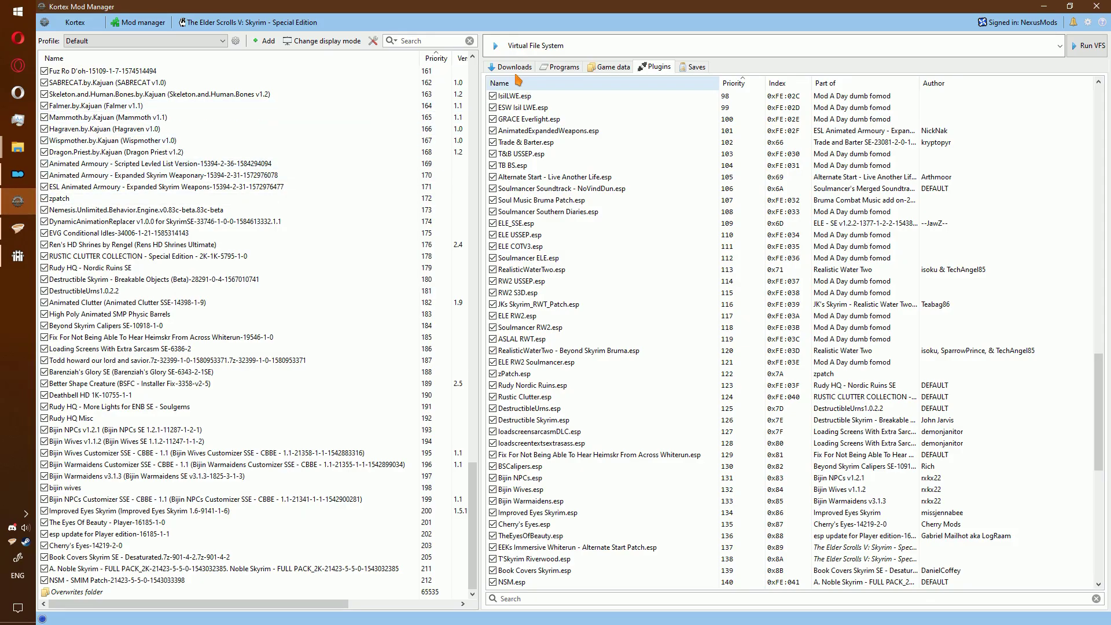
Switch to Kortex Mod Manager and install T'Skyrim - Riverwood 2.2.1 from the downloads with the Without core option.
{"action": "left_click", "coordinate": [511, 67]}
{"action": "right_click", "coordinate": [554, 153]}
{"action": "left_click", "coordinate": [580, 161]}
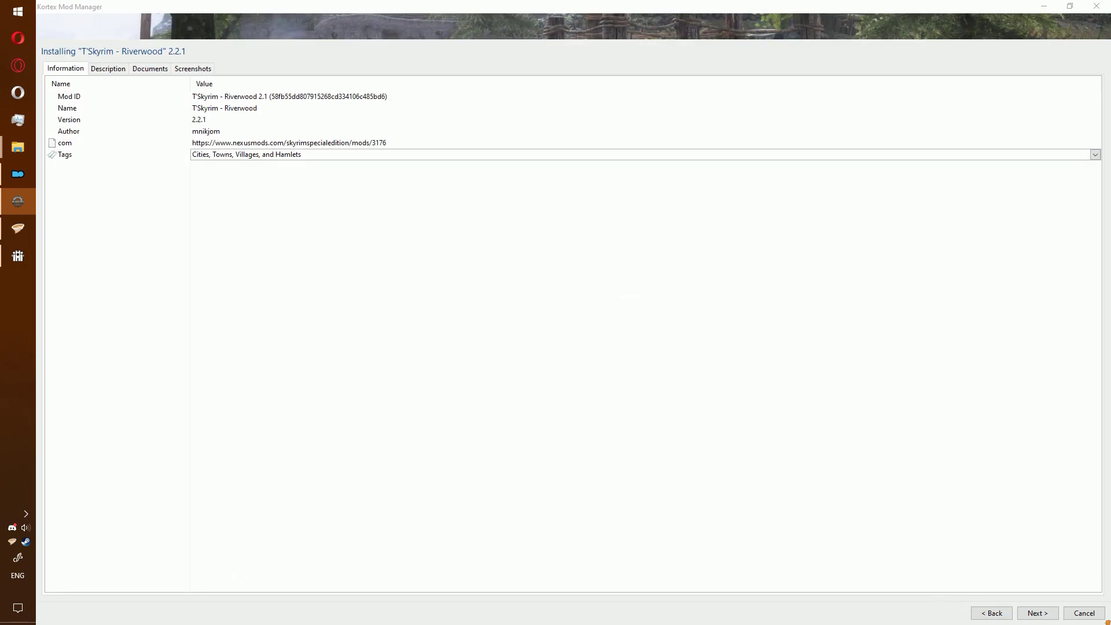
{"action": "left_click", "coordinate": [1041, 614]}
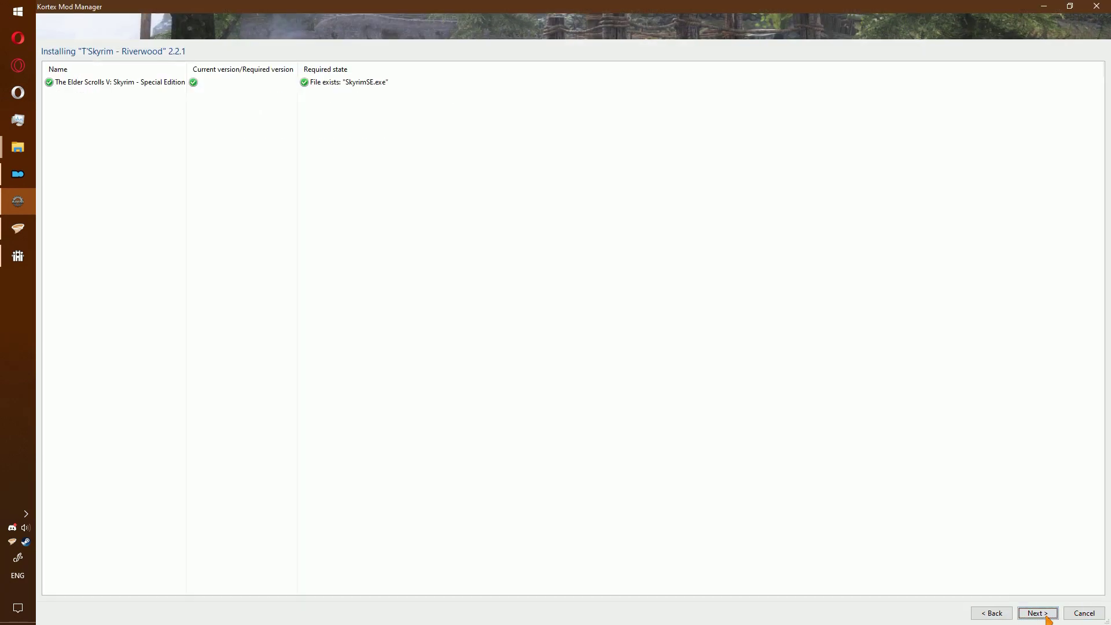
{"action": "left_click", "coordinate": [1046, 616]}
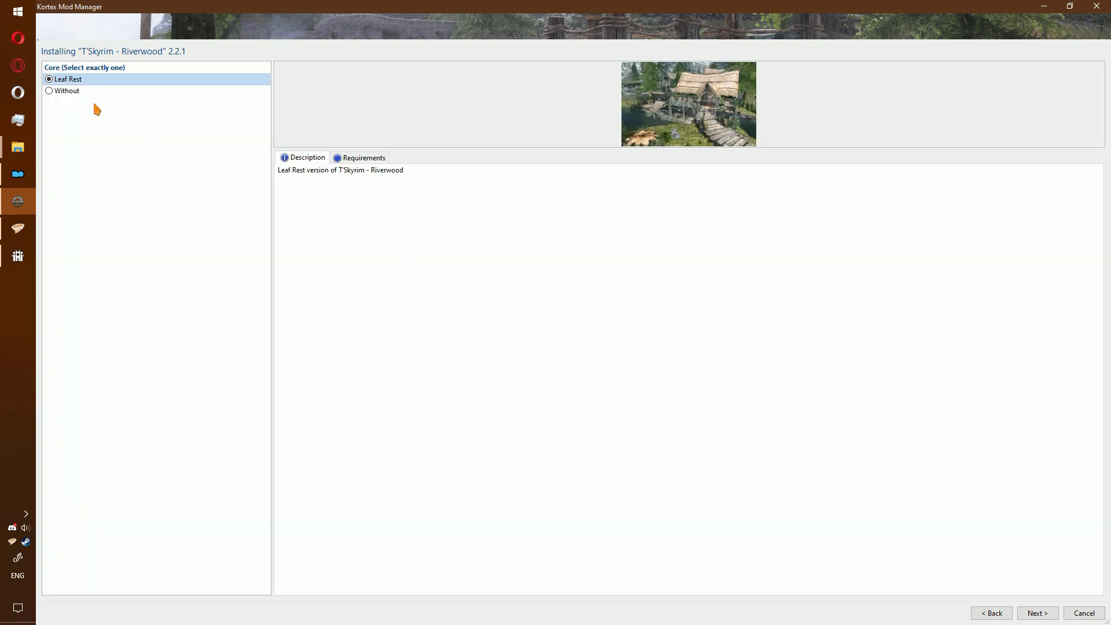
{"action": "left_click", "coordinate": [50, 91]}
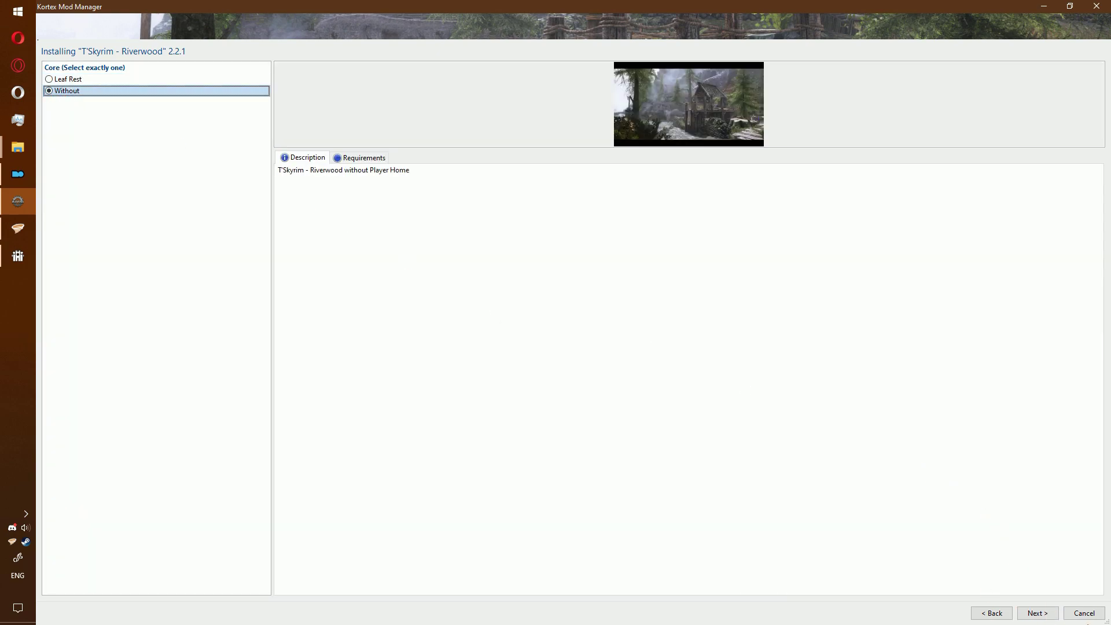
{"action": "left_click", "coordinate": [1038, 613]}
{"action": "left_click", "coordinate": [1053, 613]}
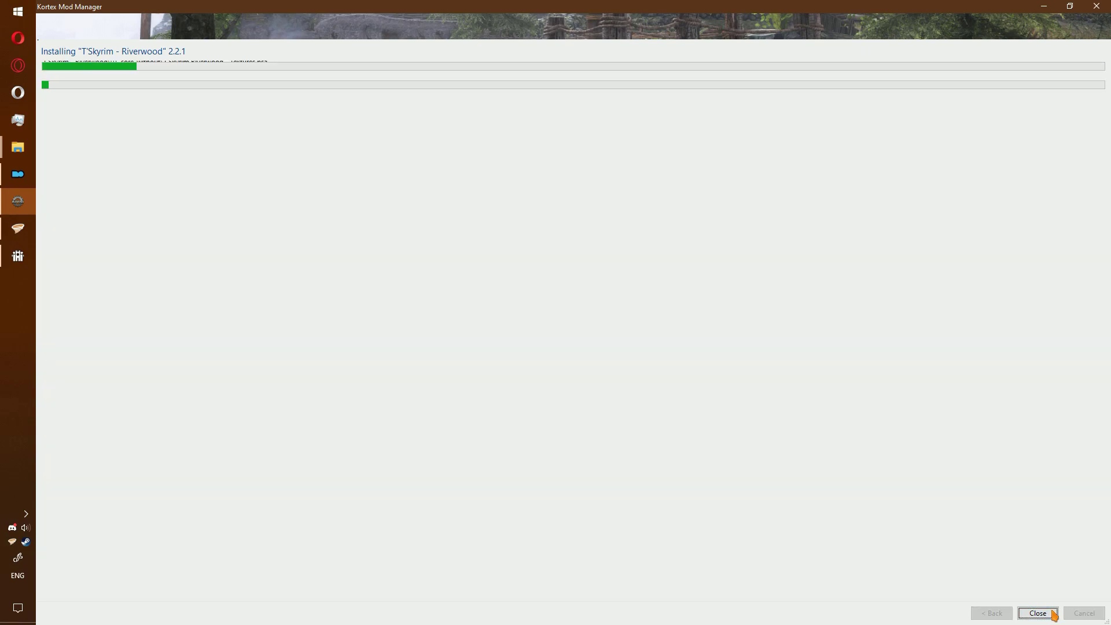
{"action": "left_click", "coordinate": [1053, 615]}
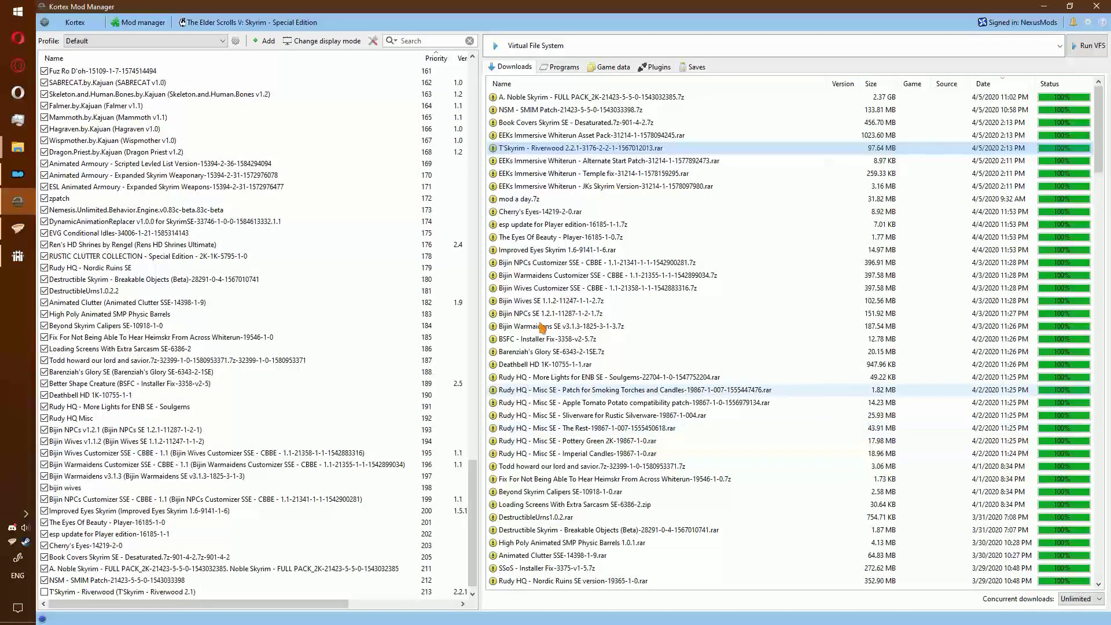
Open the location of the T'Skyrim - Riverwood download in File Explorer and sort the skyrimse folder by name.
{"action": "right_click", "coordinate": [543, 148]}
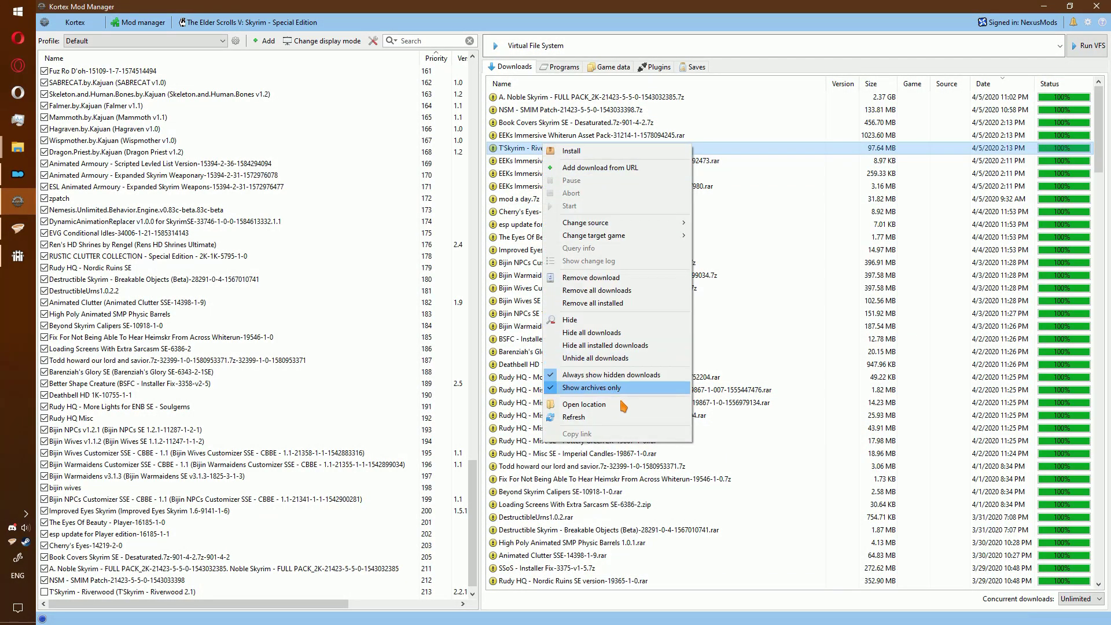
{"action": "left_click", "coordinate": [595, 404]}
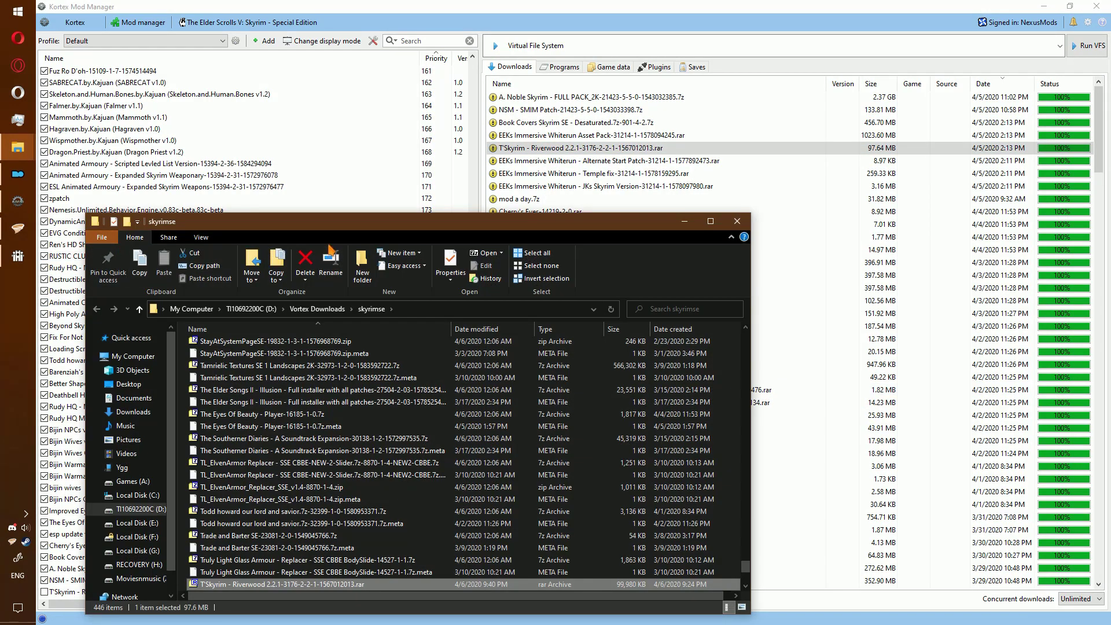
{"action": "double_click", "coordinate": [310, 227]}
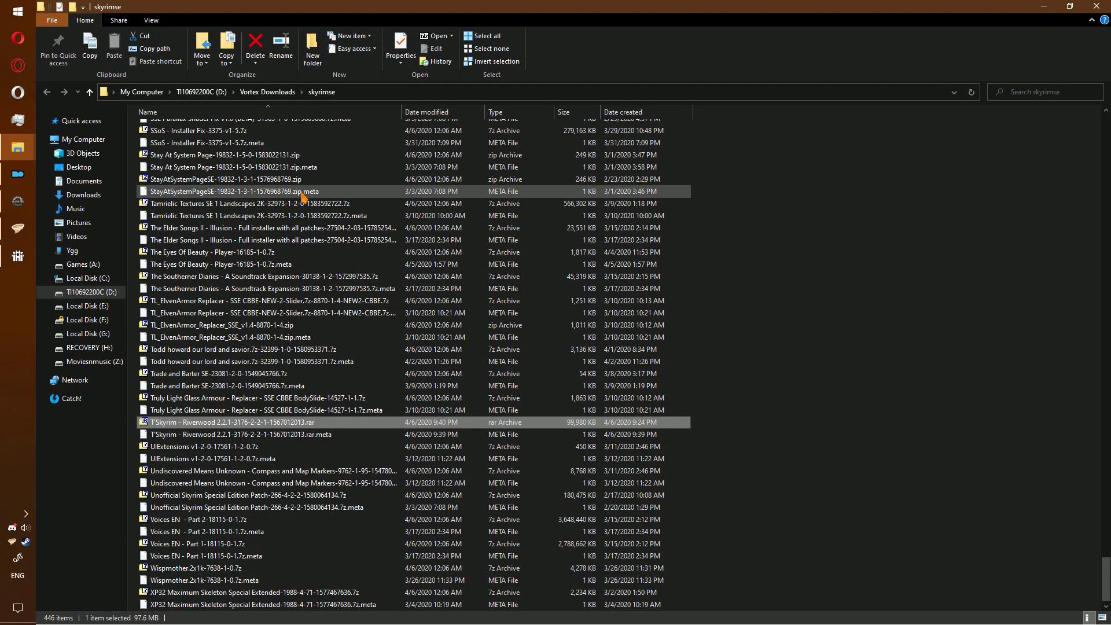
{"action": "left_click", "coordinate": [426, 112]}
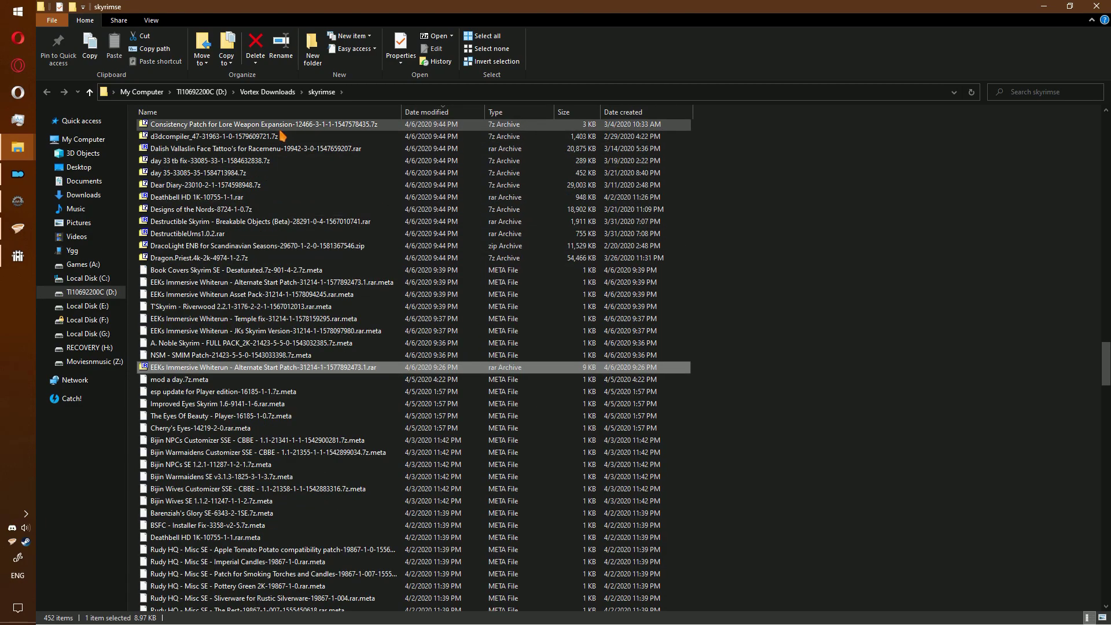
{"action": "left_click", "coordinate": [231, 112]}
{"action": "scroll", "coordinate": [376, 191], "scroll_direction": "down", "scroll_amount": 5}
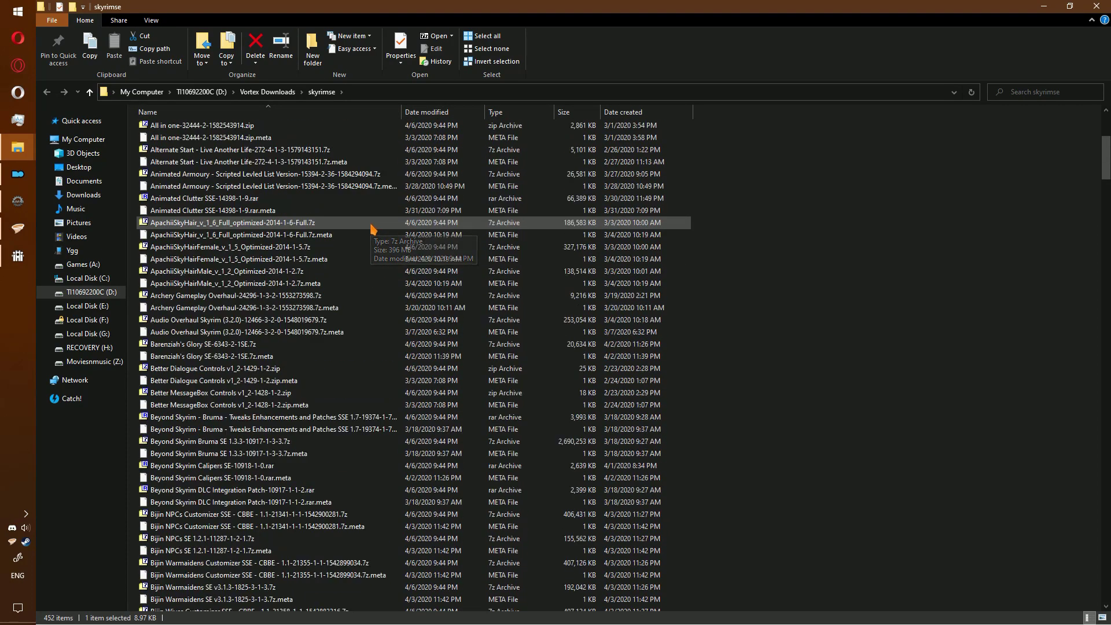
{"action": "scroll", "coordinate": [373, 229], "scroll_direction": "up", "scroll_amount": 7}
Copy the Data folder from the extracted EEKs Immersive Whiterun Asset Pack into the JKs Skyrim Version folder.
{"action": "left_click", "coordinate": [300, 178]}
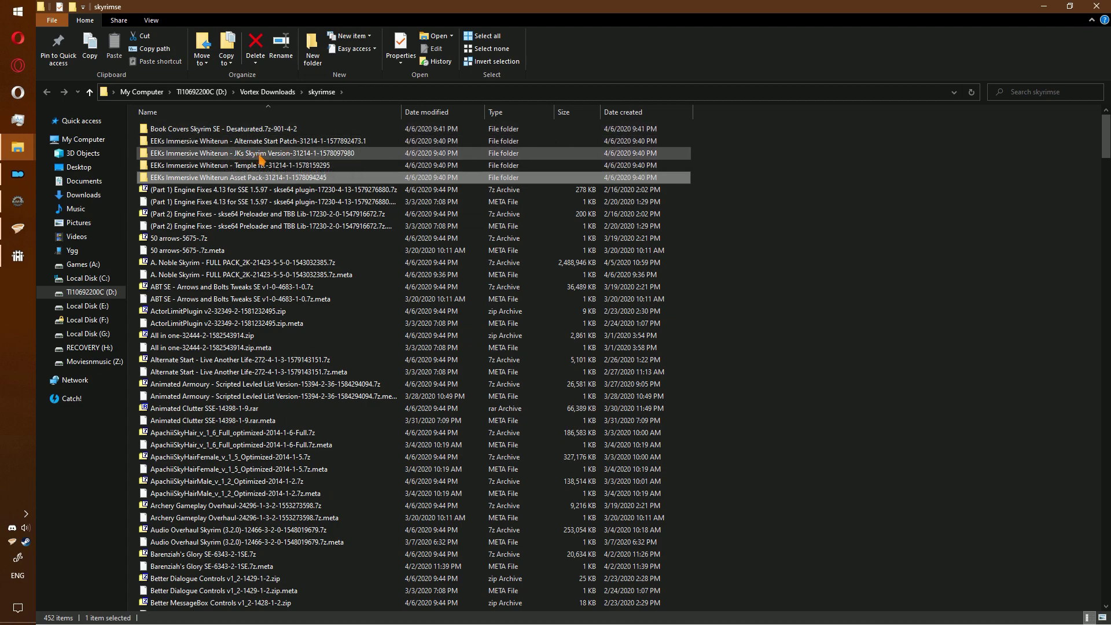
{"action": "double_click", "coordinate": [308, 177]}
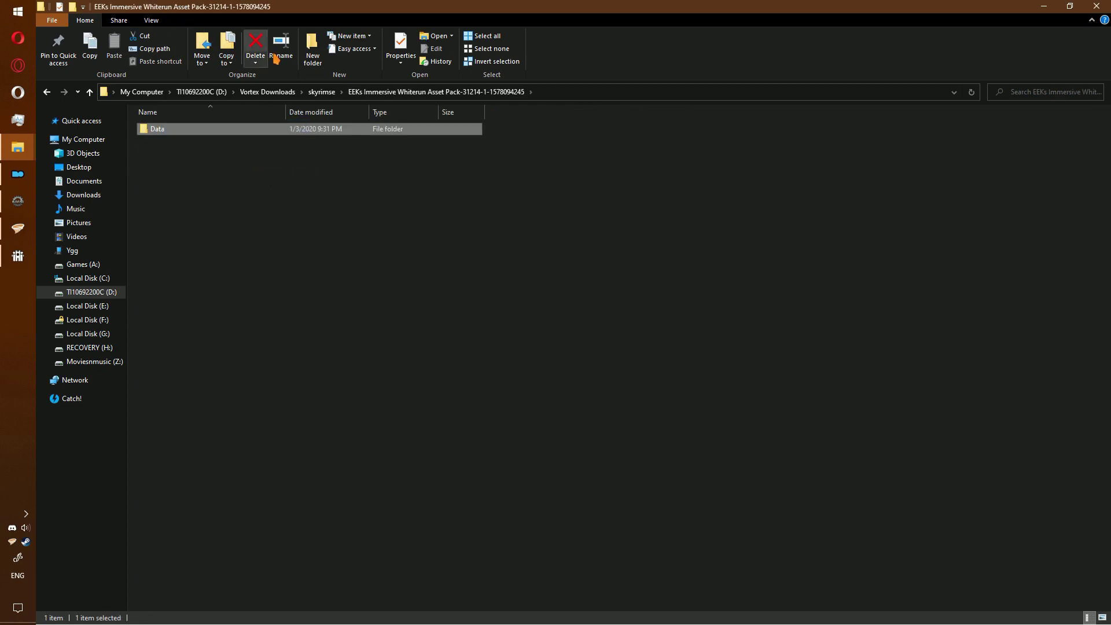
{"action": "left_click", "coordinate": [318, 92]}
{"action": "double_click", "coordinate": [278, 153]}
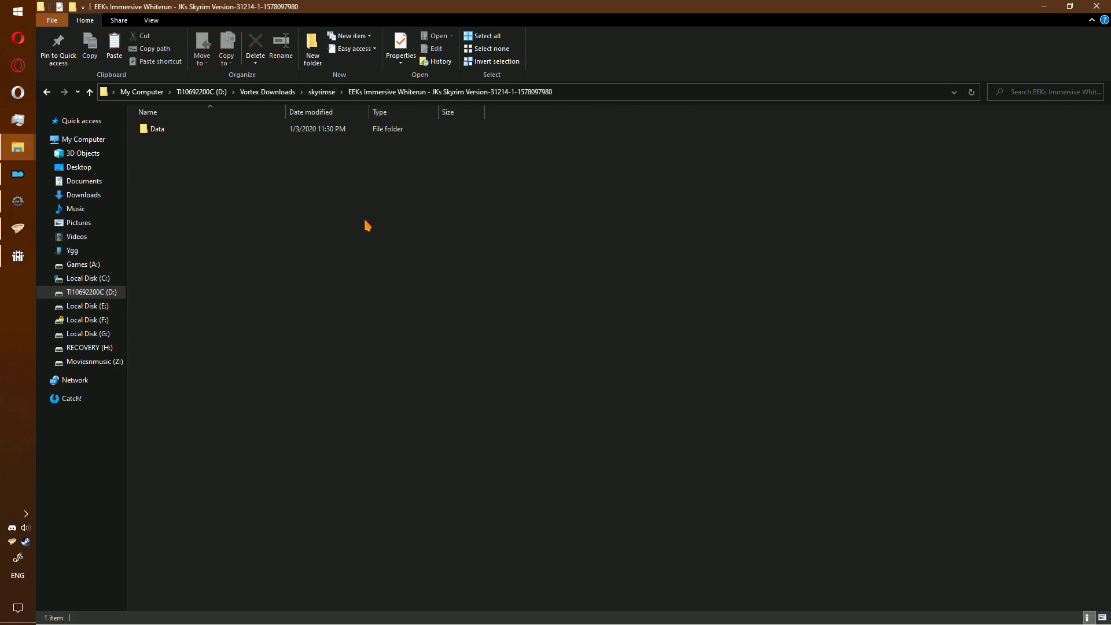
Copy the data folder from the EEKs Immersive Whiterun Temple fix into the JKs Skyrim Version folder, replacing existing files.
{"action": "left_click", "coordinate": [318, 93]}
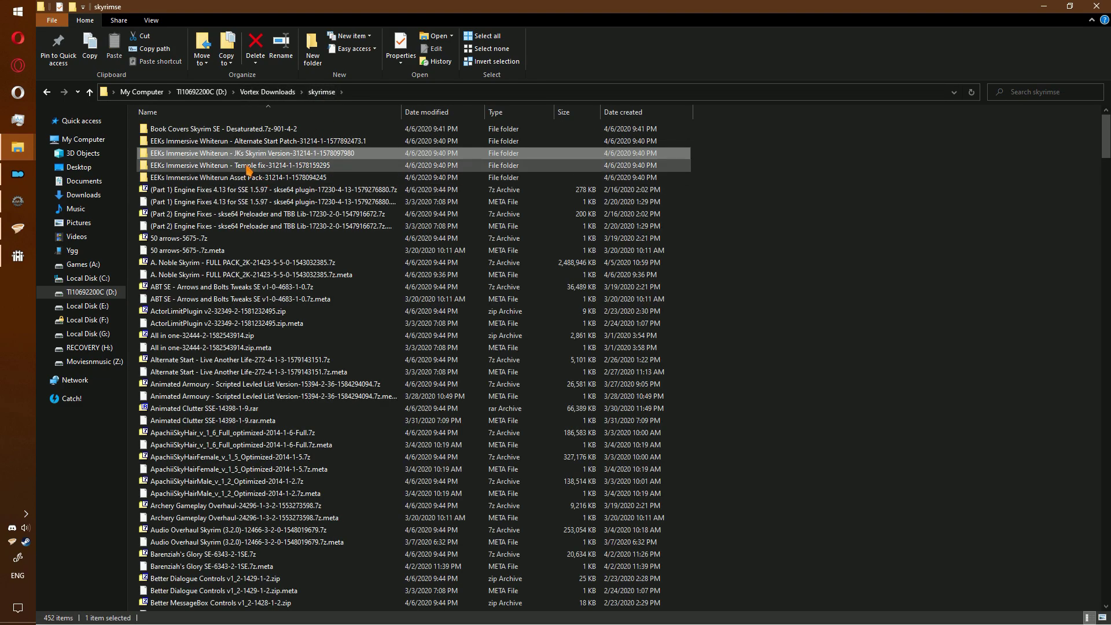
{"action": "double_click", "coordinate": [271, 170]}
{"action": "left_click", "coordinate": [264, 130]}
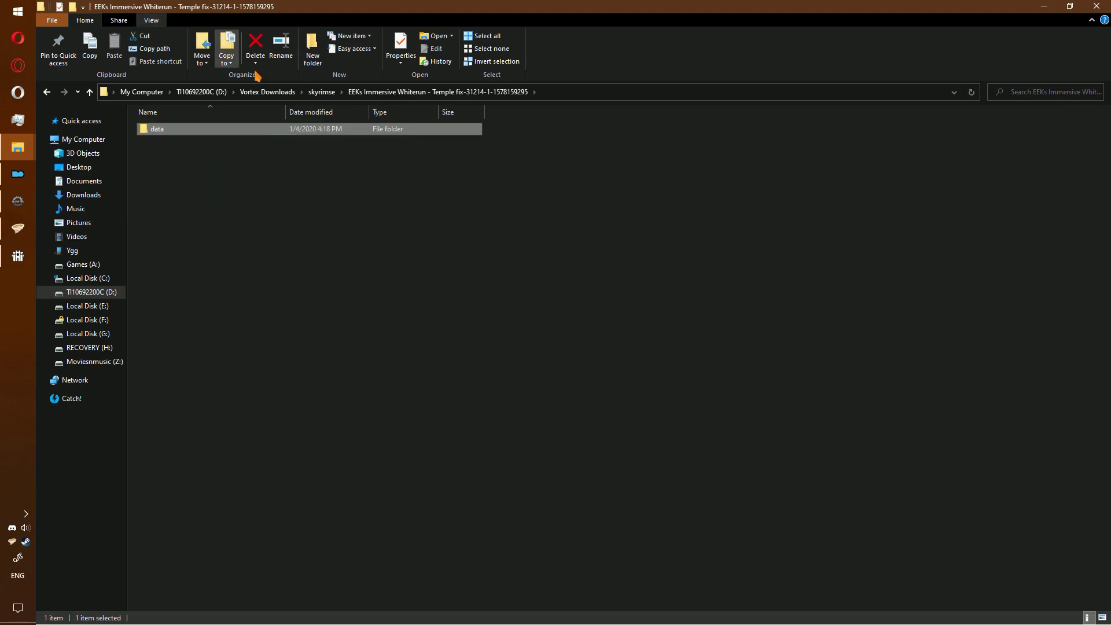
{"action": "left_click", "coordinate": [309, 94]}
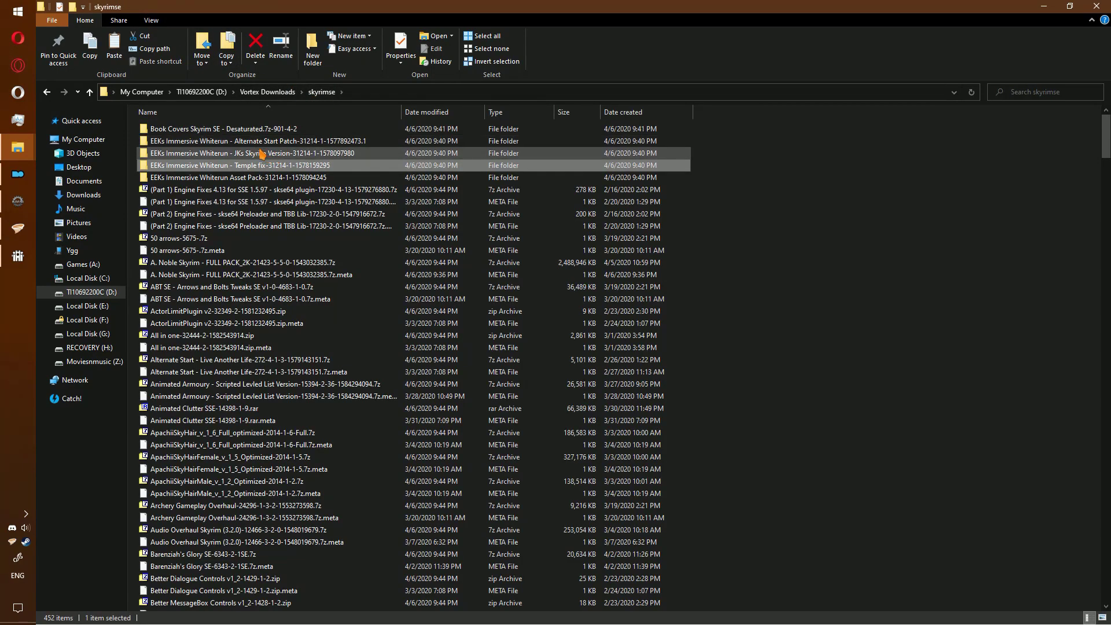
{"action": "double_click", "coordinate": [261, 153]}
{"action": "key", "text": "ctrl+v"}
{"action": "left_click", "coordinate": [585, 250]}
Copy the data folder from the EEKs Immersive Whiterun Alternate Start Patch into the JKs Skyrim Version folder.
{"action": "left_click", "coordinate": [321, 92]}
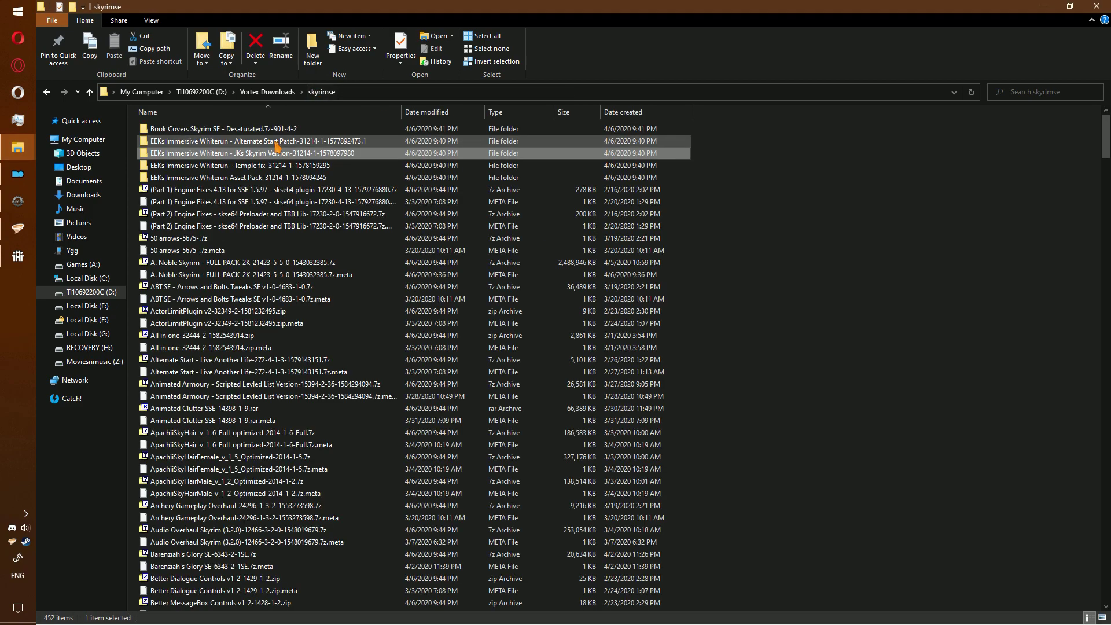
{"action": "double_click", "coordinate": [262, 140]}
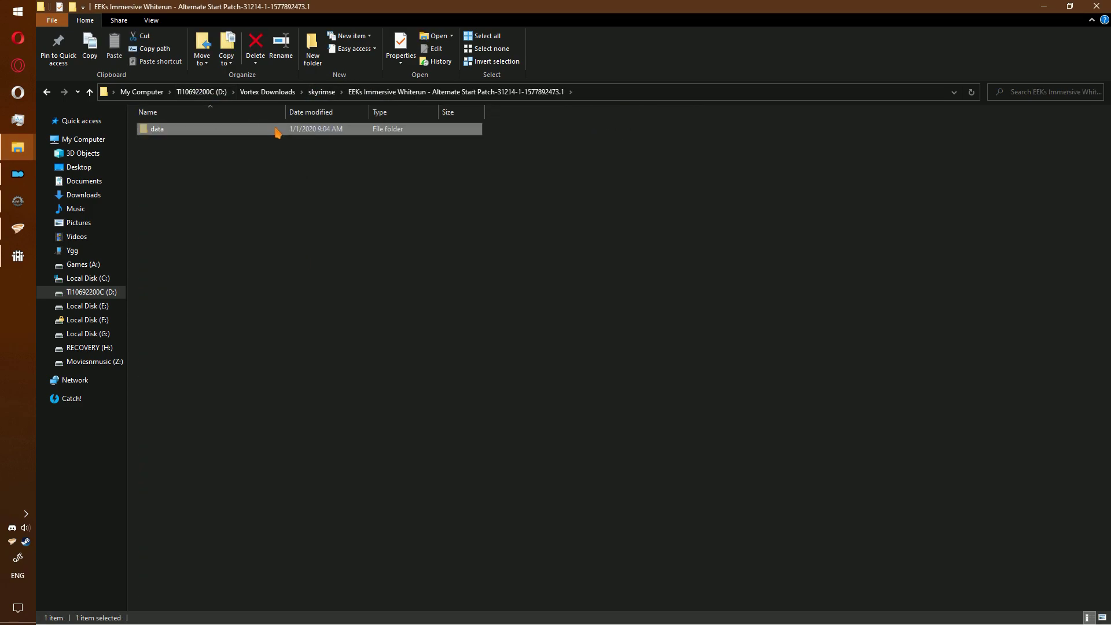
{"action": "left_click", "coordinate": [325, 90]}
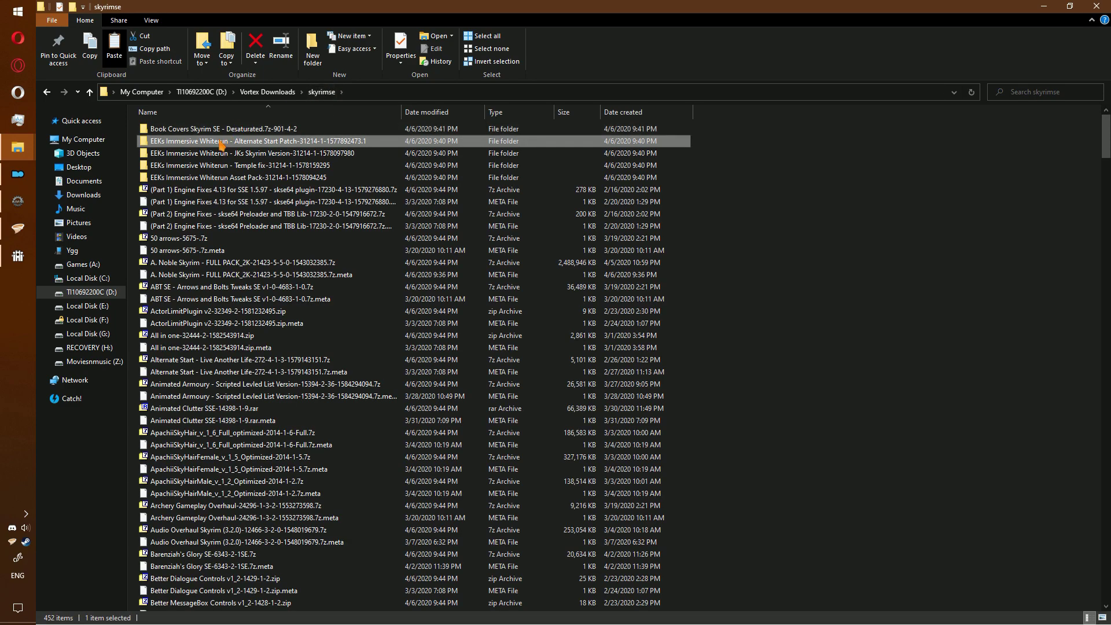
{"action": "double_click", "coordinate": [217, 154]}
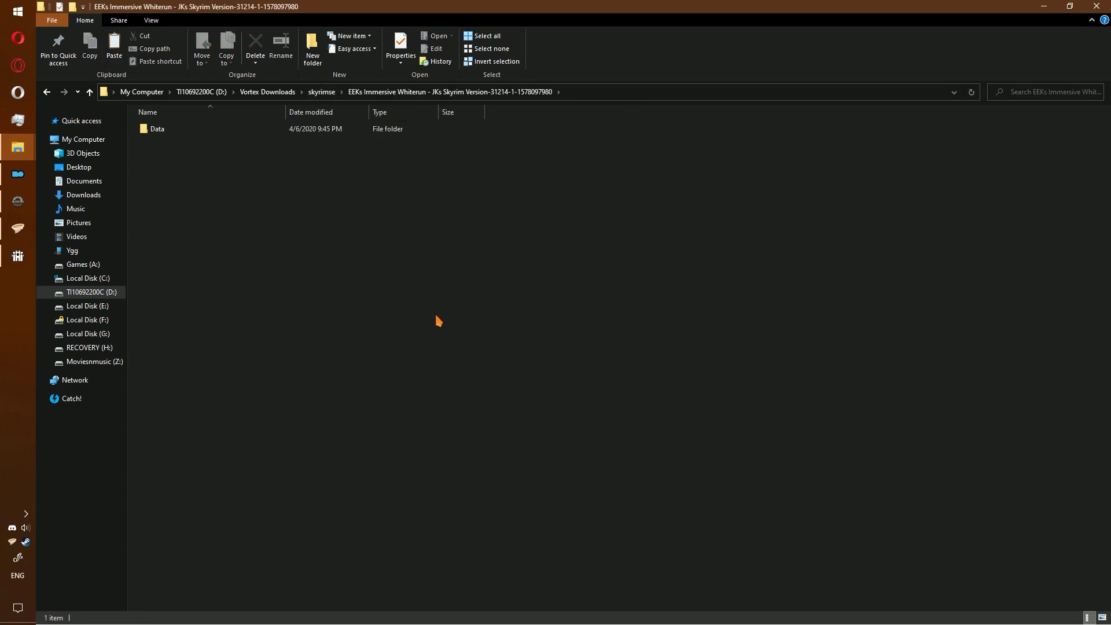
Delete the Alternate Start Patch, Temple fix and Asset Pack folders, and rename the JKs Skyrim Version folder as EEKs Immersive Whiterun.
{"action": "left_click", "coordinate": [323, 92]}
{"action": "left_click", "coordinate": [327, 168]}
{"action": "left_click", "coordinate": [292, 178], "text": "shift"}
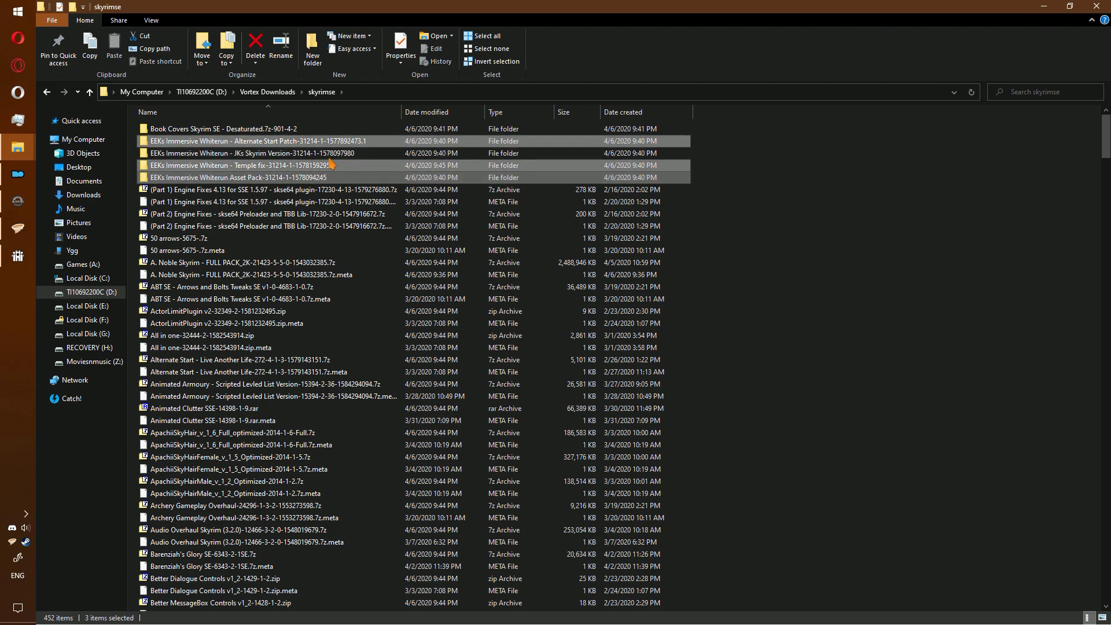
{"action": "key", "text": "Delete"}
Switch to Kortex Mod Manager and add a new mod from the EEKs Immersive Whiterun folder in D:\Vortex Downloads\skyrimse.
{"action": "key", "text": "alt+Tab"}
{"action": "left_click", "coordinate": [428, 365]}
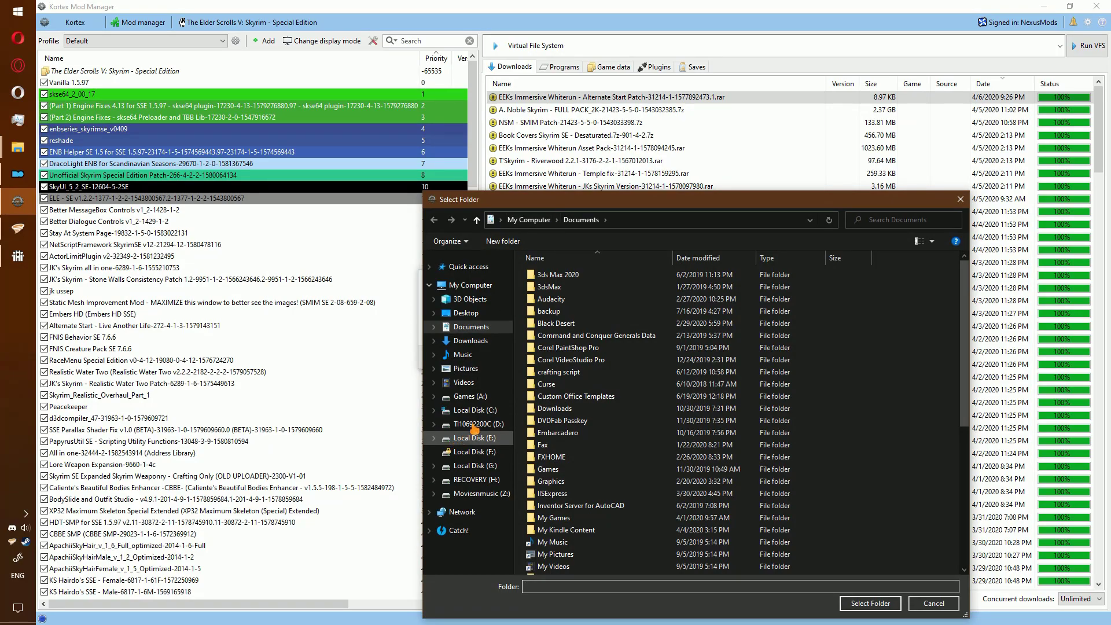
{"action": "left_click", "coordinate": [468, 423]}
{"action": "double_click", "coordinate": [564, 396]}
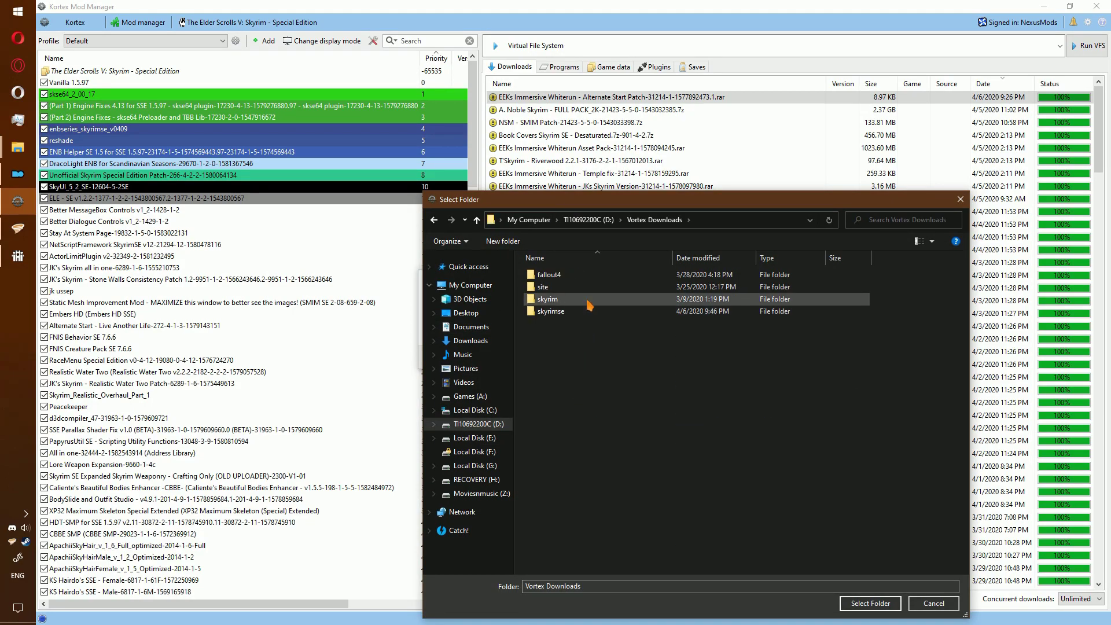
{"action": "double_click", "coordinate": [570, 312]}
{"action": "double_click", "coordinate": [573, 287]}
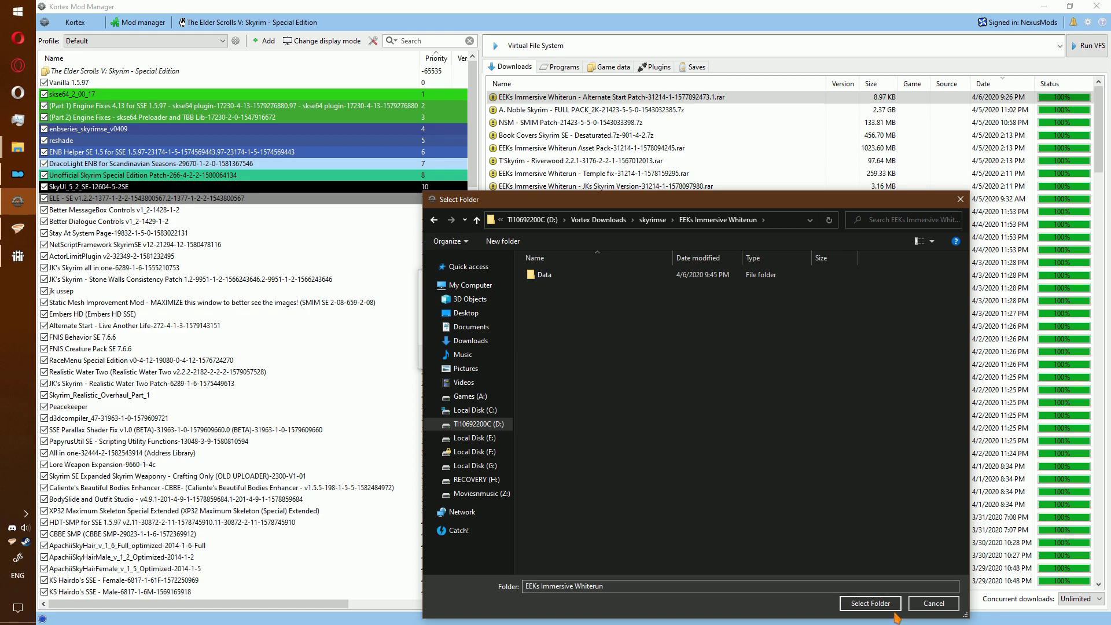
{"action": "left_click", "coordinate": [869, 602]}
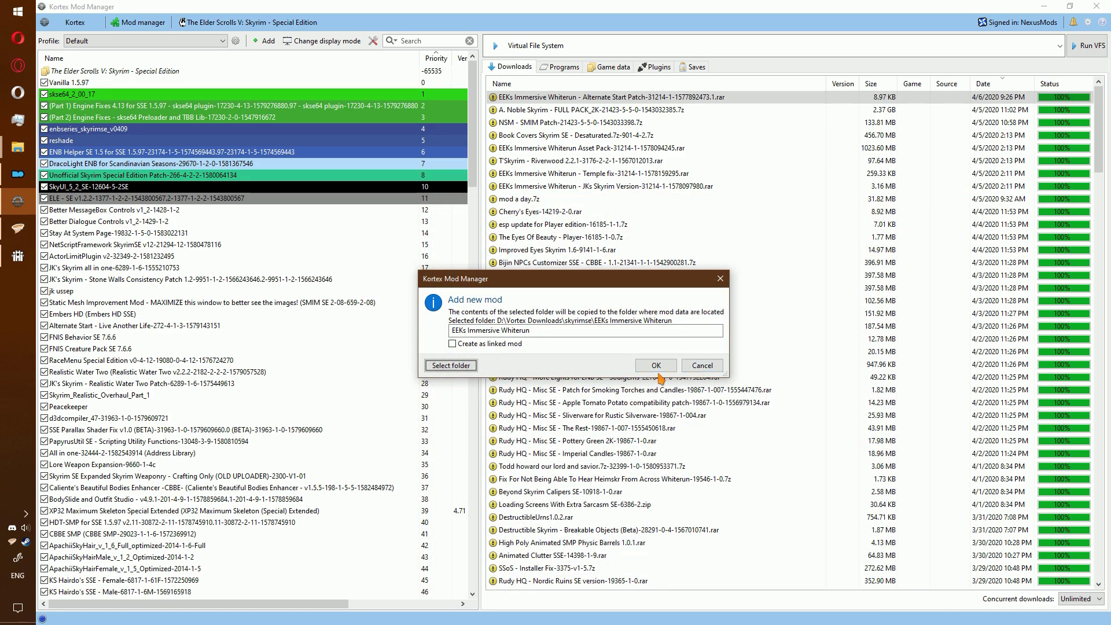
{"action": "left_click", "coordinate": [656, 365]}
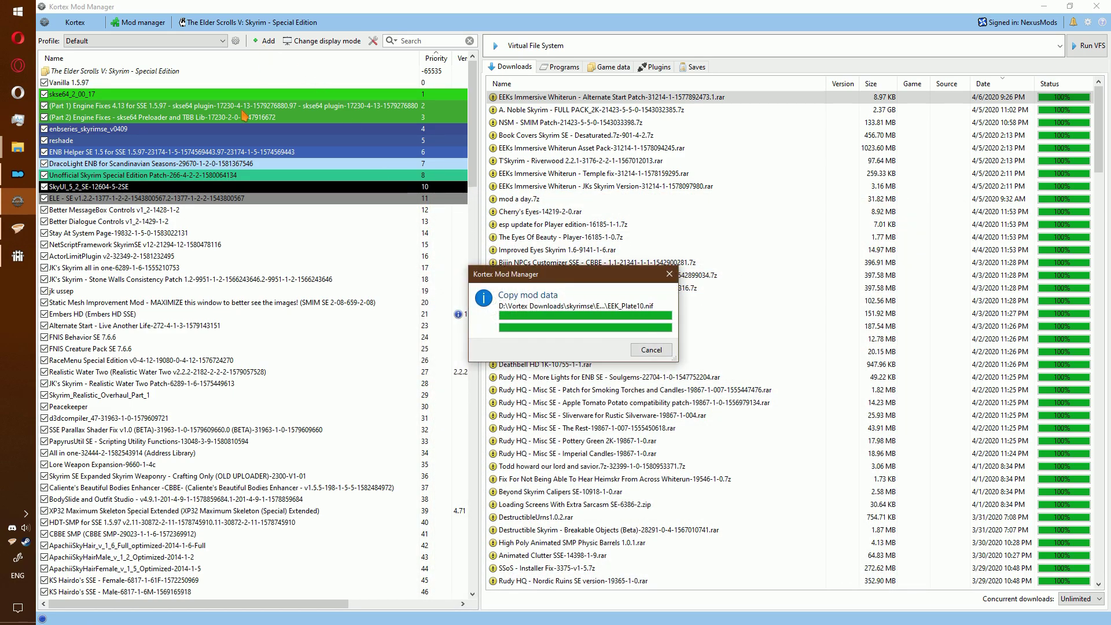
Switch to Vortex and install all the finished mod downloads together.
{"action": "left_click", "coordinate": [12, 529]}
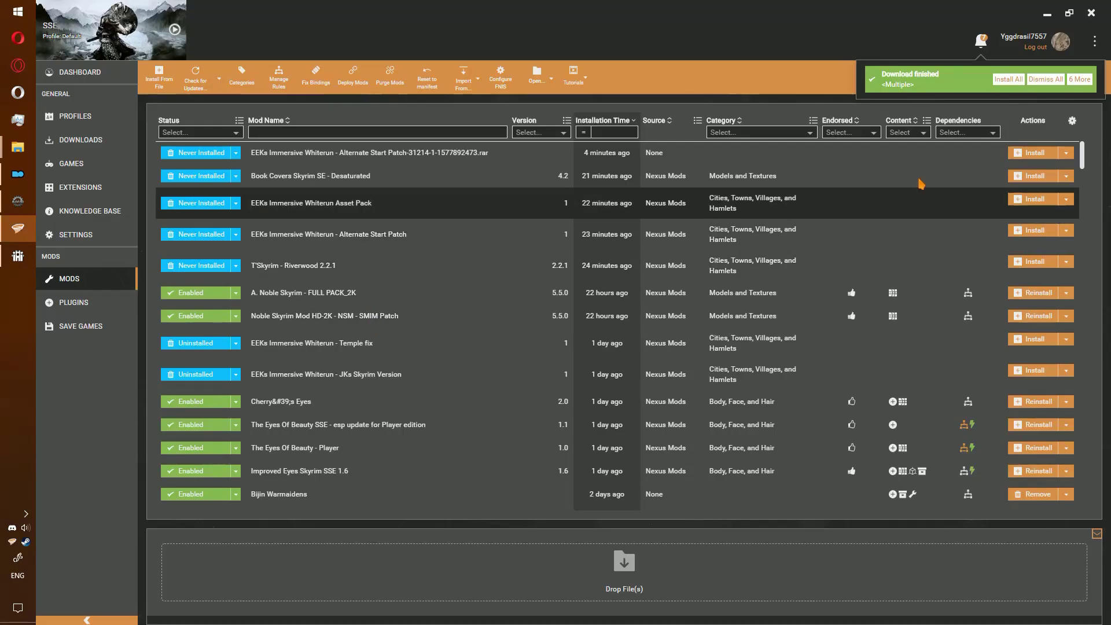
{"action": "left_click", "coordinate": [1000, 85]}
{"action": "left_click", "coordinate": [1091, 77]}
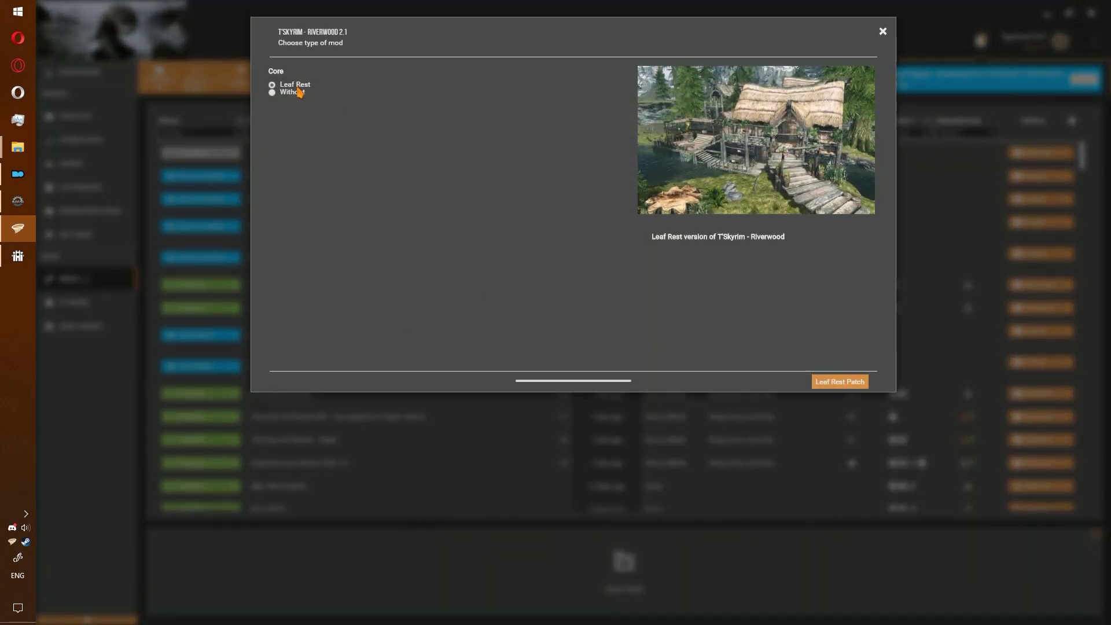
Install T'Skyrim - Riverwood as the version without Leaf Rest and with no optional patches.
{"action": "left_click", "coordinate": [294, 92]}
{"action": "left_click", "coordinate": [853, 381]}
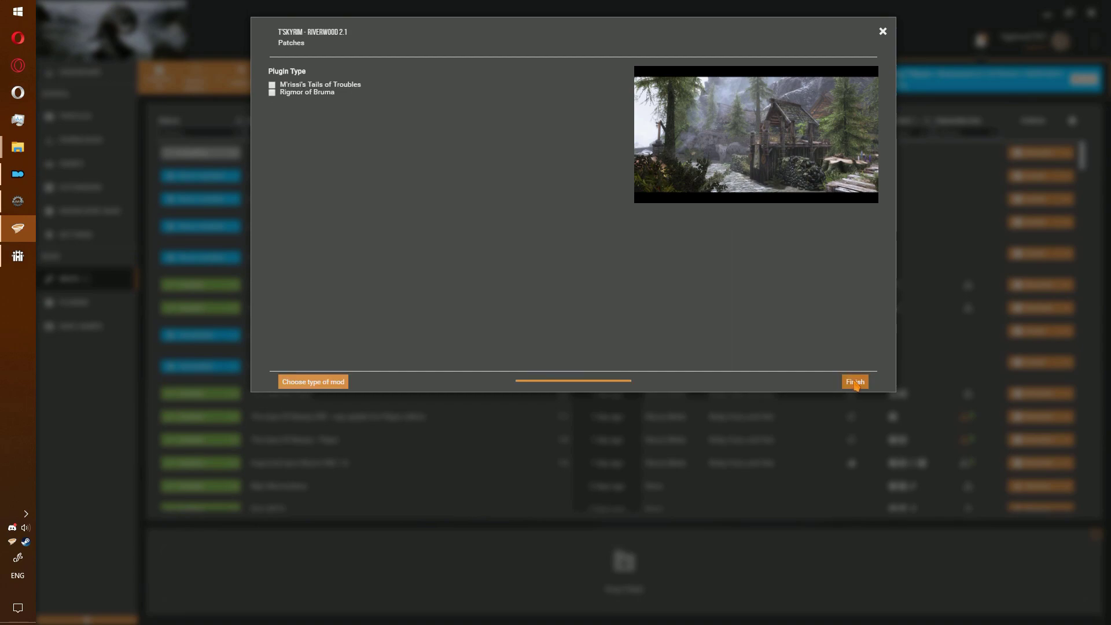
{"action": "left_click", "coordinate": [854, 381]}
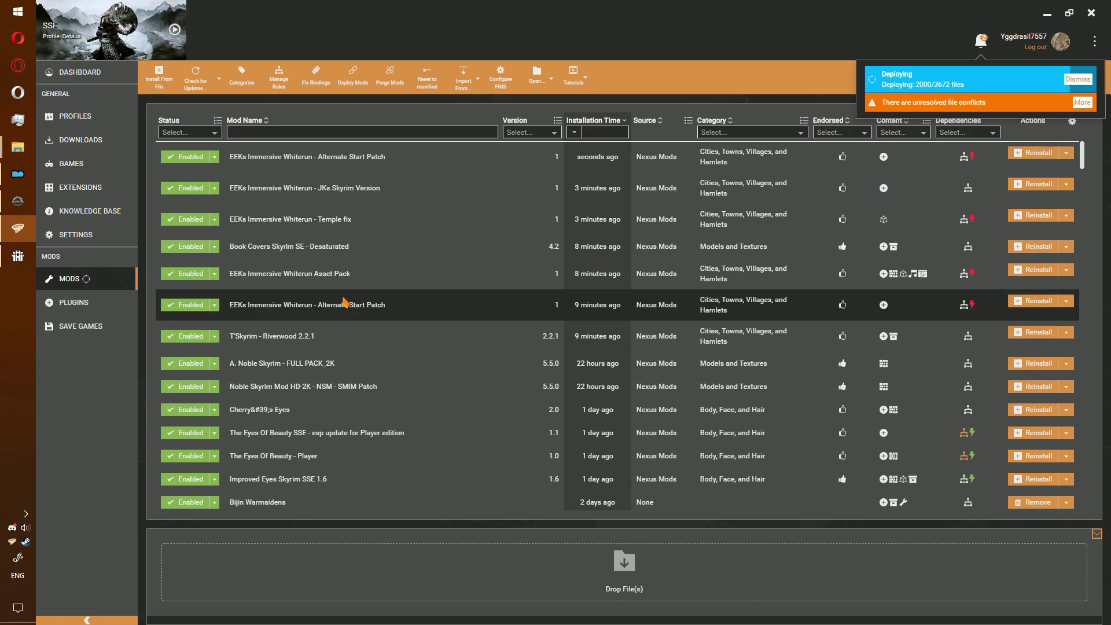
Set EEKs Immersive Whiterun - Temple fix to load after Illustrious Whiterun - Parallax Meshes and after the EEKs Immersive Whiterun Asset Pack.
{"action": "mouse_move", "coordinate": [973, 218]}
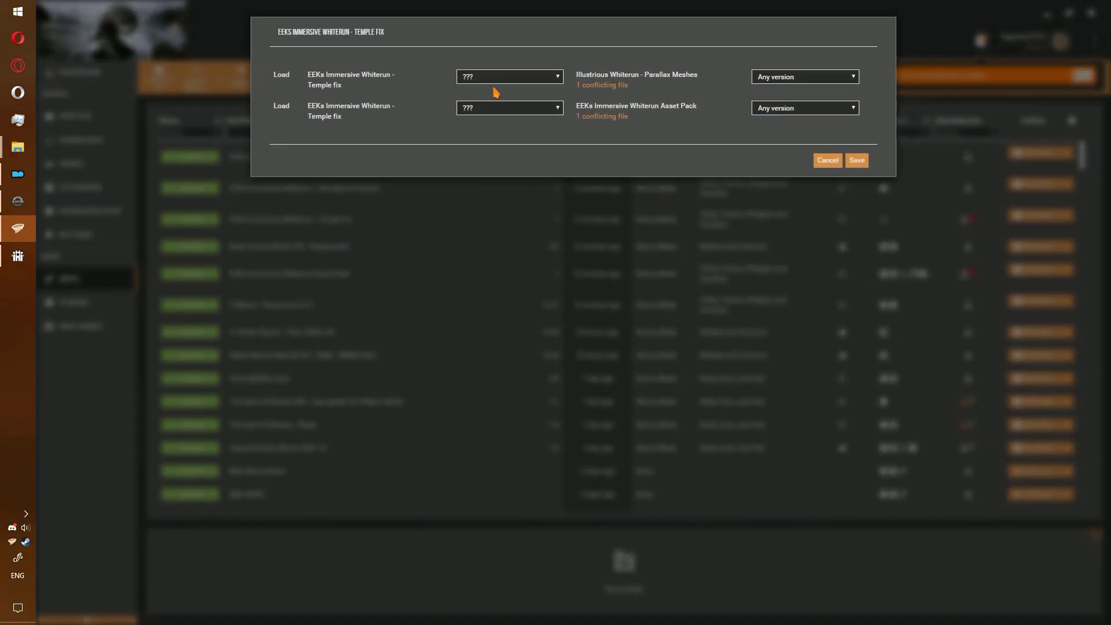
{"action": "left_click", "coordinate": [531, 81]}
{"action": "left_click", "coordinate": [543, 110]}
{"action": "left_click", "coordinate": [550, 110]}
{"action": "left_click", "coordinate": [547, 149]}
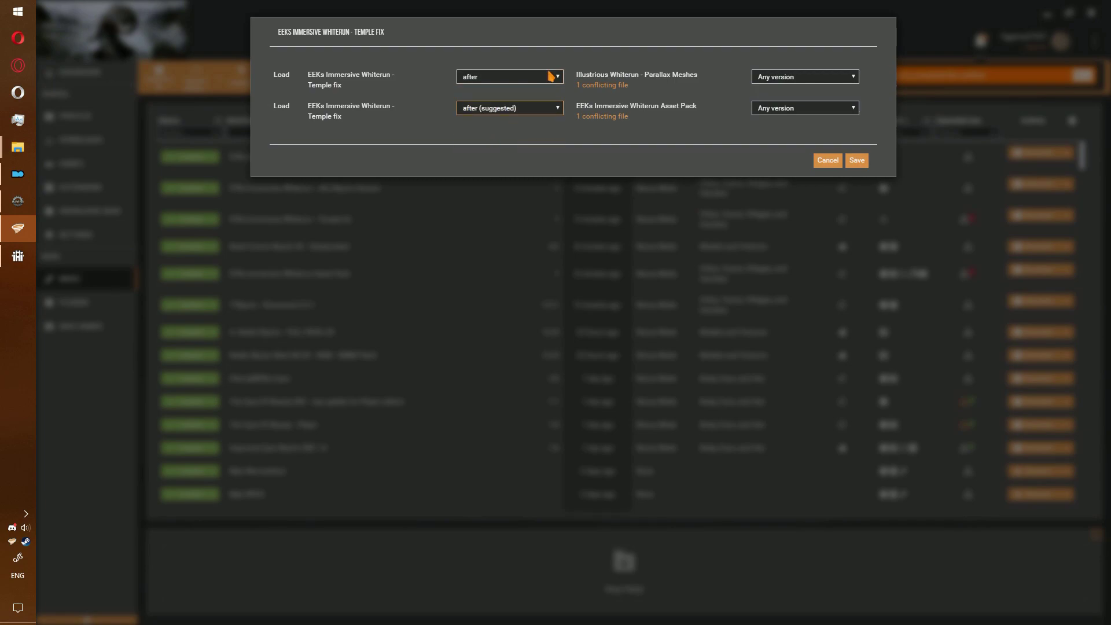
{"action": "left_click", "coordinate": [855, 161]}
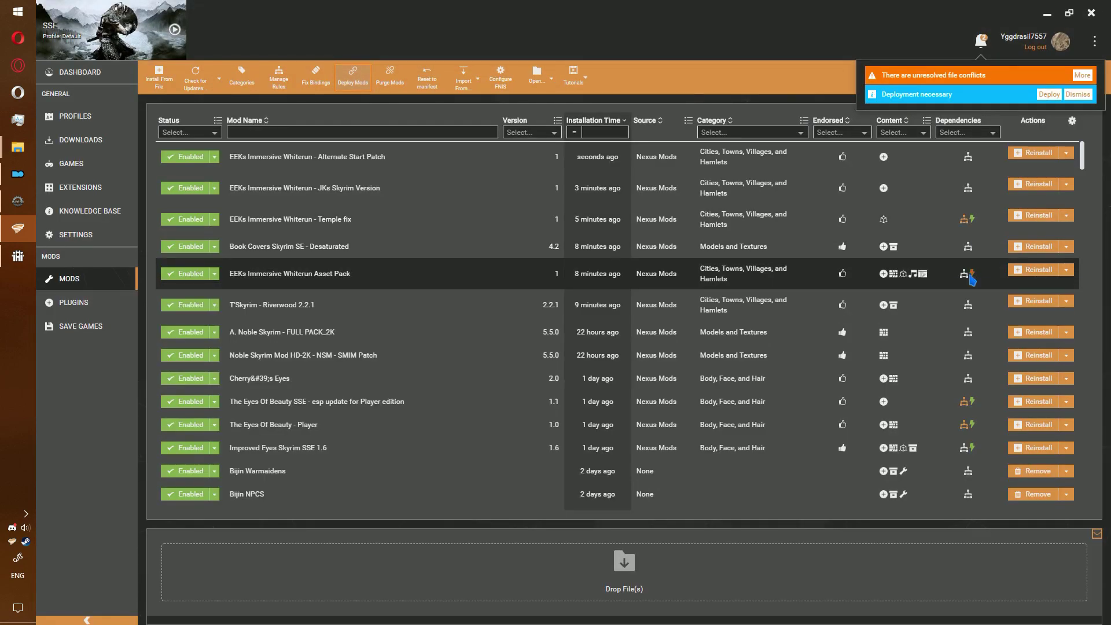
Set the EEKs Immersive Whiterun Asset Pack to load before Animated Clutter SSE, and after Illustrious Whiterun - Parallax Meshes and Skyrim 3D Windmill.
{"action": "left_click", "coordinate": [972, 272]}
{"action": "left_click", "coordinate": [465, 82]}
{"action": "left_click", "coordinate": [500, 97]}
{"action": "left_click", "coordinate": [520, 108]}
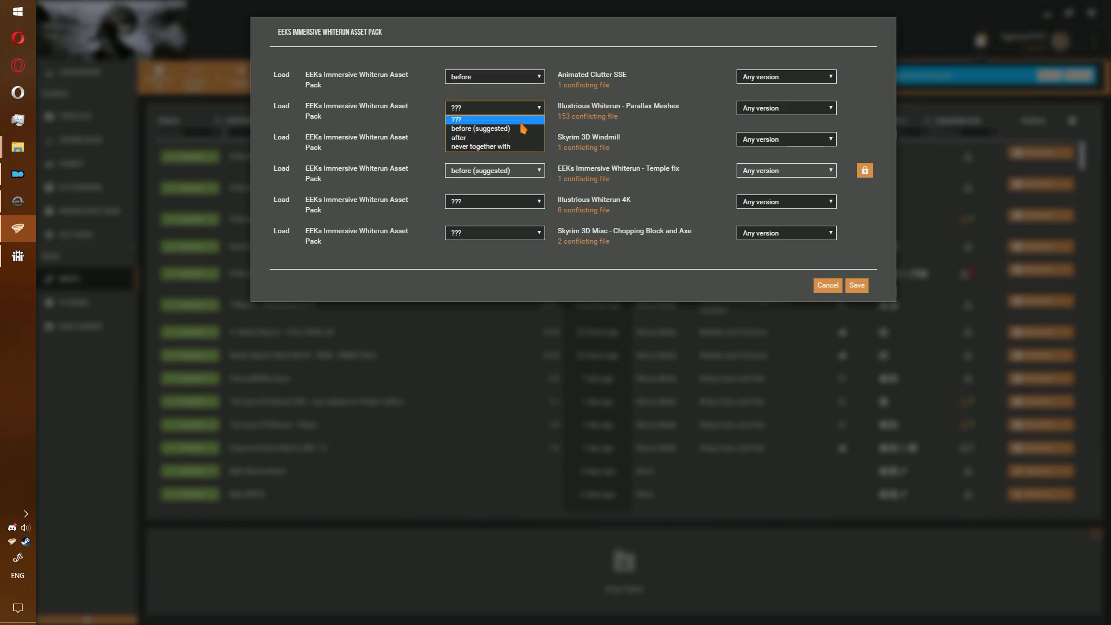
{"action": "left_click", "coordinate": [520, 137]}
{"action": "left_click", "coordinate": [512, 139]}
{"action": "left_click", "coordinate": [493, 174]}
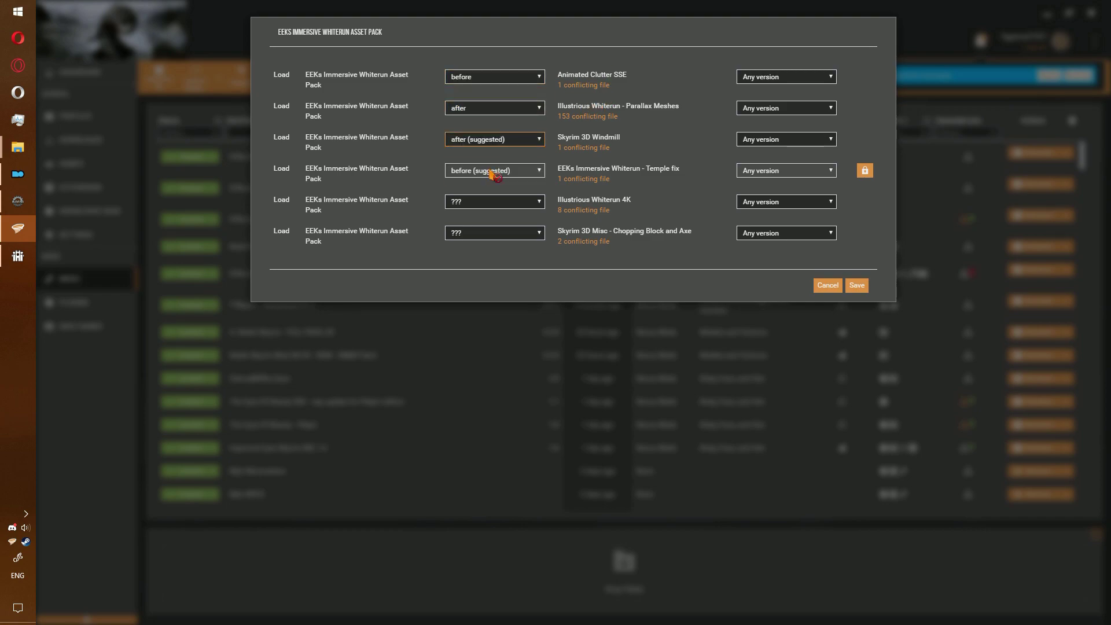
Set the Asset Pack to load before Illustrious Whiterun 4K and after Skyrim 3D Misc - Chopping Block and Axe, and save the rules.
{"action": "left_click", "coordinate": [493, 208]}
{"action": "left_click", "coordinate": [519, 231]}
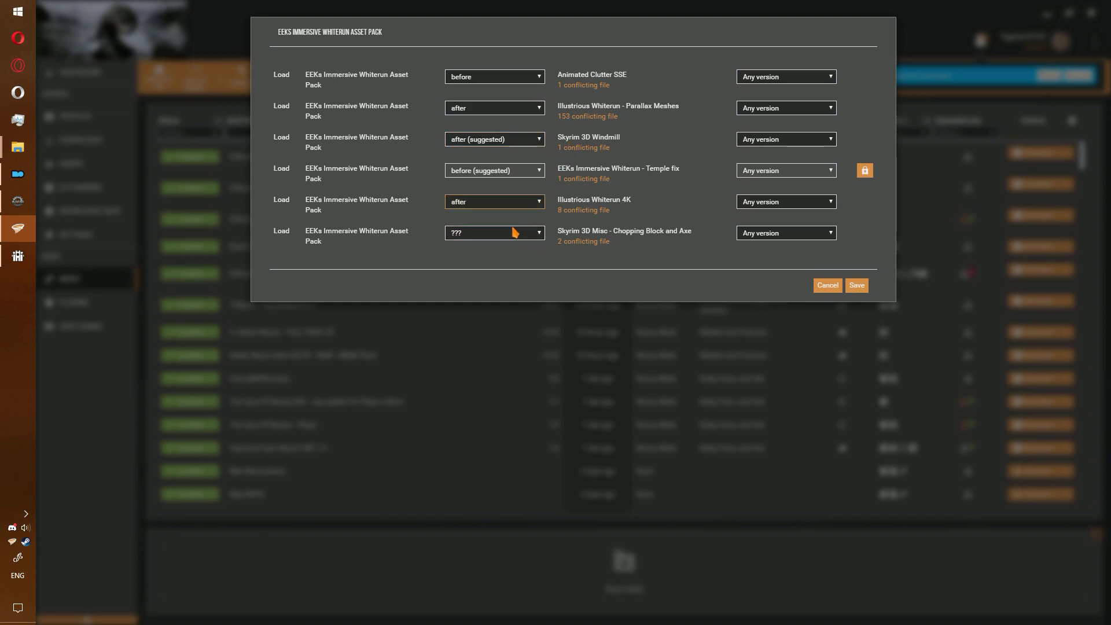
{"action": "left_click", "coordinate": [458, 207]}
{"action": "left_click", "coordinate": [481, 221]}
{"action": "left_click", "coordinate": [532, 234]}
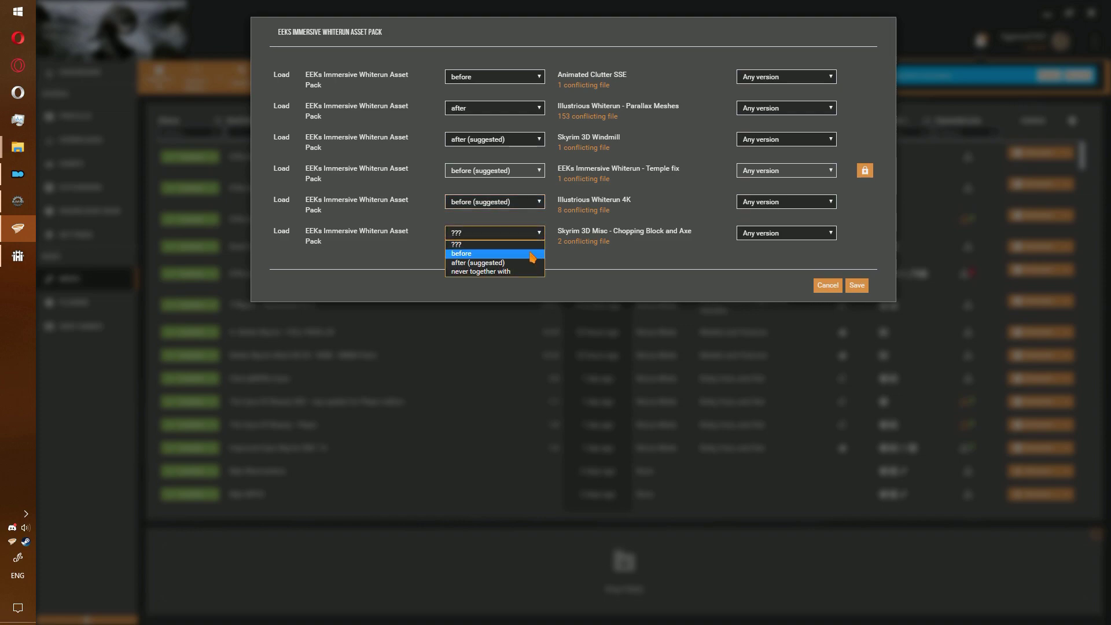
{"action": "left_click", "coordinate": [524, 261]}
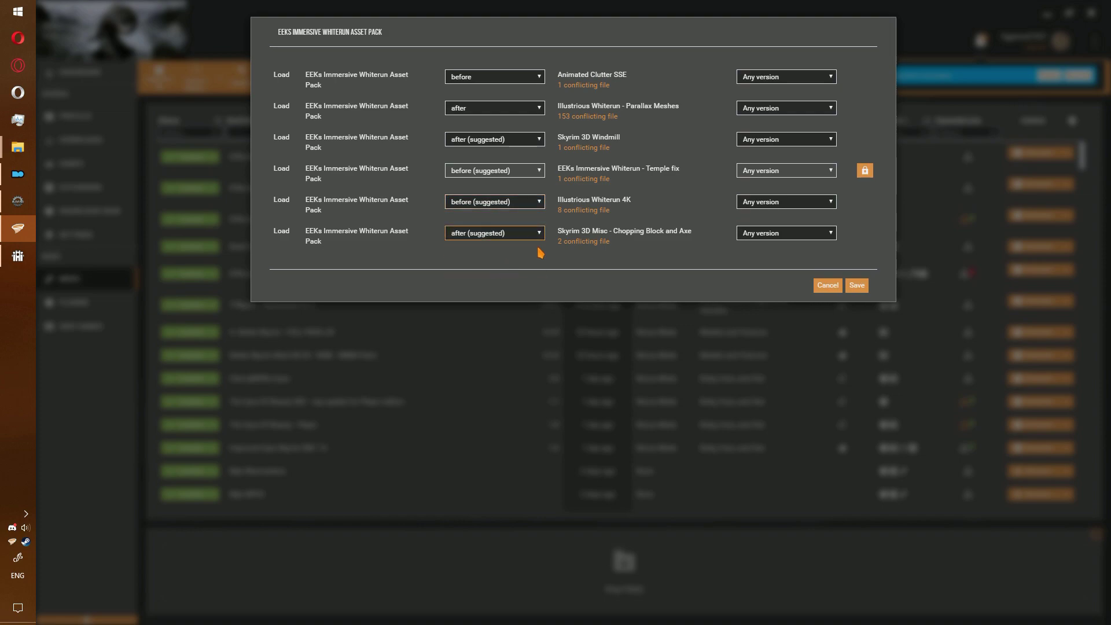
{"action": "left_click", "coordinate": [591, 212]}
{"action": "key", "text": "Escape"}
{"action": "key", "text": "Escape"}
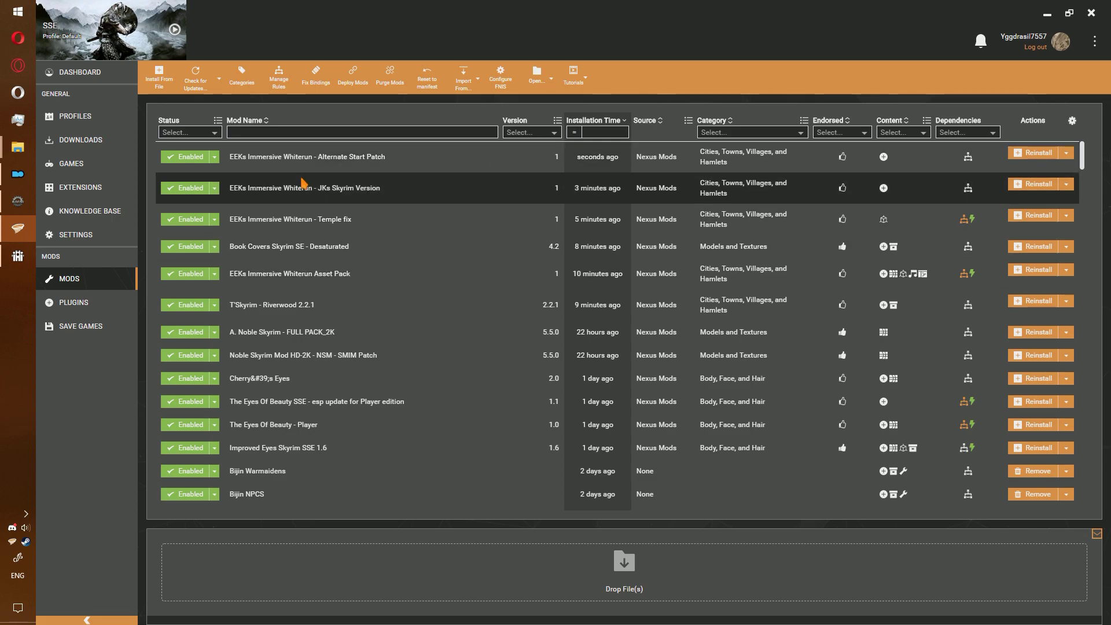
Rename the esp file in the EEKs Immersive Whiterun - JKs Skyrim Version mod folder as JK's Skyrim.esp and deploy the mods.
{"action": "right_click", "coordinate": [303, 184]}
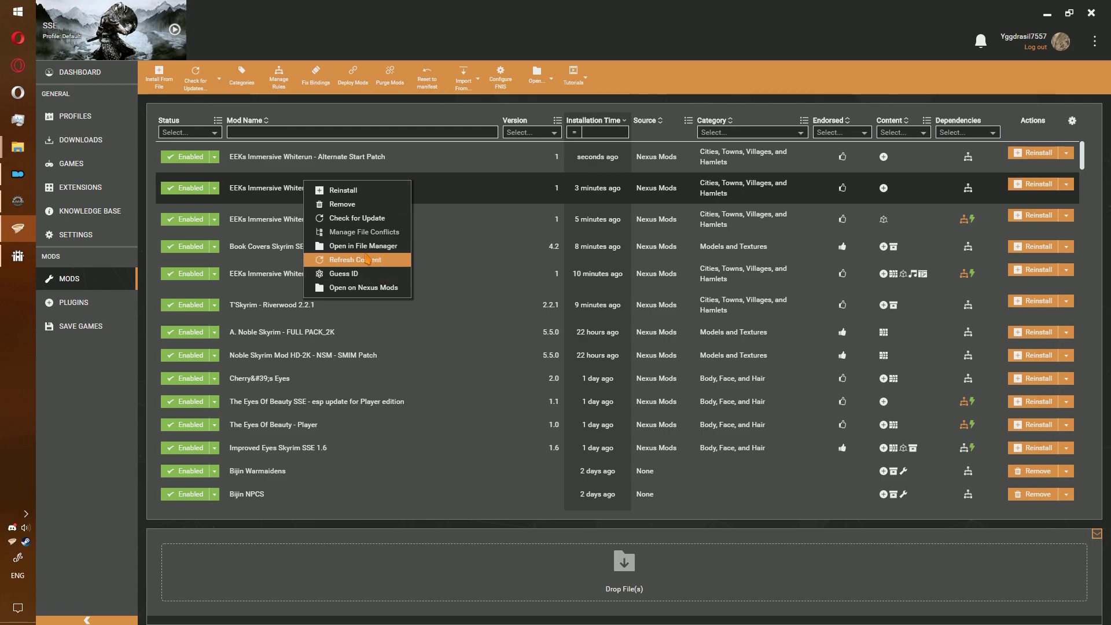
{"action": "left_click", "coordinate": [365, 257]}
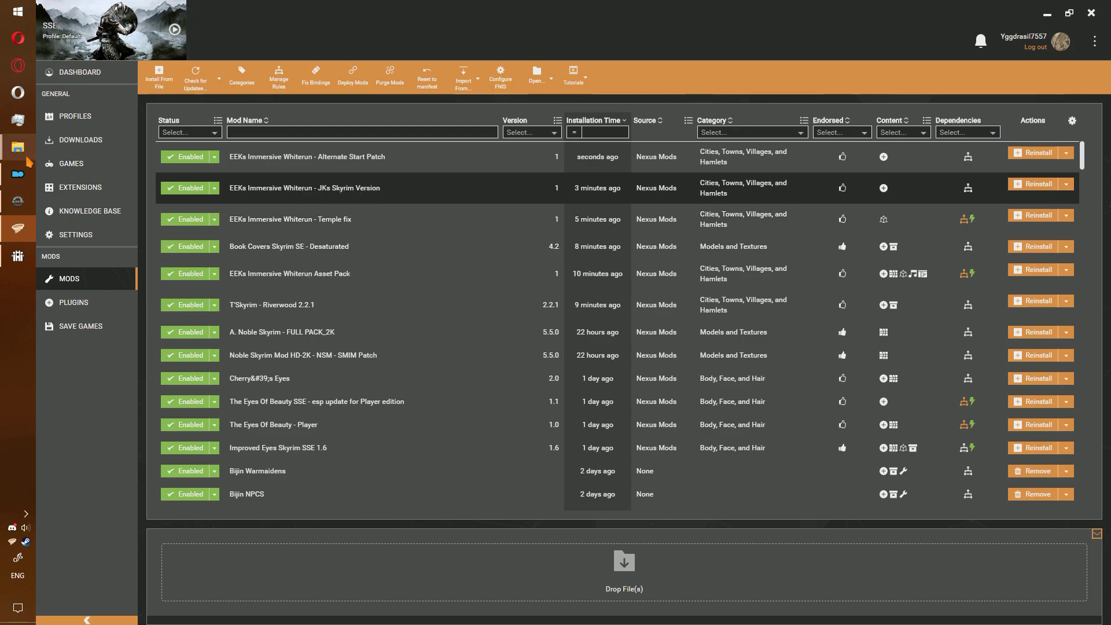
{"action": "mouse_move", "coordinate": [18, 147]}
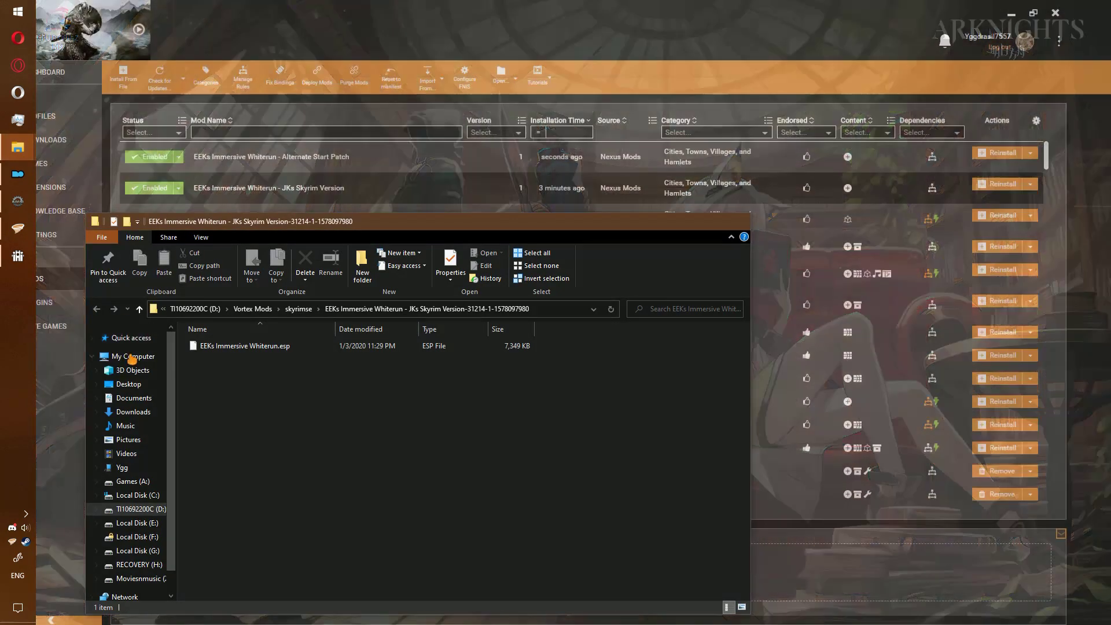
{"action": "left_click", "coordinate": [97, 324]}
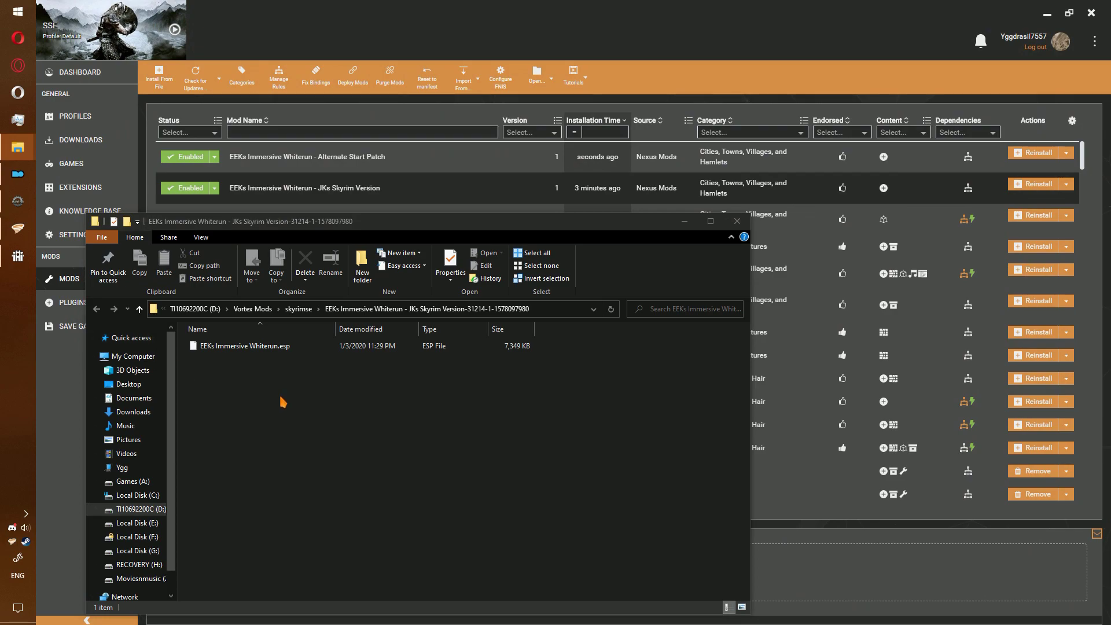
{"action": "left_click", "coordinate": [234, 347]}
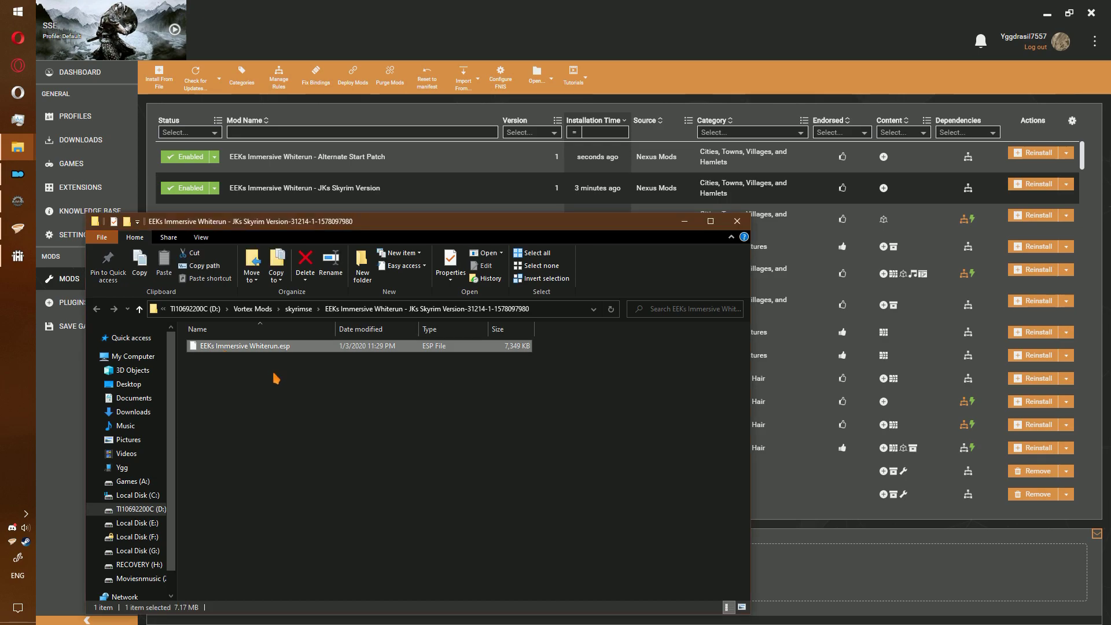
{"action": "left_click", "coordinate": [234, 347]}
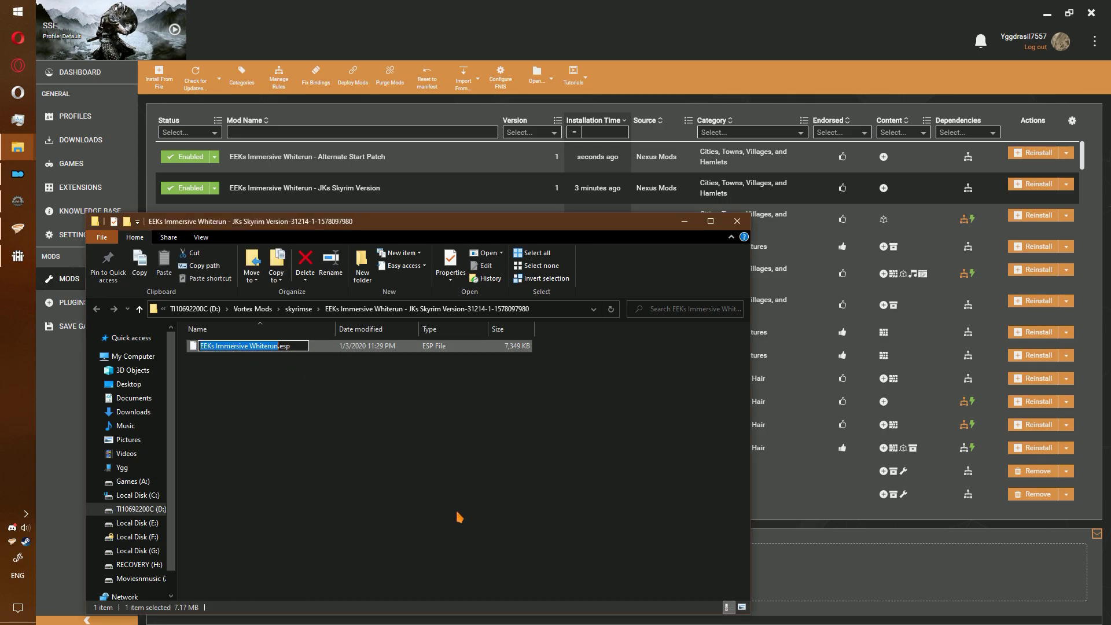
{"action": "type", "text": "JK's "}
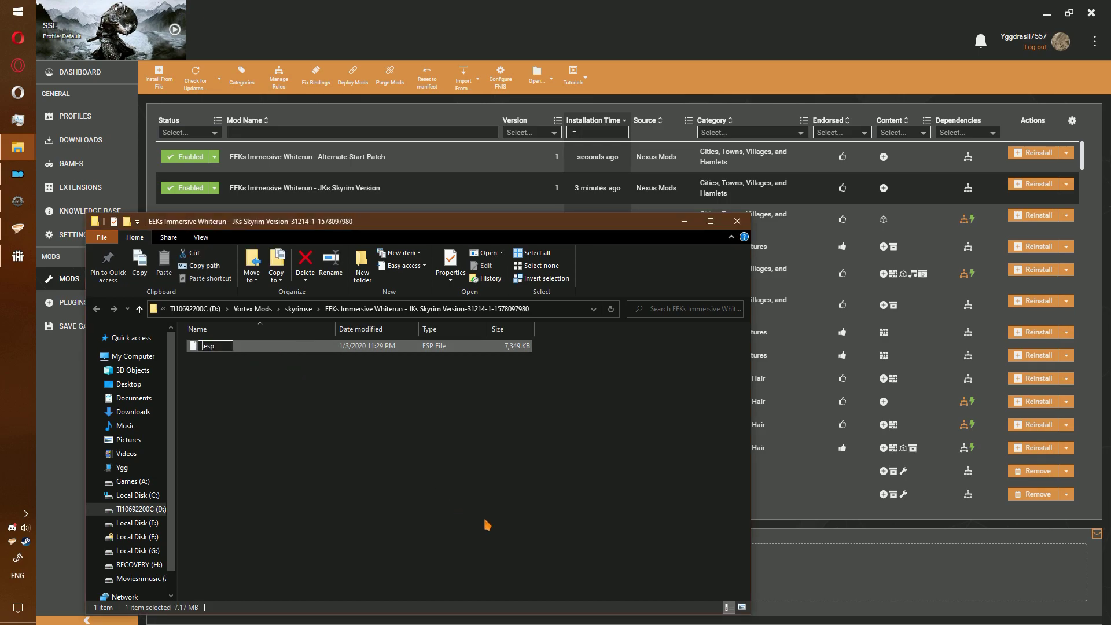
{"action": "type", "text": "Skyrim"}
{"action": "key", "text": "Return"}
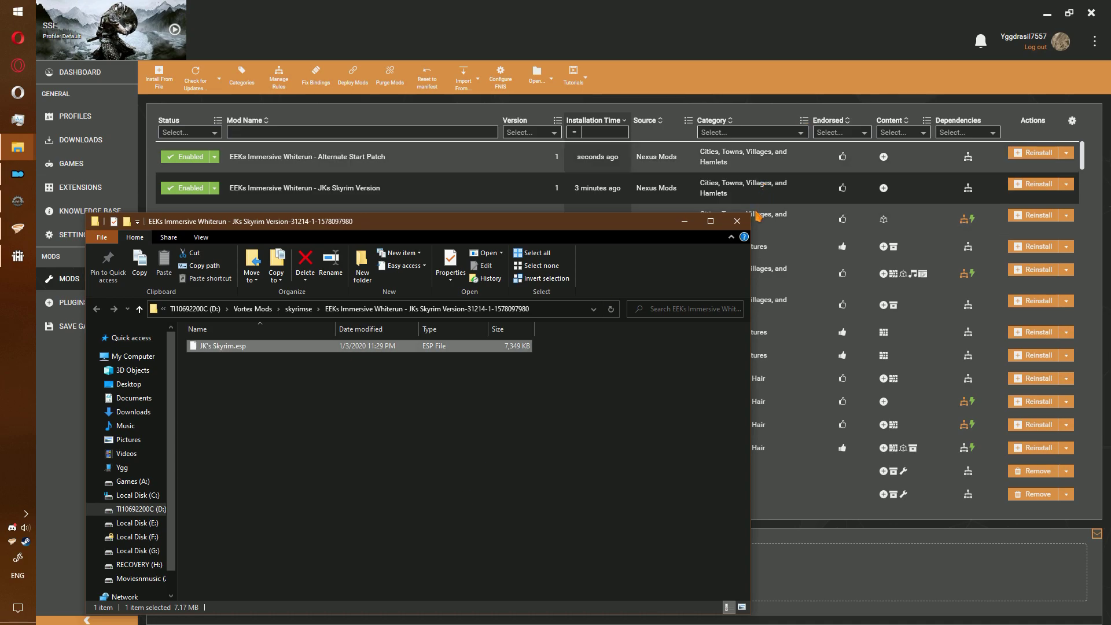
{"action": "left_click", "coordinate": [738, 221]}
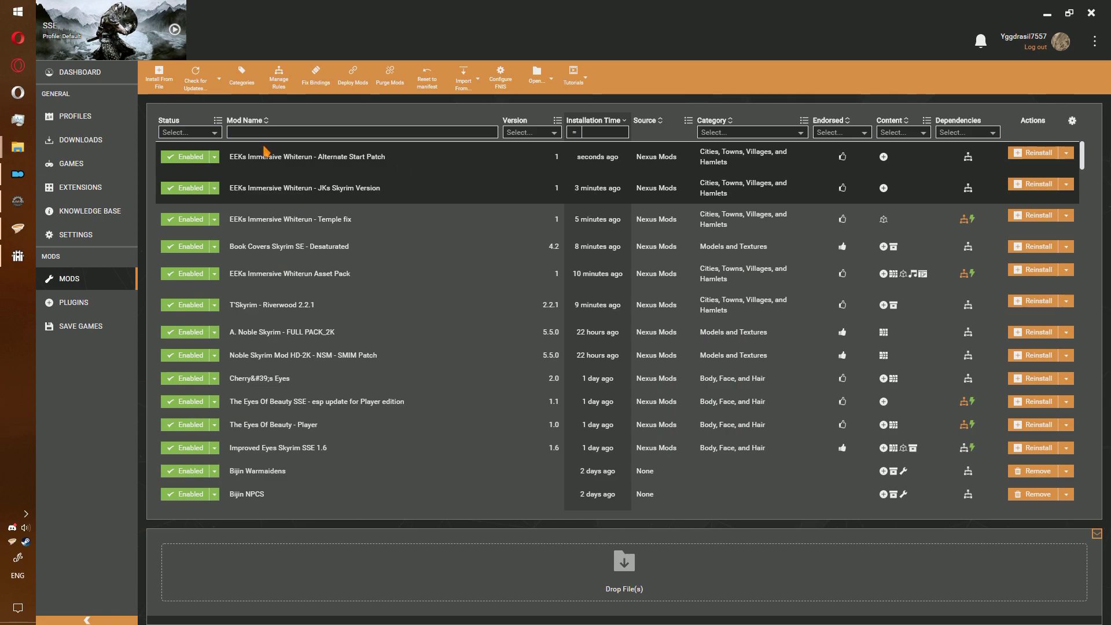
{"action": "left_click", "coordinate": [365, 70]}
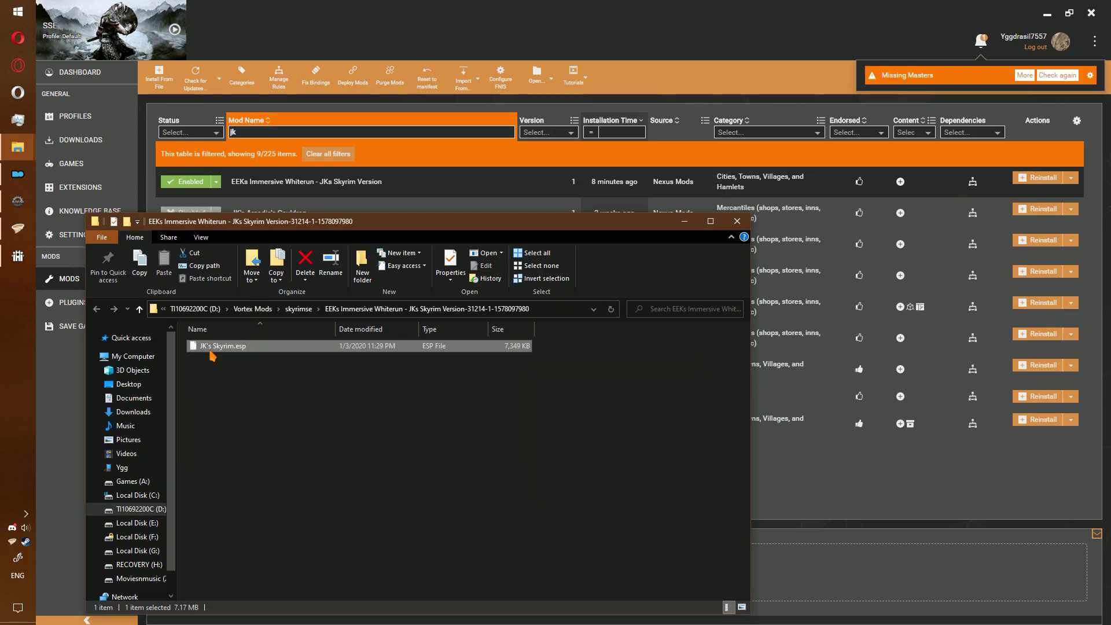
Remove the apostrophe from the JK's Skyrim.esp file name, and redeploy the mods with the external change saved.
{"action": "left_click", "coordinate": [209, 350]}
{"action": "key", "text": "BackSpace"}
{"action": "key", "text": "Return"}
{"action": "left_click", "coordinate": [737, 221]}
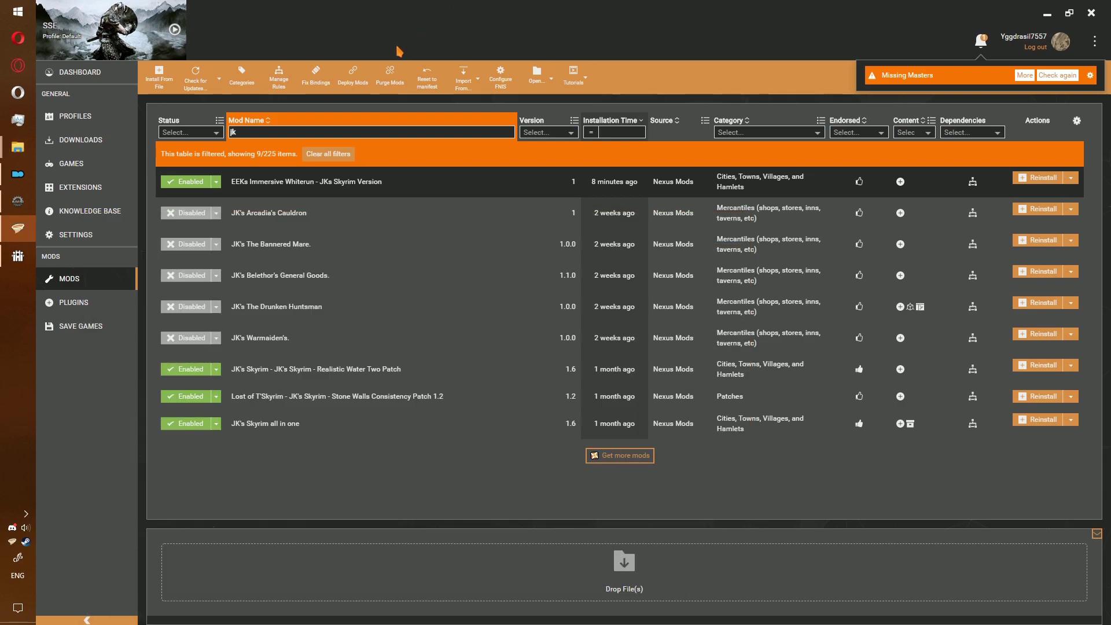
{"action": "left_click", "coordinate": [368, 75]}
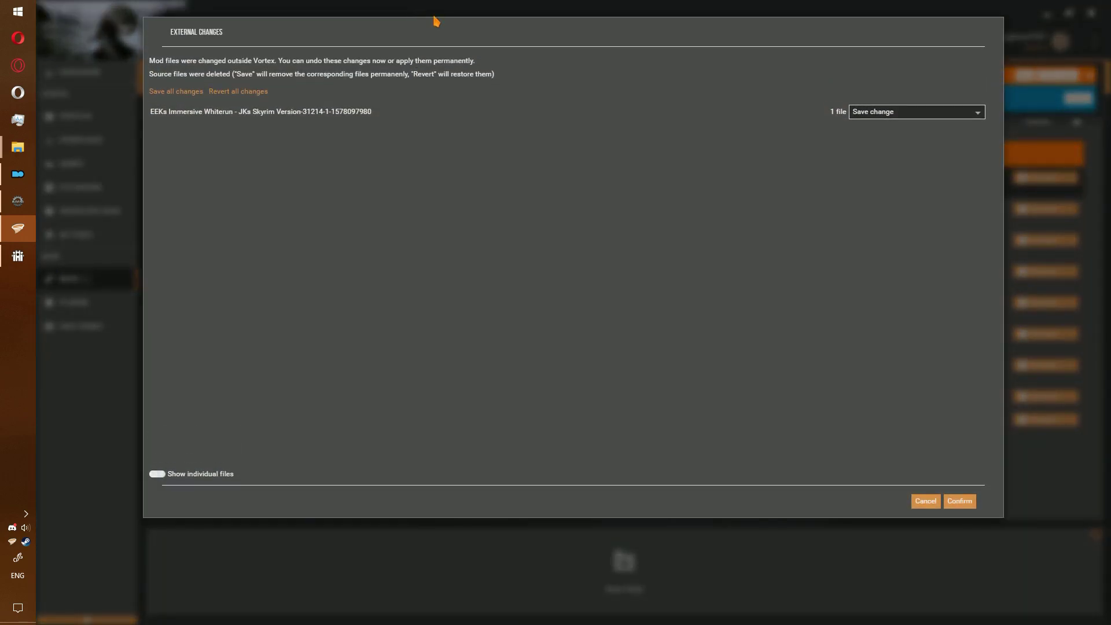
{"action": "left_click", "coordinate": [960, 502]}
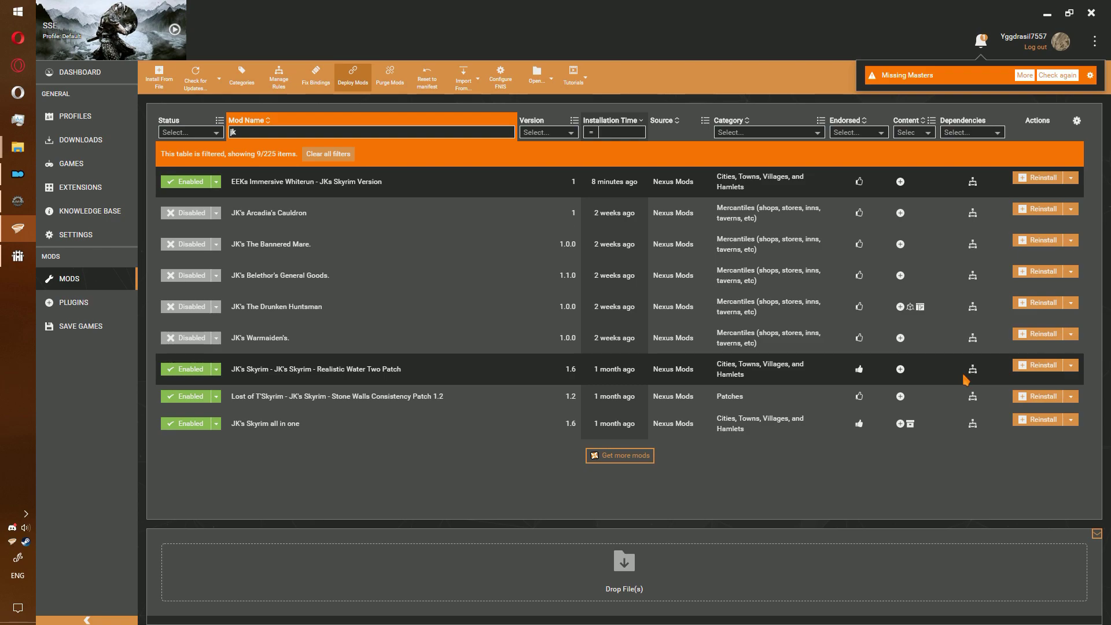
Clear the mod name filter and set EEKs Immersive Whiterun - JKs Skyrim Version to load after JK's Skyrim all in one.
{"action": "key", "text": "BackSpace"}
{"action": "key", "text": "BackSpace"}
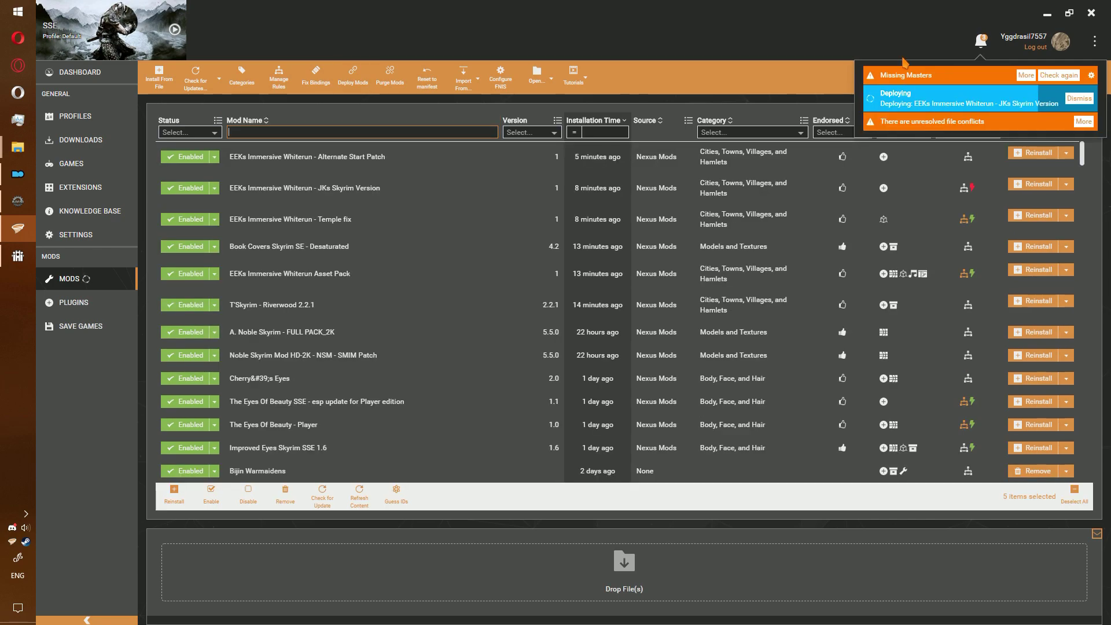
{"action": "left_click", "coordinate": [974, 187]}
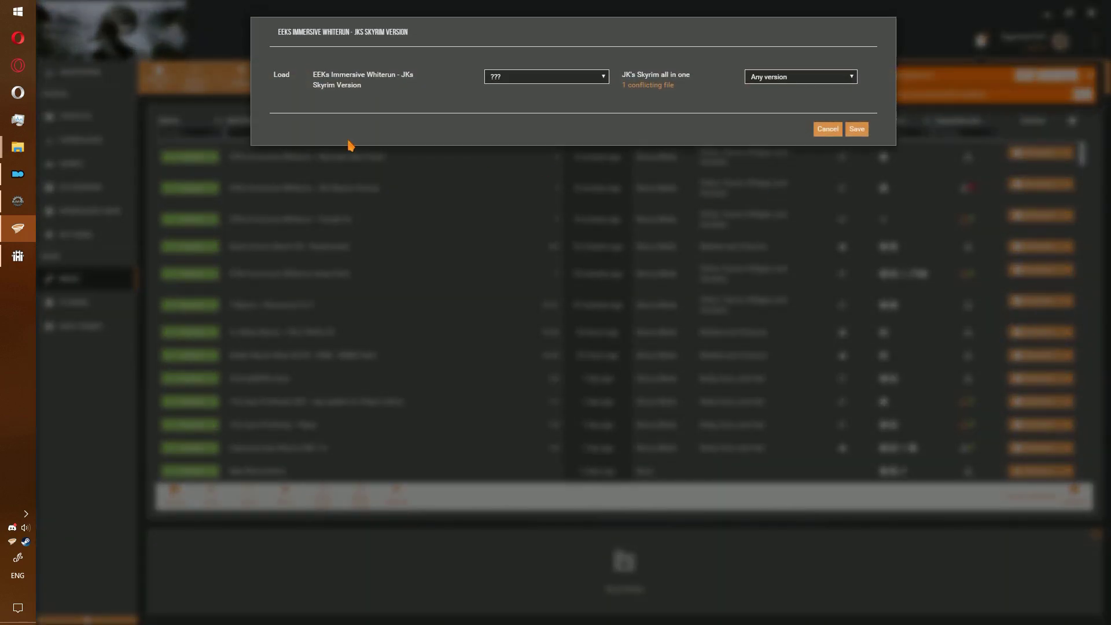
{"action": "left_click", "coordinate": [488, 78]}
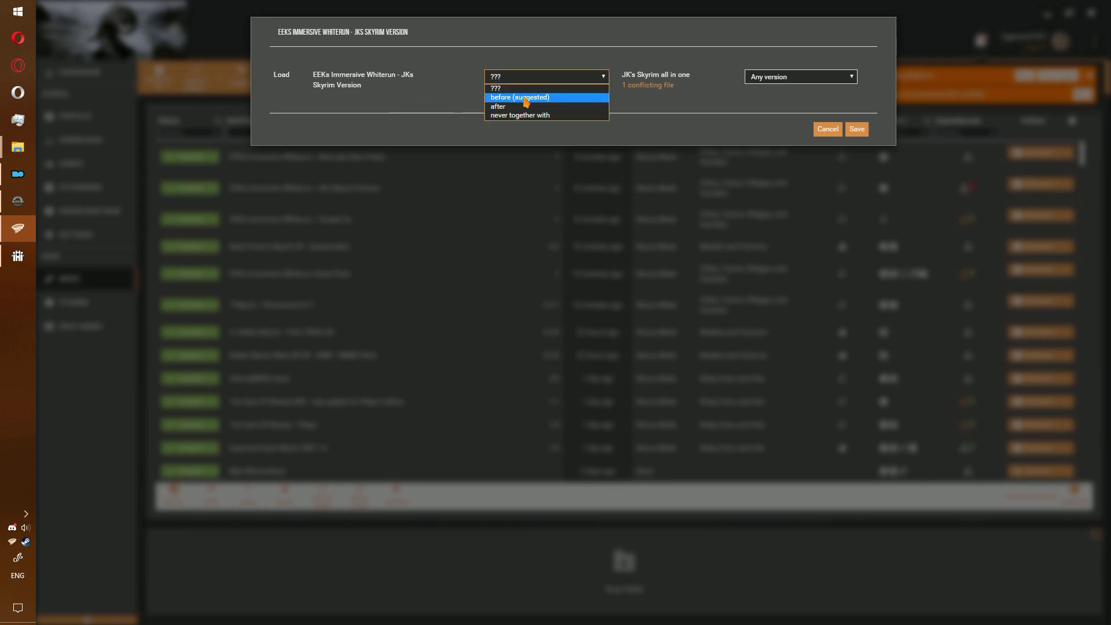
{"action": "left_click", "coordinate": [538, 106]}
{"action": "left_click", "coordinate": [857, 128]}
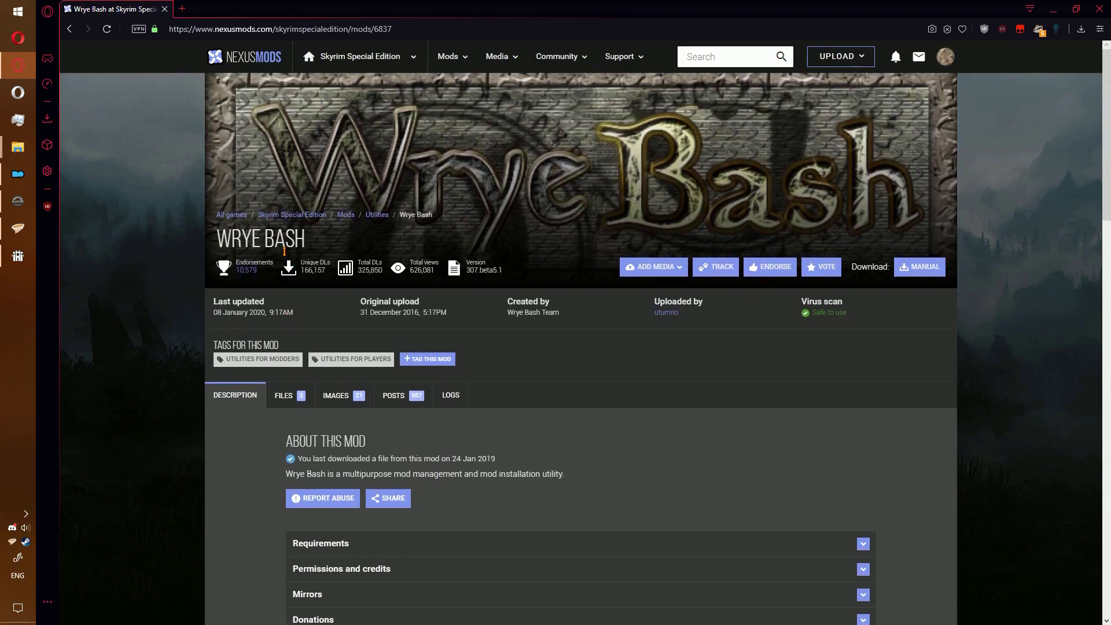
Examine the main files and the description with installation requirements on the Wrye Bash page of Nexus Mods in the browser.
{"action": "left_click", "coordinate": [286, 396]}
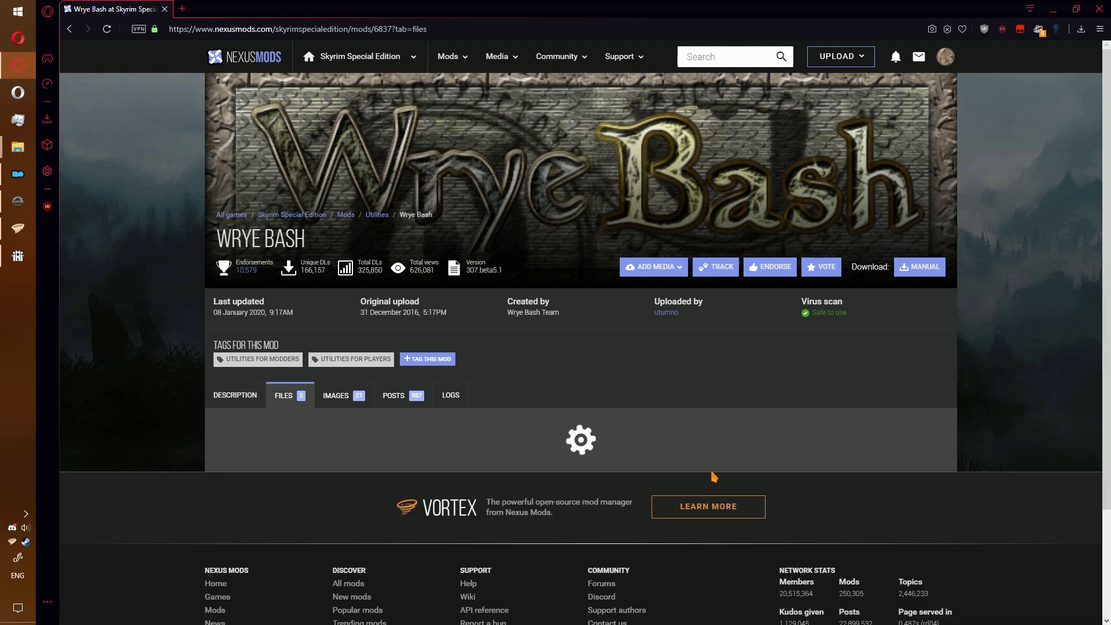
{"action": "scroll", "coordinate": [373, 407], "scroll_direction": "down", "scroll_amount": 3}
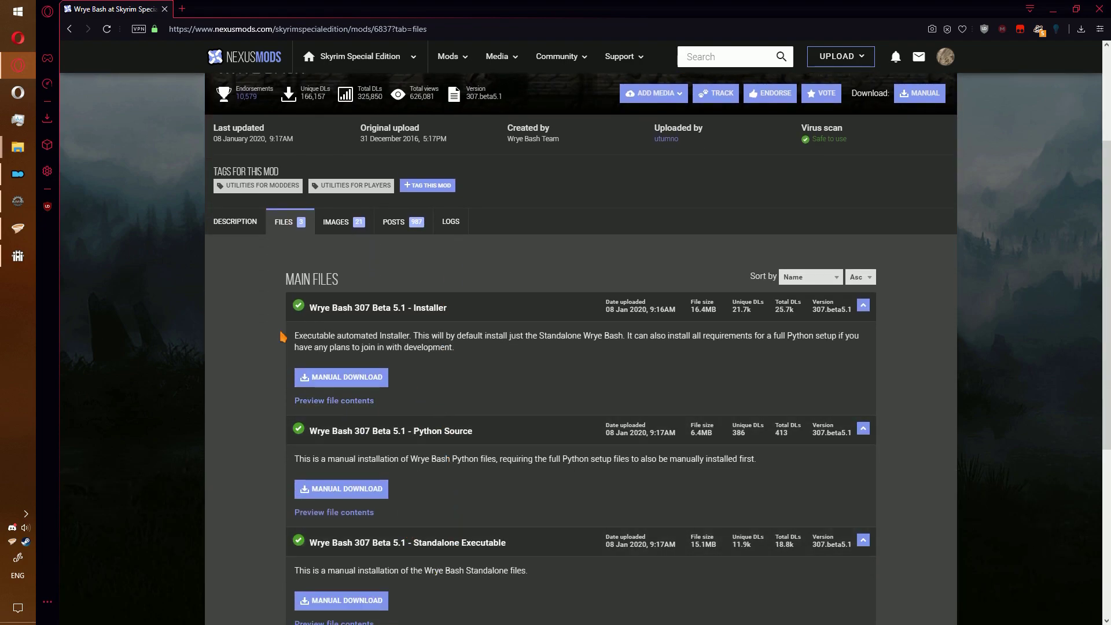
{"action": "left_click", "coordinate": [235, 222]}
{"action": "scroll", "coordinate": [518, 387], "scroll_direction": "down", "scroll_amount": 3}
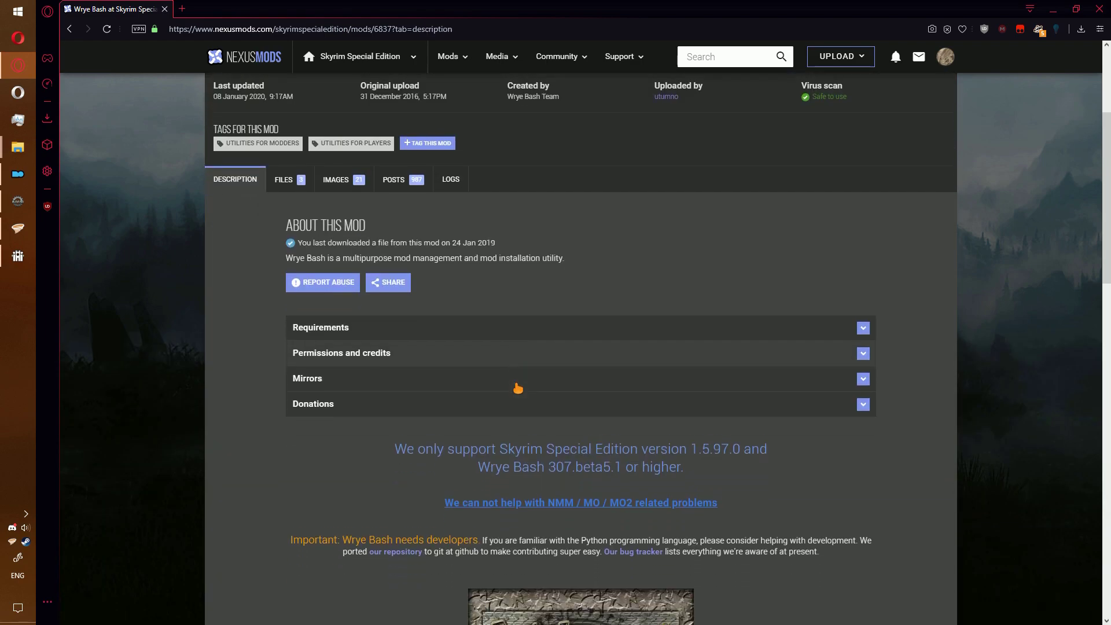
{"action": "scroll", "coordinate": [518, 387], "scroll_direction": "down", "scroll_amount": 7}
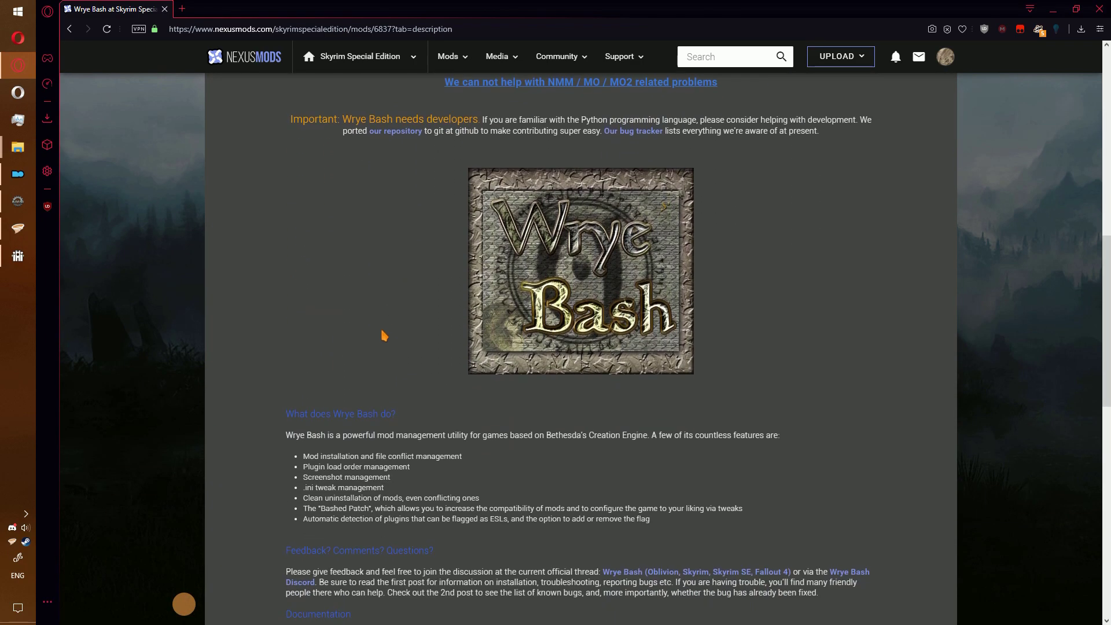
{"action": "scroll", "coordinate": [383, 335], "scroll_direction": "down", "scroll_amount": 6}
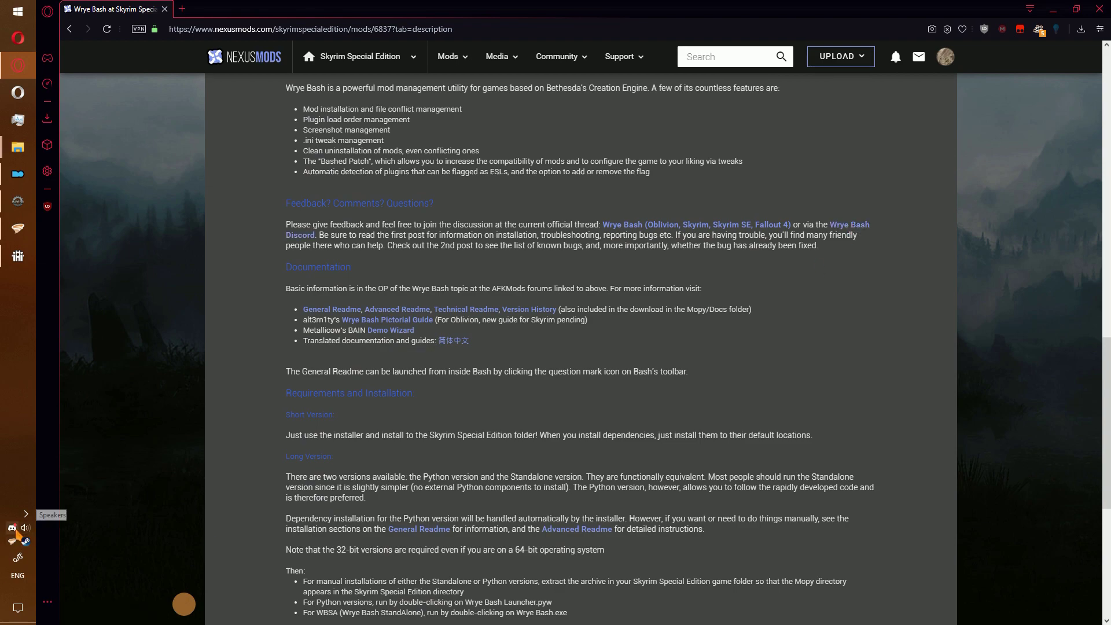
Open the latest Dropbox link from Discord's Wrye Bash wip-builds channel and start a direct download of the Standalone Executable archive.
{"action": "left_click", "coordinate": [15, 530]}
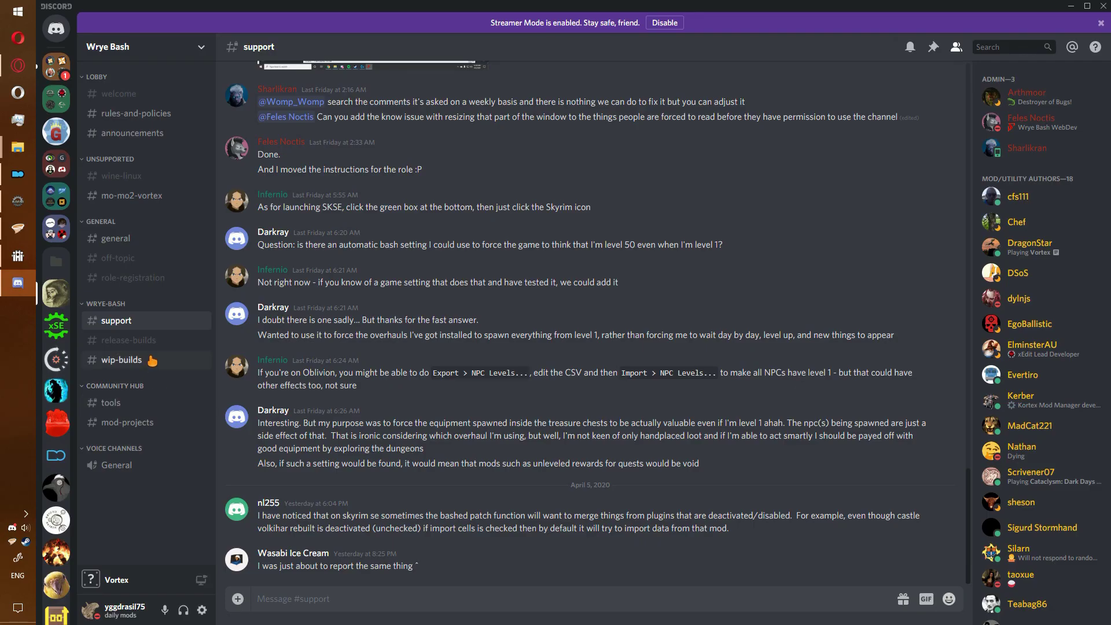
{"action": "left_click", "coordinate": [122, 359]}
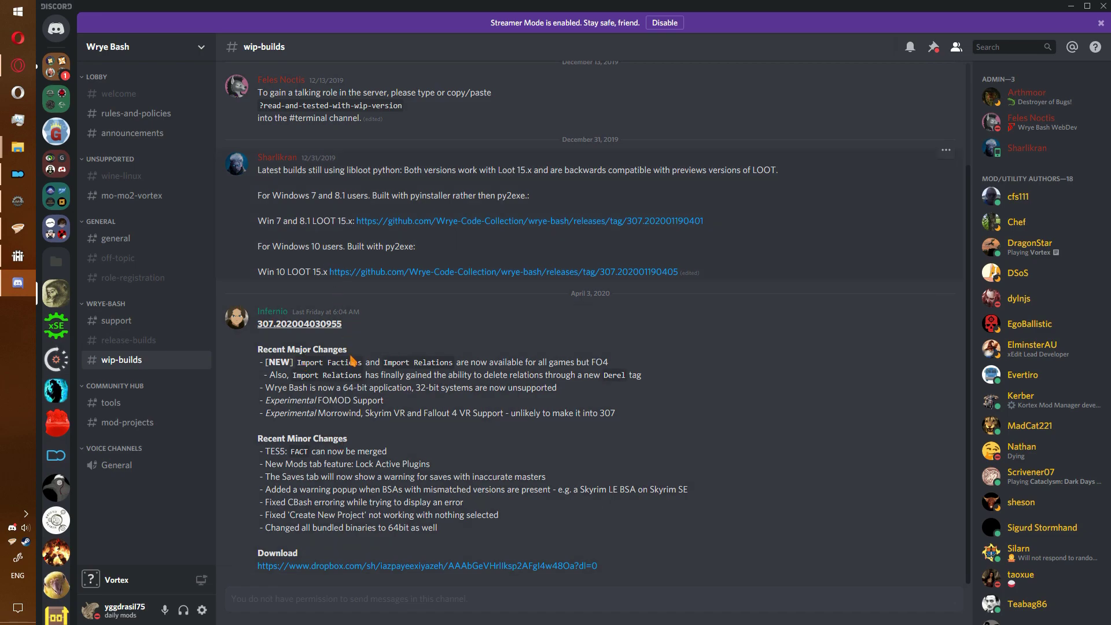
{"action": "key", "text": "alt+Tab"}
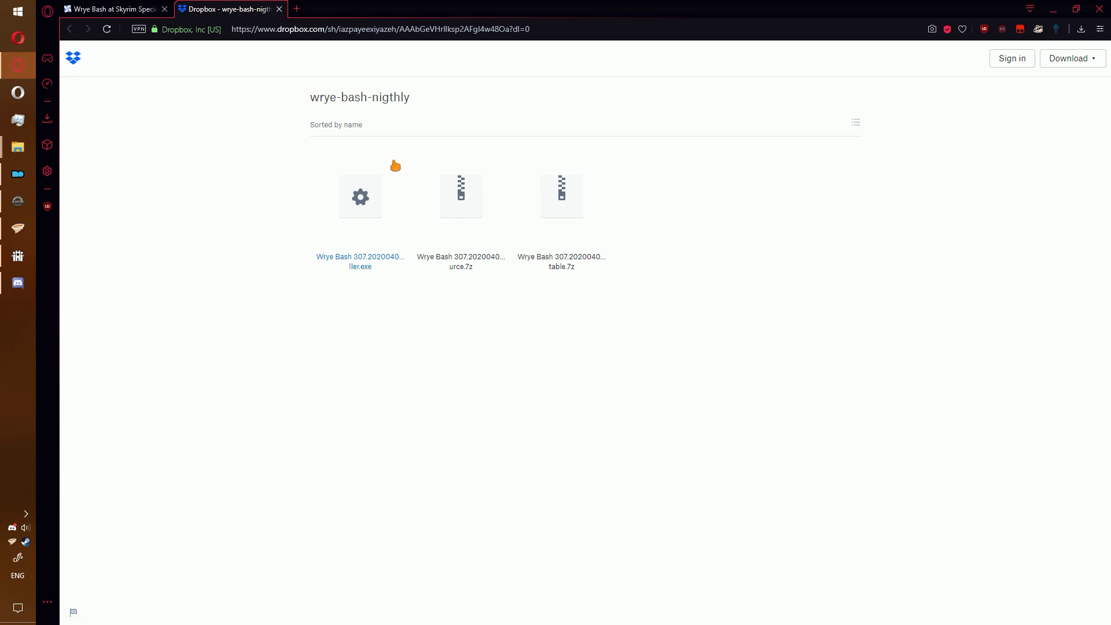
{"action": "left_click", "coordinate": [579, 258]}
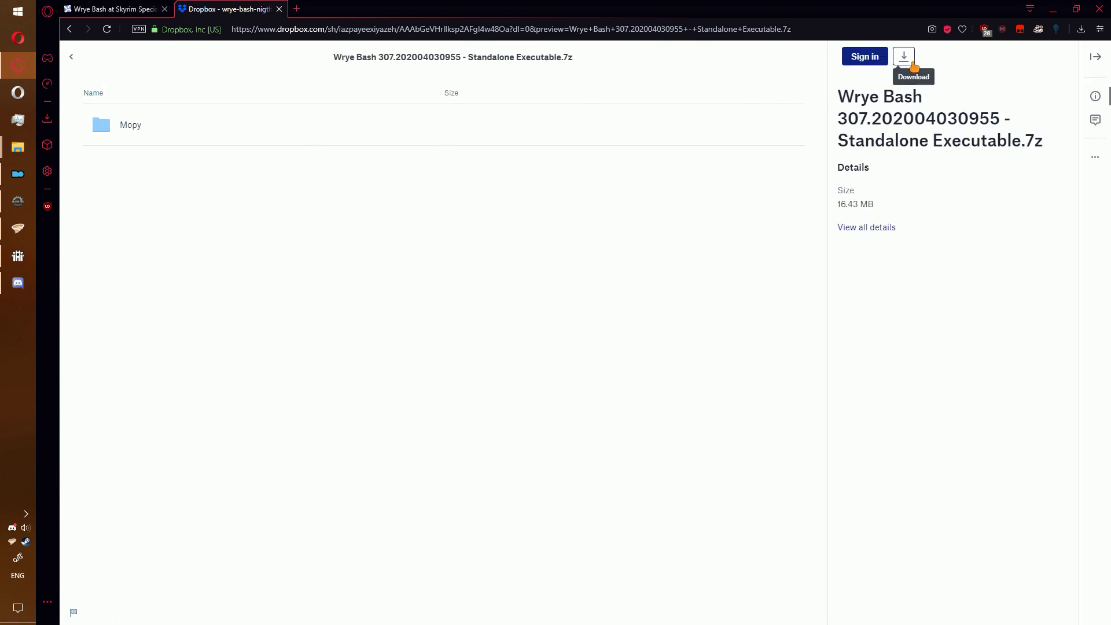
{"action": "left_click", "coordinate": [912, 65]}
{"action": "left_click", "coordinate": [853, 86]}
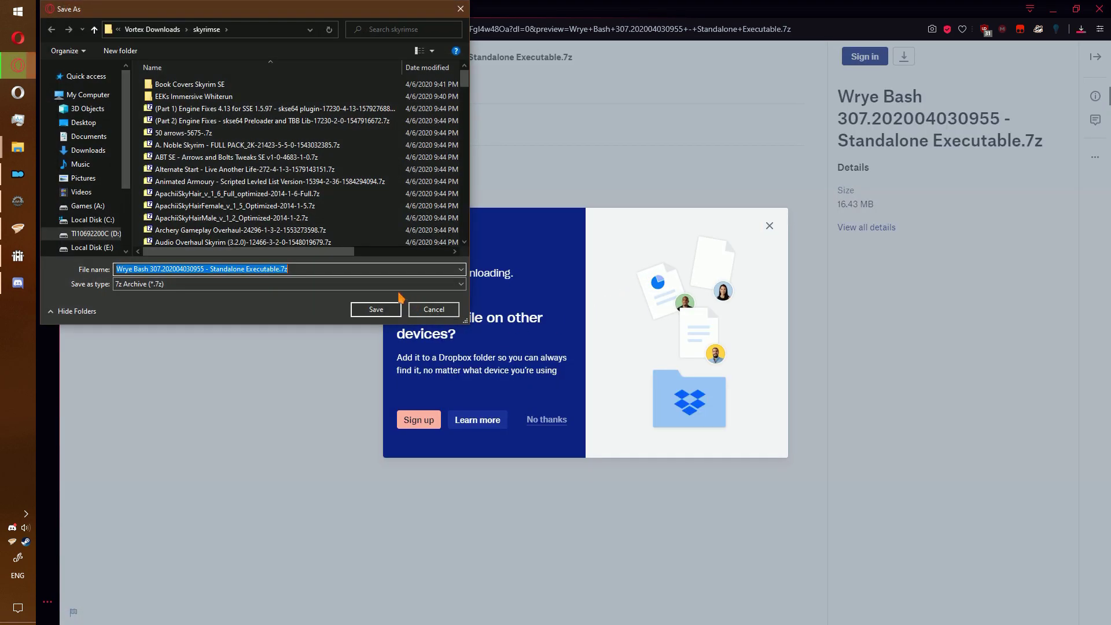
Save Wrye Bash 307.202004030955 - Standalone Executable.7z in D:\games\tools, replacing the existing archive, and close the browser.
{"action": "left_click", "coordinate": [151, 29]}
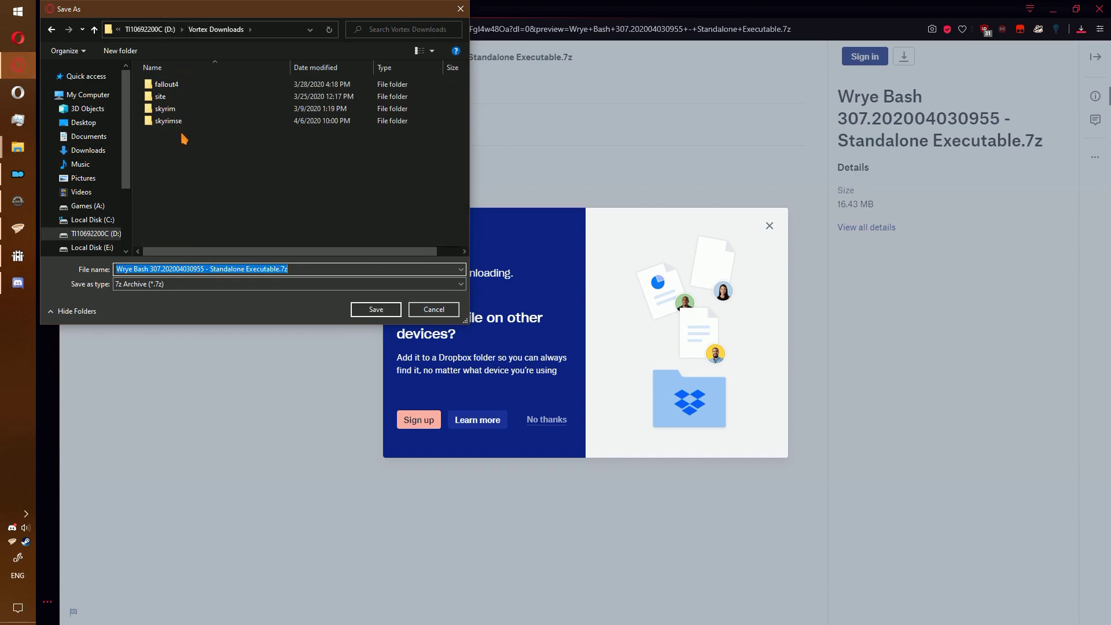
{"action": "double_click", "coordinate": [168, 121]}
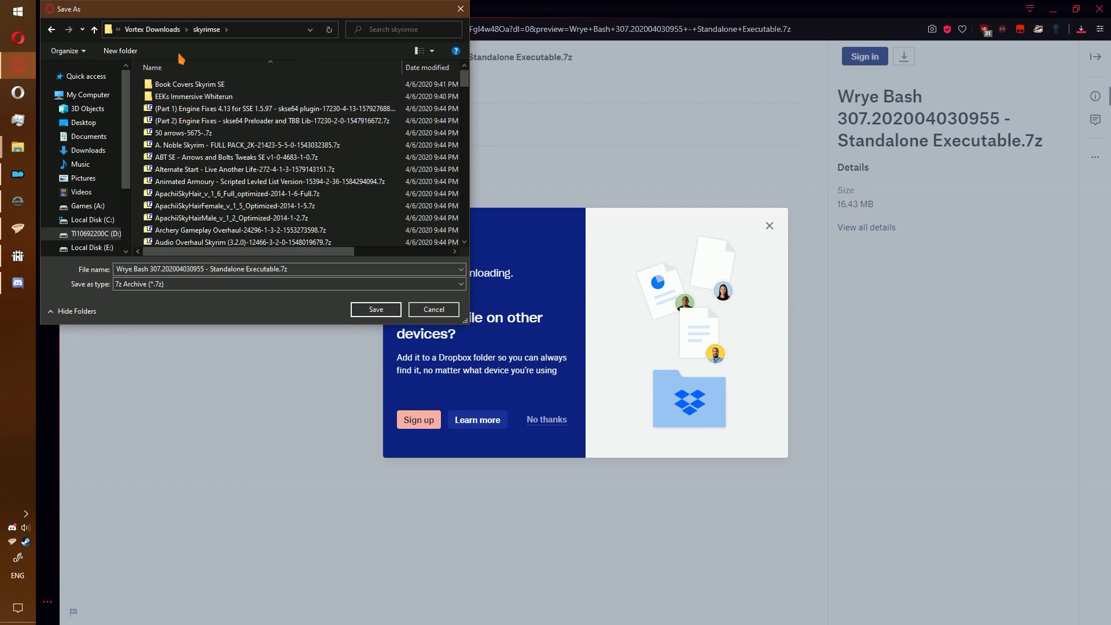
{"action": "left_click", "coordinate": [152, 29]}
{"action": "left_click", "coordinate": [153, 30]}
{"action": "double_click", "coordinate": [206, 118]}
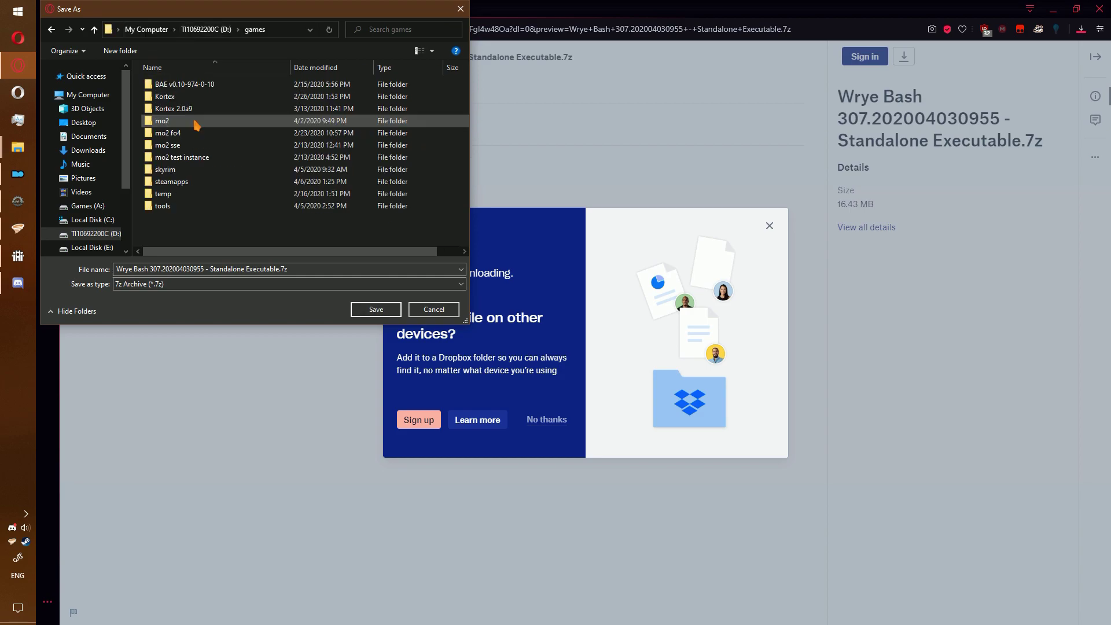
{"action": "double_click", "coordinate": [190, 206]}
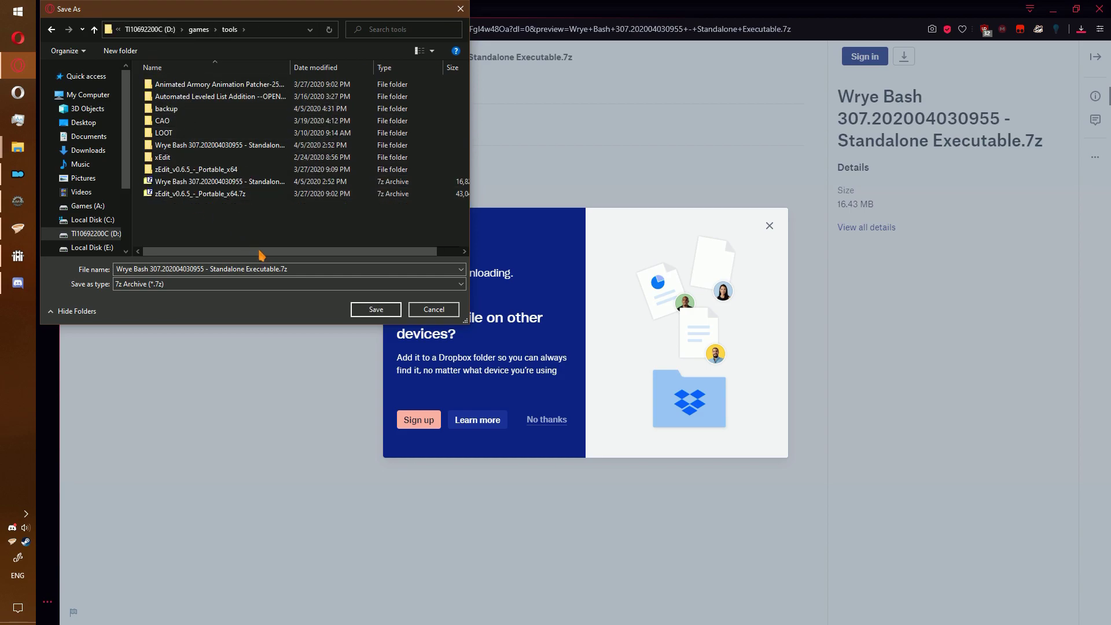
{"action": "left_click", "coordinate": [359, 310]}
{"action": "left_click", "coordinate": [619, 323]}
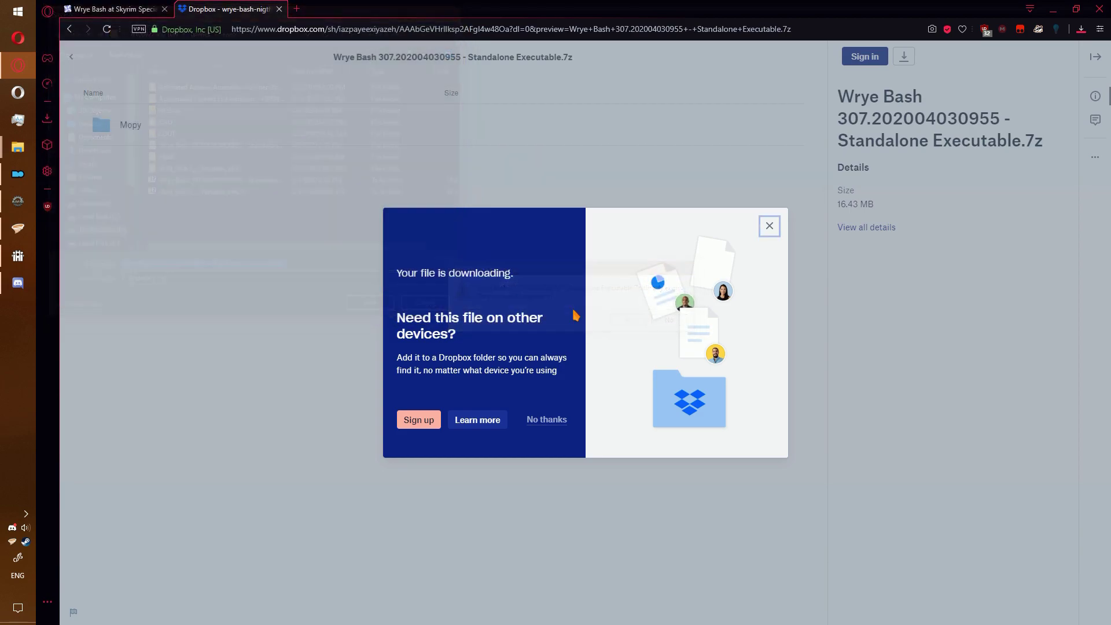
{"action": "left_click", "coordinate": [1098, 9]}
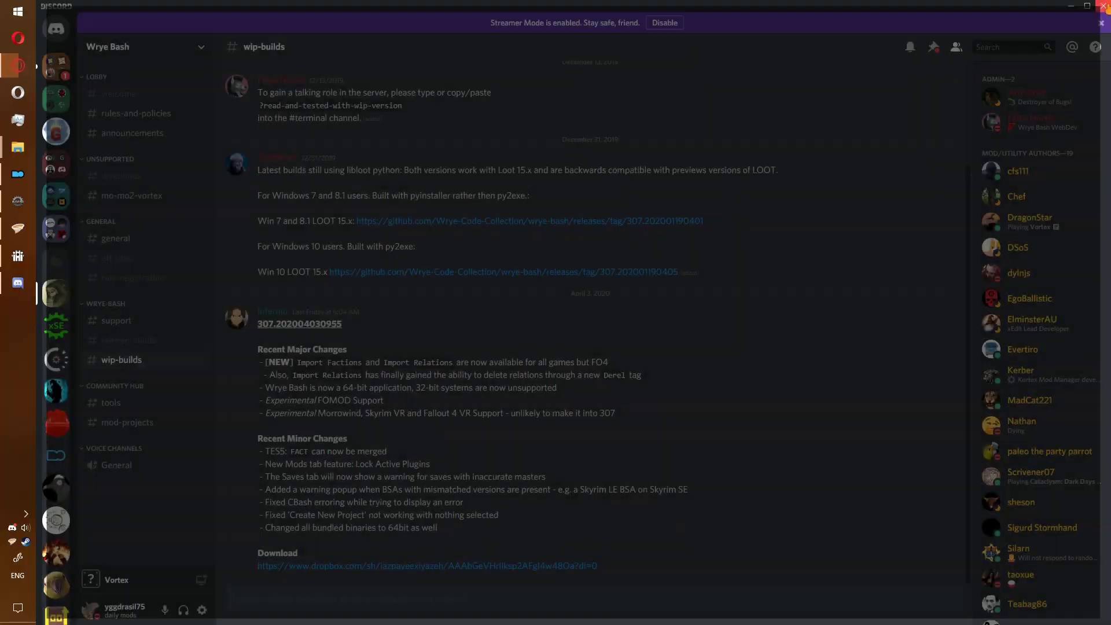
In File Explorer, view the 7-Zip options for the Wrye Bash archive in the tools folder and open the extracted build's Mopy folder.
{"action": "left_click", "coordinate": [18, 147]}
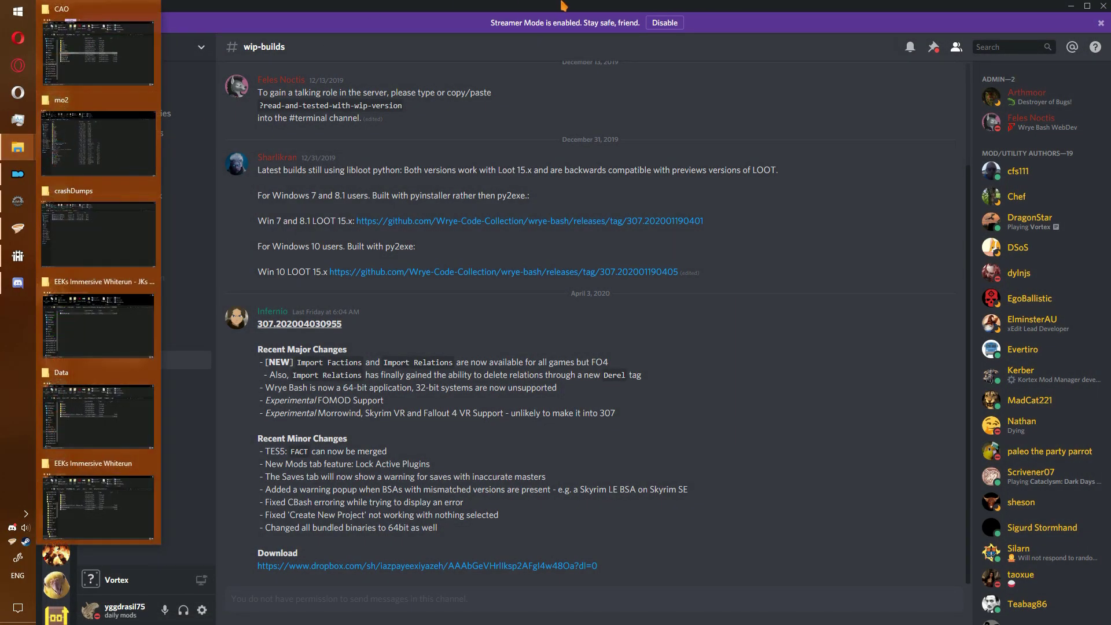
{"action": "key", "text": "alt+F4"}
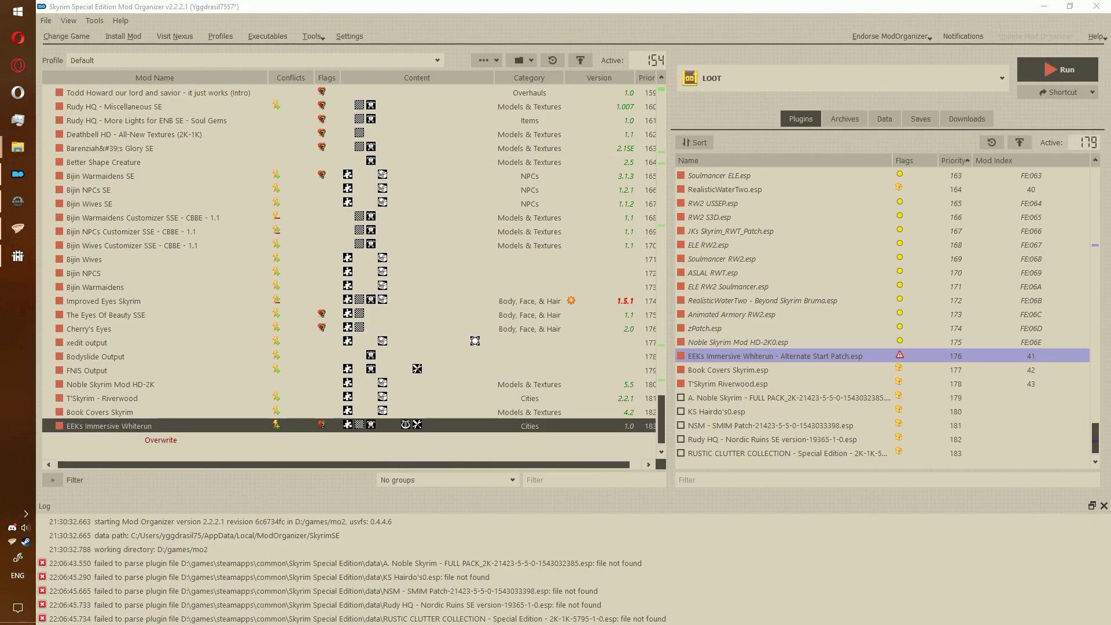
{"action": "key", "text": "alt+Tab"}
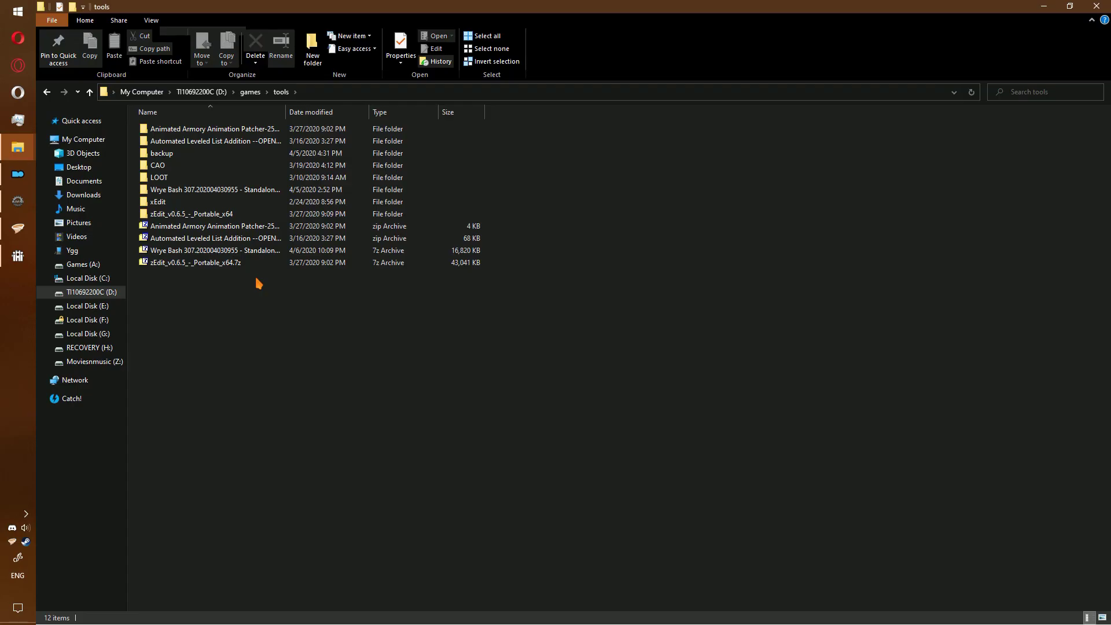
{"action": "right_click", "coordinate": [210, 251]}
{"action": "mouse_move", "coordinate": [271, 277]}
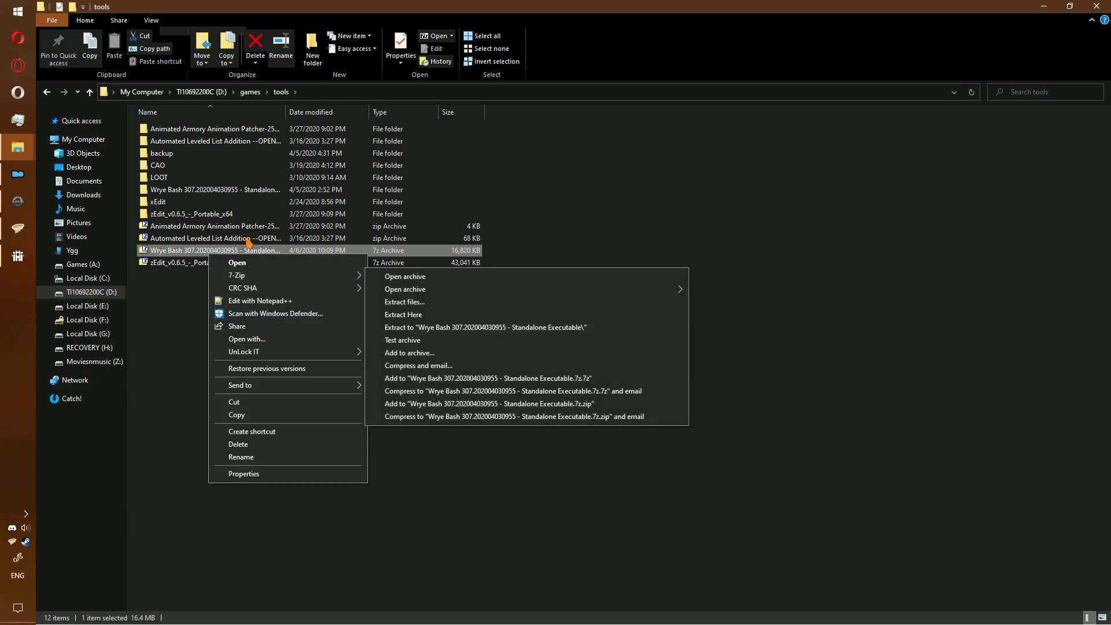
{"action": "left_click", "coordinate": [218, 193]}
{"action": "double_click", "coordinate": [218, 194]}
{"action": "double_click", "coordinate": [175, 137]}
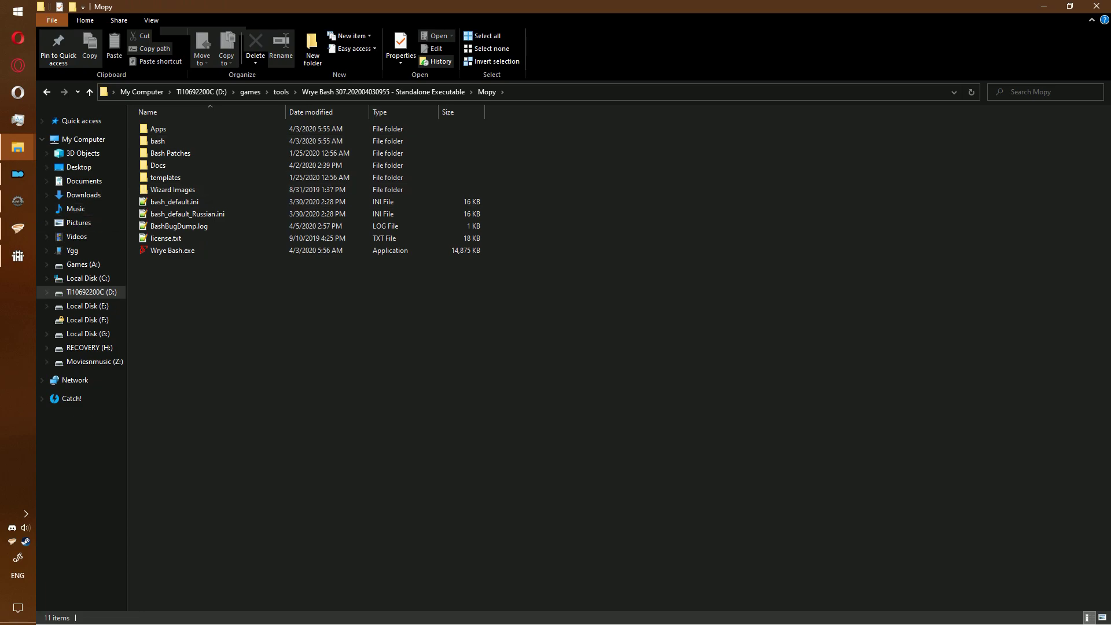
Switch to Mod Organizer and check the Wrye Bash entry and its binary path among the executables, leaving without changes.
{"action": "left_click", "coordinate": [17, 173]}
{"action": "left_click", "coordinate": [845, 78]}
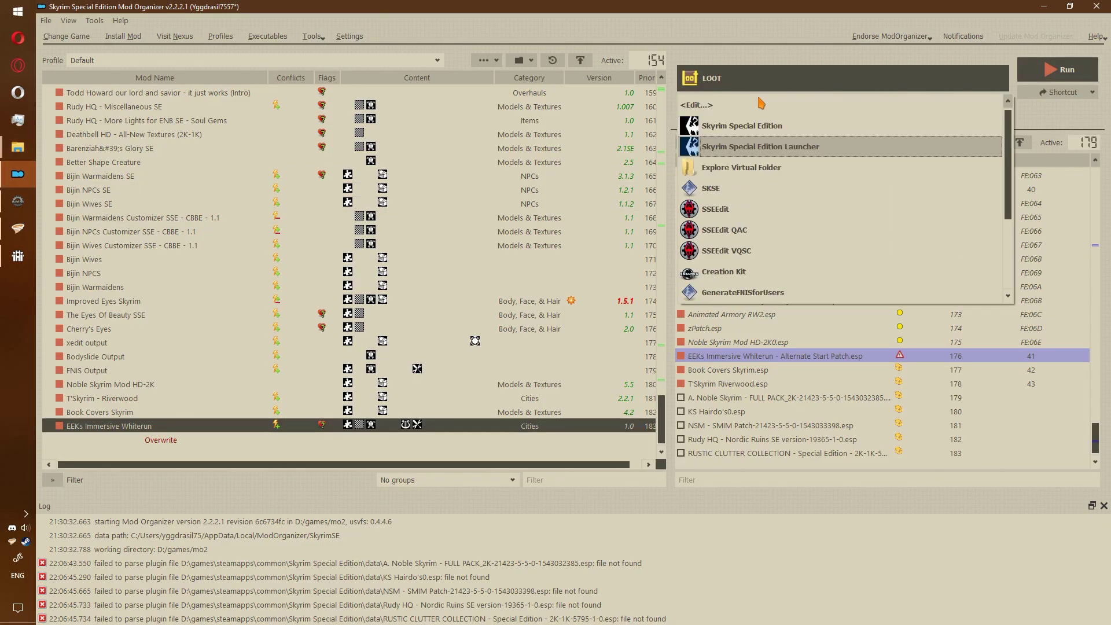
{"action": "left_click", "coordinate": [723, 88]}
{"action": "scroll", "coordinate": [421, 369], "scroll_direction": "down", "scroll_amount": 1}
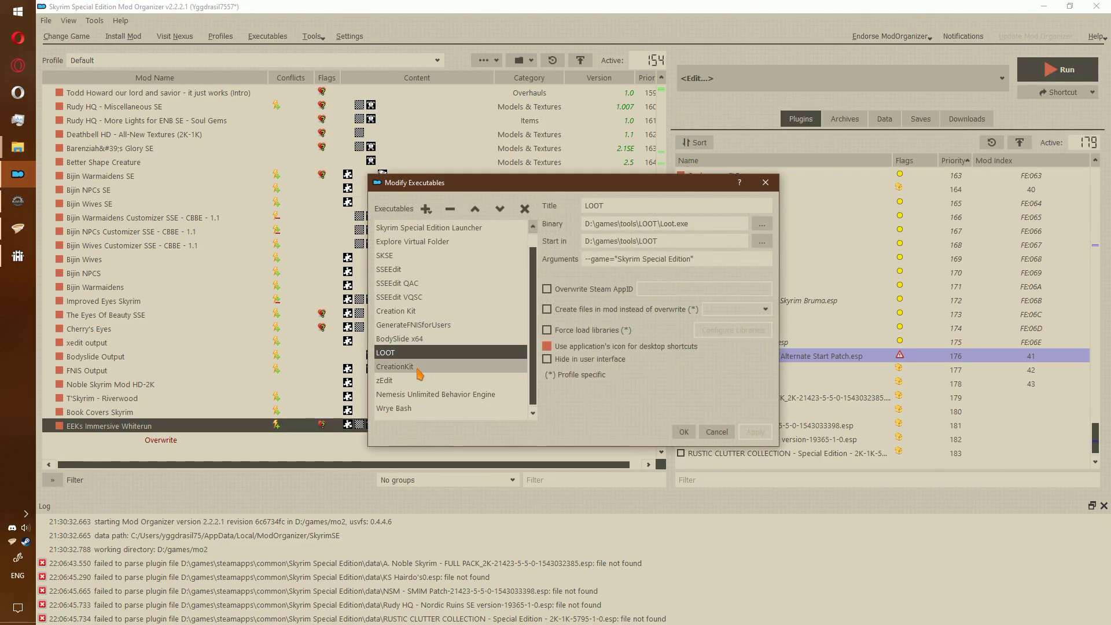
{"action": "left_click", "coordinate": [417, 408]}
{"action": "left_click", "coordinate": [426, 209]}
{"action": "left_click", "coordinate": [724, 221]}
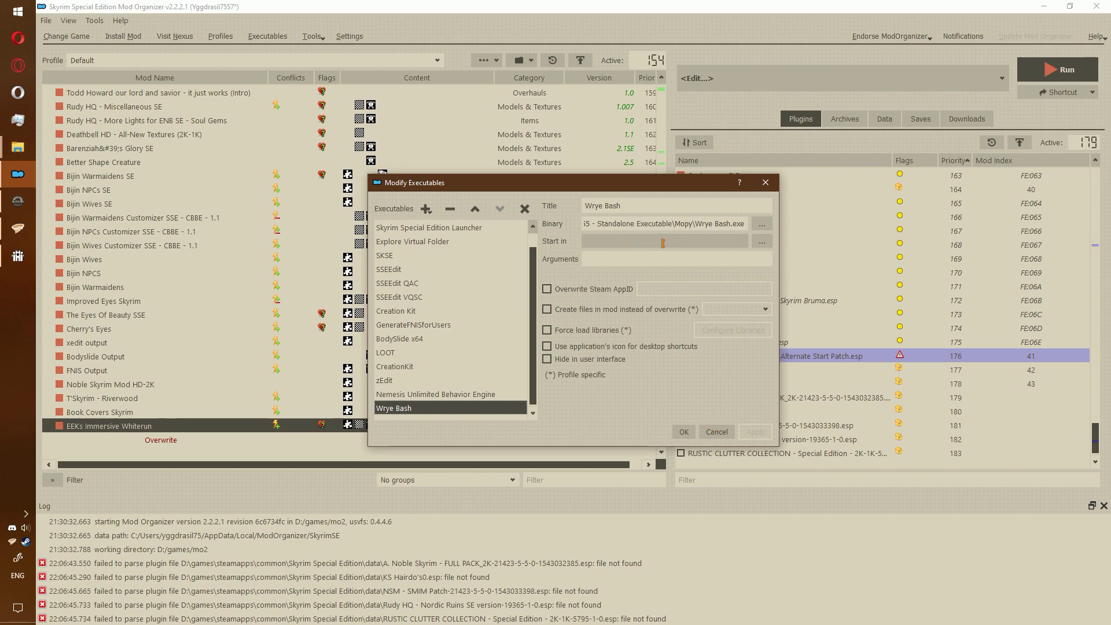
{"action": "left_click", "coordinate": [717, 432]}
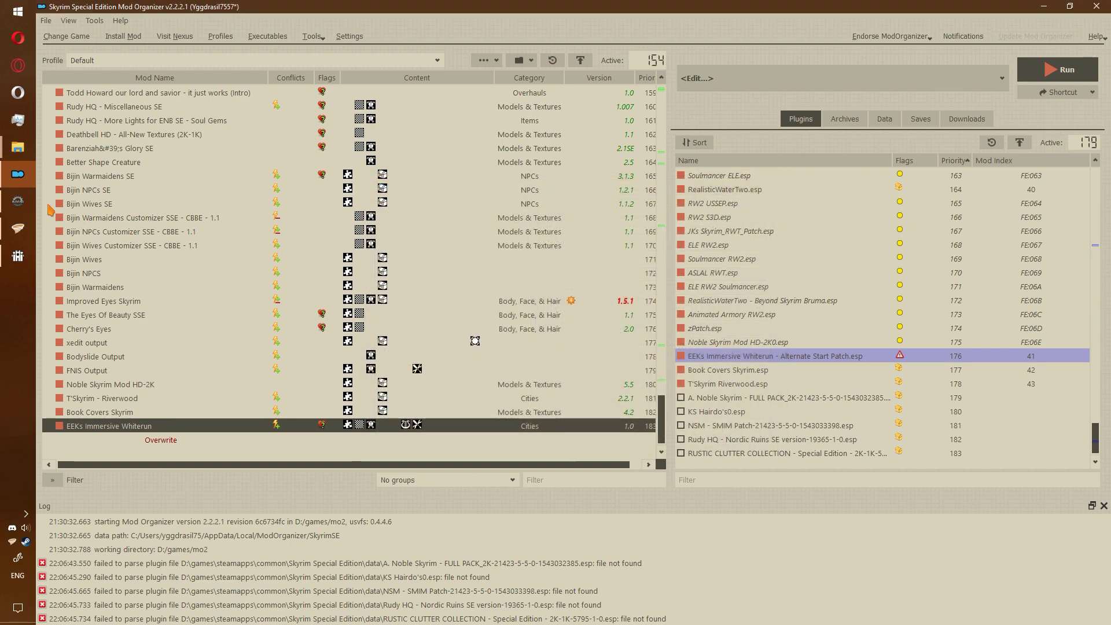
Switch to Kortex and examine the form for adding a program and its executable file browser, cancelling without adding one.
{"action": "left_click", "coordinate": [21, 202]}
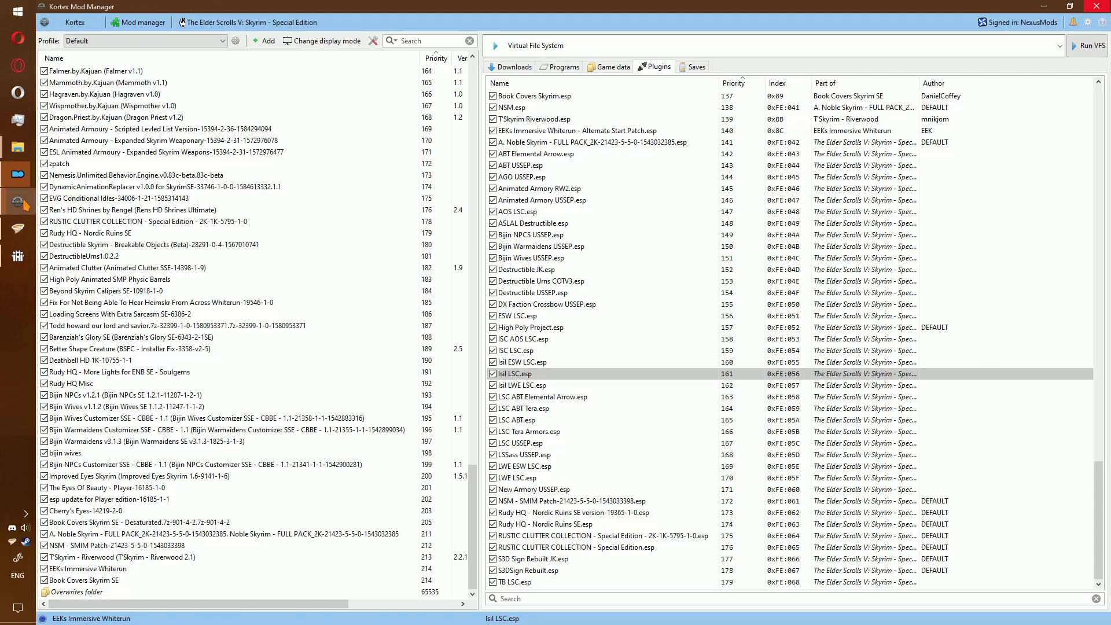
{"action": "left_click", "coordinate": [560, 66]}
{"action": "right_click", "coordinate": [585, 387]}
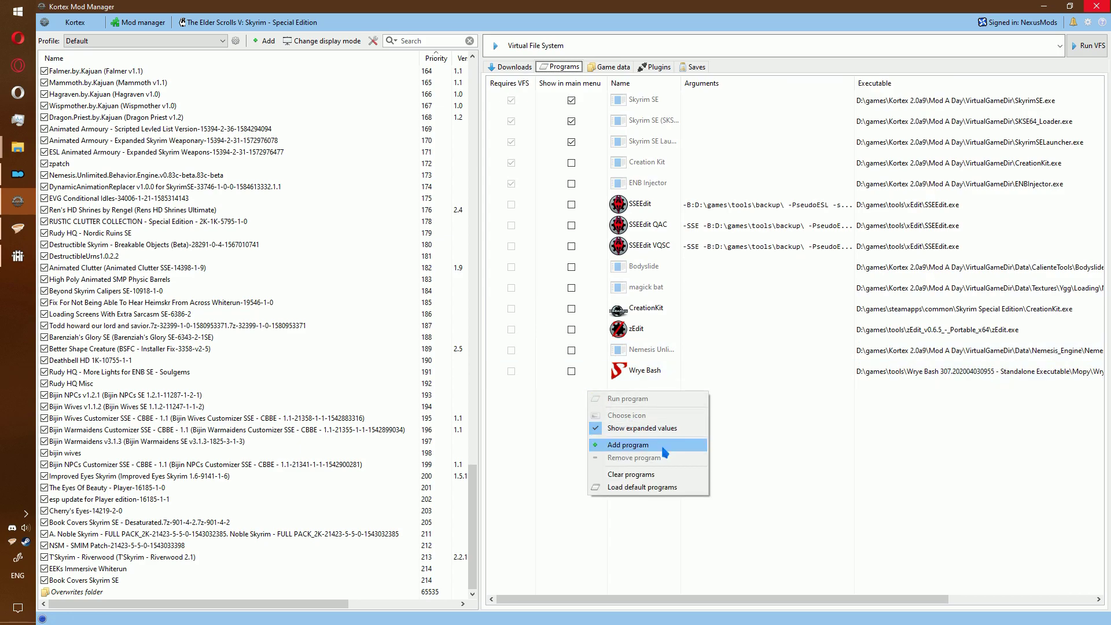
{"action": "left_click", "coordinate": [613, 445]}
{"action": "left_click", "coordinate": [723, 307]}
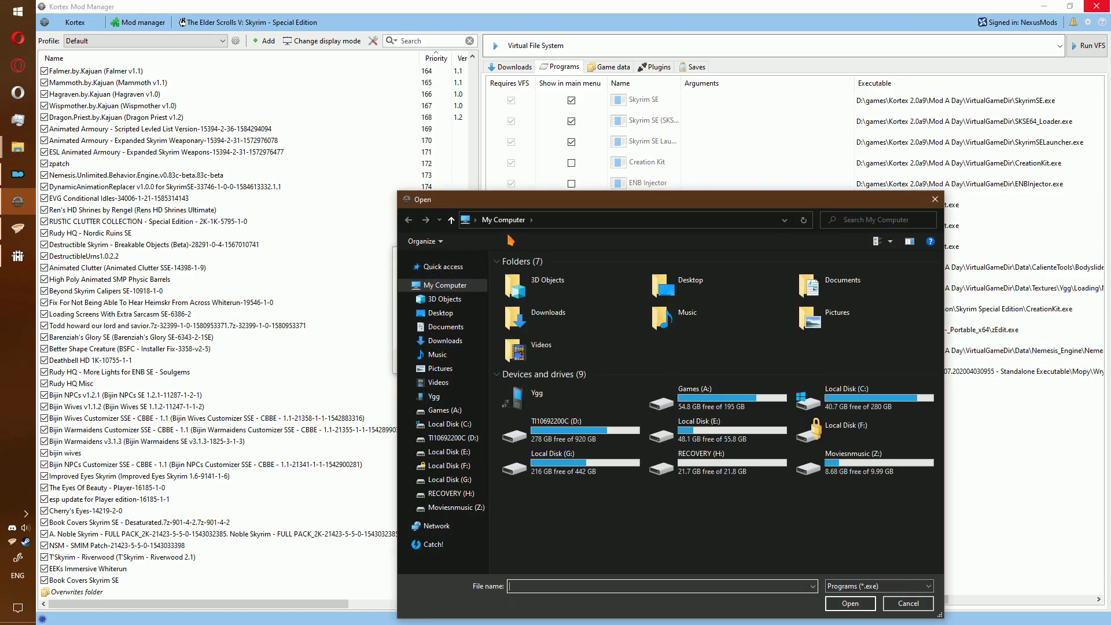
{"action": "double_click", "coordinate": [596, 431]}
{"action": "left_click", "coordinate": [907, 603]}
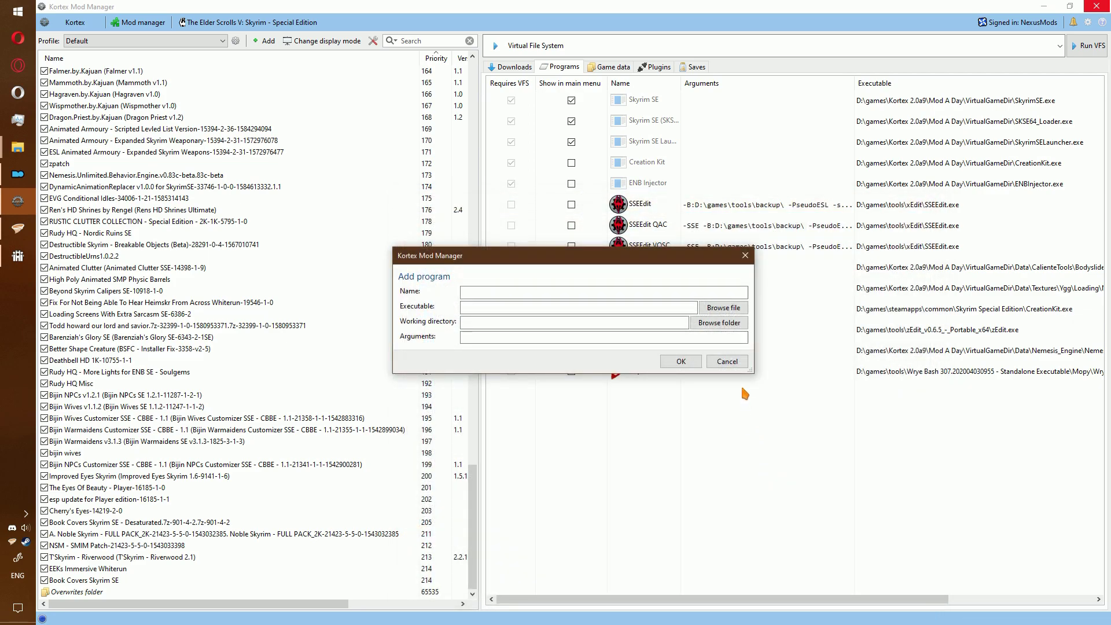
{"action": "left_click", "coordinate": [727, 365]}
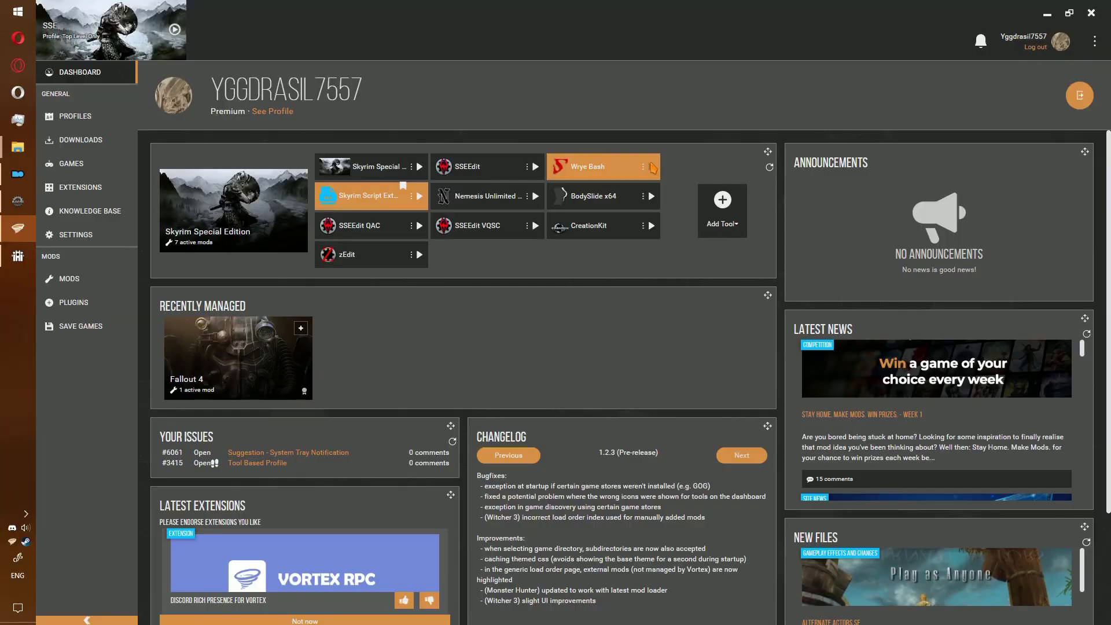
In Vortex, examine the form for adding a tool and locate Wrye Bash.exe as a possible target, cancelling without adding it.
{"action": "left_click", "coordinate": [712, 208]}
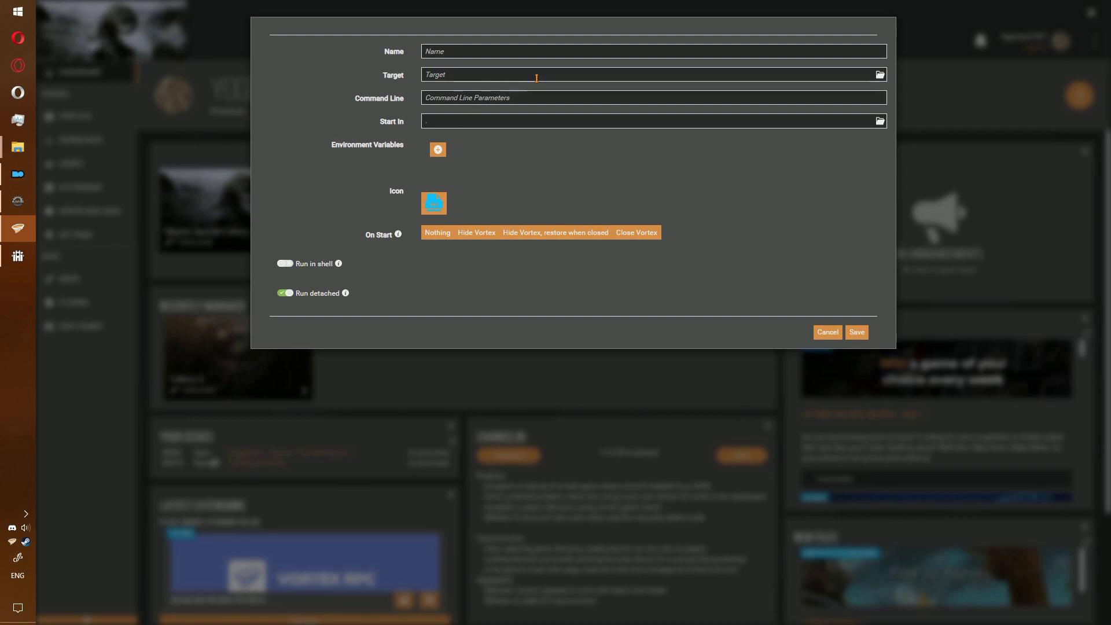
{"action": "left_click", "coordinate": [881, 79]}
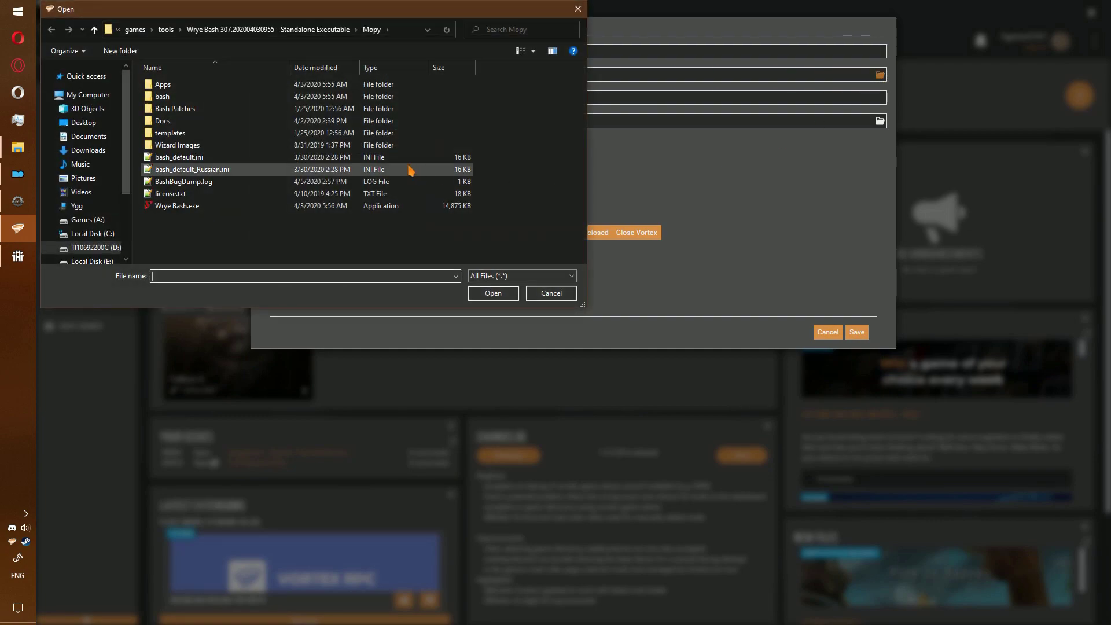
{"action": "left_click", "coordinate": [269, 207]}
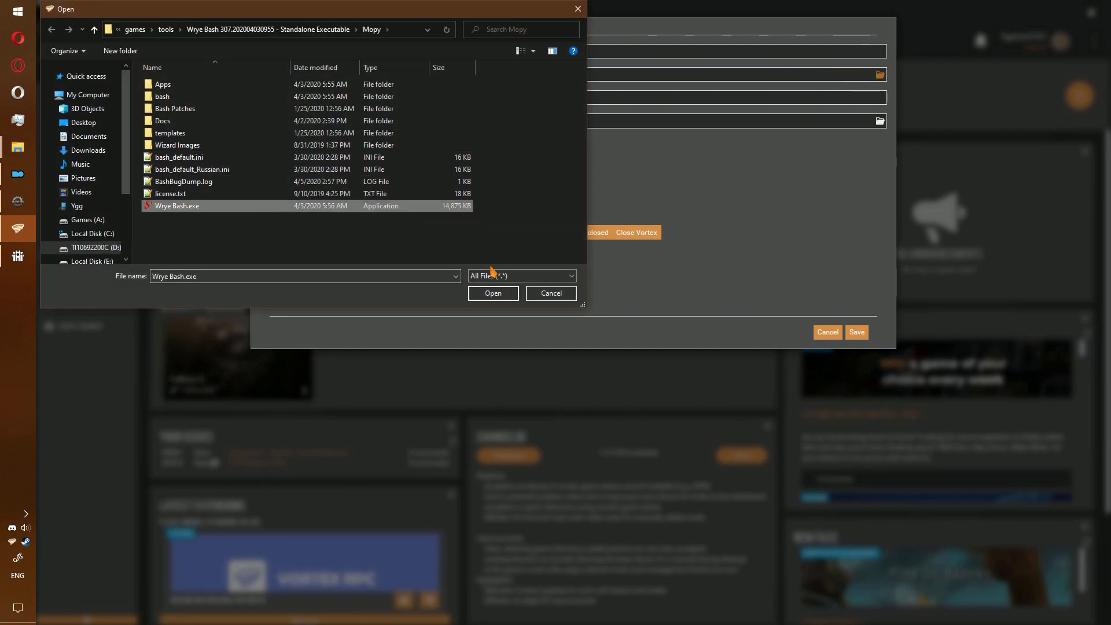
{"action": "left_click", "coordinate": [537, 296]}
{"action": "left_click", "coordinate": [821, 334]}
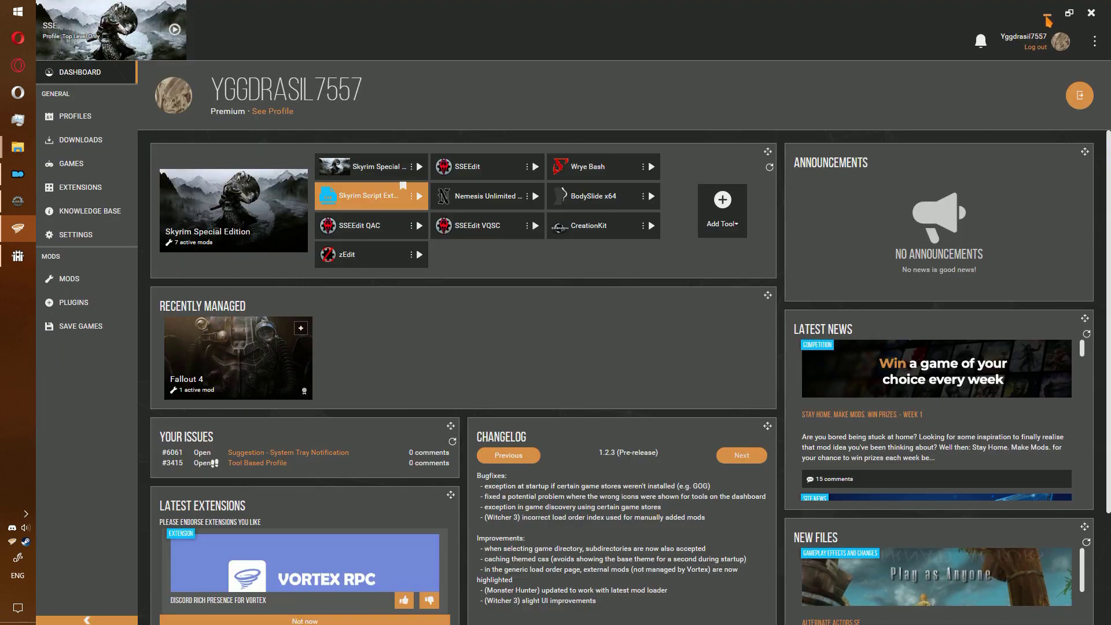
{"action": "left_click", "coordinate": [1047, 17]}
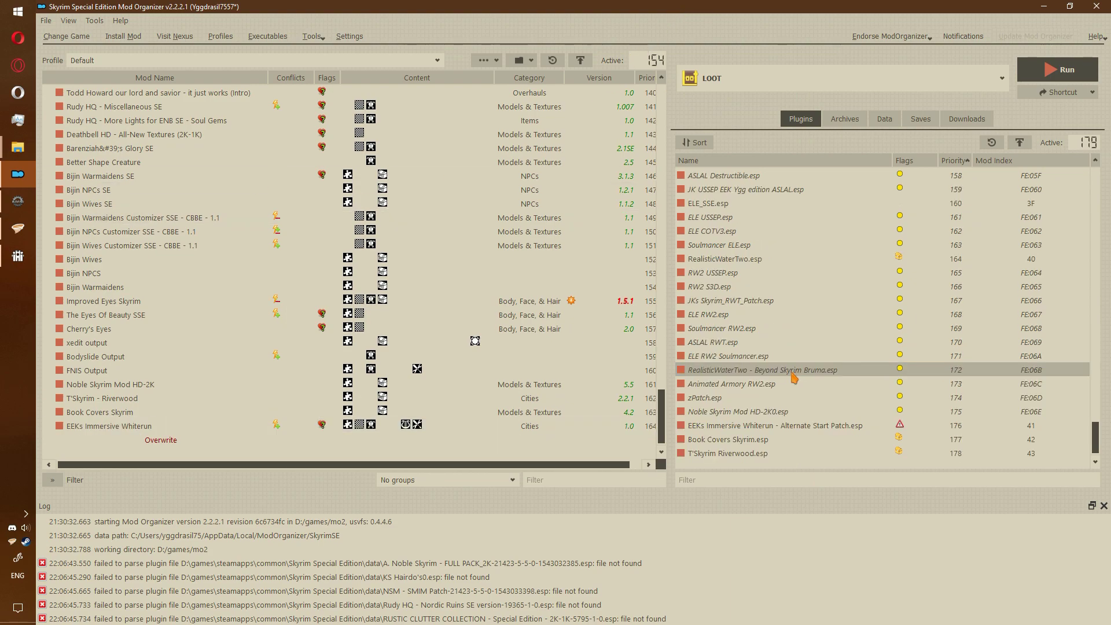
Run Wrye Bash through Mod Organizer, choose Skyrim Special Edition as the game to manage, and dismiss the plugin warnings.
{"action": "left_click", "coordinate": [758, 79]}
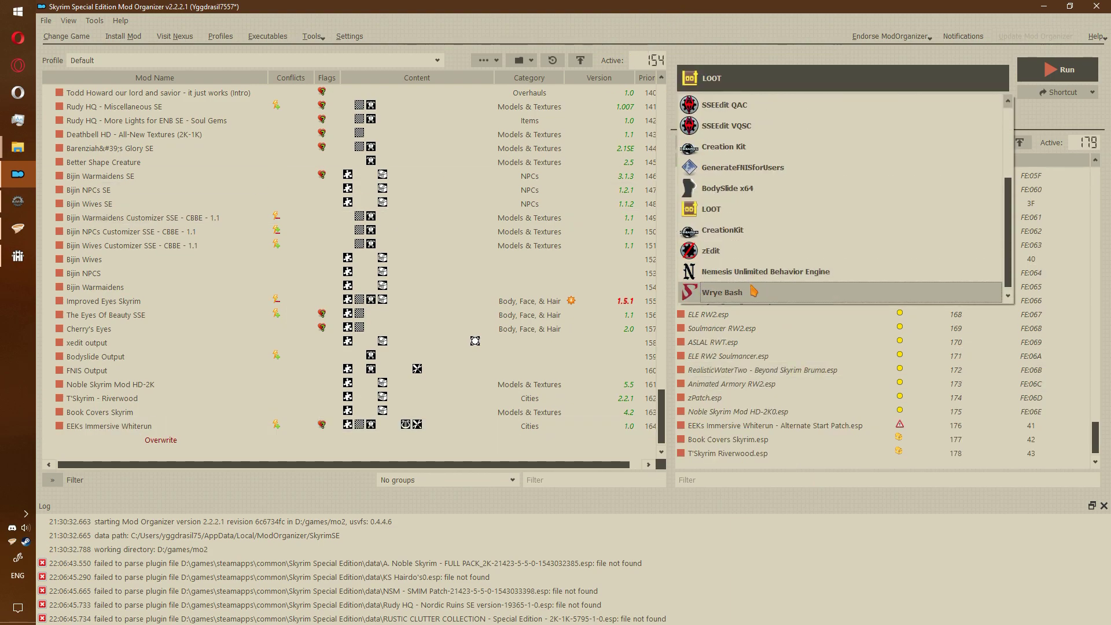
{"action": "left_click", "coordinate": [753, 291]}
{"action": "left_click", "coordinate": [1057, 69]}
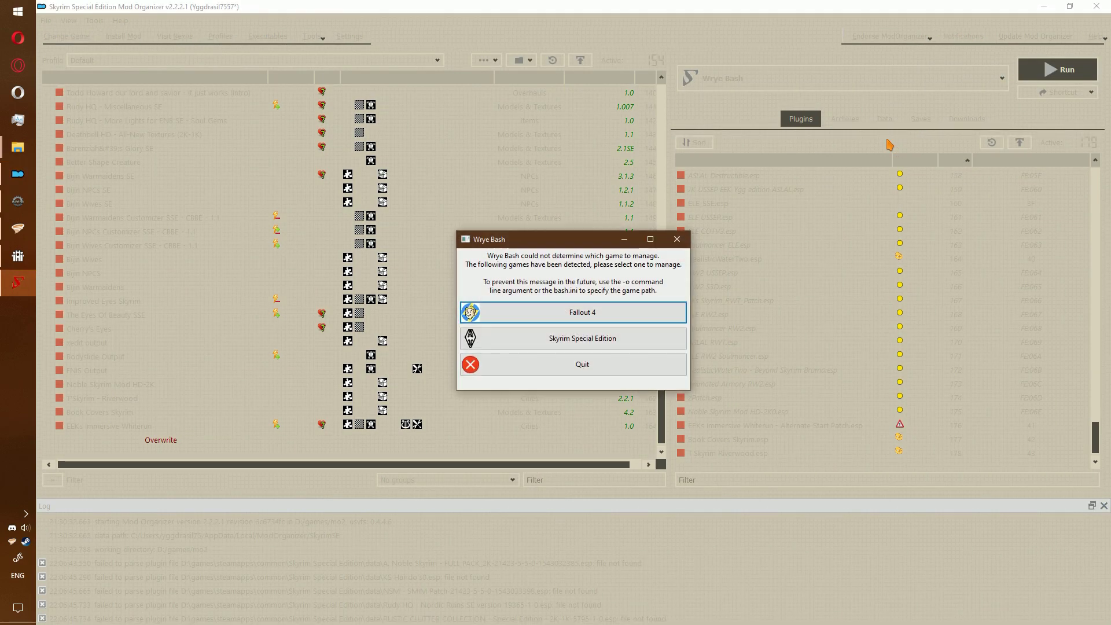
{"action": "left_click", "coordinate": [668, 339]}
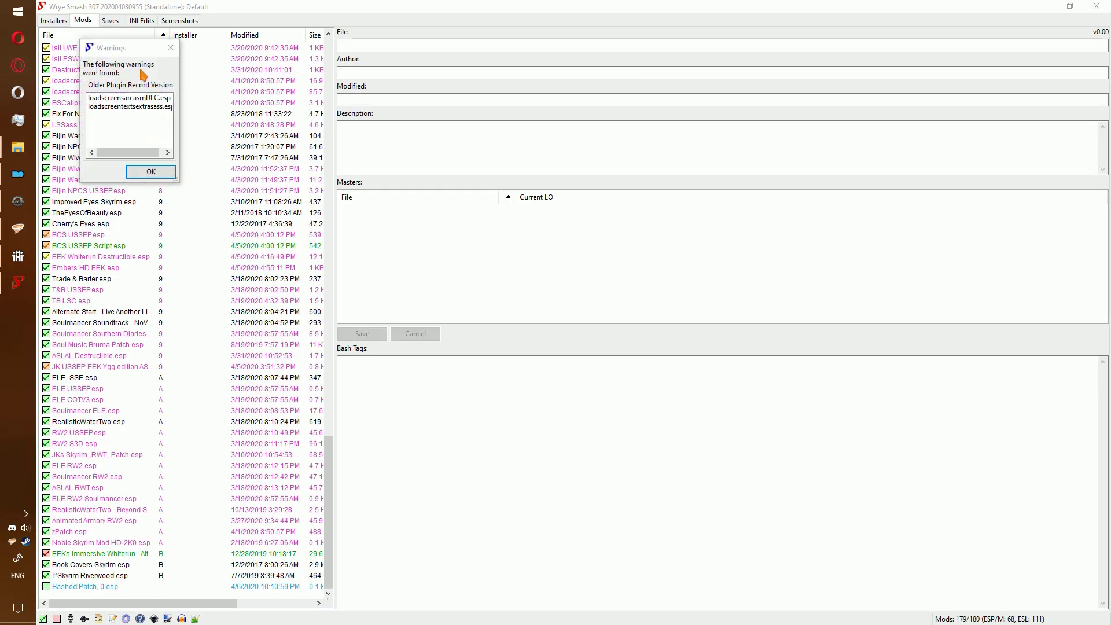
{"action": "left_click", "coordinate": [150, 172]}
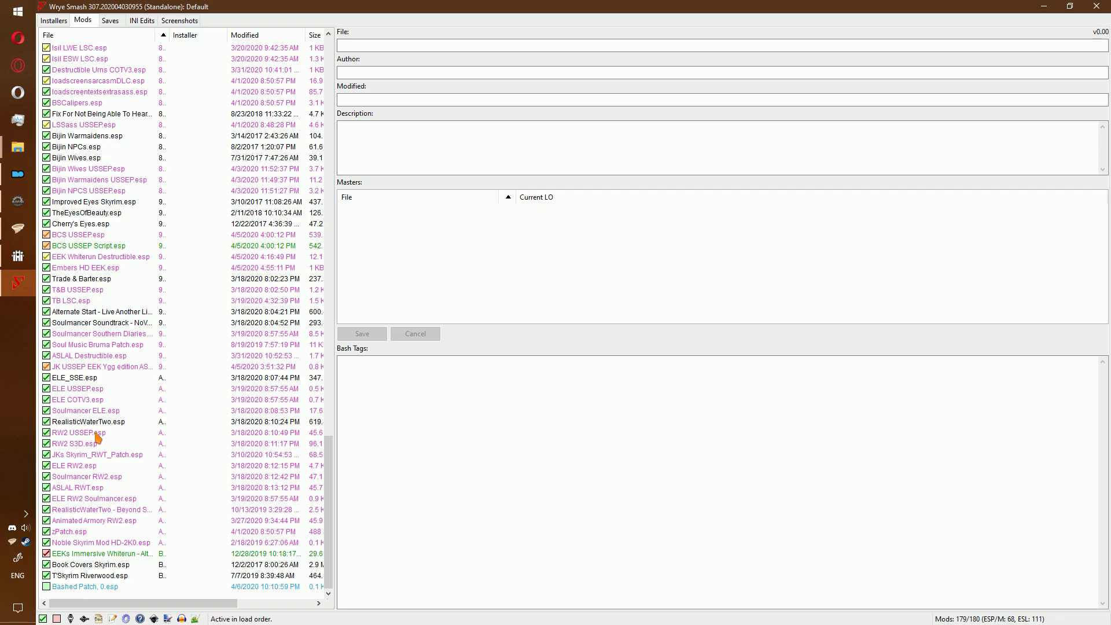
Examine the masters of EEKs Immersive Whiterun - Alternate Start Patch.esp, JK USSEP EEK Ygg edition ASLAL.esp and EEK Whiterun Destructible.esp.
{"action": "left_click", "coordinate": [133, 554]}
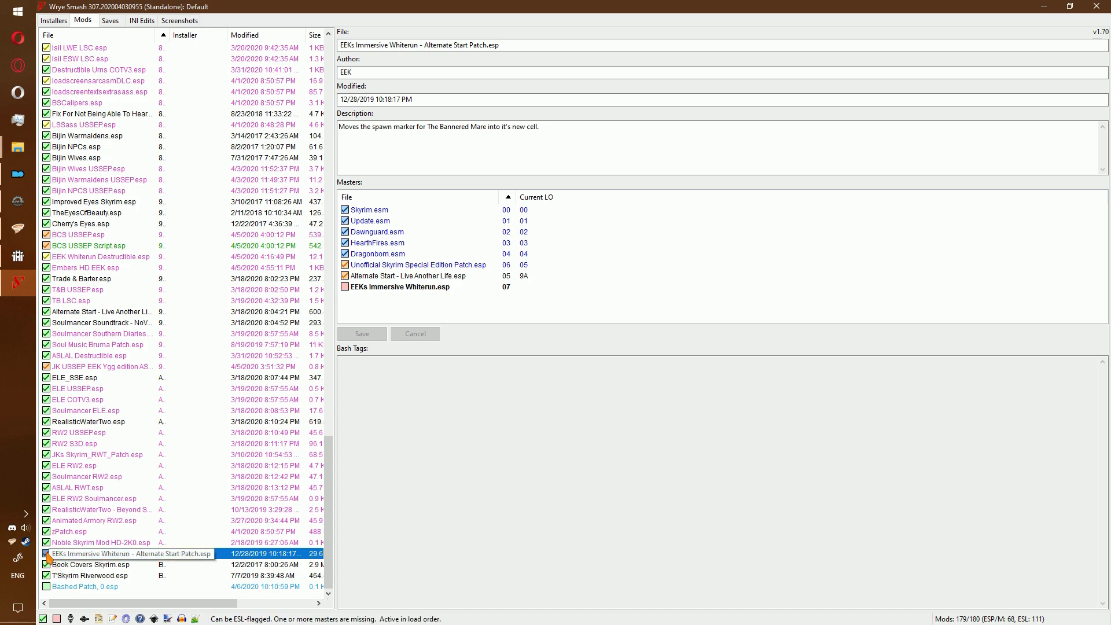
{"action": "left_click", "coordinate": [45, 368]}
{"action": "left_click", "coordinate": [47, 367]}
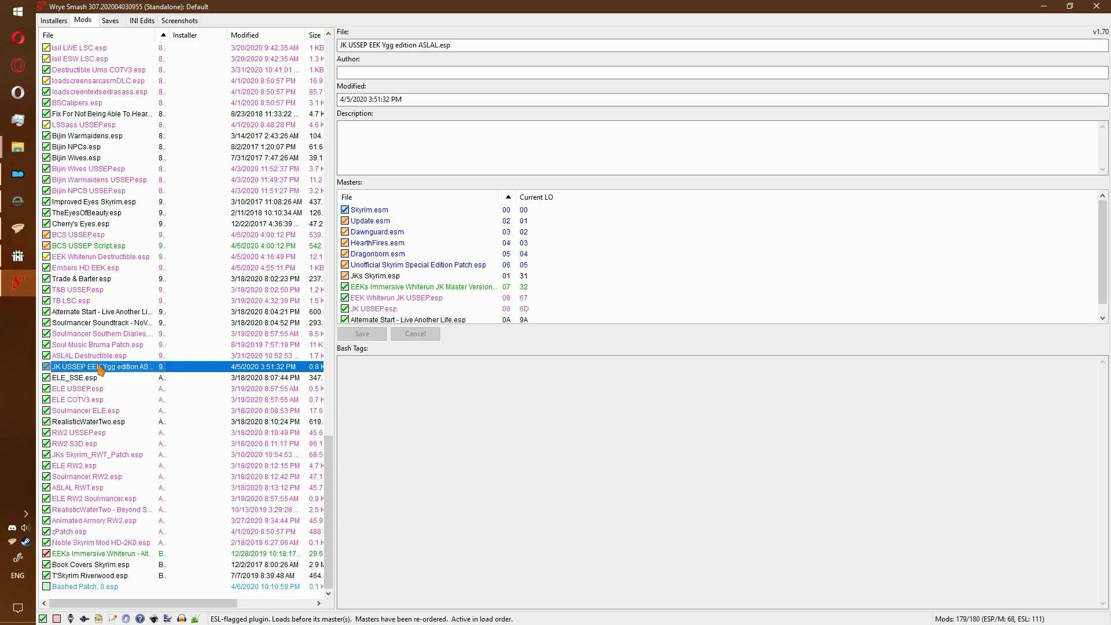
{"action": "scroll", "coordinate": [413, 263], "scroll_direction": "down", "scroll_amount": 1}
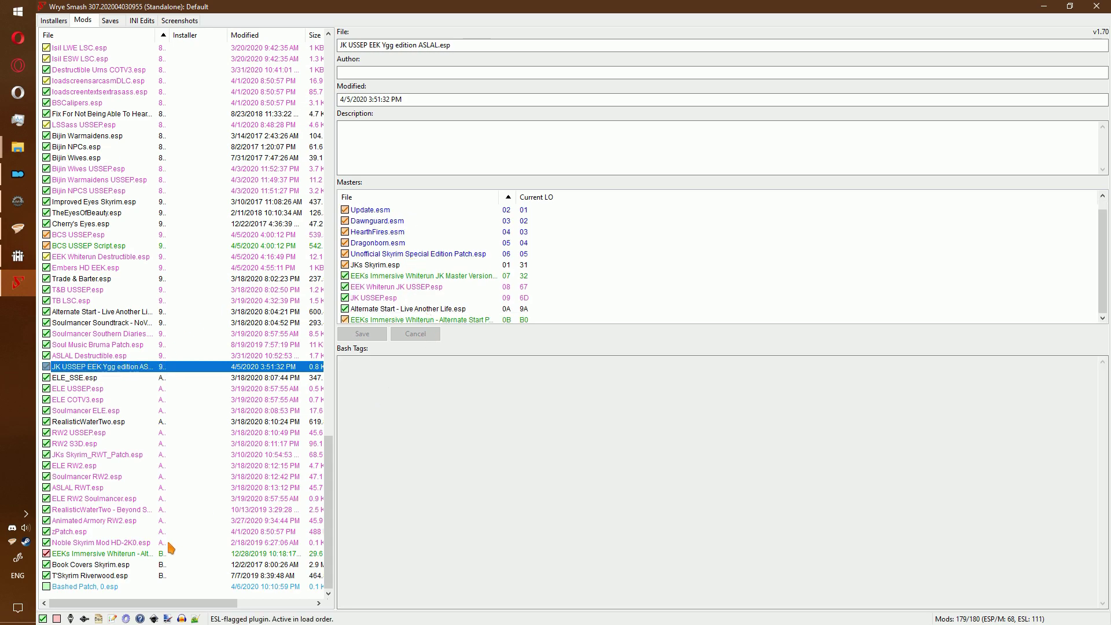
{"action": "left_click", "coordinate": [168, 553]}
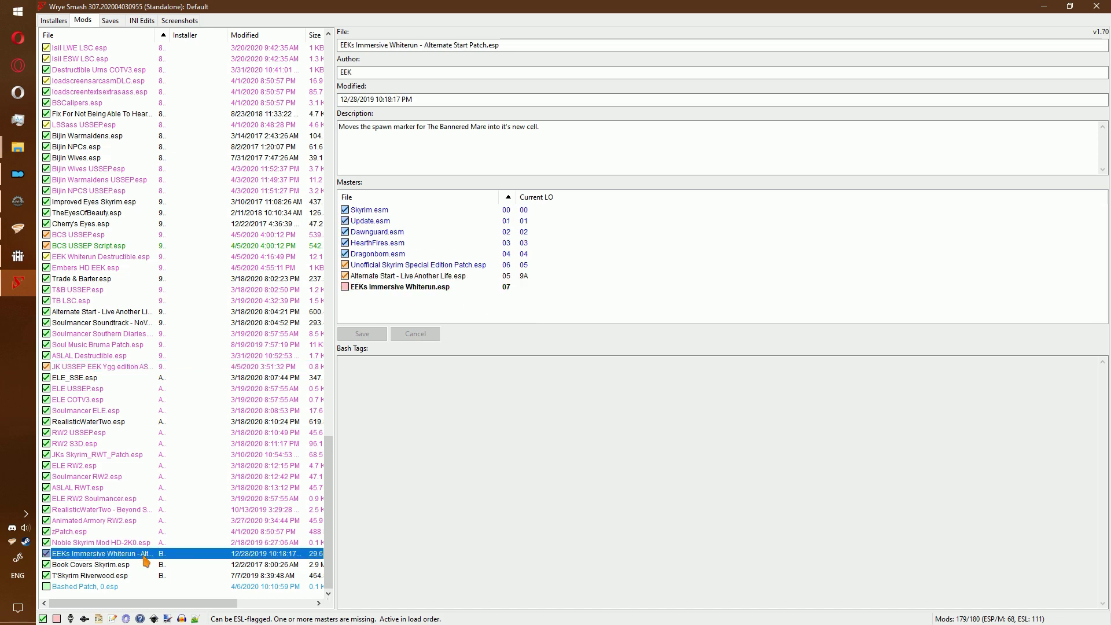
{"action": "left_click", "coordinate": [92, 256]}
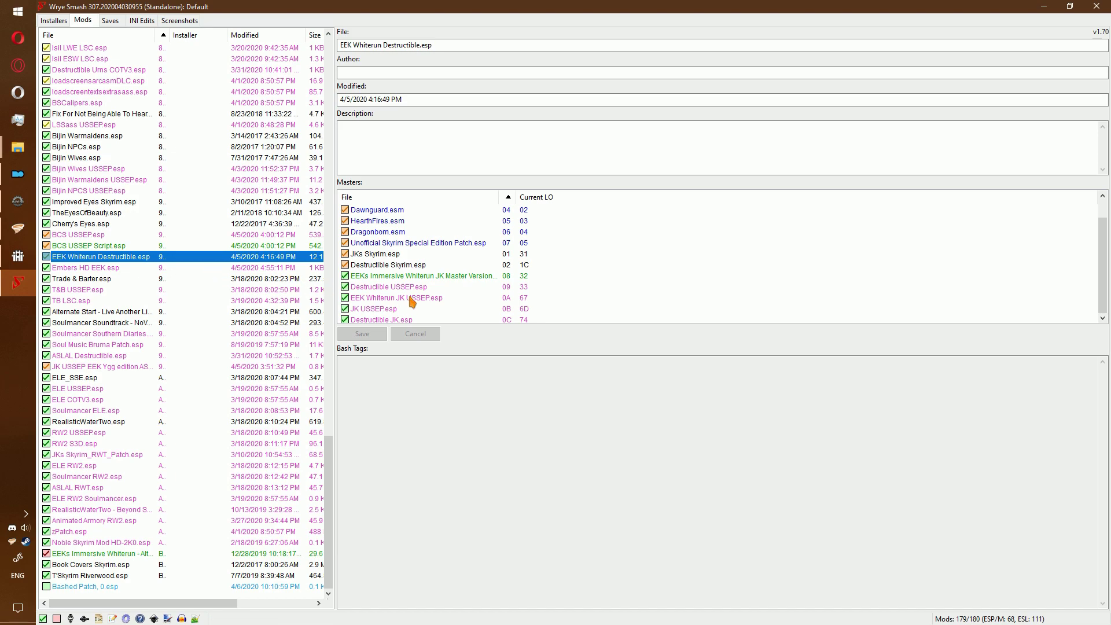
In EEKs Immersive Whiterun - Alternate Start Patch.esp, allow master editing and replace the missing master EEKs Immersive Whiterun.esp with JKs Skyrim.esp.
{"action": "left_click", "coordinate": [145, 554]}
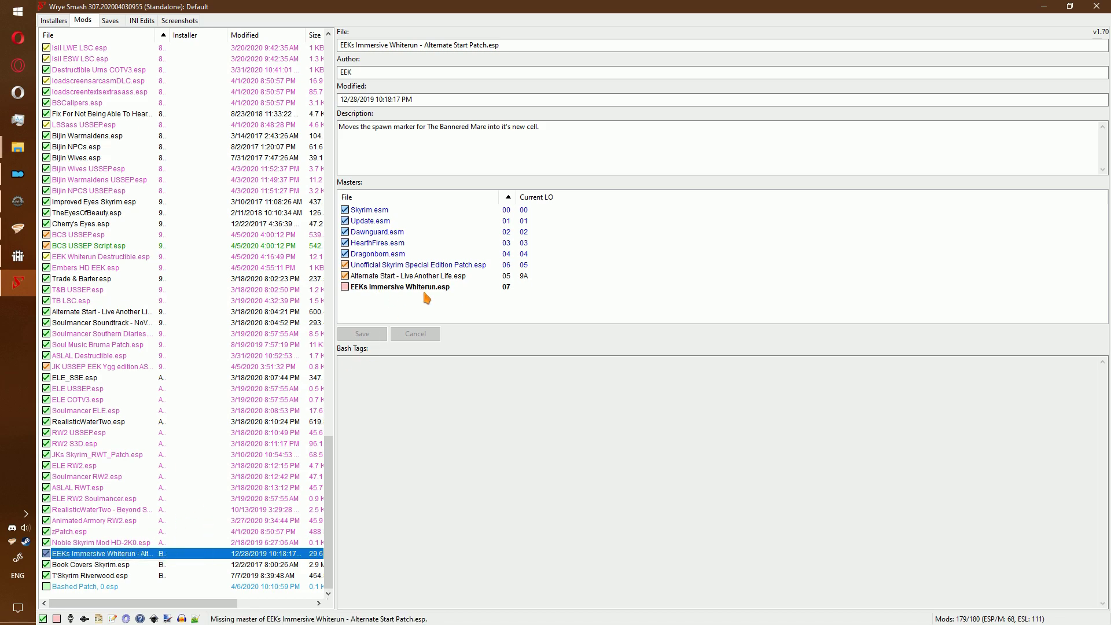
{"action": "left_click", "coordinate": [400, 289]}
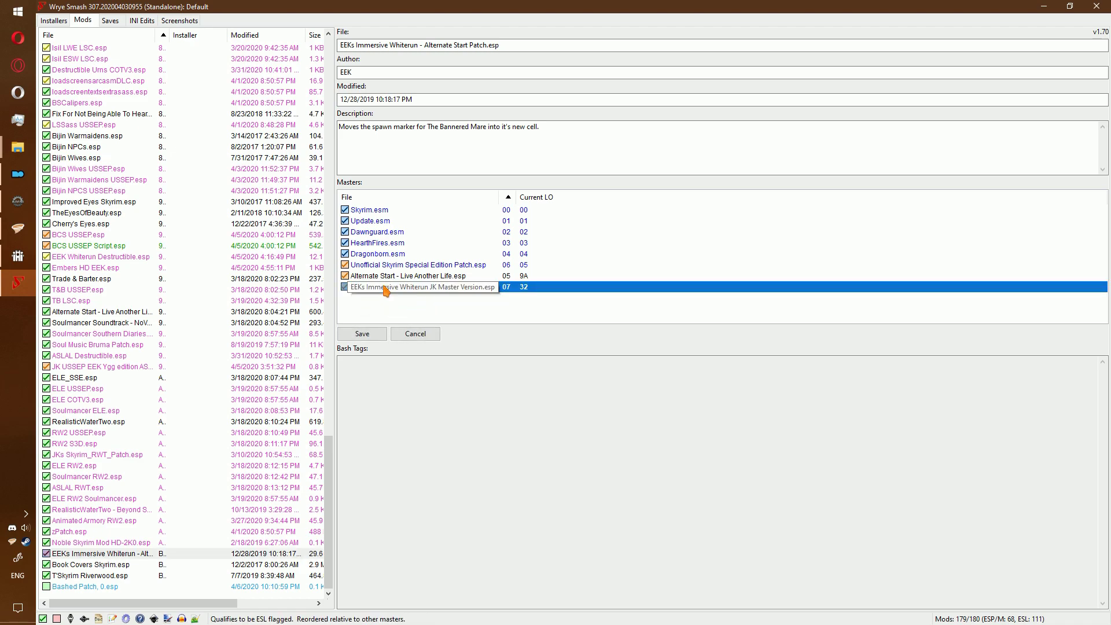
{"action": "right_click", "coordinate": [354, 313]}
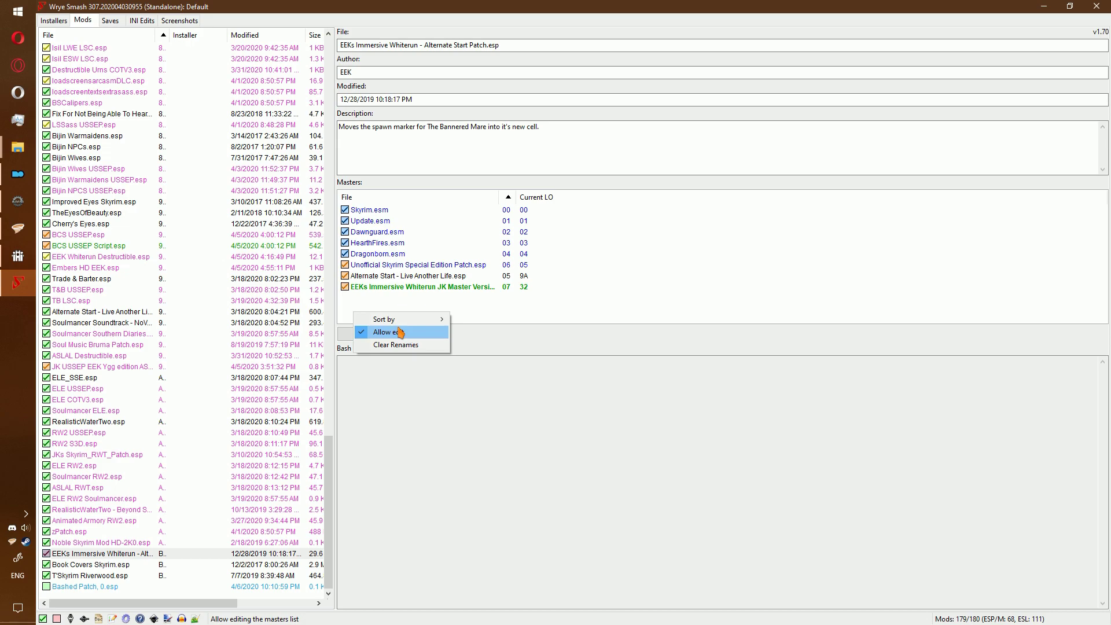
{"action": "left_click", "coordinate": [370, 289]}
{"action": "right_click", "coordinate": [384, 294]}
{"action": "left_click", "coordinate": [452, 300]}
{"action": "scroll", "coordinate": [414, 228], "scroll_direction": "down", "scroll_amount": 3}
{"action": "scroll", "coordinate": [408, 228], "scroll_direction": "down", "scroll_amount": 20}
{"action": "scroll", "coordinate": [304, 225], "scroll_direction": "up", "scroll_amount": 10}
{"action": "scroll", "coordinate": [300, 223], "scroll_direction": "down", "scroll_amount": 1}
{"action": "left_click", "coordinate": [263, 164]}
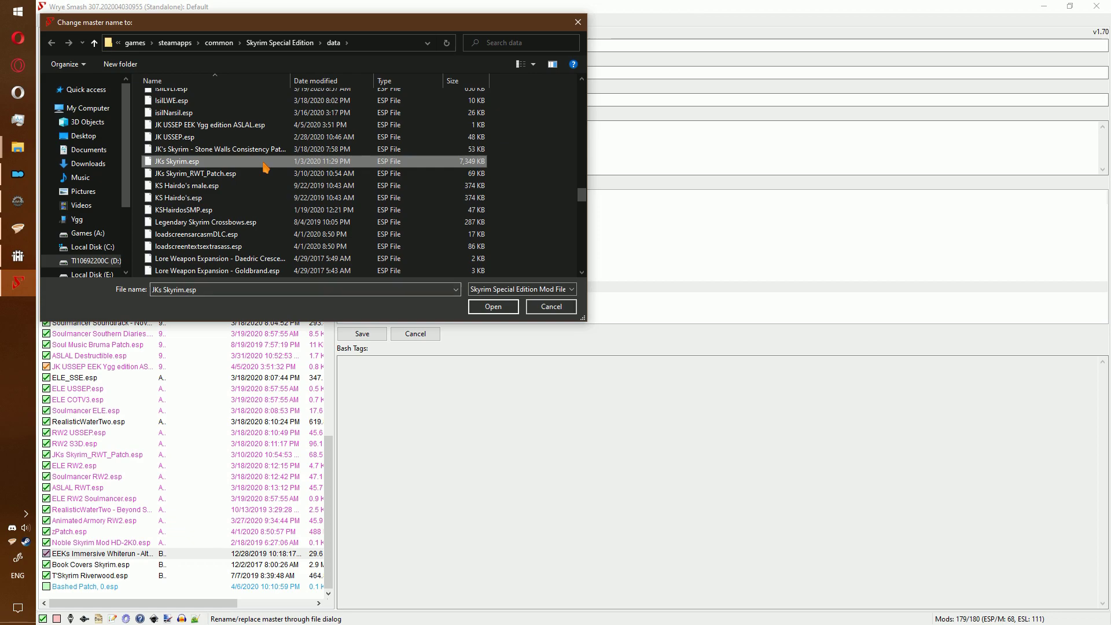
{"action": "double_click", "coordinate": [265, 166]}
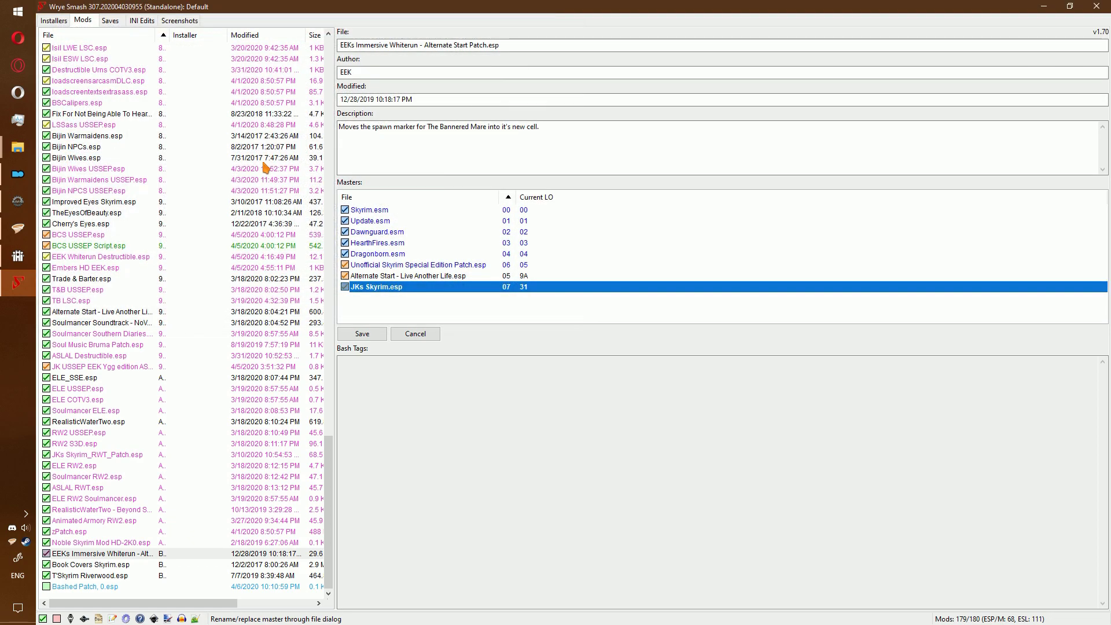
Save the patch's changed master list and toggle the Allow edit option for masters.
{"action": "left_click", "coordinate": [376, 335]}
{"action": "right_click", "coordinate": [387, 303]}
{"action": "left_click", "coordinate": [405, 326]}
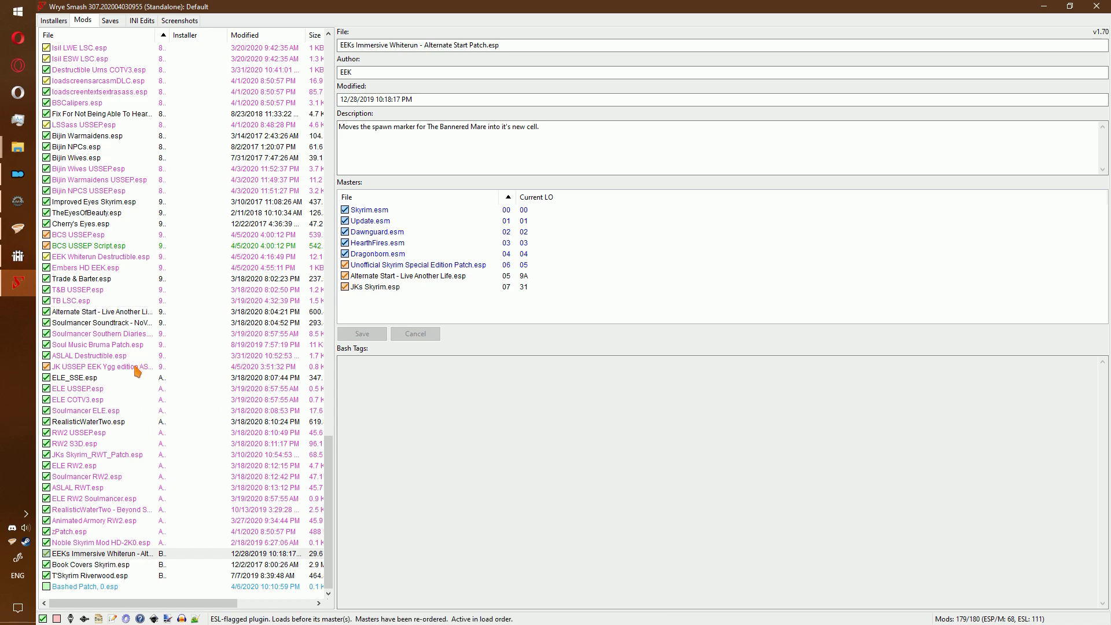
Close Wrye Bash and delete Bashed Patch, 0.esp from Mod Organizer's overwrite folder.
{"action": "key", "text": "alt+F4"}
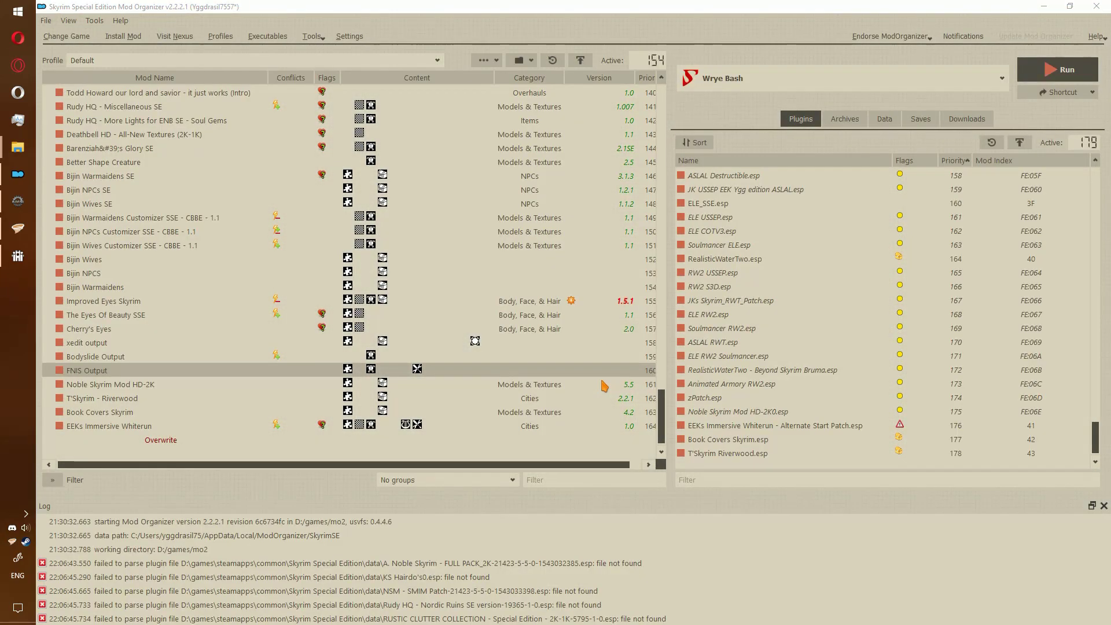
{"action": "scroll", "coordinate": [752, 451], "scroll_direction": "down", "scroll_amount": 1}
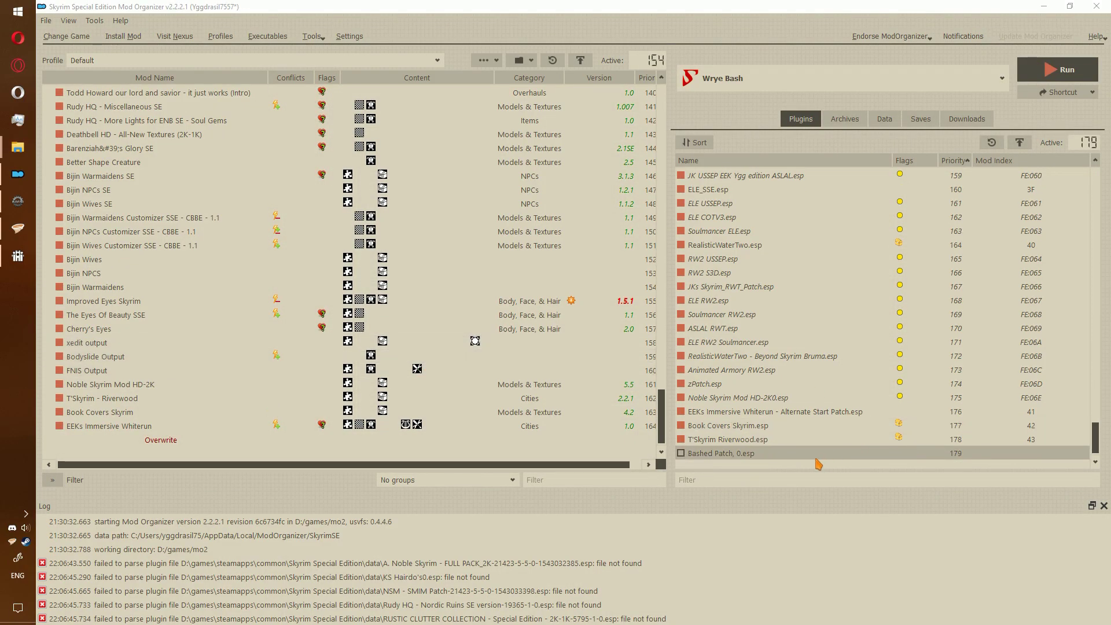
{"action": "left_click", "coordinate": [723, 453]}
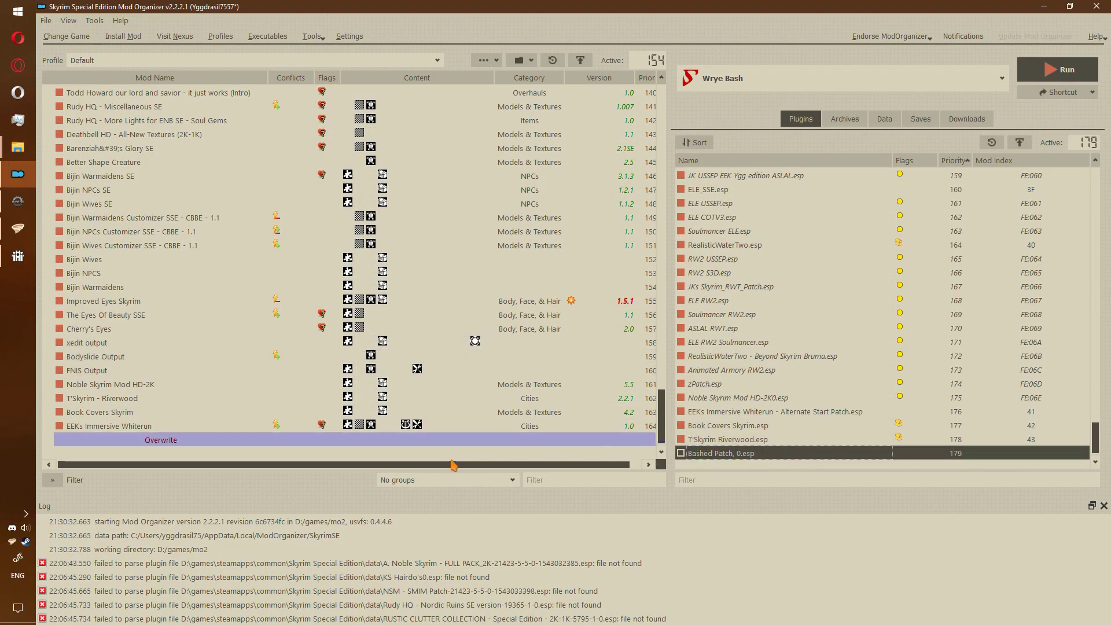
{"action": "right_click", "coordinate": [177, 443]}
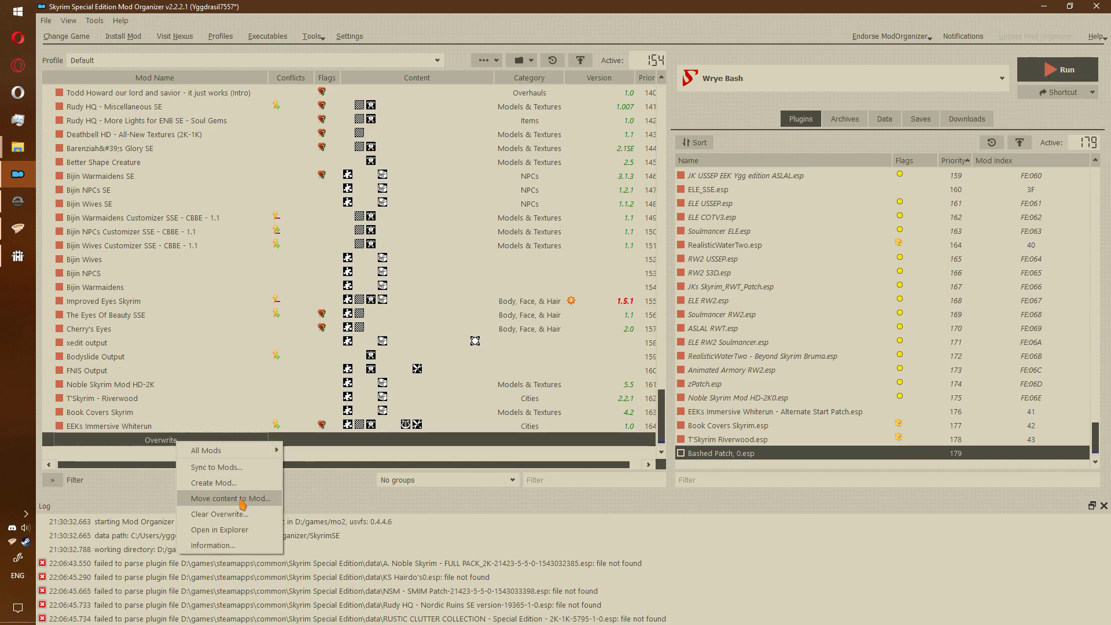
{"action": "left_click", "coordinate": [229, 529]}
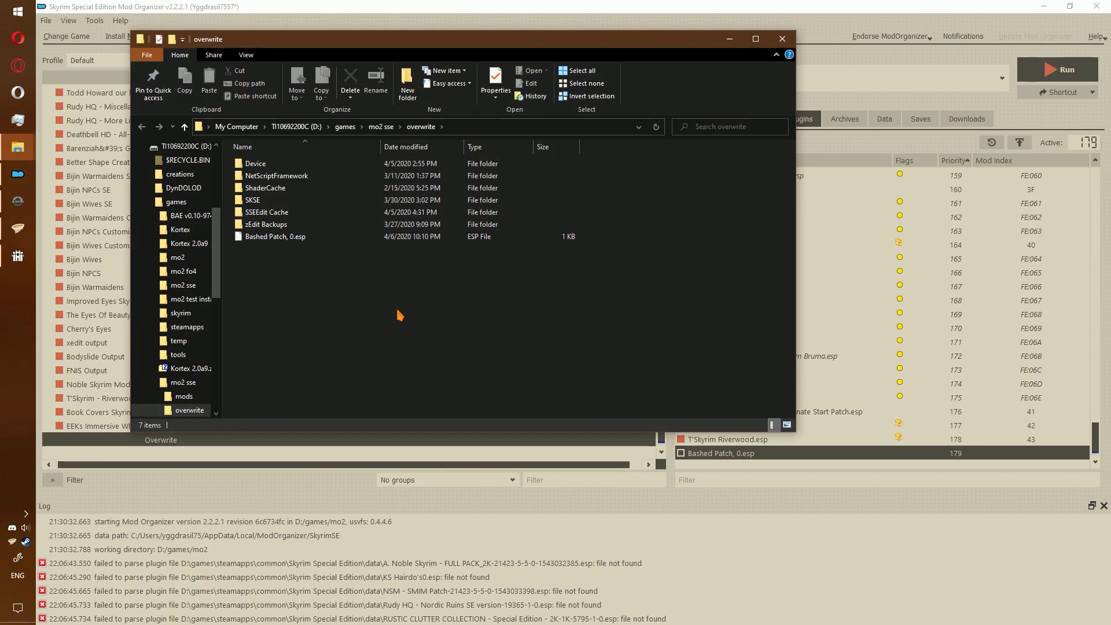
{"action": "left_click", "coordinate": [341, 237]}
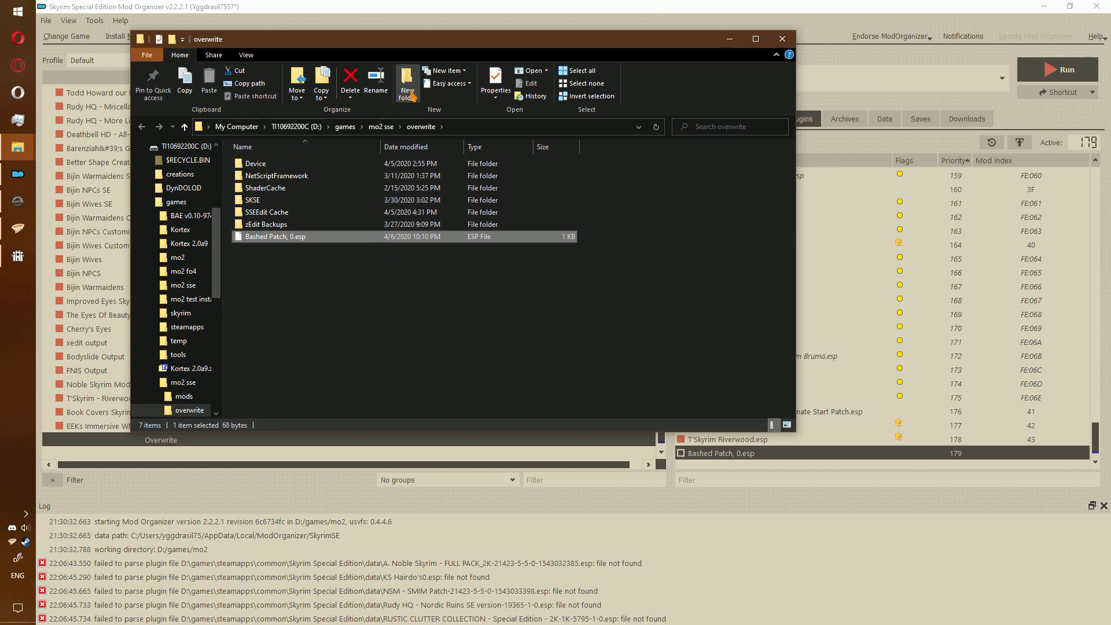
{"action": "key", "text": "Delete"}
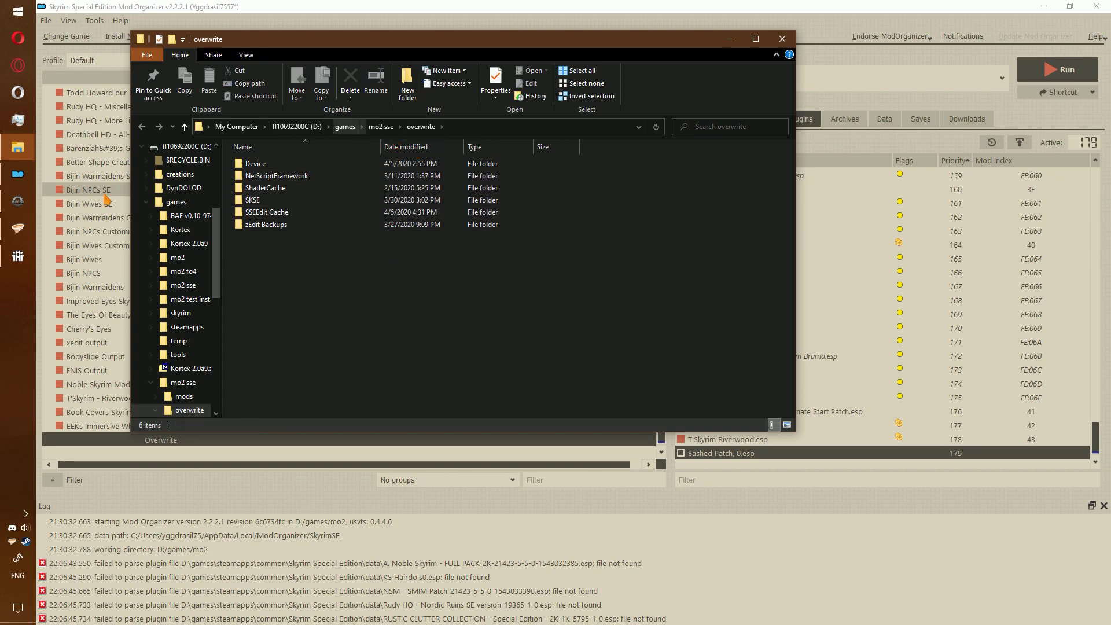
Switch to Vortex and look at the folder-opening options for its mods.
{"action": "mouse_move", "coordinate": [22, 230]}
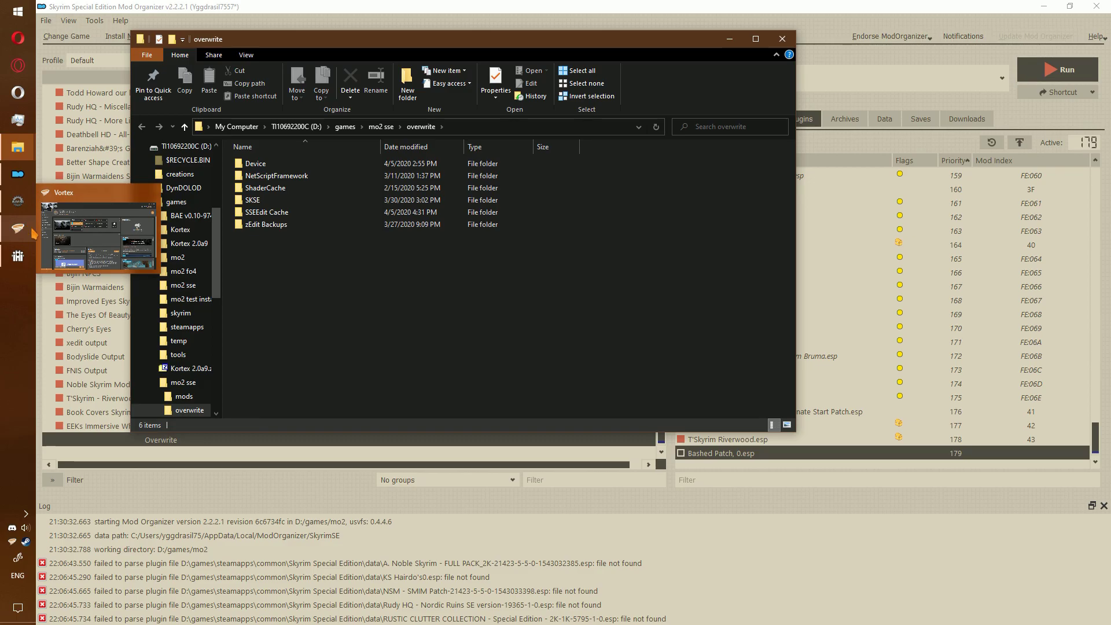
{"action": "left_click", "coordinate": [61, 237]}
{"action": "left_click", "coordinate": [70, 279]}
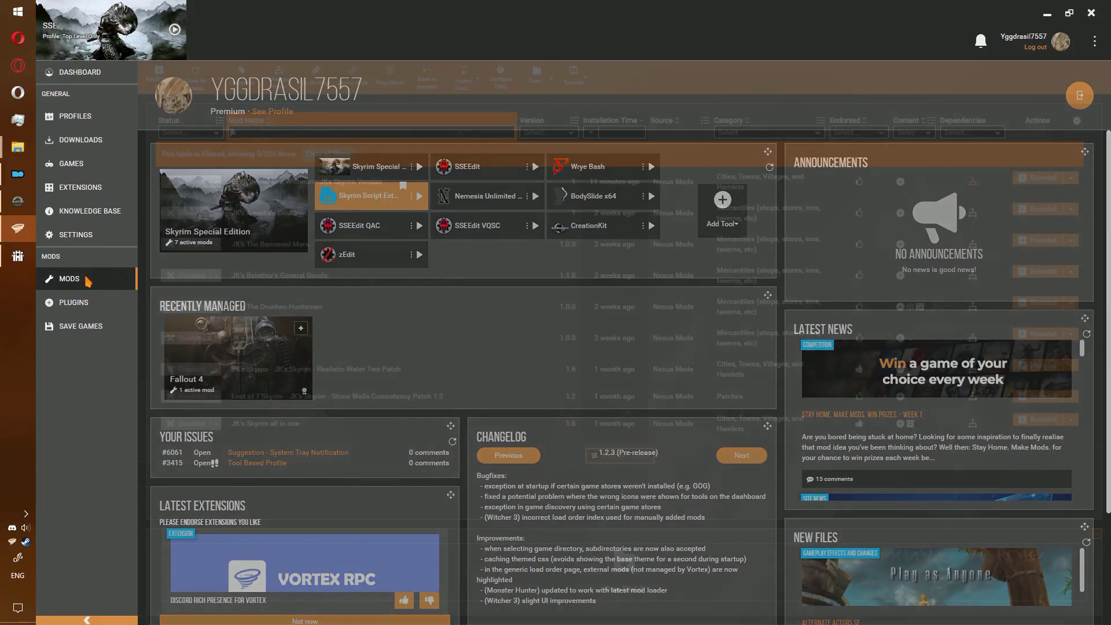
{"action": "left_click", "coordinate": [543, 74]}
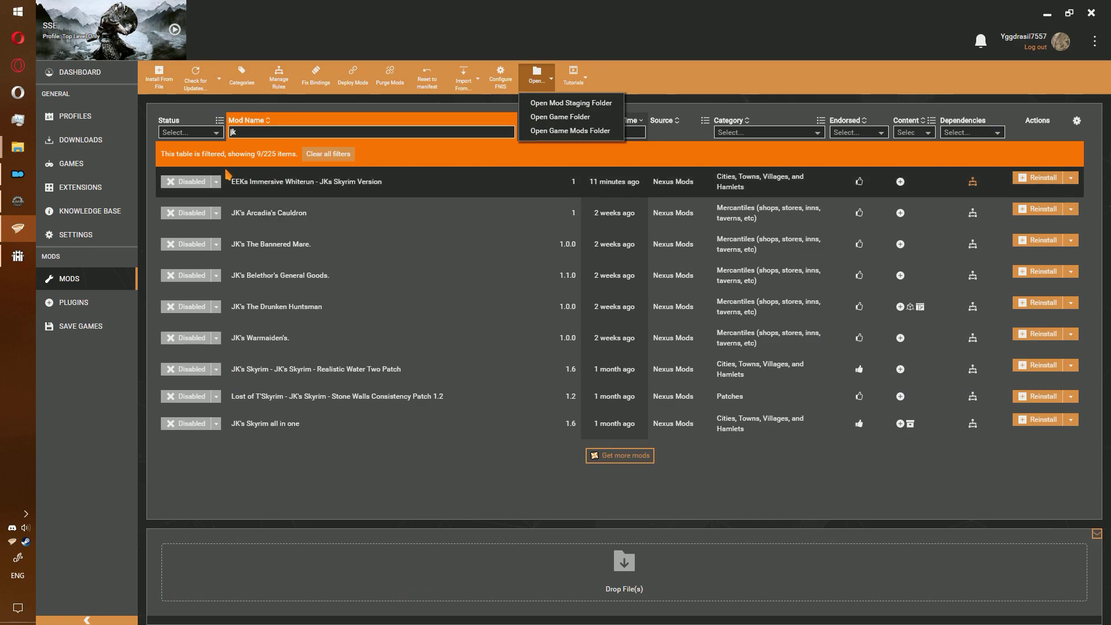
Switch to Mod Organizer, run LOOT from it, sort the load order, apply the result and close LOOT.
{"action": "left_click", "coordinate": [18, 174]}
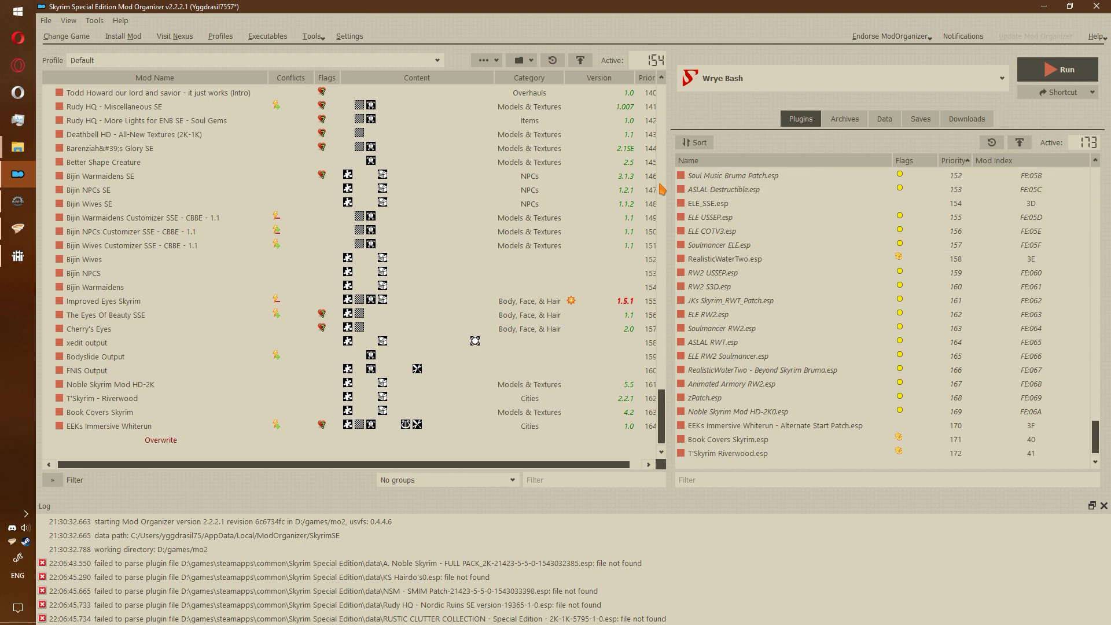
{"action": "left_click", "coordinate": [746, 80]}
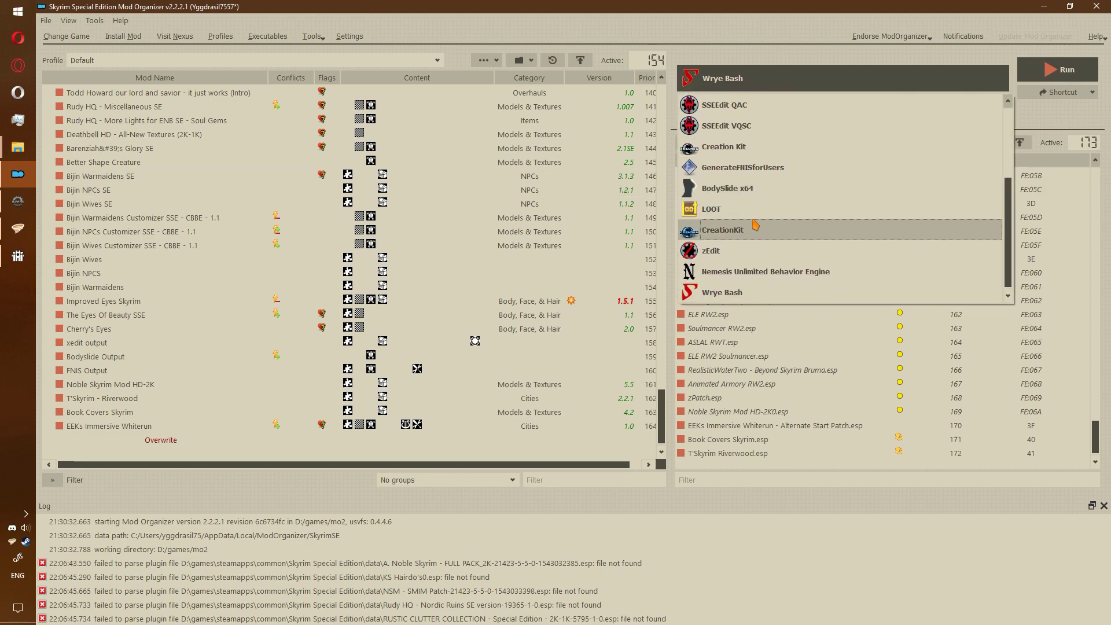
{"action": "left_click", "coordinate": [749, 209]}
{"action": "left_click", "coordinate": [1025, 68]}
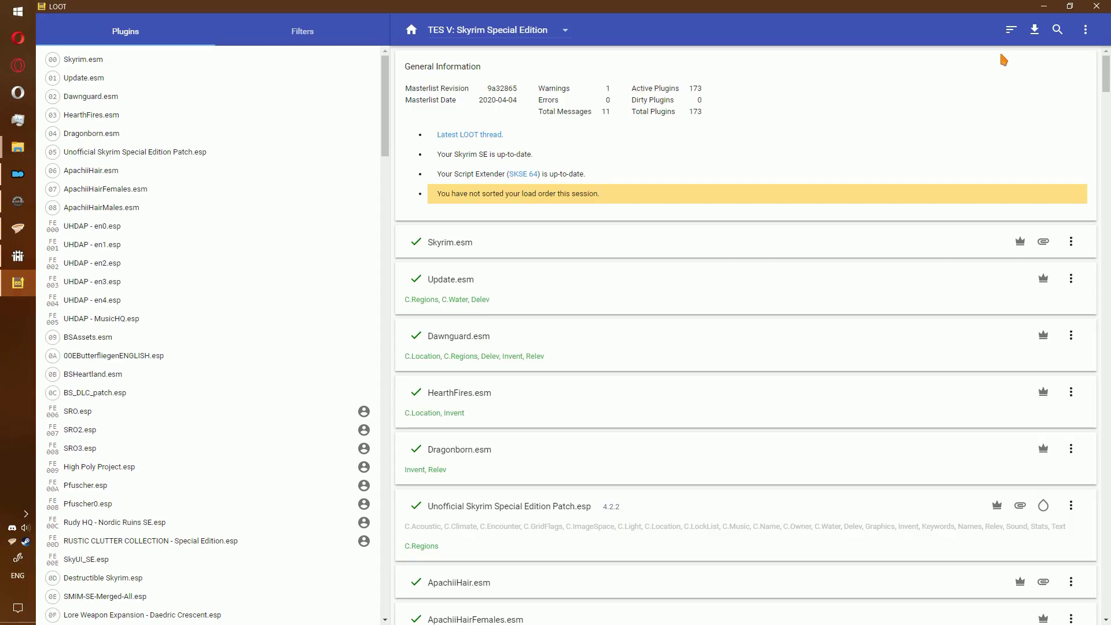
{"action": "left_click", "coordinate": [1007, 32]}
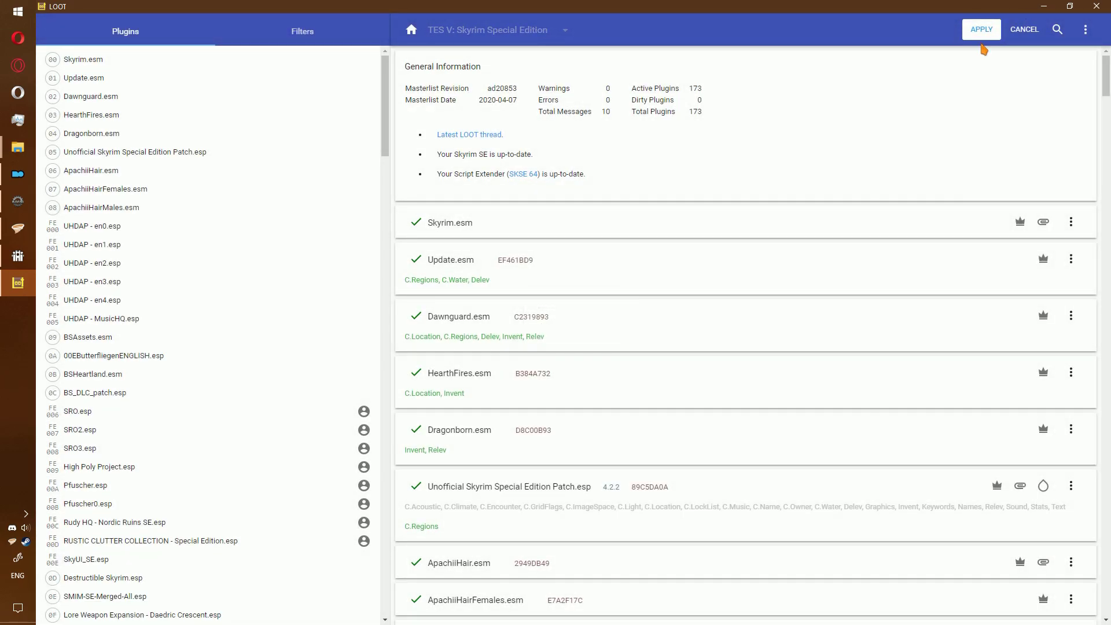
{"action": "left_click", "coordinate": [977, 32]}
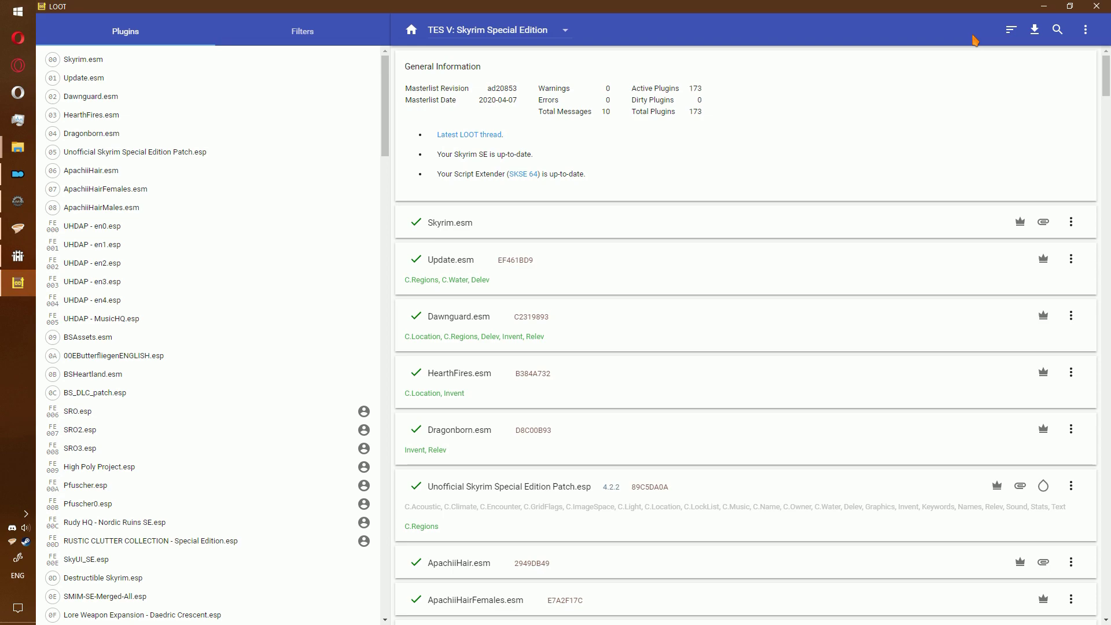
{"action": "left_click", "coordinate": [1095, 7]}
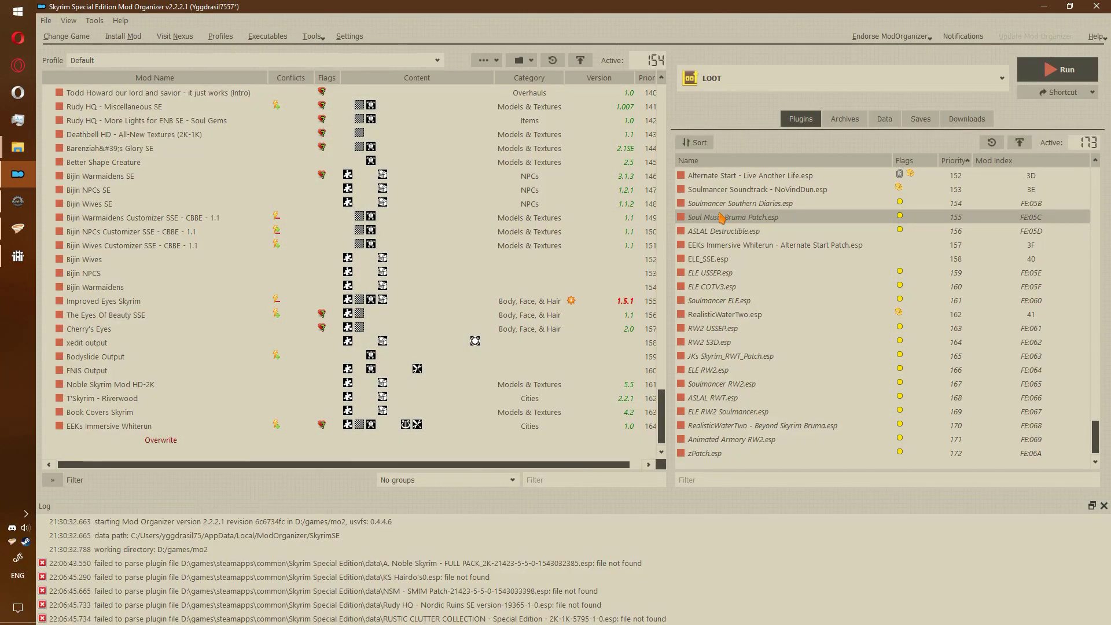
Run SSEEdit VQSC through Mod Organizer, dismiss the tip, let the conflict filter finish and close SSEEdit.
{"action": "left_click", "coordinate": [713, 74]}
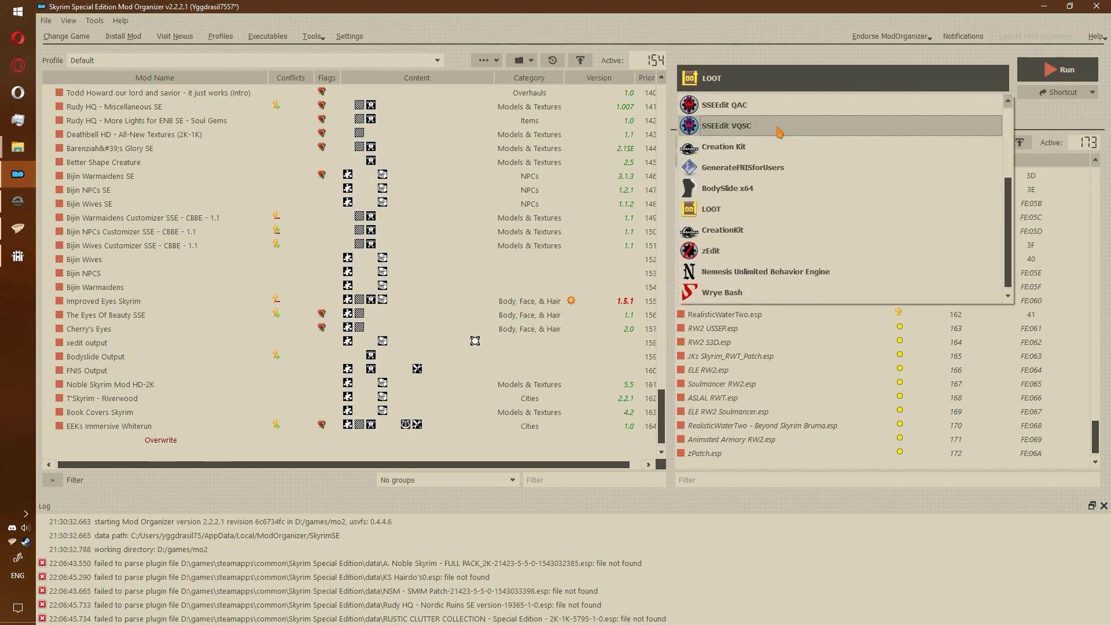
{"action": "left_click", "coordinate": [717, 119]}
{"action": "left_click", "coordinate": [1058, 69]}
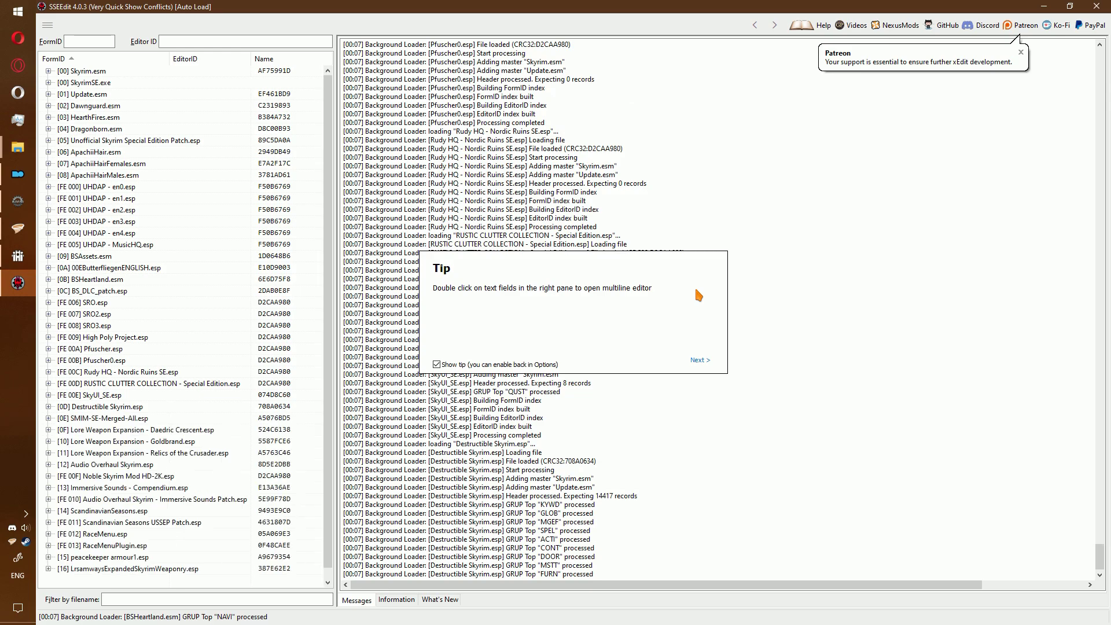
{"action": "key", "text": "Escape"}
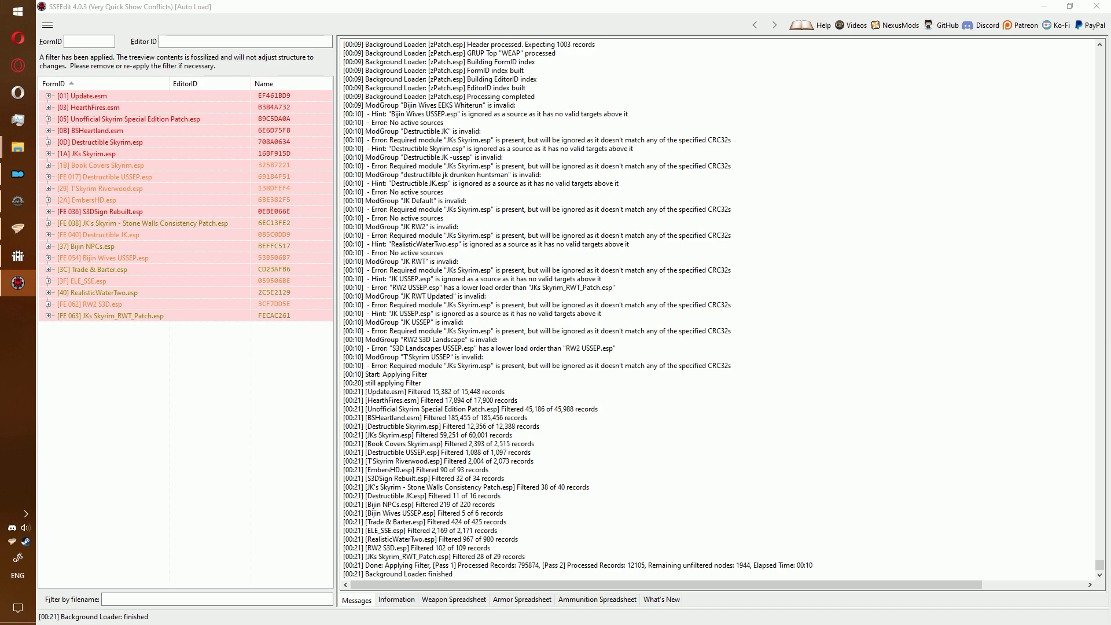
{"action": "key", "text": "alt+F4"}
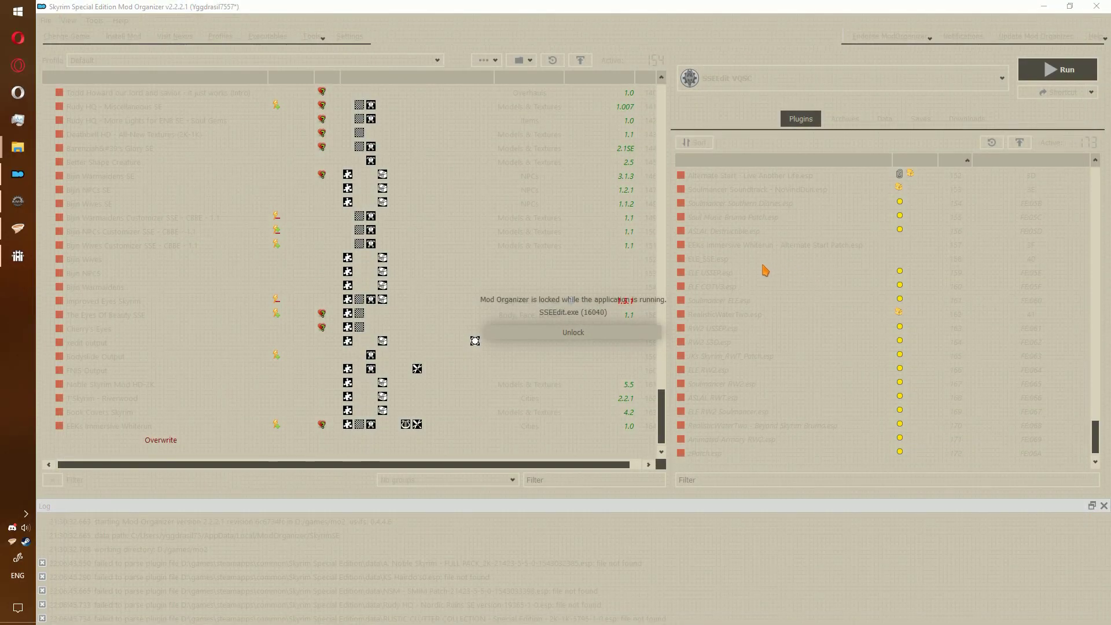
Disable all plugins in Mod Organizer's plugin list.
{"action": "right_click", "coordinate": [718, 315]}
{"action": "left_click", "coordinate": [752, 368]}
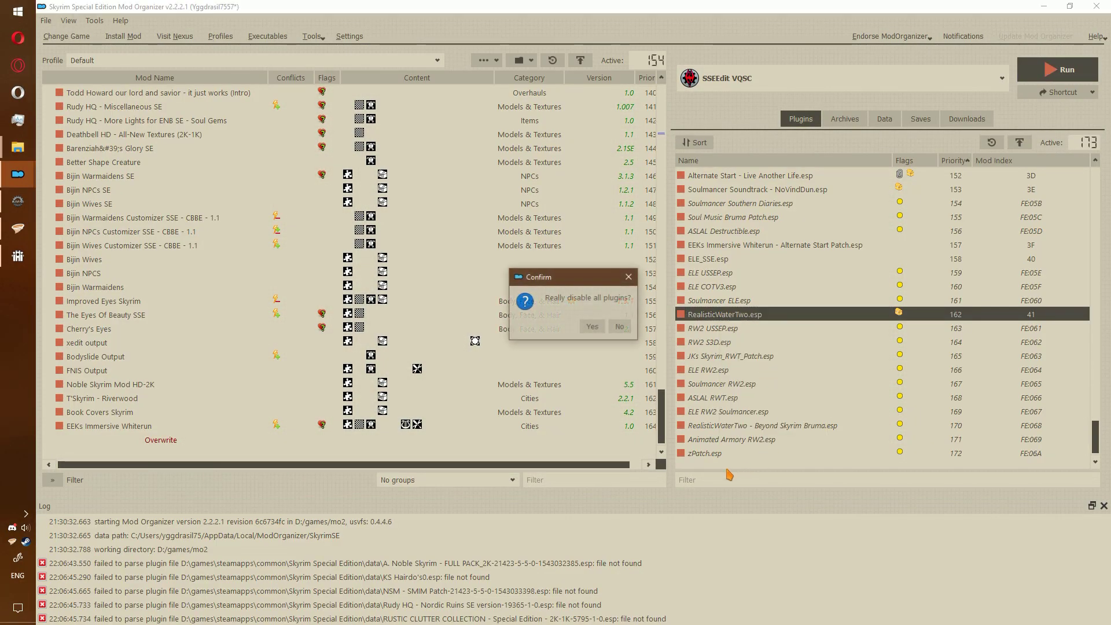
{"action": "left_click", "coordinate": [593, 325]}
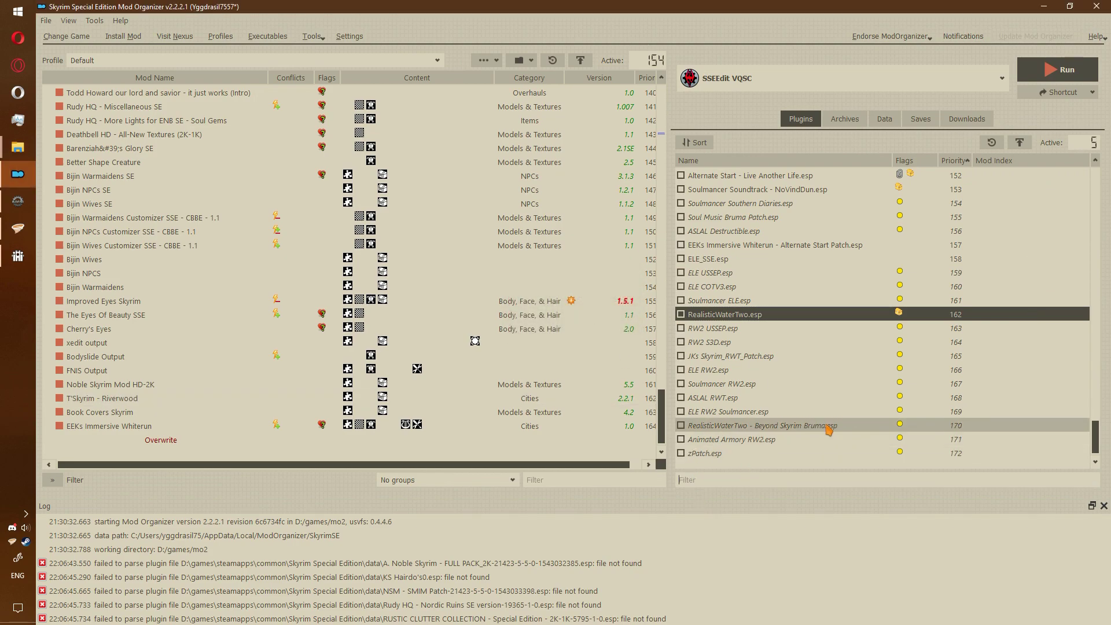
Filter the plugins by "jk" and enable JKs Skyrim.esp, JK's Skyrim - Stone Walls Consistency Patch.esp and JK USSEP.esp.
{"action": "type", "text": "jk"}
{"action": "left_click", "coordinate": [682, 177]}
{"action": "left_click", "coordinate": [685, 207]}
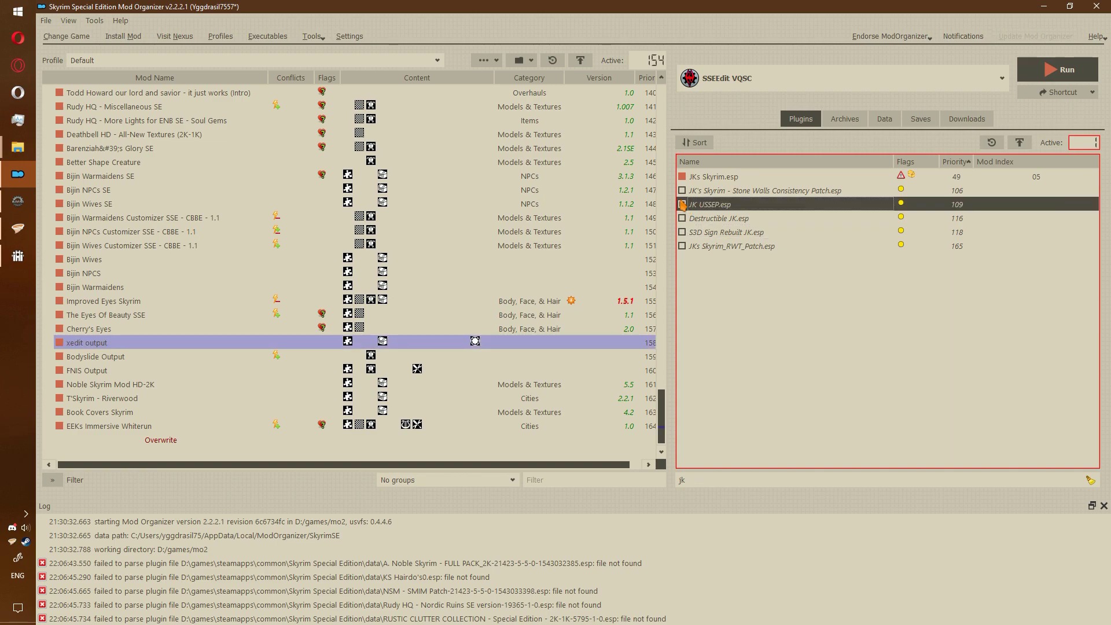
{"action": "left_click", "coordinate": [681, 191]}
{"action": "left_click", "coordinate": [682, 205]}
{"action": "left_click", "coordinate": [726, 479]}
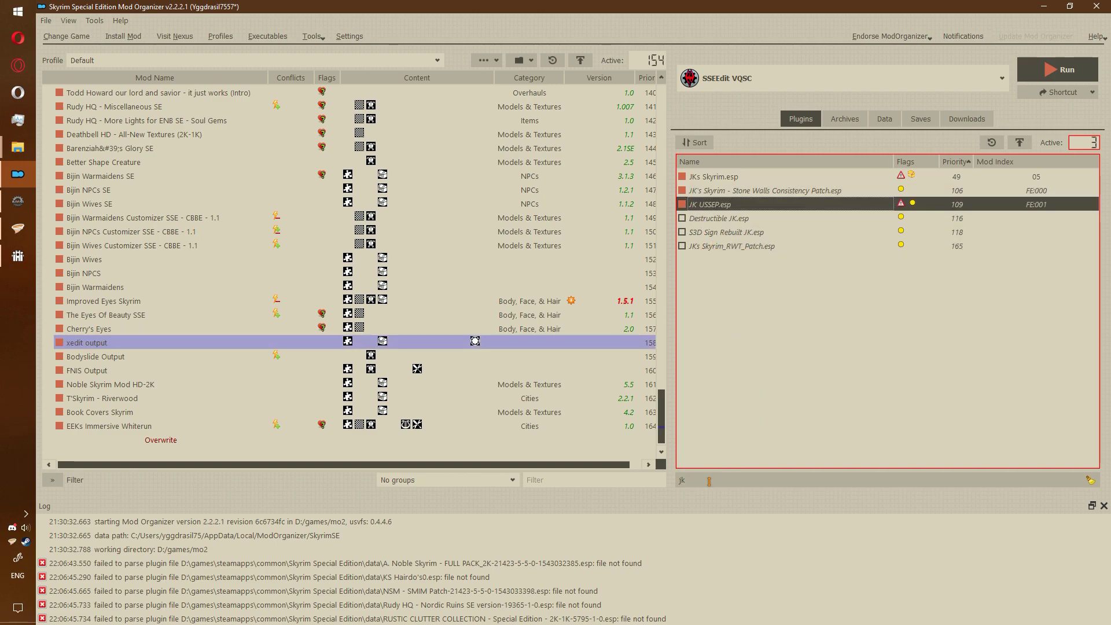
Clear the plugin filter, enable Unofficial Skyrim Special Edition Patch.esp and run SSEEdit VQSC.
{"action": "key", "text": "BackSpace"}
{"action": "key", "text": "BackSpace"}
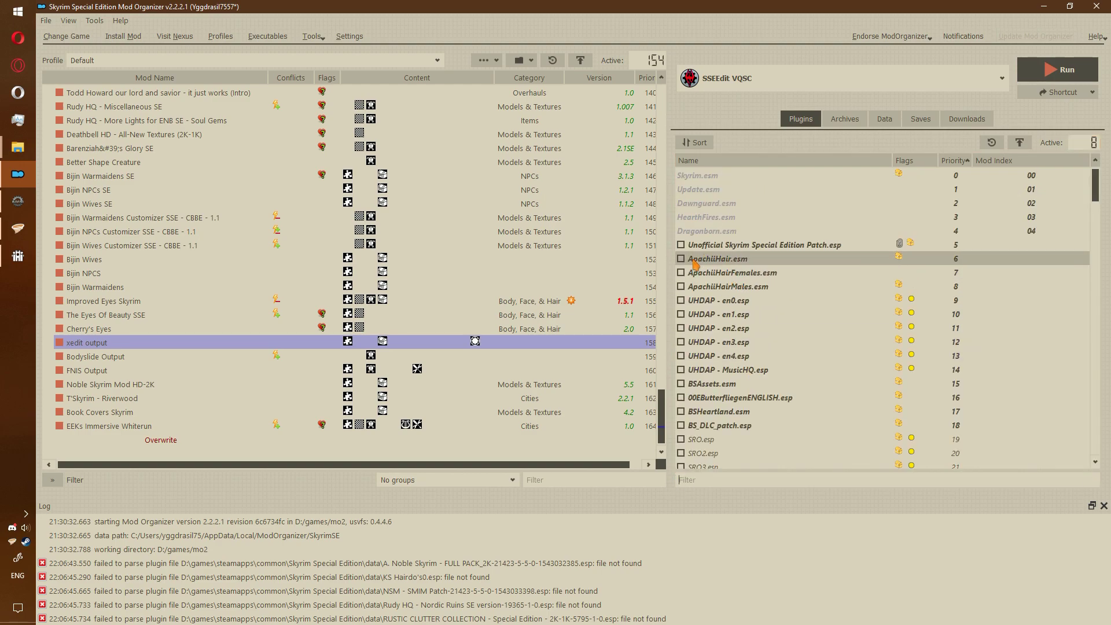
{"action": "left_click", "coordinate": [680, 250]}
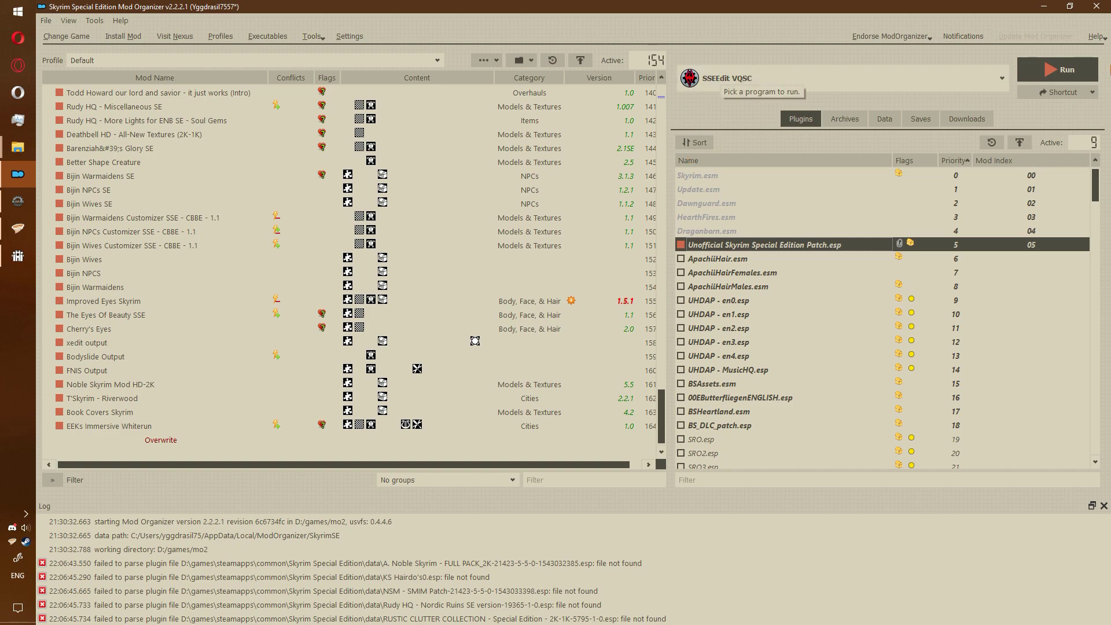
{"action": "left_click", "coordinate": [1057, 70]}
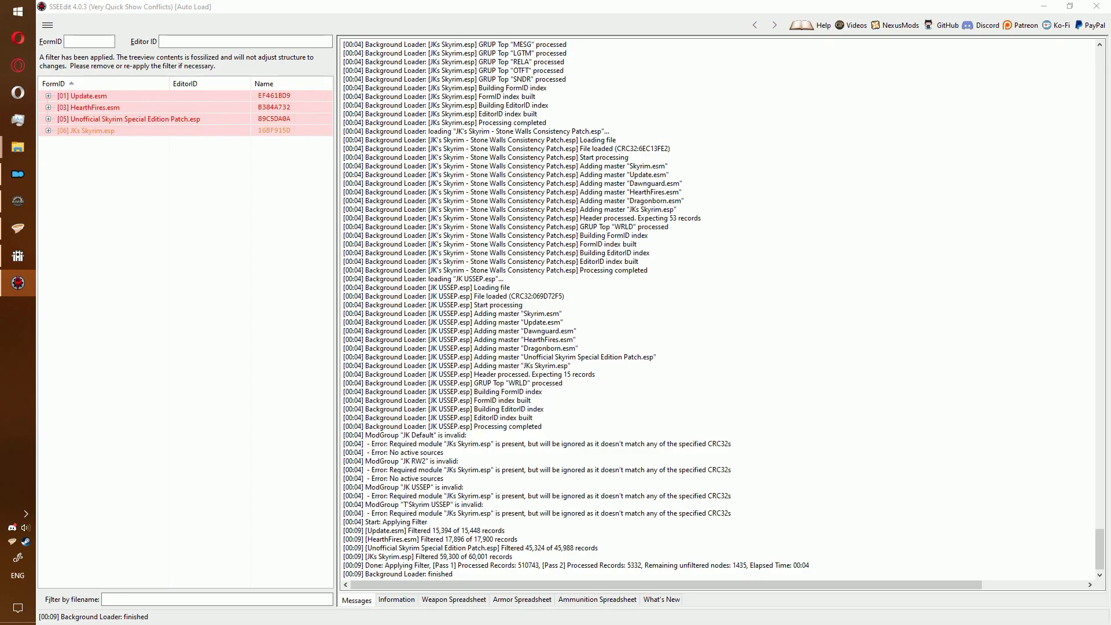
Expand JKs Skyrim.esp down to the WhiterunDragonsreach cell and open its placed object 0008785F.
{"action": "left_click", "coordinate": [113, 131]}
{"action": "key", "text": "Right"}
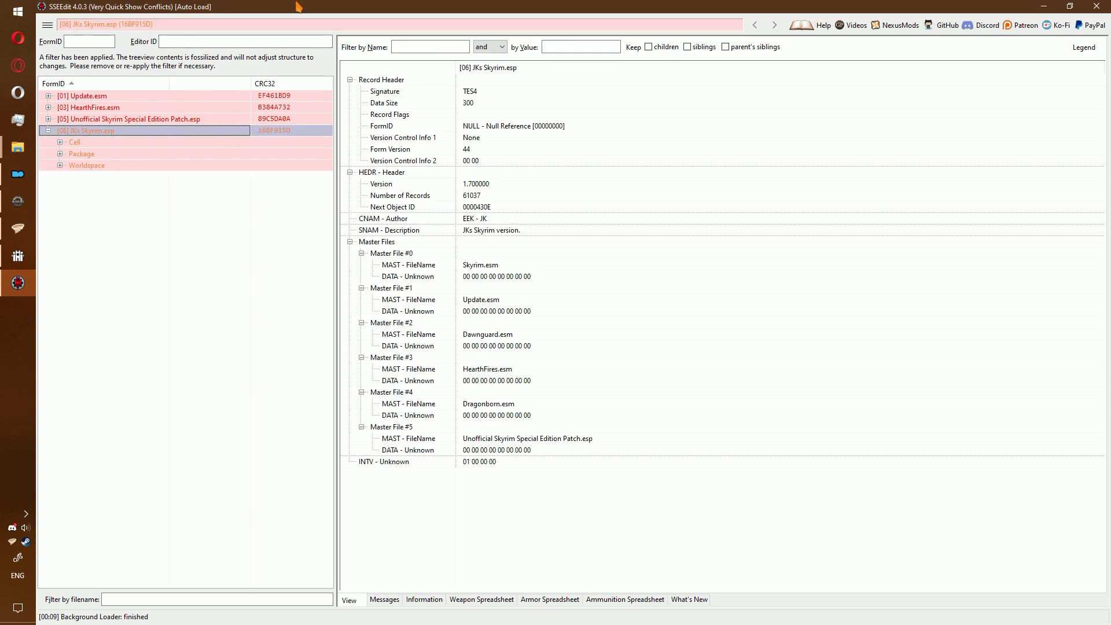
{"action": "key", "text": "Right"}
{"action": "key", "text": "Right"}
{"action": "key", "text": "Right"}
{"action": "key", "text": "Right"}
{"action": "key", "text": "Right"}
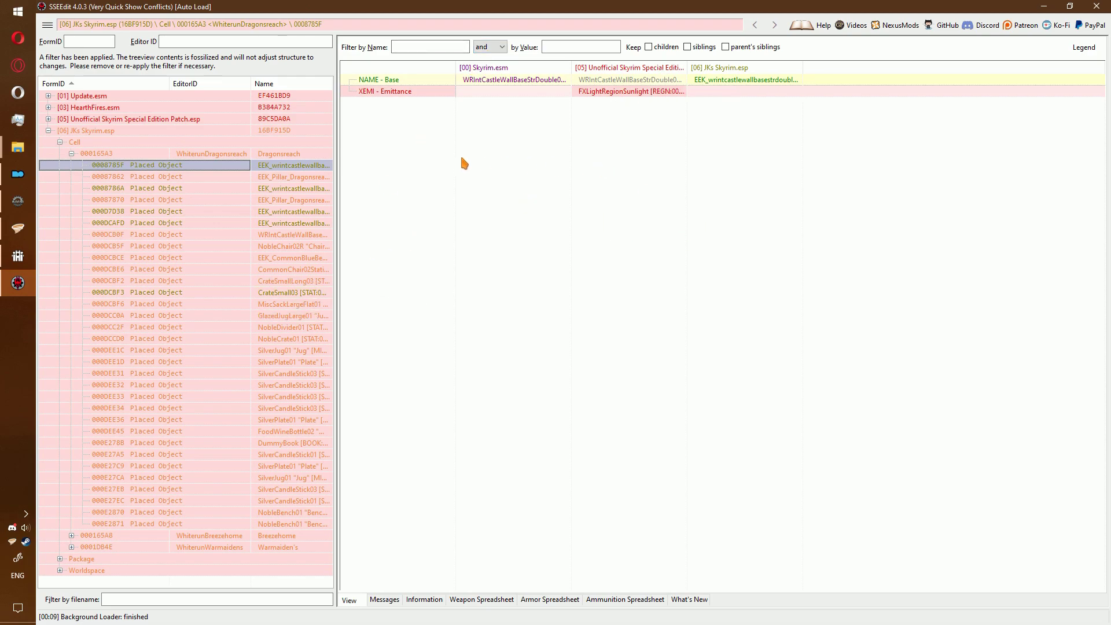
Copy the record as override into a new ESL-flagged .esp named EEK JK USSEP and carry over the Unofficial Patch's XEMI - Emittance.
{"action": "right_click", "coordinate": [705, 68]}
{"action": "left_click", "coordinate": [739, 87]}
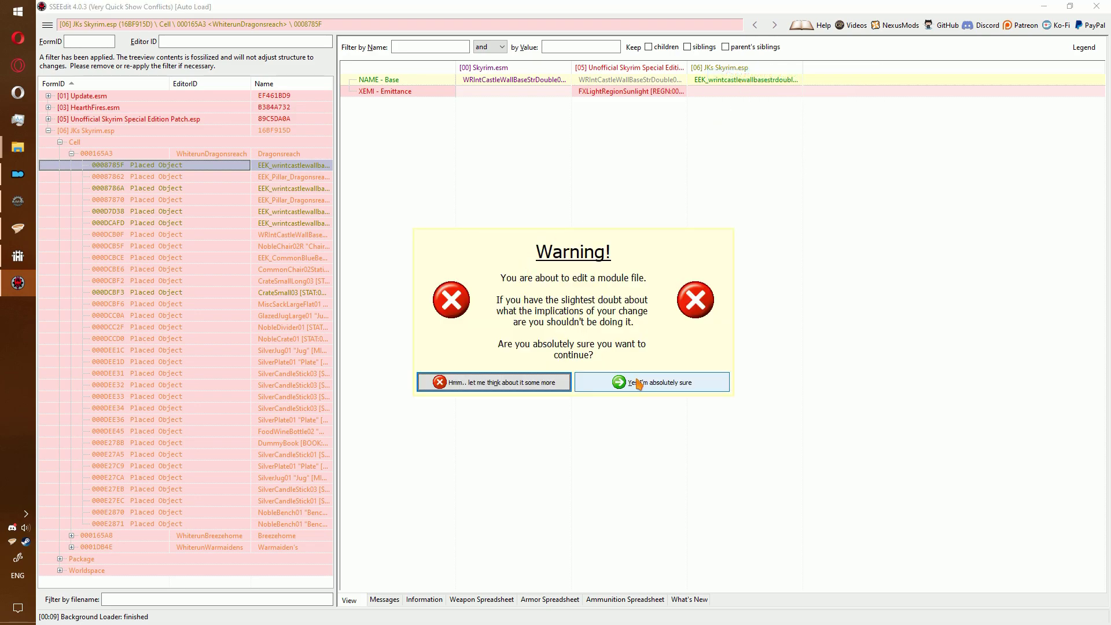
{"action": "left_click", "coordinate": [636, 382]}
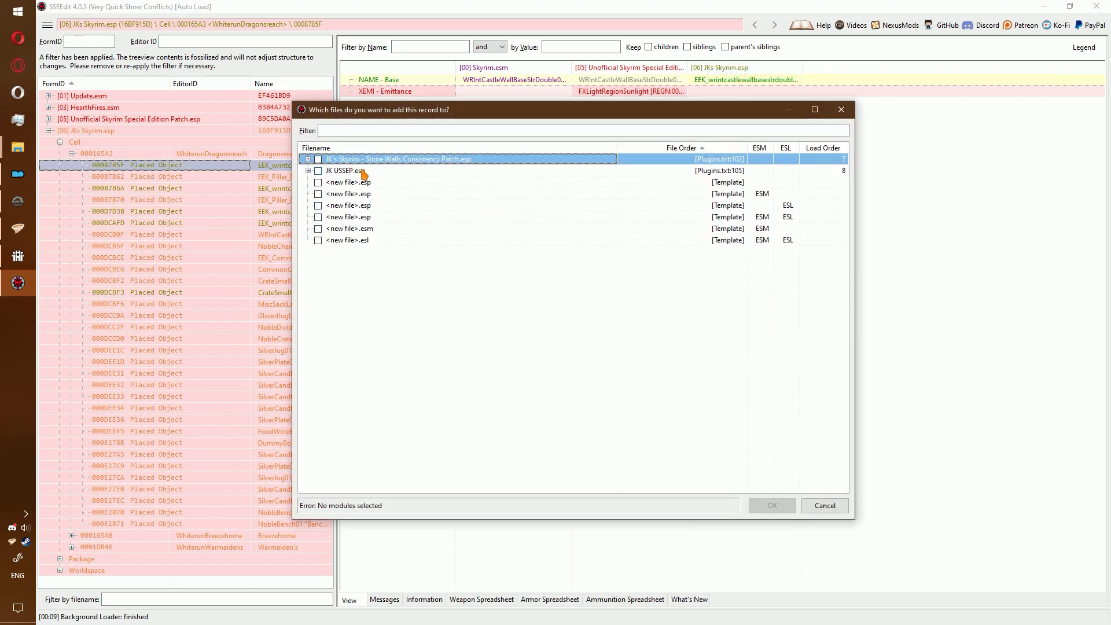
{"action": "double_click", "coordinate": [744, 207]}
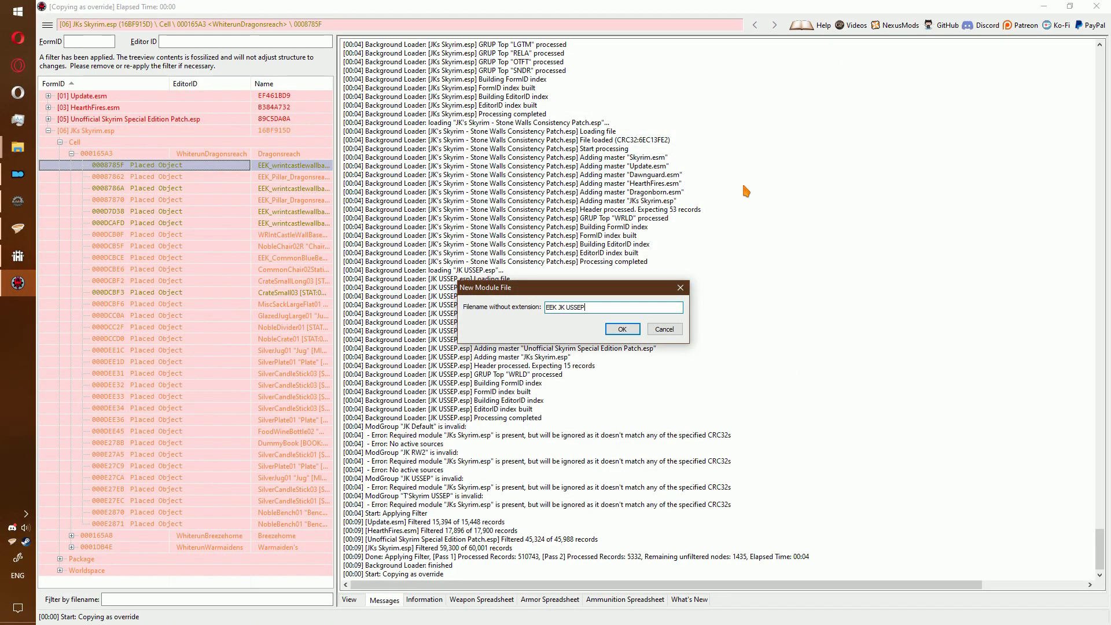
{"action": "left_click_drag", "start_coordinate": [665, 91], "coordinate": [860, 91]}
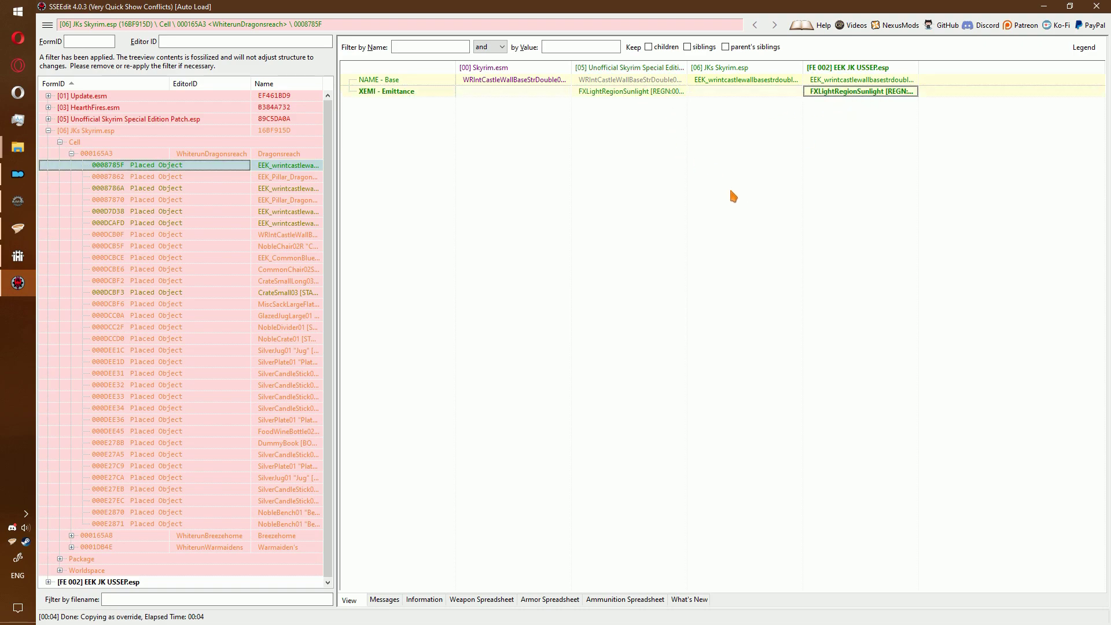
Copy placed object 0008786A as override into EEK JK USSEP.esp and carry over the Unofficial Patch's XEMI - Emittance.
{"action": "left_click", "coordinate": [235, 179]}
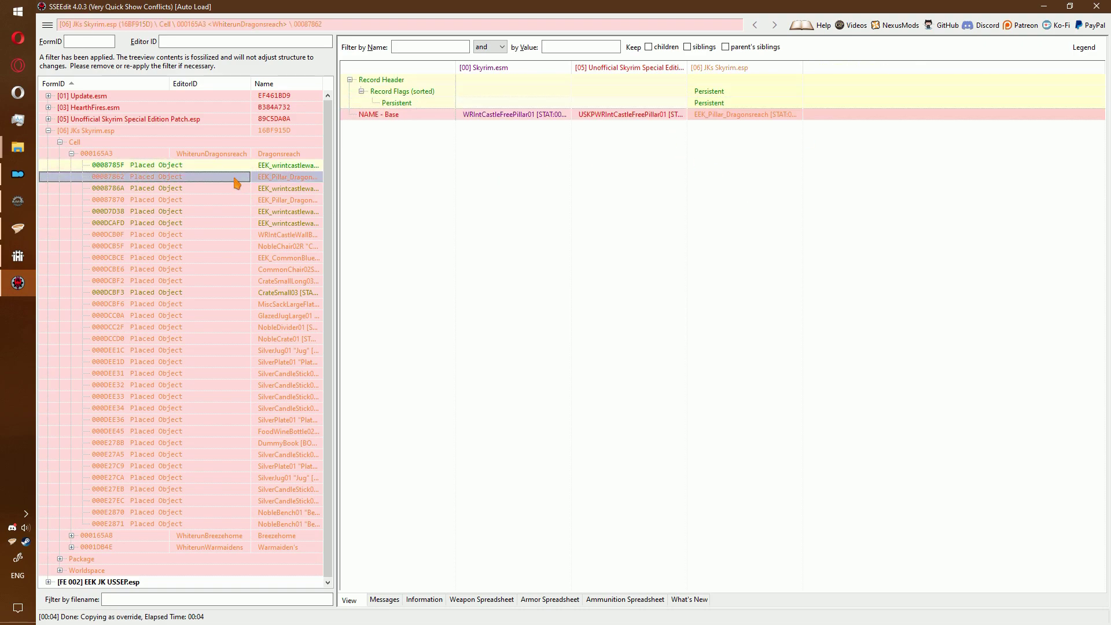
{"action": "left_click", "coordinate": [274, 186]}
{"action": "right_click", "coordinate": [712, 66]}
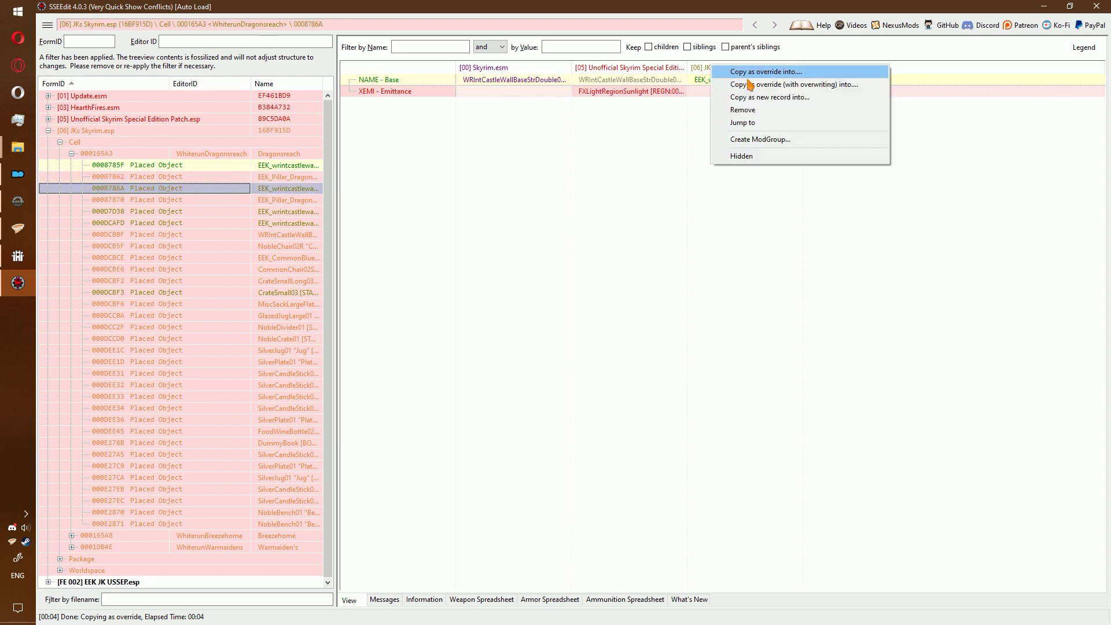
{"action": "left_click", "coordinate": [738, 73]}
{"action": "double_click", "coordinate": [352, 183]}
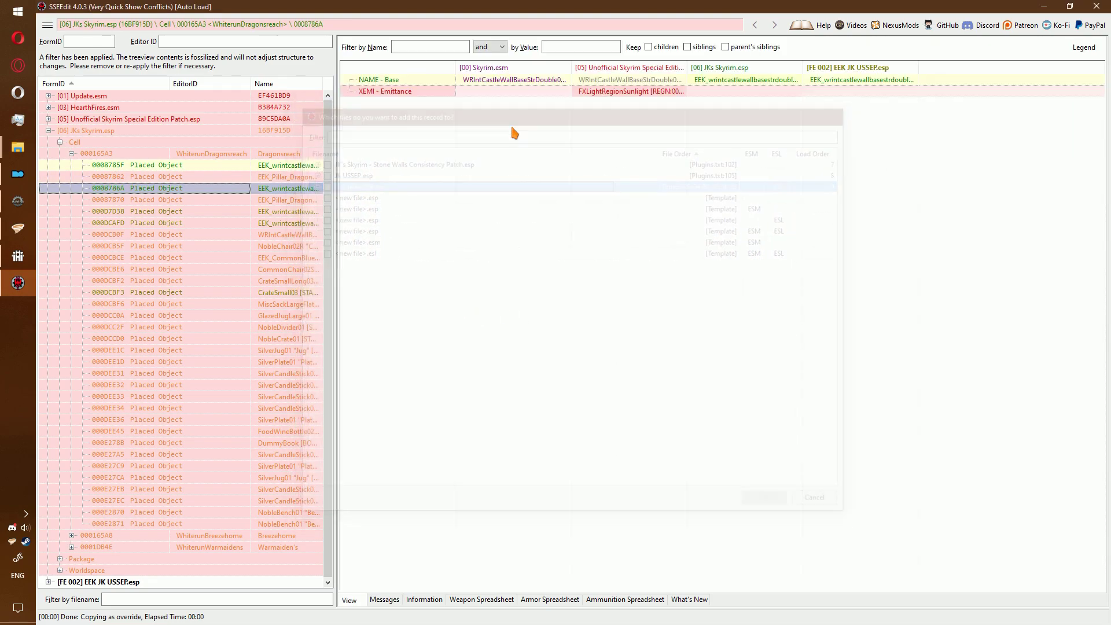
{"action": "left_click_drag", "start_coordinate": [641, 93], "coordinate": [846, 93]}
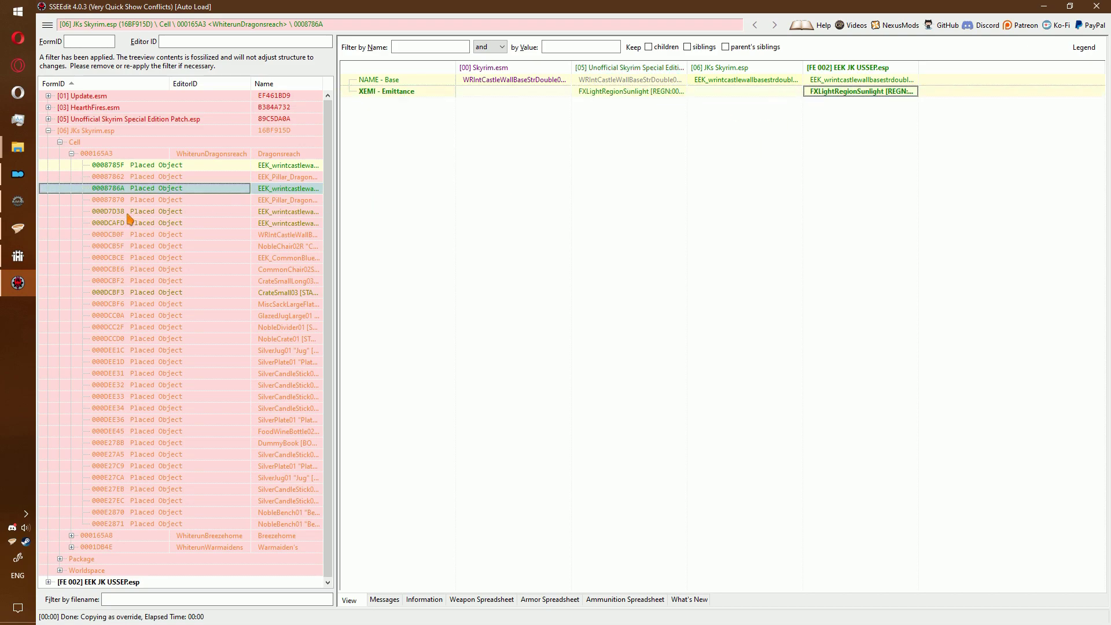
{"action": "left_click", "coordinate": [128, 213]}
{"action": "key", "text": "ctrl+a"}
{"action": "right_click", "coordinate": [184, 293]}
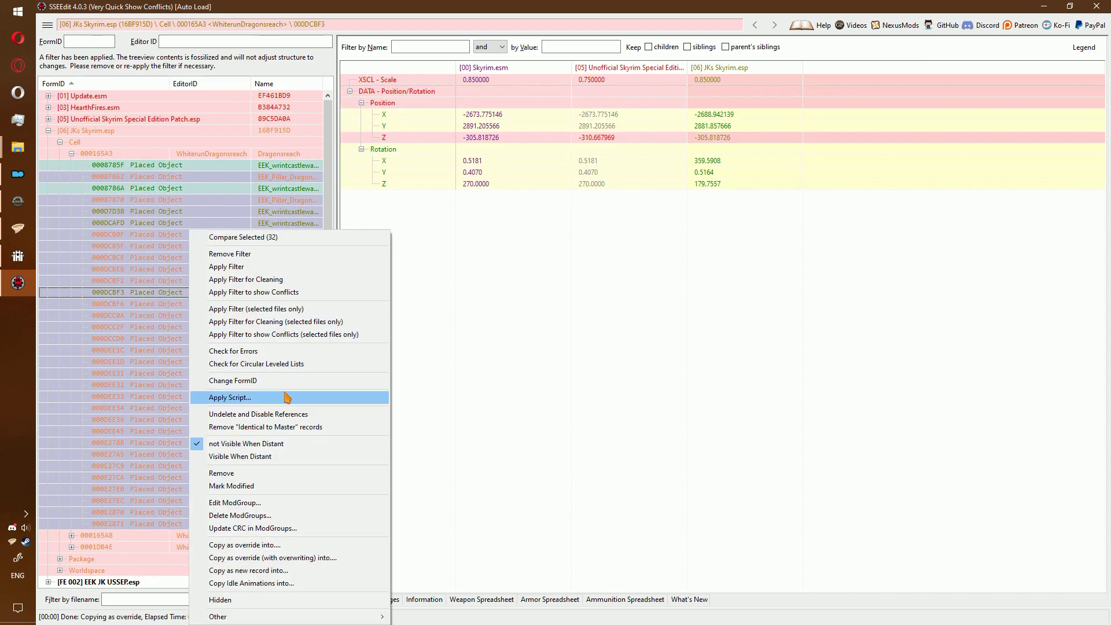
Select all records under JKs Skyrim.esp and copy them as overrides into EEK JK USSEP.esp, accepting Dragonborn.esm and Update.esm as added masters.
{"action": "double_click", "coordinate": [97, 131]}
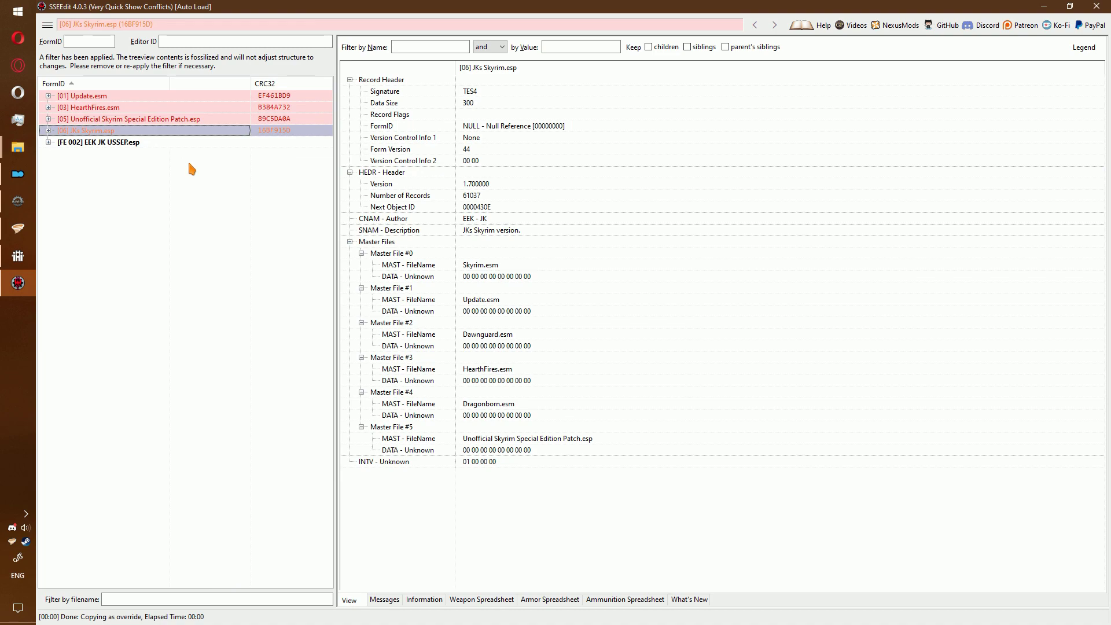
{"action": "key", "text": "Right"}
{"action": "left_click", "coordinate": [174, 317]}
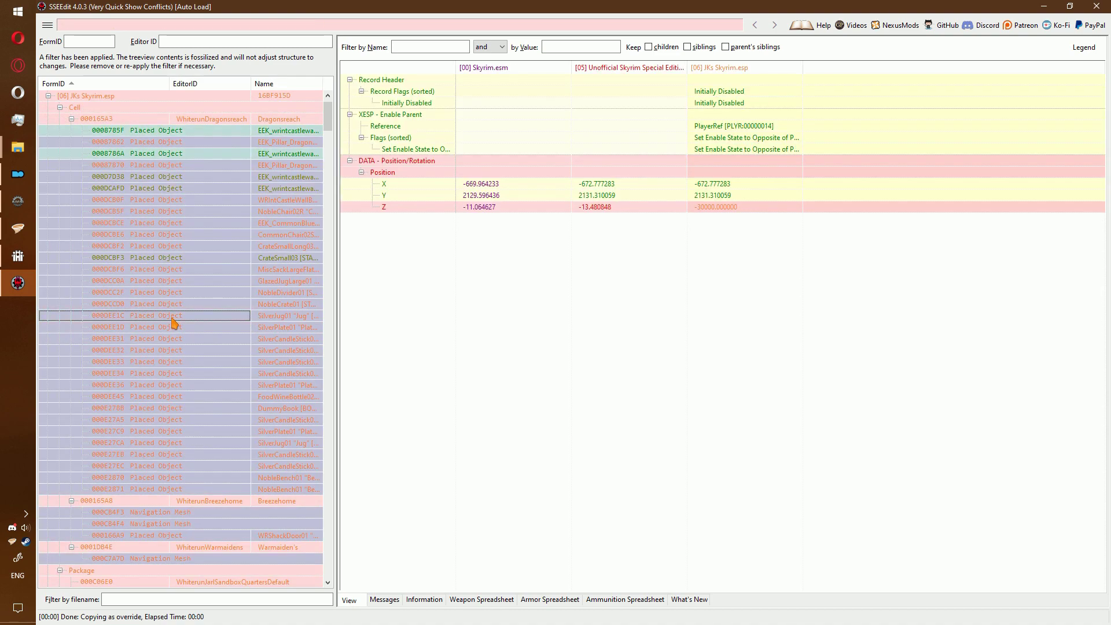
{"action": "right_click", "coordinate": [171, 305]}
{"action": "left_click", "coordinate": [301, 531]}
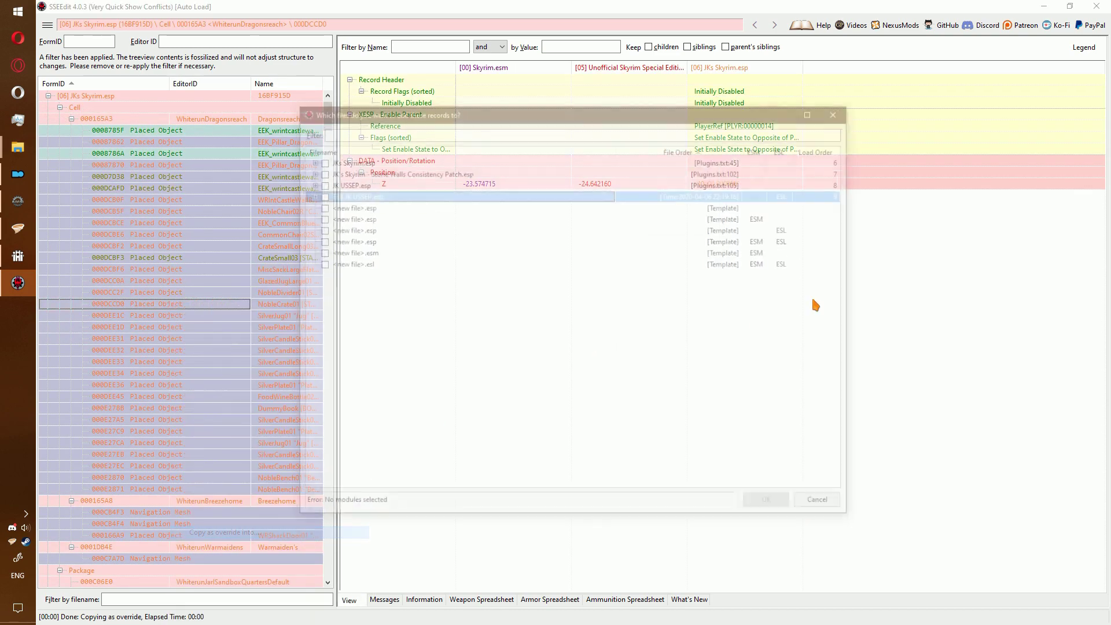
{"action": "double_click", "coordinate": [720, 197]}
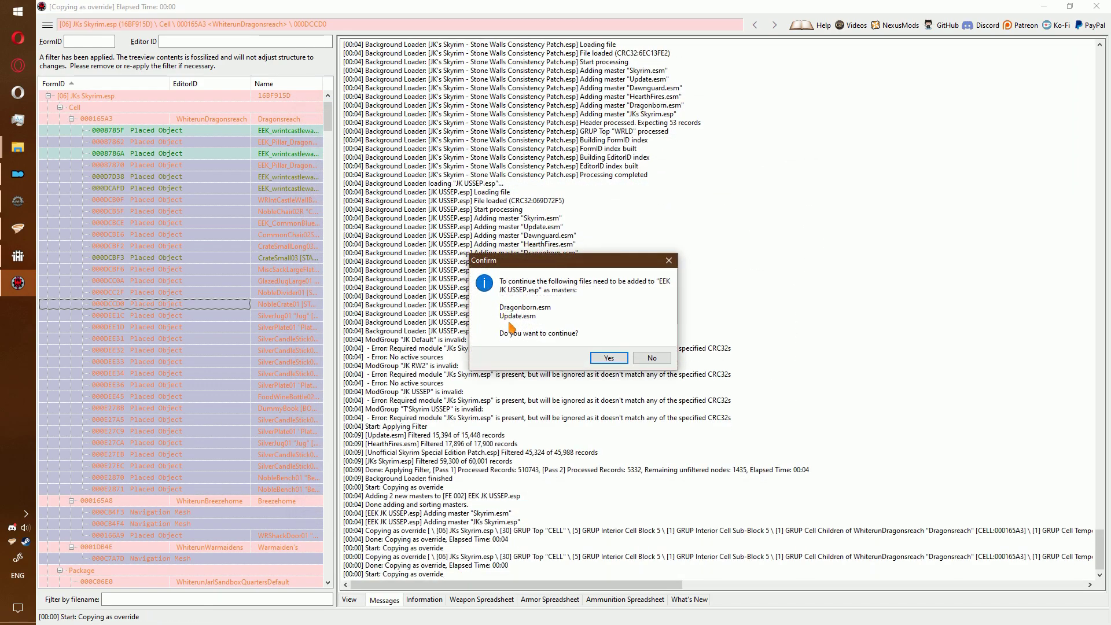
{"action": "left_click", "coordinate": [609, 358]}
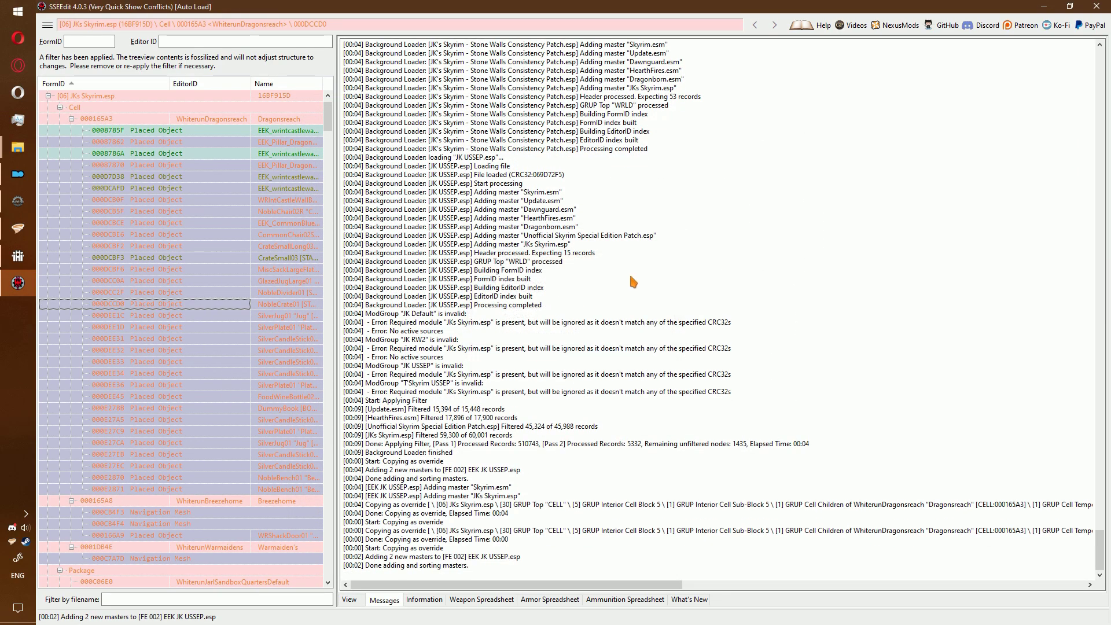
Carry the Unofficial Patch's value over to EEK JK USSEP.esp for another Dragonsreach placed object.
{"action": "left_click", "coordinate": [237, 182]}
{"action": "left_click_drag", "start_coordinate": [636, 91], "coordinate": [860, 91]}
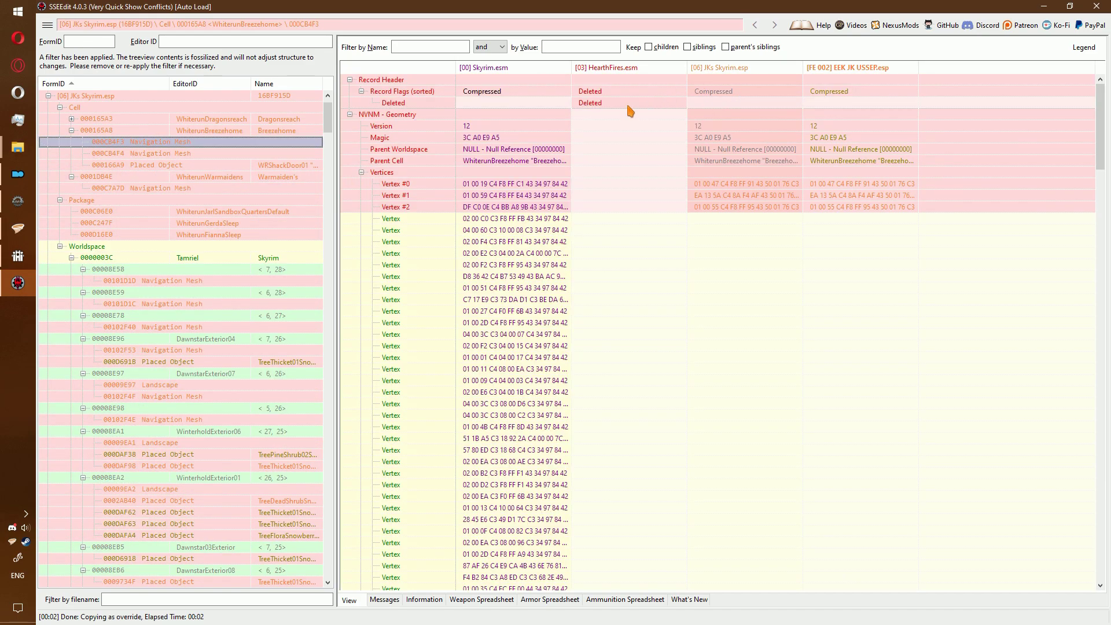
Permanently remove navigation mesh 000CB4F3 in the WhiterunBreezehome cell from JKs Skyrim.esp.
{"action": "left_click", "coordinate": [622, 106]}
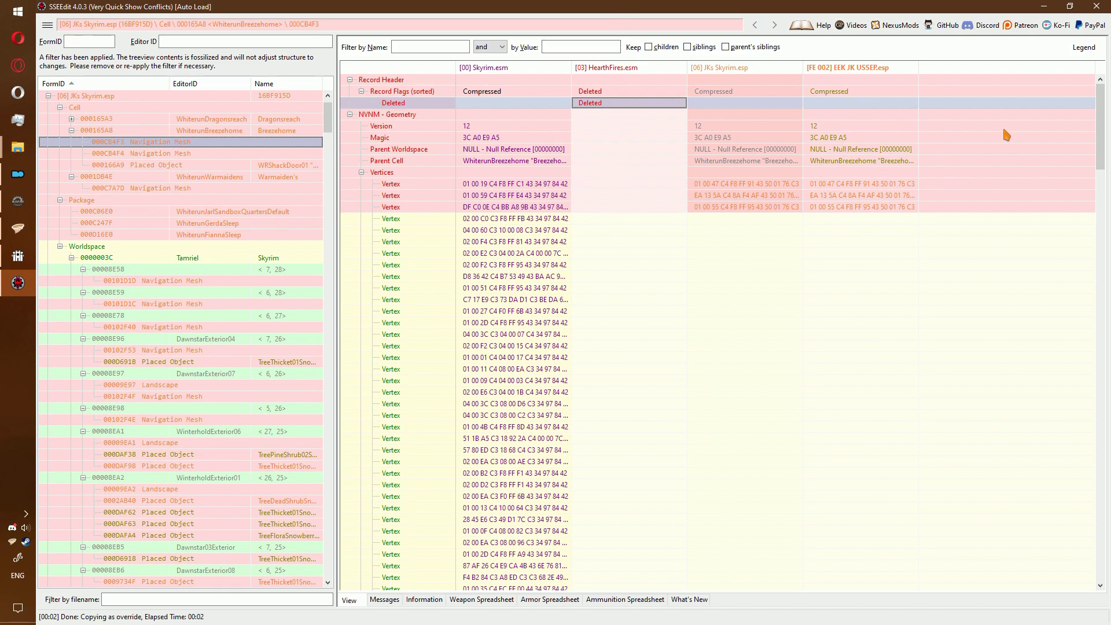
{"action": "left_click_drag", "start_coordinate": [1095, 119], "coordinate": [1106, 93]}
{"action": "right_click", "coordinate": [712, 71]}
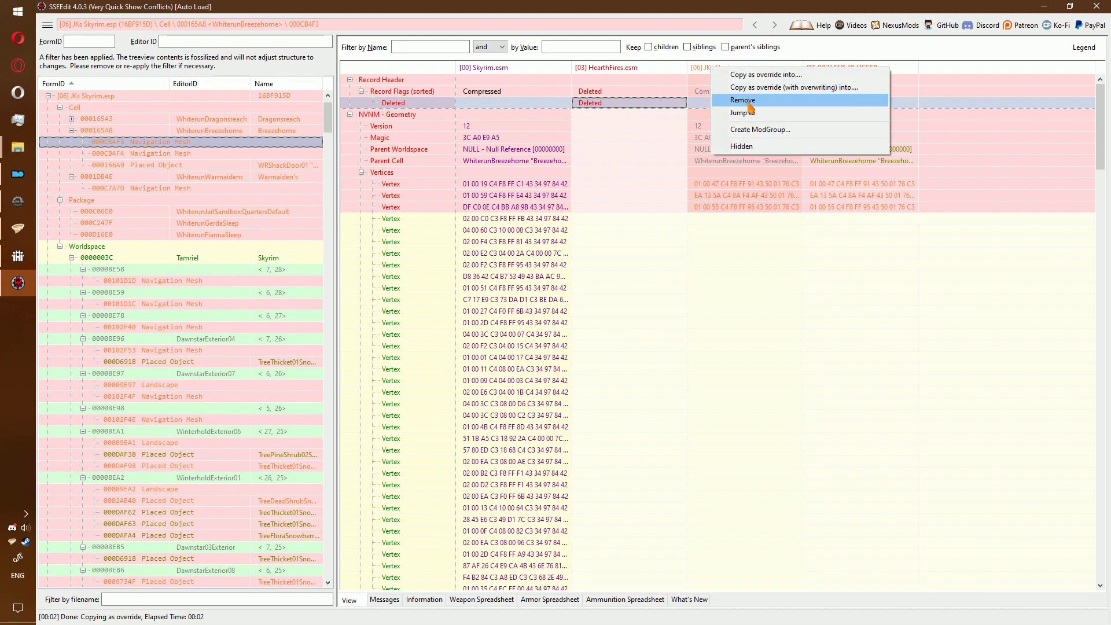
{"action": "left_click", "coordinate": [749, 100]}
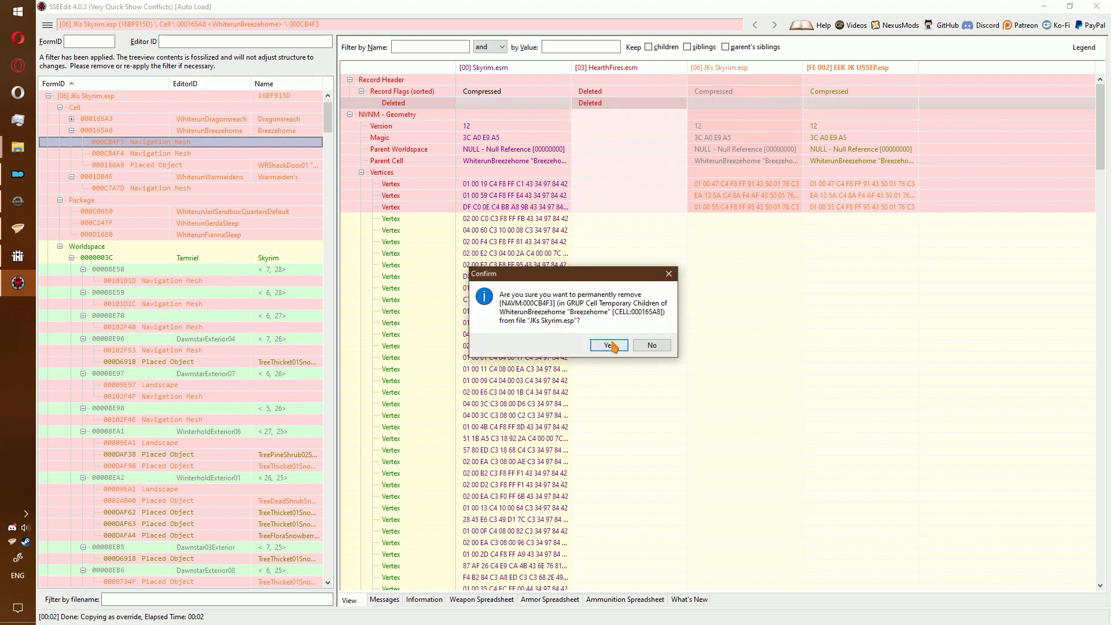
{"action": "left_click", "coordinate": [619, 344]}
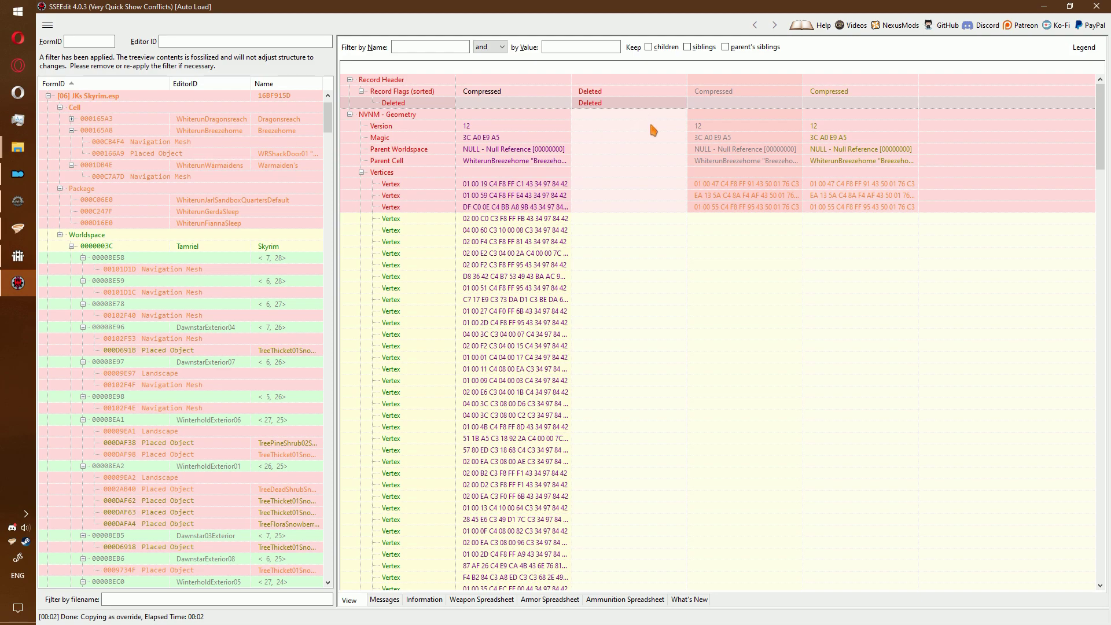
{"action": "right_click", "coordinate": [762, 81]}
{"action": "left_click", "coordinate": [787, 121]}
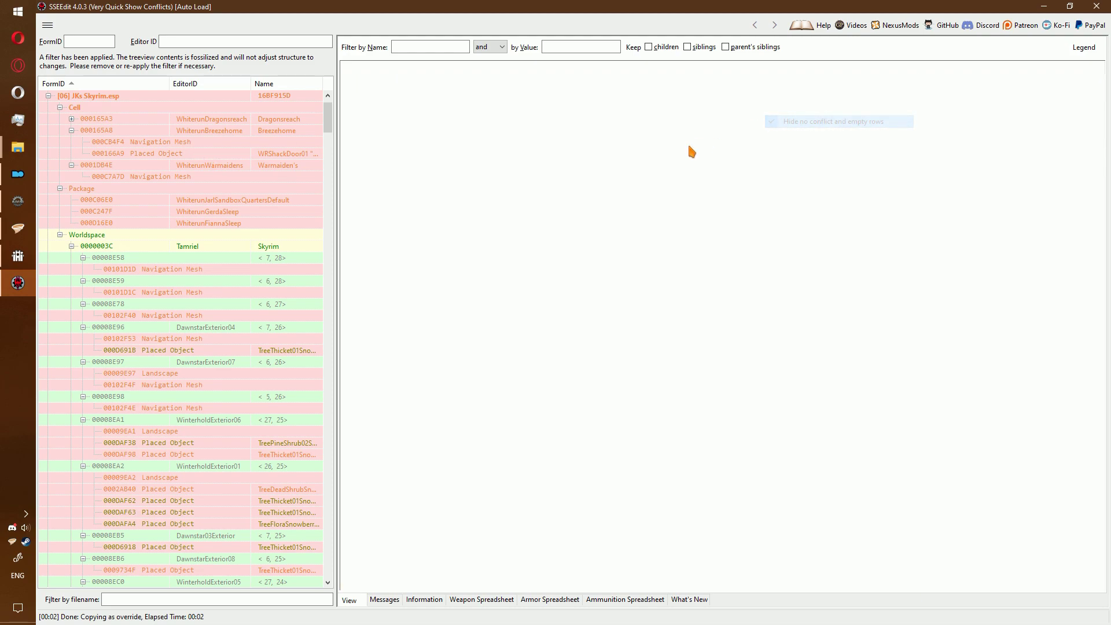
{"action": "right_click", "coordinate": [692, 146]}
{"action": "left_click", "coordinate": [769, 181]}
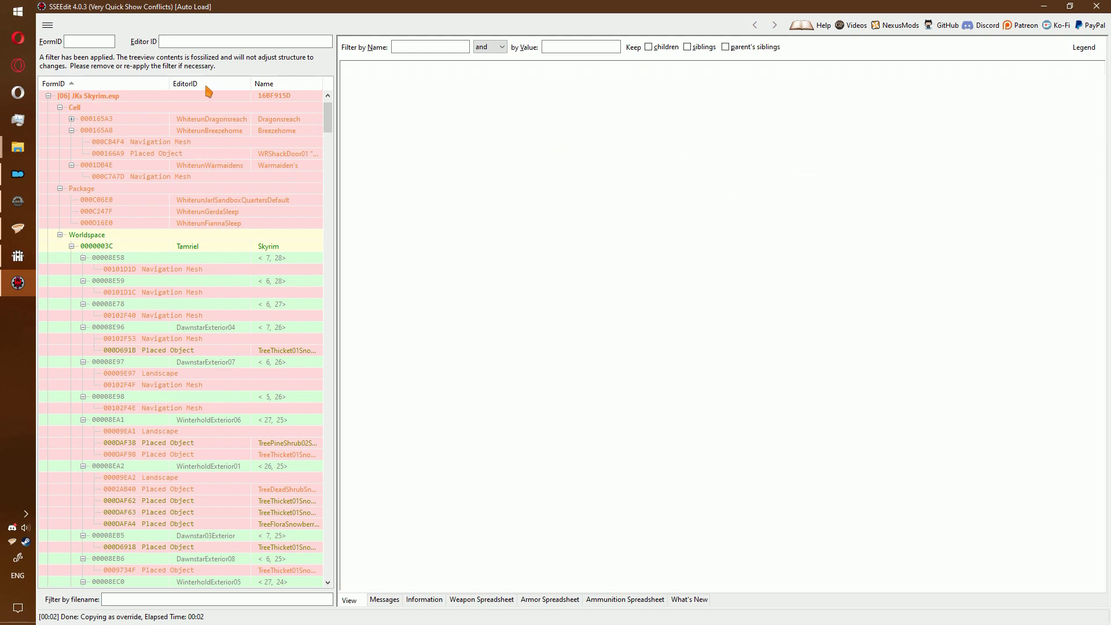
Reselect the full record tree of JKs Skyrim.esp and copy it as override into EEK JK USSEP.esp, accepting HearthFires.esm as an added master.
{"action": "double_click", "coordinate": [134, 94]}
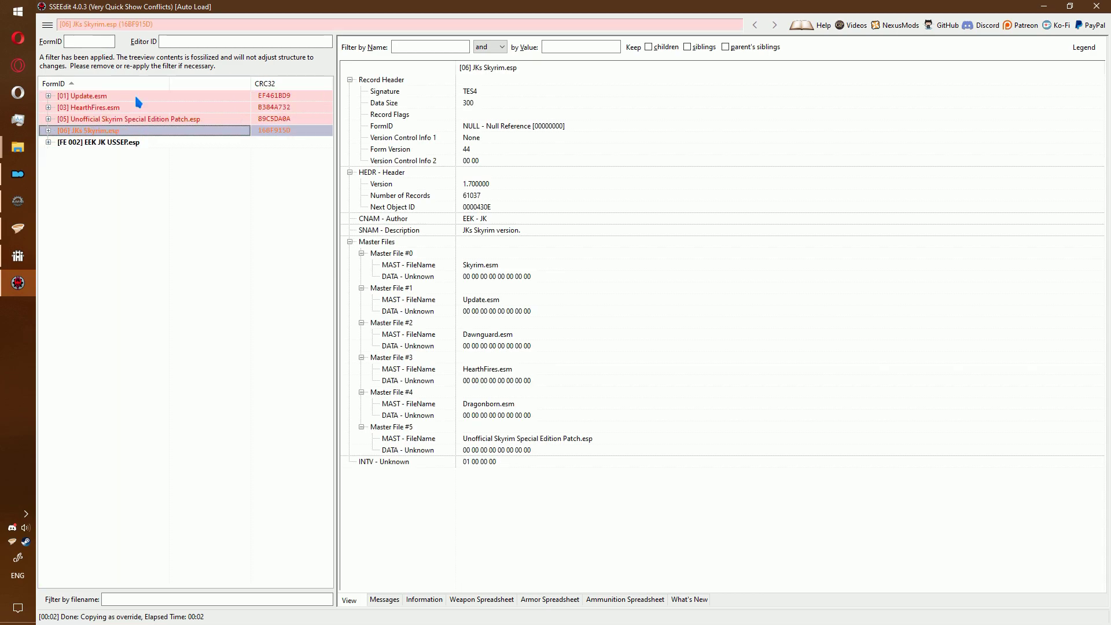
{"action": "double_click", "coordinate": [133, 145]}
{"action": "double_click", "coordinate": [124, 175]}
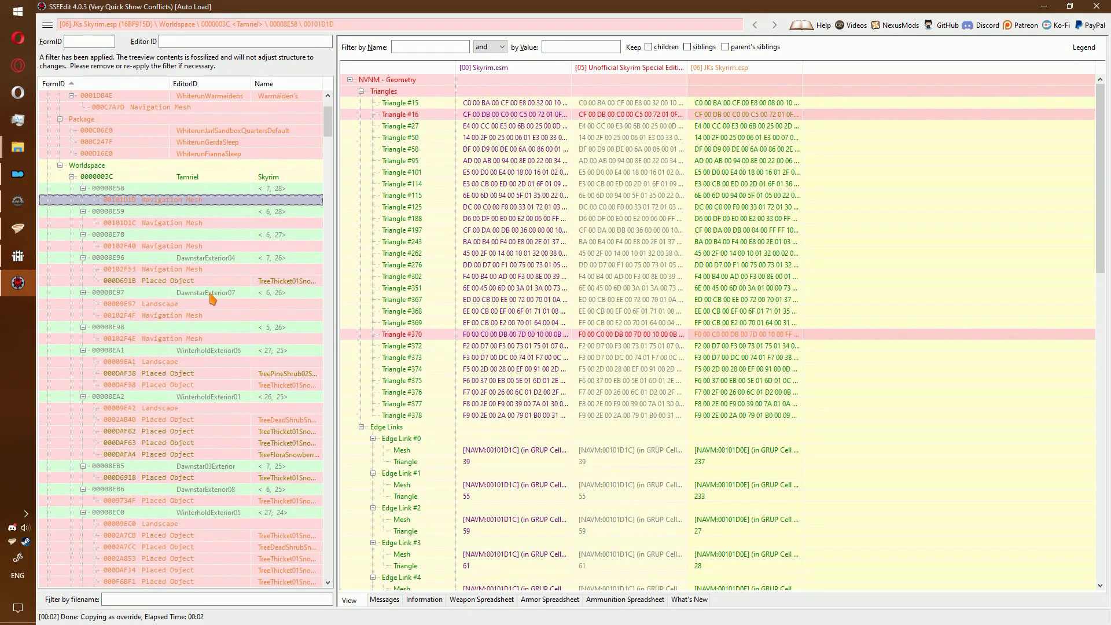
{"action": "left_click", "coordinate": [189, 281]}
{"action": "key", "text": "ctrl+a"}
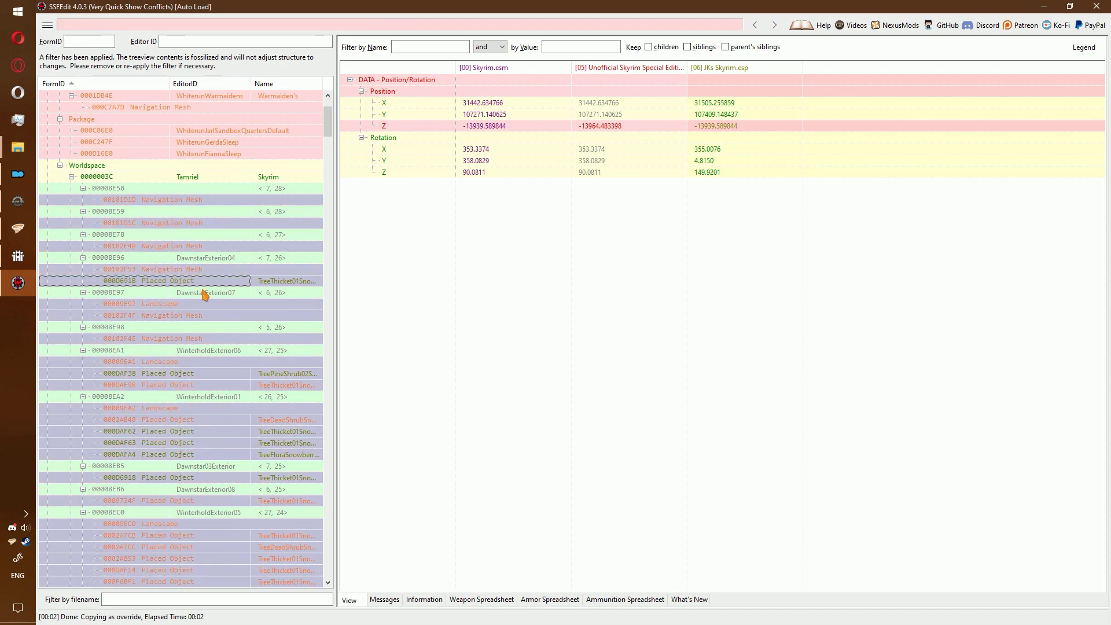
{"action": "scroll", "coordinate": [210, 339], "scroll_direction": "down", "scroll_amount": 10}
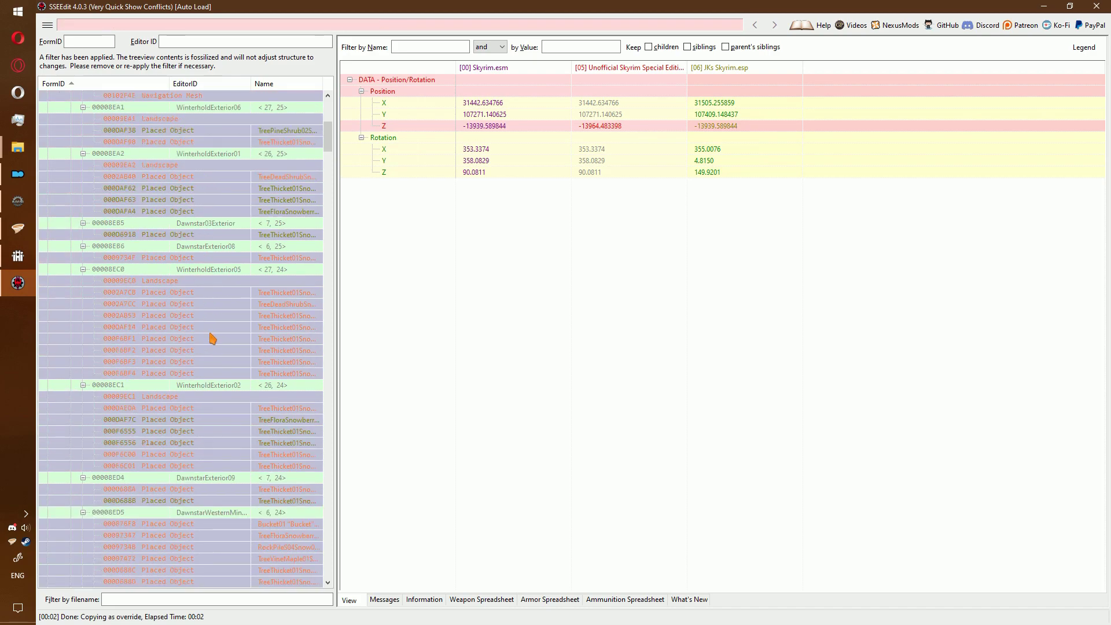
{"action": "right_click", "coordinate": [208, 315]}
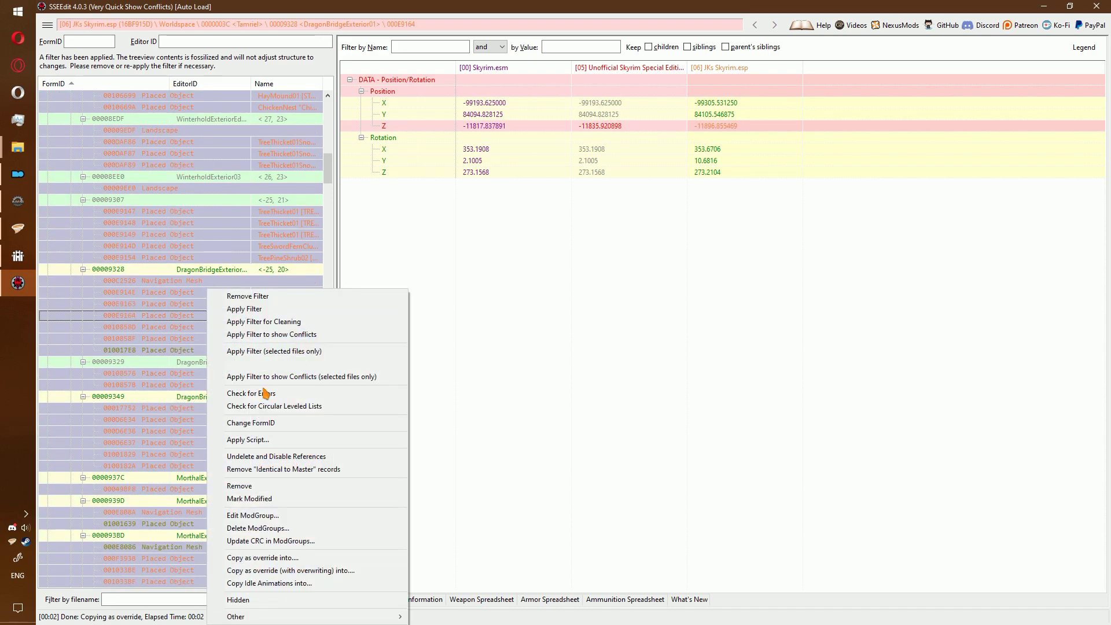
{"action": "left_click", "coordinate": [288, 559]}
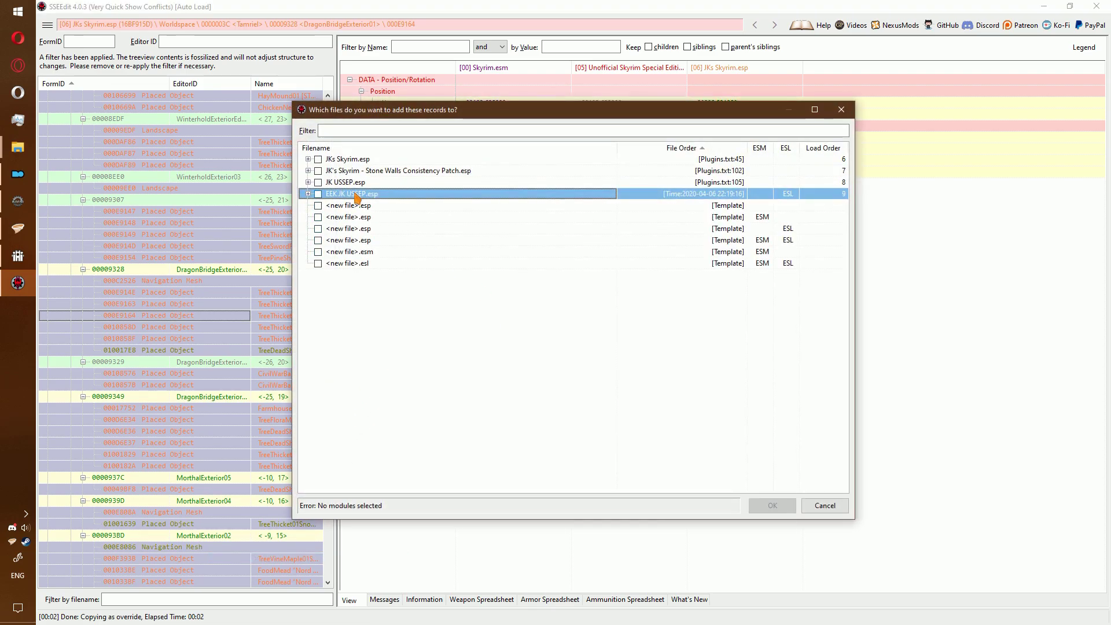
{"action": "double_click", "coordinate": [357, 198]}
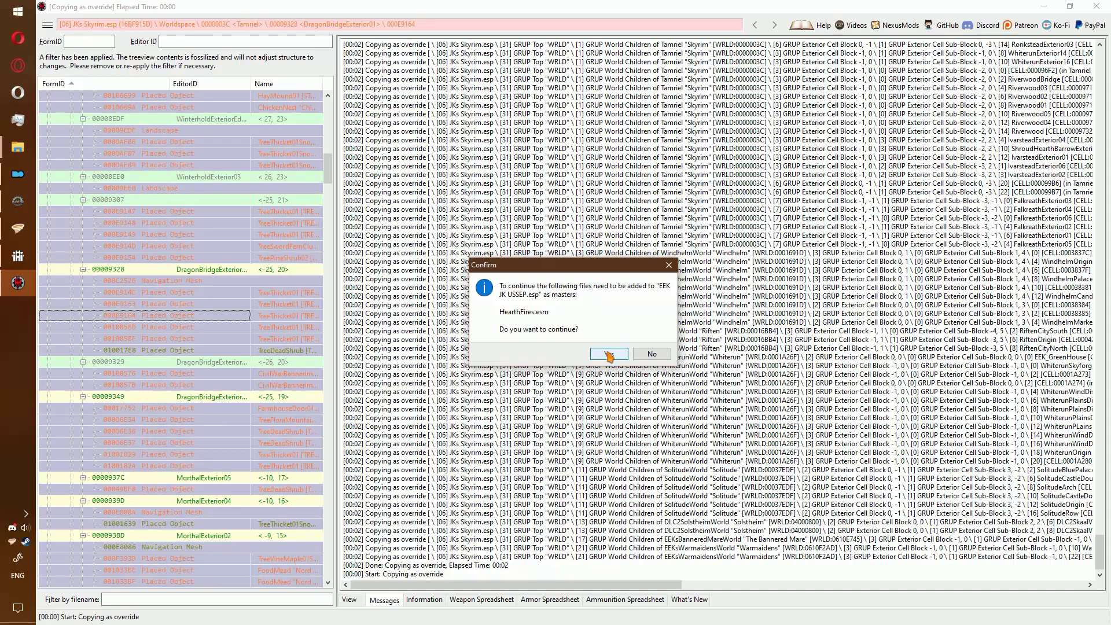
{"action": "left_click", "coordinate": [609, 354]}
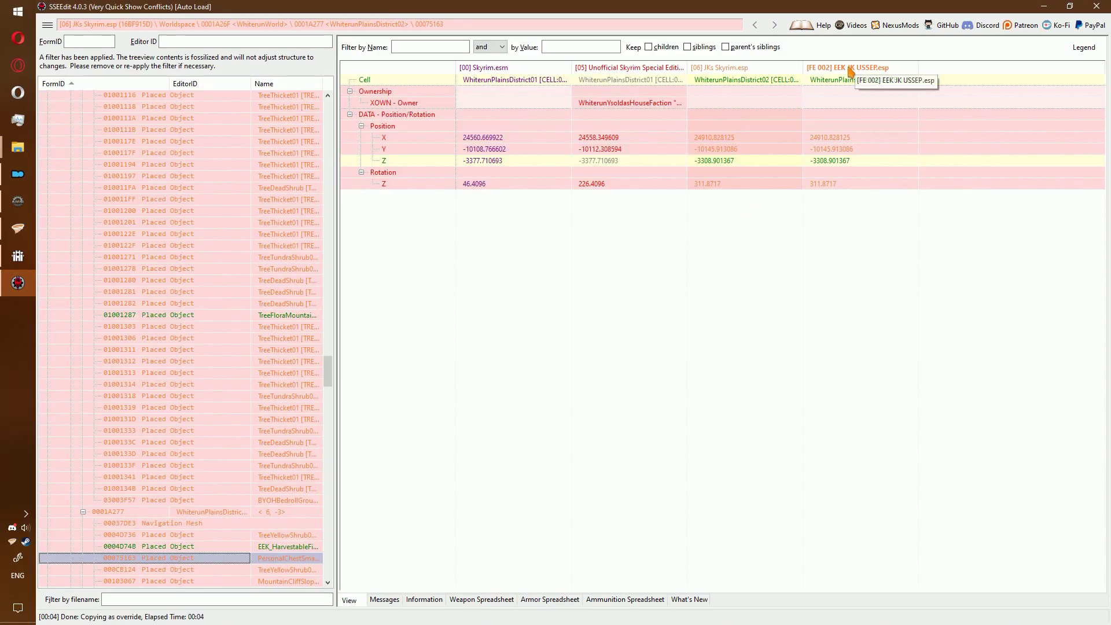
Carry the Unofficial Patch's XOWN - Owner over to EEK JK USSEP.esp for WhiterunPlainsDistrict02's placed object 00075163.
{"action": "left_click_drag", "start_coordinate": [657, 93], "coordinate": [845, 92]}
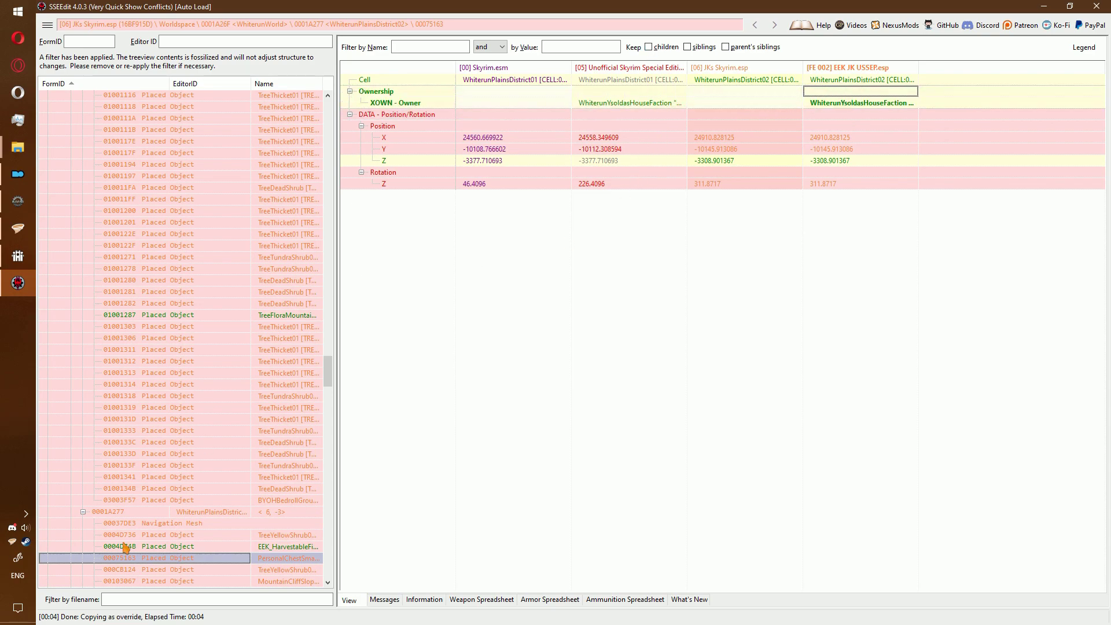
Carry the Unofficial Patch's XOWN - Owner over to EEK JK USSEP.esp for WhiterunPlainsDistrict01's placed object 0004D74E.
{"action": "scroll", "coordinate": [278, 365], "scroll_direction": "down", "scroll_amount": 7}
{"action": "key", "text": "Down"}
{"action": "key", "text": "Down"}
{"action": "key", "text": "Down"}
{"action": "key", "text": "Down"}
{"action": "key", "text": "Down"}
{"action": "key", "text": "Down"}
{"action": "key", "text": "Down"}
{"action": "key", "text": "Down"}
{"action": "key", "text": "Down"}
{"action": "key", "text": "Down"}
{"action": "key", "text": "Down"}
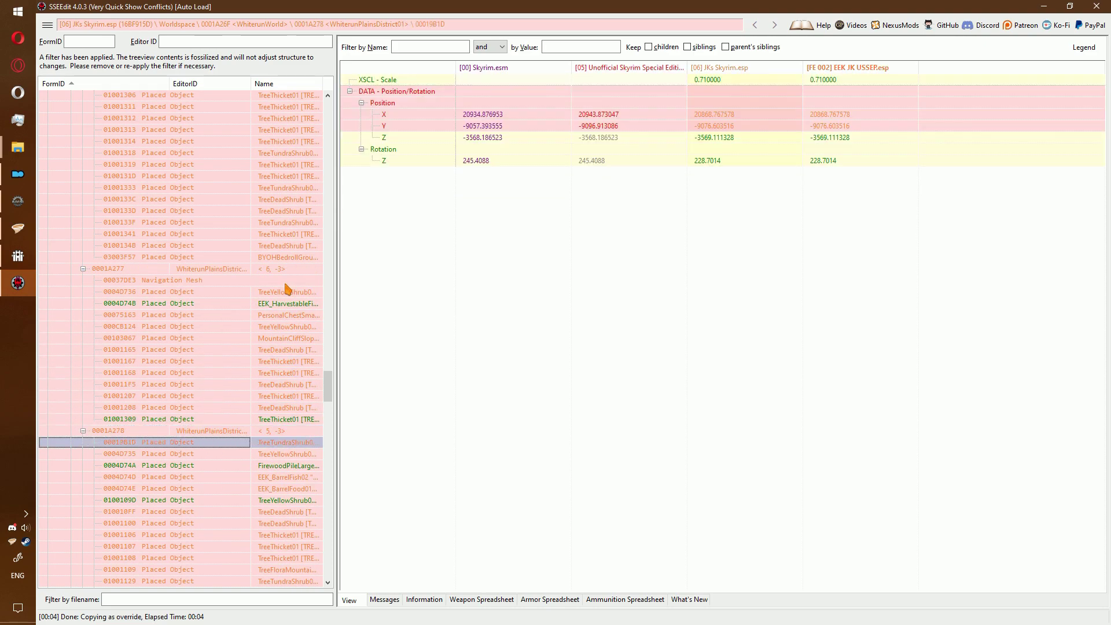
{"action": "key", "text": "Down"}
{"action": "key", "text": "Down"}
{"action": "key", "text": "Down"}
{"action": "key", "text": "Down"}
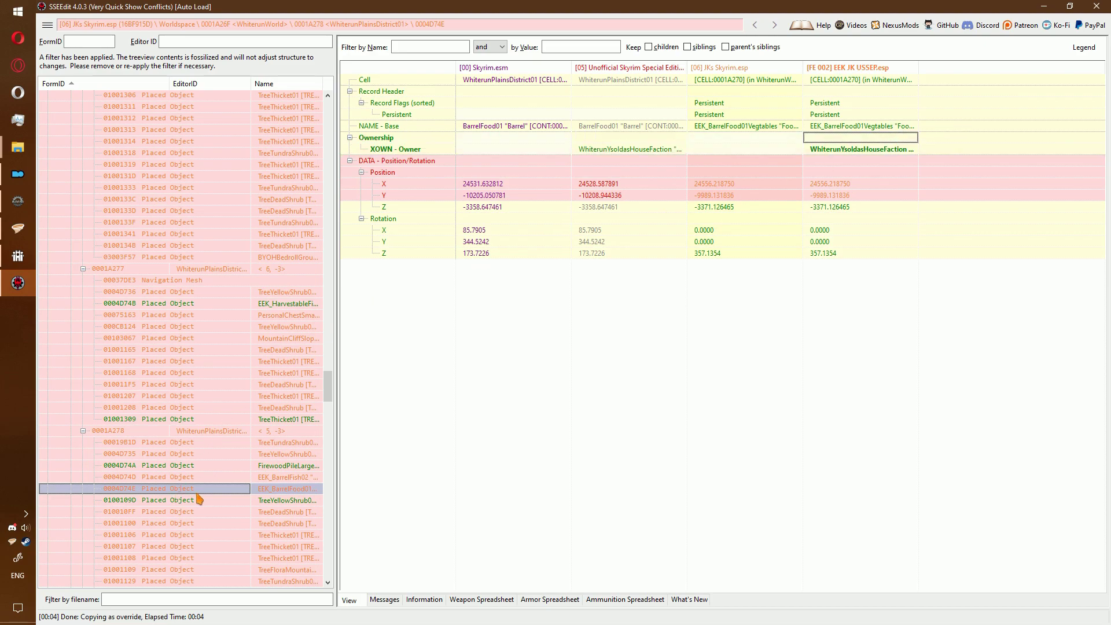
Collapse the whole record tree of JKs Skyrim.esp back to its file entry.
{"action": "key", "text": "Left"}
{"action": "key", "text": "Left"}
{"action": "key", "text": "Left"}
{"action": "key", "text": "Left"}
{"action": "key", "text": "Left"}
{"action": "key", "text": "Left"}
{"action": "key", "text": "Left"}
{"action": "key", "text": "Left"}
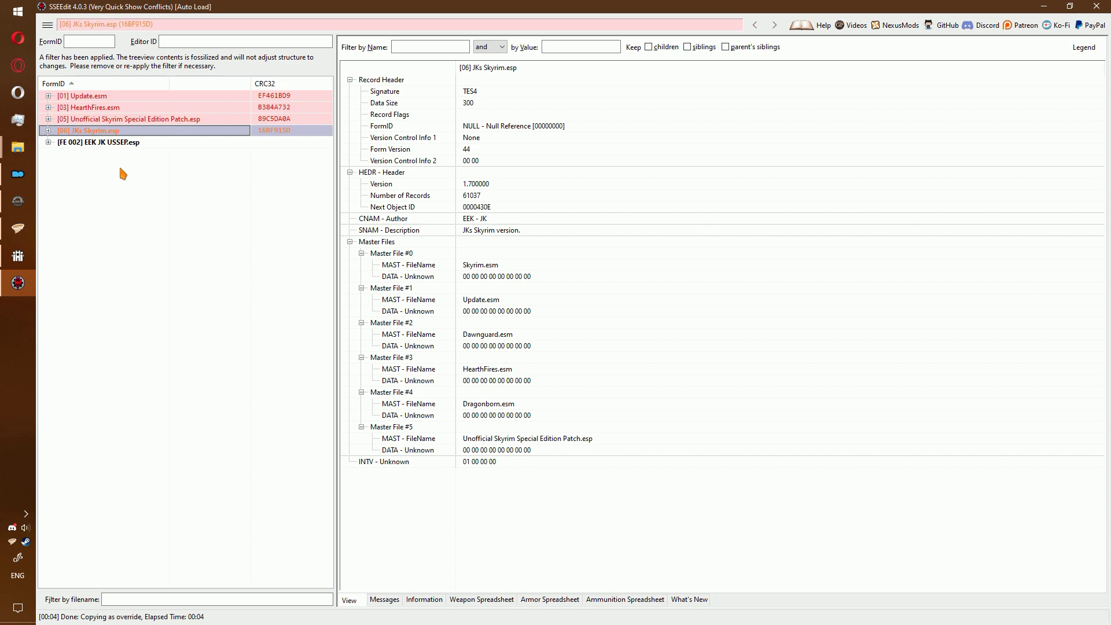
Add all offered masters to EEK JK USSEP.esp: Dawnguard.esm, the Unofficial Patch, JK's Skyrim - Stone Walls Consistency Patch.esp and JK USSEP.esp.
{"action": "right_click", "coordinate": [148, 142]}
{"action": "left_click", "coordinate": [249, 494]}
{"action": "right_click", "coordinate": [550, 359]}
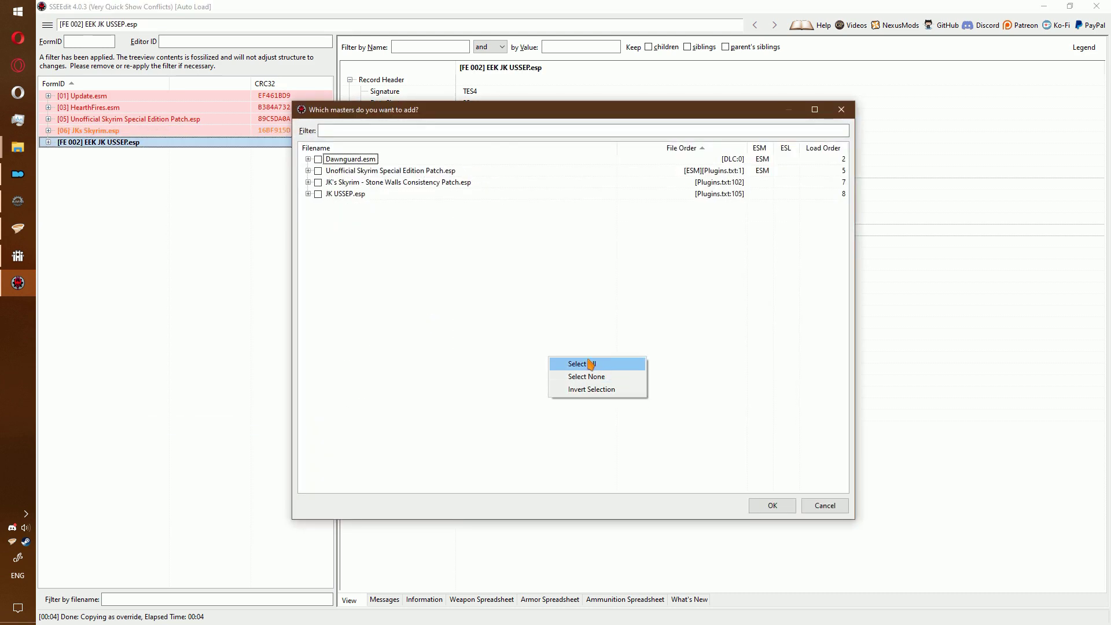
{"action": "left_click", "coordinate": [594, 365]}
{"action": "left_click", "coordinate": [771, 506]}
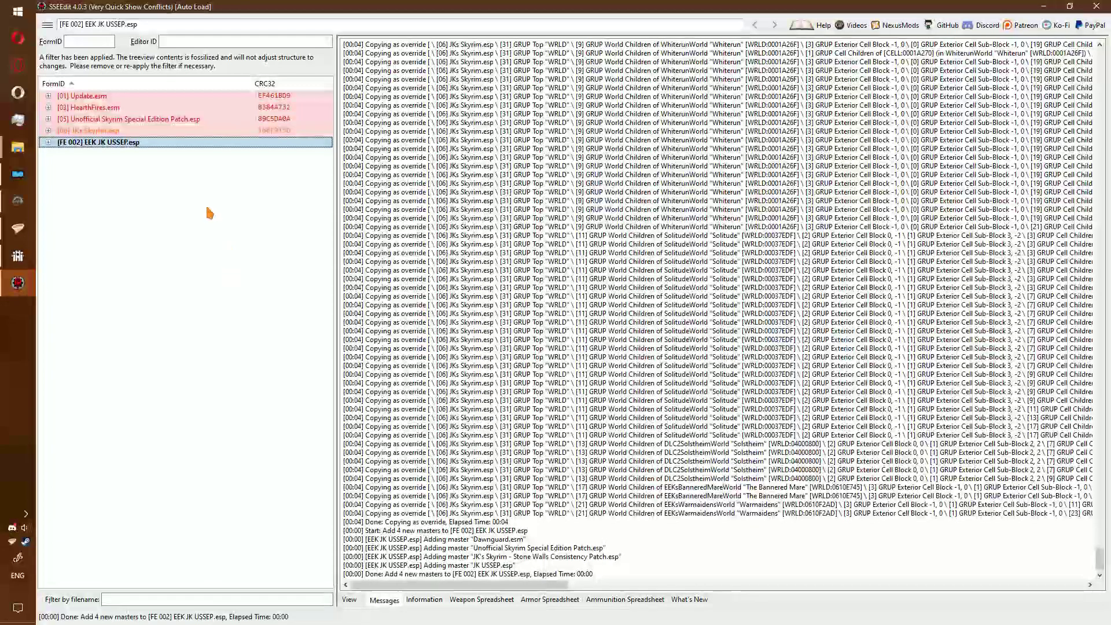
Create a ModGroup named EEK JK USSEP from all the listed plugins.
{"action": "key", "text": "ctrl+a"}
{"action": "type", "text": "EEK "}
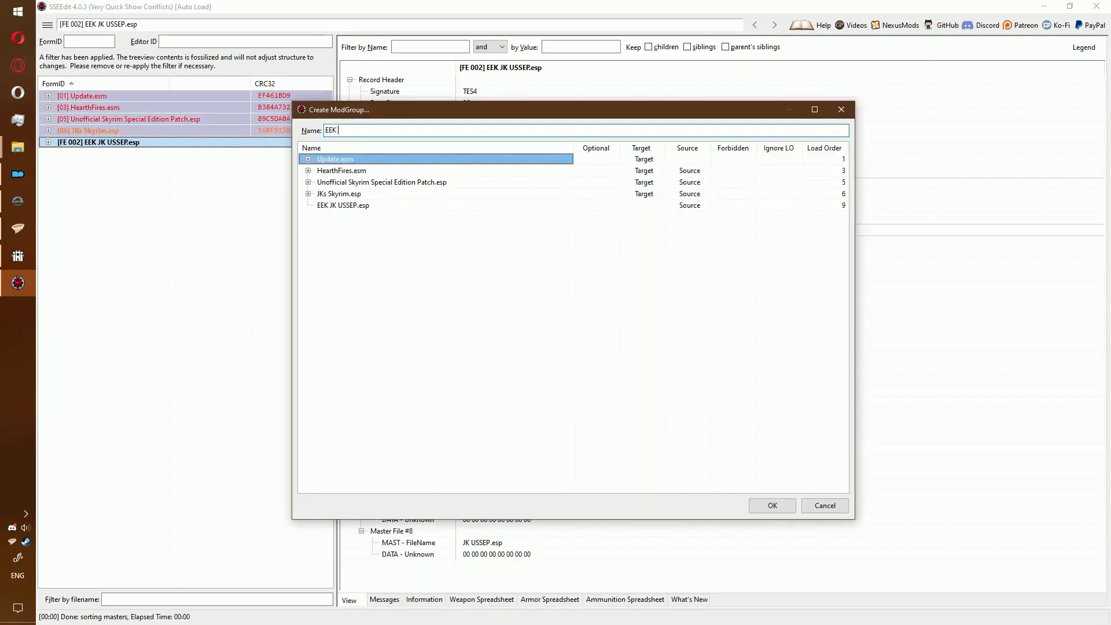
{"action": "type", "text": "JK USSEP"}
{"action": "key", "text": "Return"}
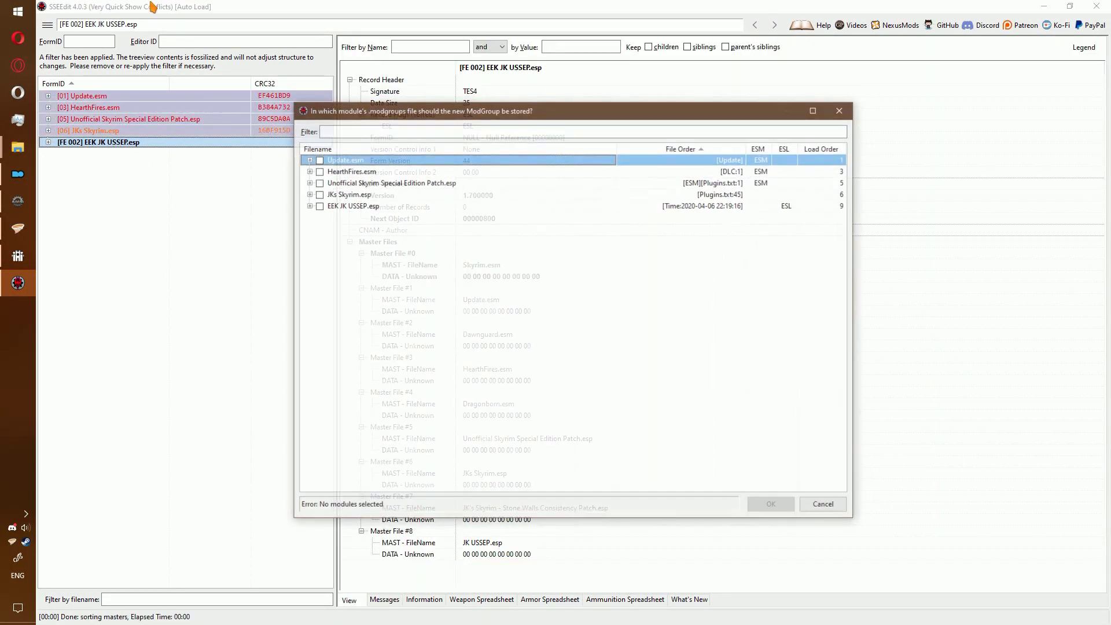
{"action": "key", "text": "Return"}
Run LOOT from Mod Organizer to sort the plugin load order, and close it.
{"action": "left_click", "coordinate": [1044, 72]}
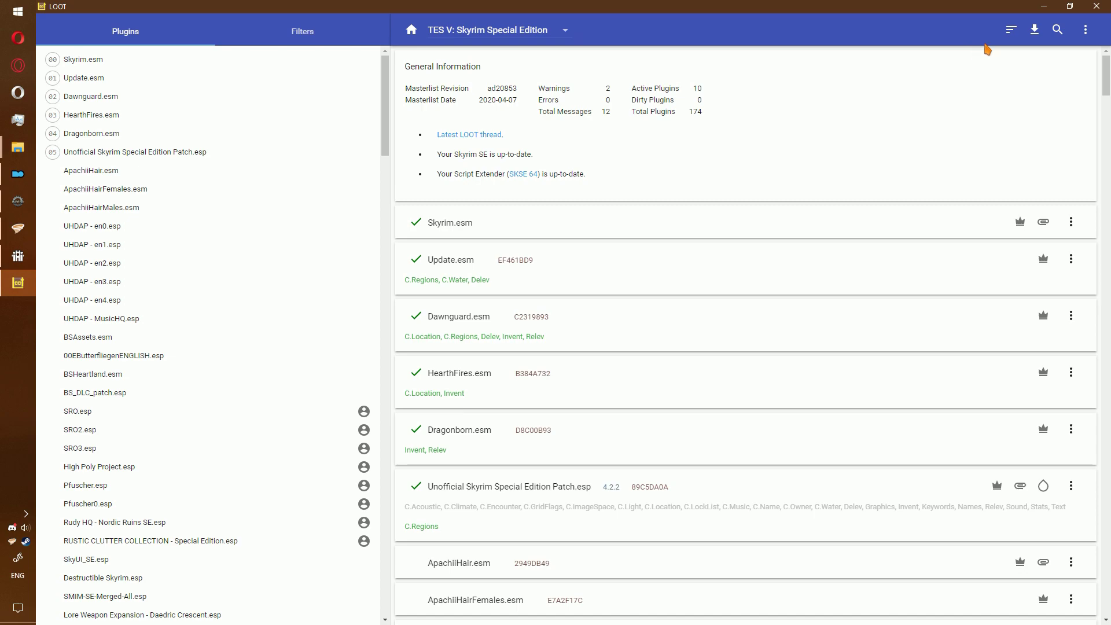
{"action": "left_click", "coordinate": [1096, 6]}
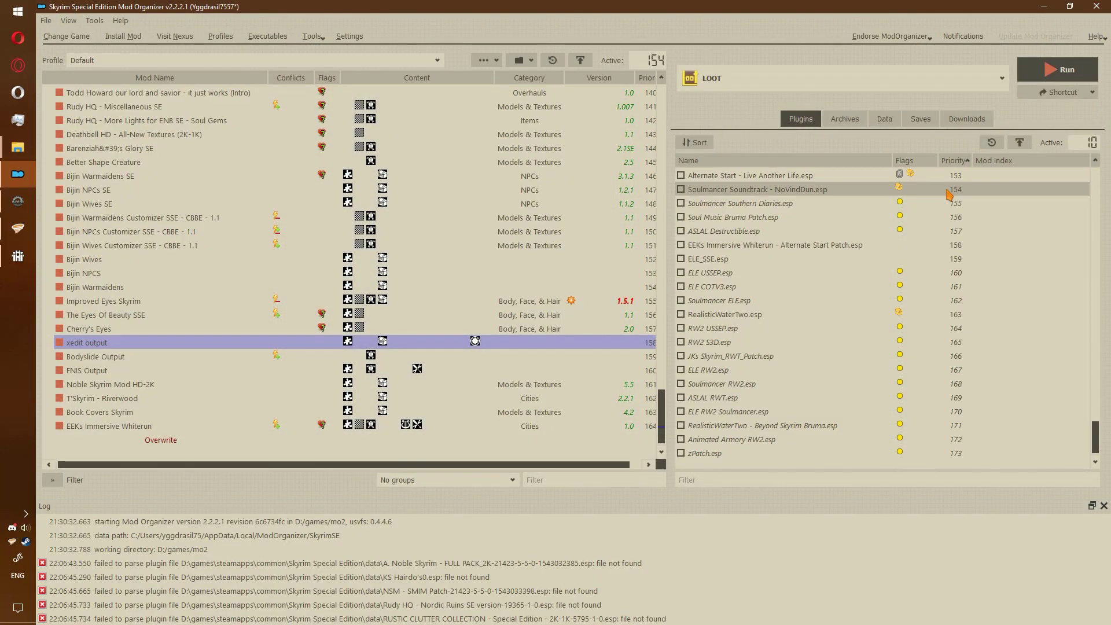
Filter Mod Organizer's plugins by "t's", enable T'Skyrim Riverwood.esp and launch SSEEdit VQSC.
{"action": "type", "text": "t's"}
{"action": "left_click", "coordinate": [839, 78]}
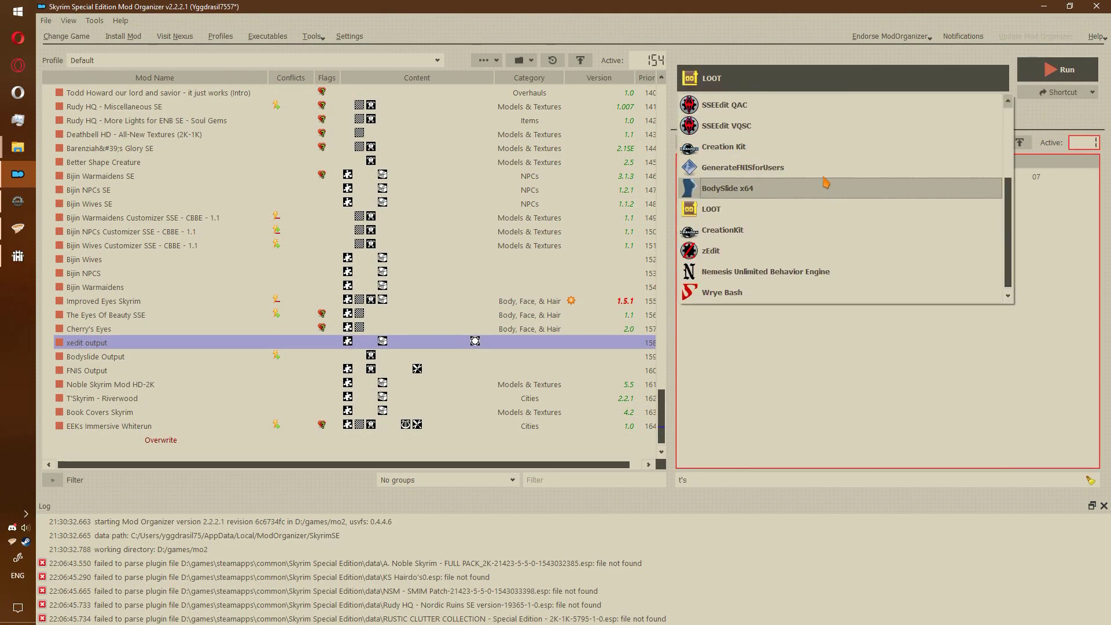
{"action": "left_click", "coordinate": [728, 126]}
{"action": "left_click", "coordinate": [1055, 69]}
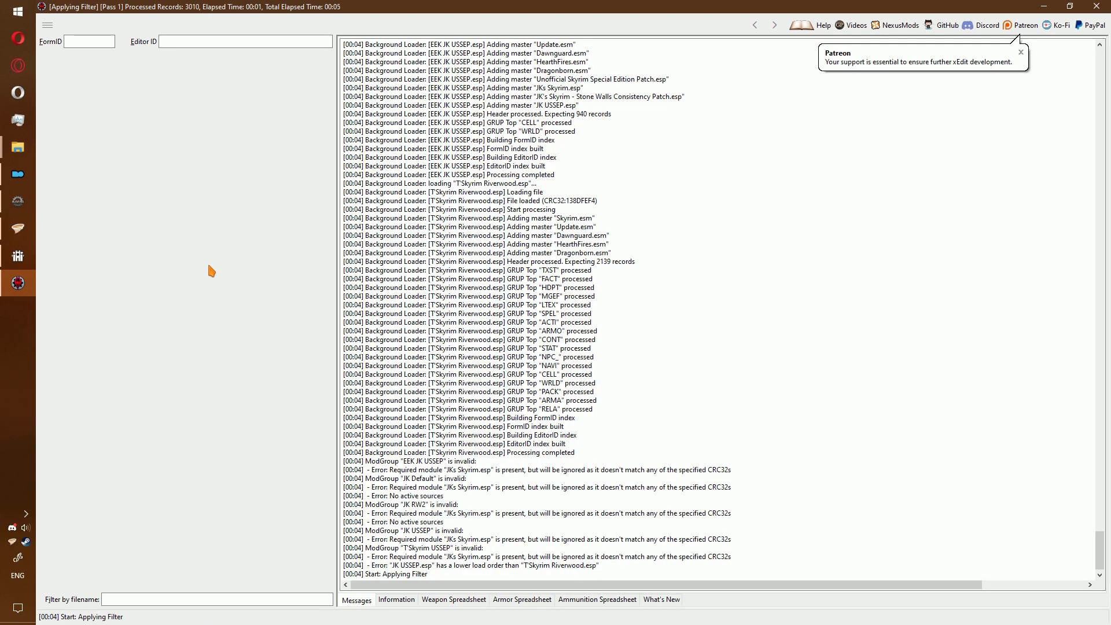
Examine the conflicts in T'Skyrim Riverwood.esp's first Tamriel cells, including the RiverwoodBridge cell and its landscape record.
{"action": "key", "text": "Down"}
{"action": "key", "text": "Down"}
{"action": "key", "text": "Down"}
{"action": "key", "text": "Down"}
{"action": "key", "text": "Down"}
{"action": "key", "text": "Down"}
{"action": "key", "text": "Down"}
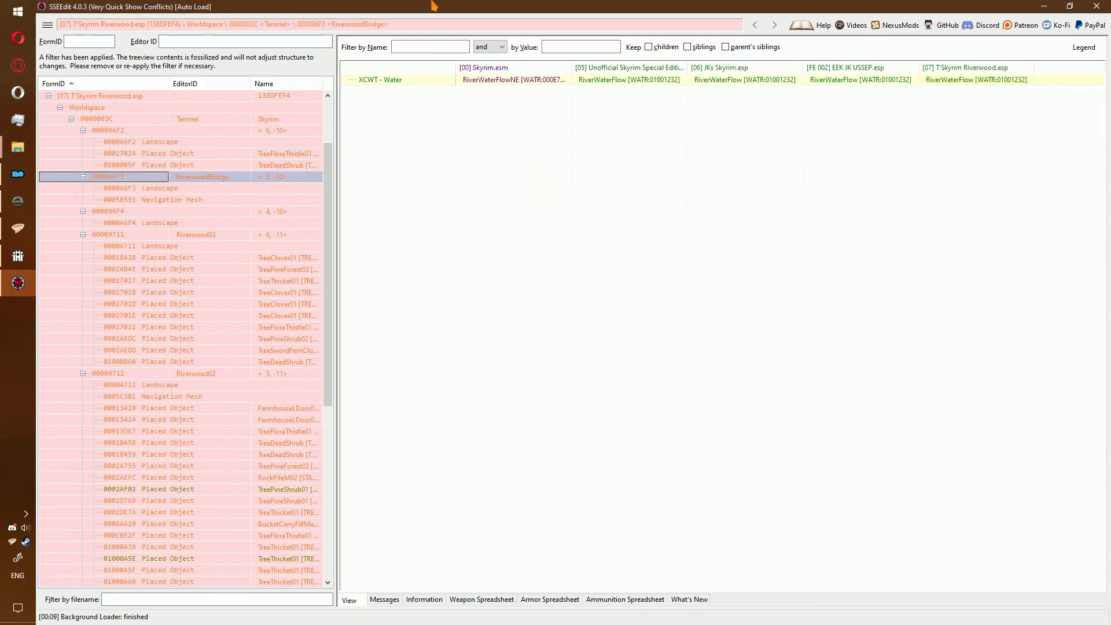
{"action": "key", "text": "Up"}
{"action": "key", "text": "Down"}
{"action": "key", "text": "Down"}
{"action": "key", "text": "Down"}
{"action": "key", "text": "Down"}
{"action": "key", "text": "Down"}
{"action": "key", "text": "Down"}
{"action": "key", "text": "Down"}
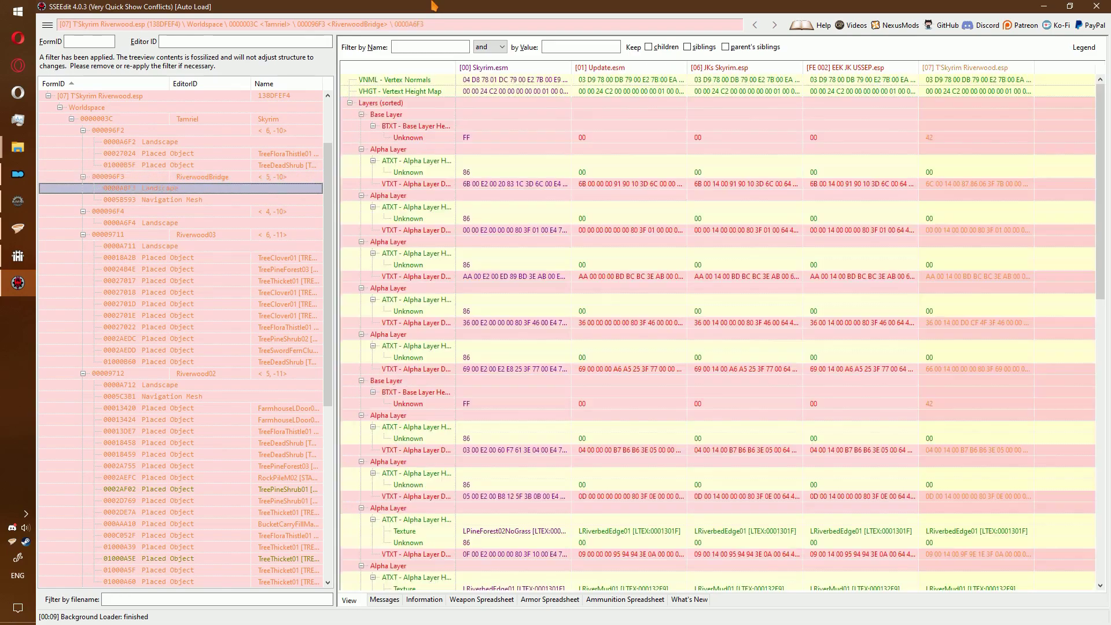
Check the placed-object conflicts in T'Skyrim Riverwood.esp's Riverwood03 cell against the Unofficial Patch.
{"action": "key", "text": "Down"}
{"action": "key", "text": "Down"}
{"action": "key", "text": "Down"}
{"action": "key", "text": "Down"}
{"action": "key", "text": "Down"}
{"action": "key", "text": "Down"}
{"action": "key", "text": "Down"}
{"action": "key", "text": "Down"}
{"action": "key", "text": "Down"}
{"action": "key", "text": "Down"}
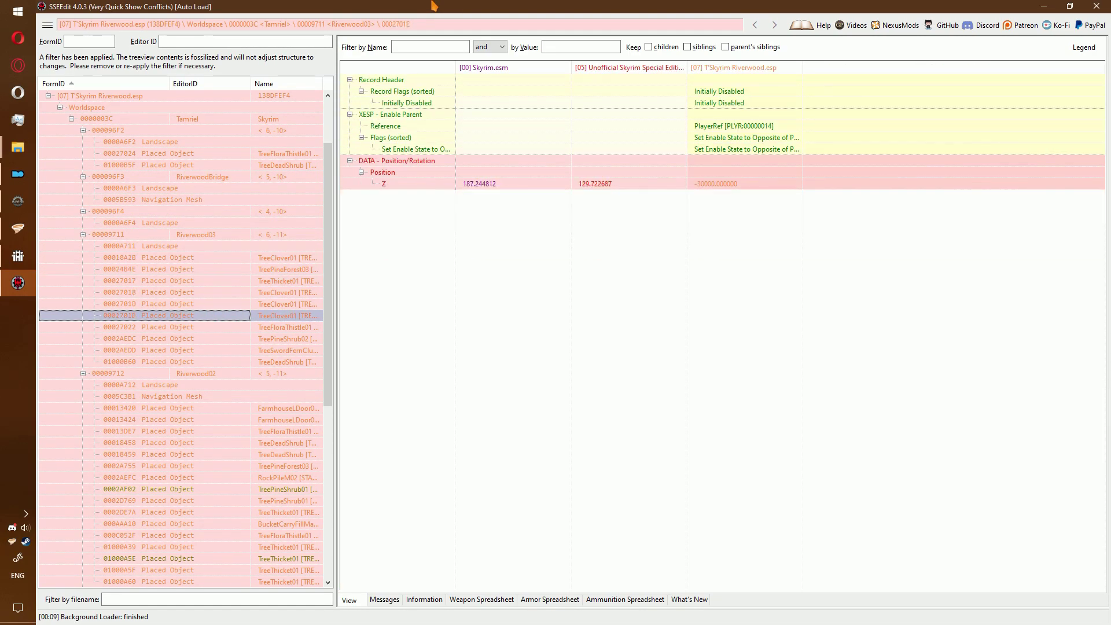
{"action": "key", "text": "Up"}
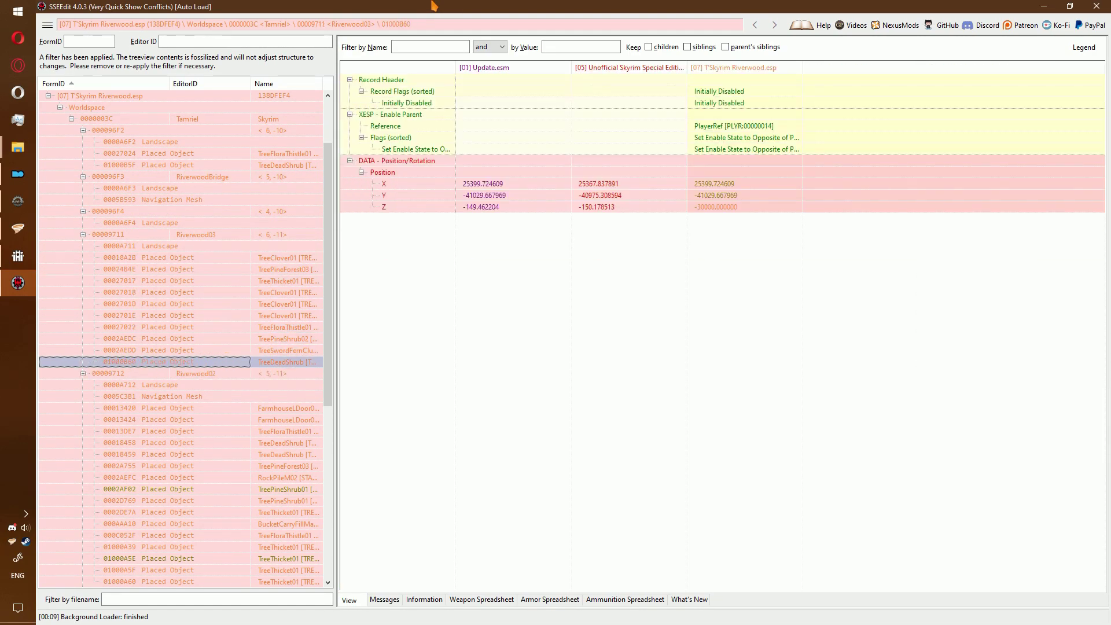
Review the landscape, navigation mesh and placed-object conflicts in T'Skyrim Riverwood.esp's Riverwood02 cell.
{"action": "key", "text": "Down"}
{"action": "key", "text": "Down"}
{"action": "key", "text": "Down"}
{"action": "key", "text": "Down"}
{"action": "key", "text": "Down"}
{"action": "key", "text": "Down"}
{"action": "key", "text": "Down"}
{"action": "key", "text": "Down"}
{"action": "key", "text": "Down"}
{"action": "key", "text": "Down"}
{"action": "key", "text": "Down"}
{"action": "key", "text": "Down"}
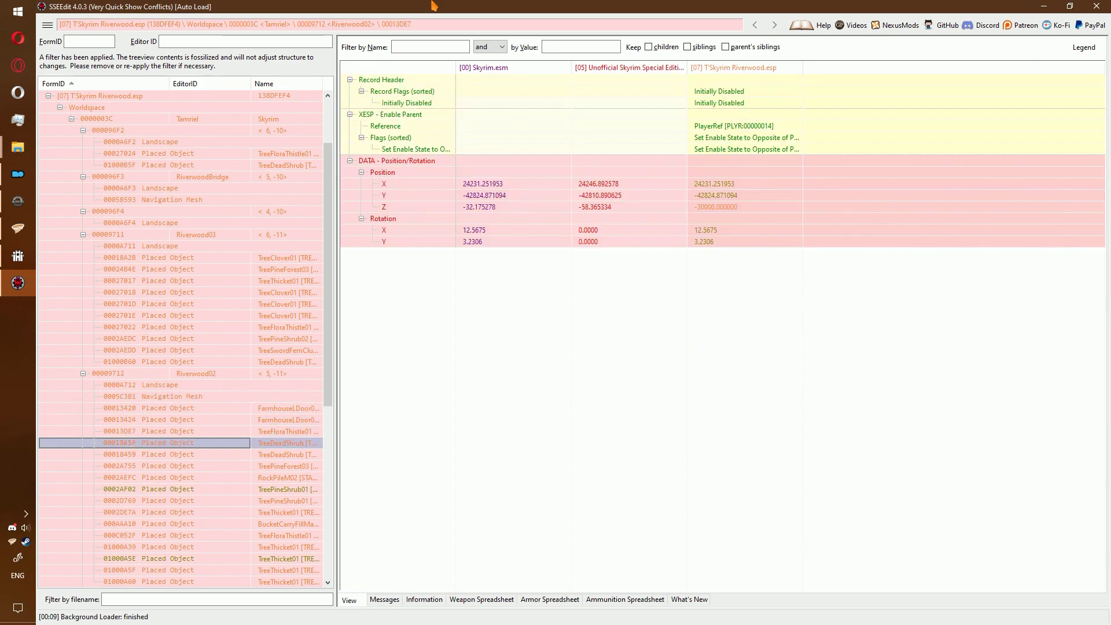
{"action": "key", "text": "Down"}
{"action": "key", "text": "Down"}
{"action": "key", "text": "Down"}
{"action": "key", "text": "Down"}
{"action": "key", "text": "Down"}
{"action": "key", "text": "Down"}
{"action": "key", "text": "Down"}
{"action": "key", "text": "Down"}
{"action": "key", "text": "Down"}
{"action": "key", "text": "Down"}
{"action": "key", "text": "Down"}
{"action": "key", "text": "Down"}
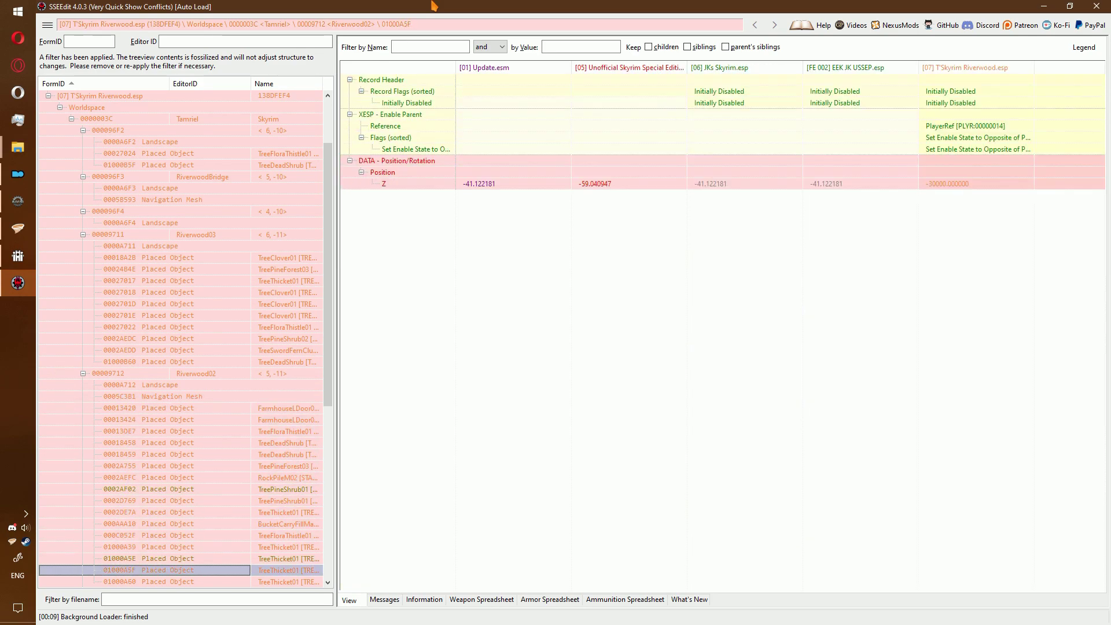
Review the remaining T'Skyrim Riverwood.esp conflicts from the Riverwood01 cell through RiverwoodEdge01.
{"action": "key", "text": "Down"}
{"action": "key", "text": "Down"}
{"action": "key", "text": "Down"}
{"action": "key", "text": "Down"}
{"action": "key", "text": "Down"}
{"action": "key", "text": "Down"}
{"action": "key", "text": "Down"}
{"action": "key", "text": "Down"}
{"action": "key", "text": "Down"}
{"action": "key", "text": "Down"}
{"action": "key", "text": "Down"}
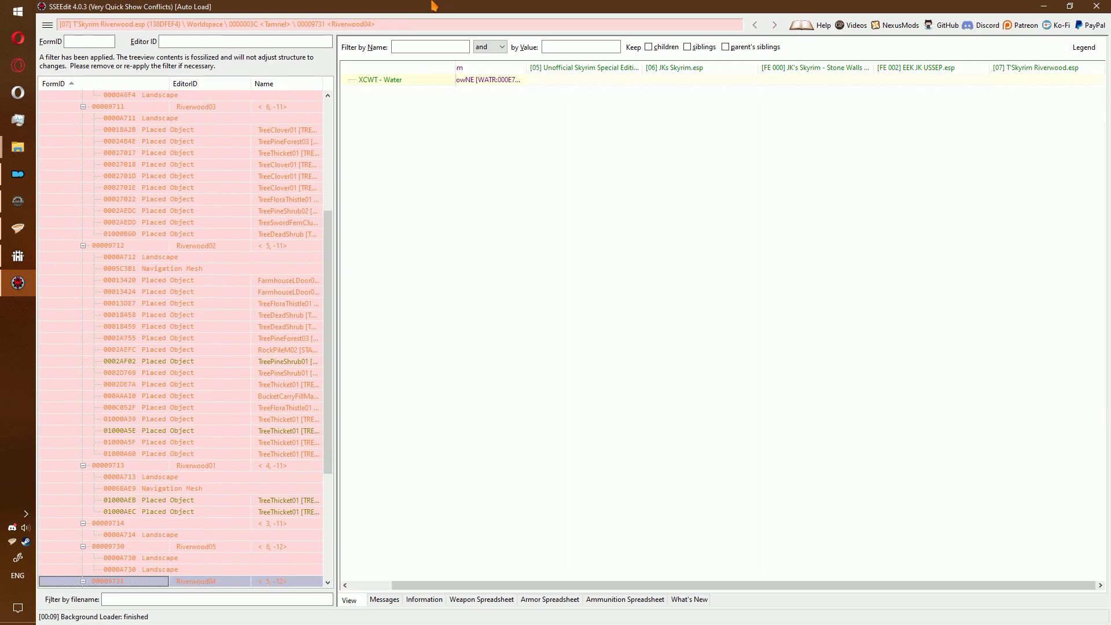
{"action": "key", "text": "Down"}
{"action": "key", "text": "Down"}
{"action": "key", "text": "Down"}
{"action": "key", "text": "Down"}
{"action": "key", "text": "Down"}
{"action": "key", "text": "Down"}
{"action": "key", "text": "Down"}
{"action": "key", "text": "Down"}
{"action": "key", "text": "Down"}
{"action": "key", "text": "Down"}
{"action": "key", "text": "Down"}
{"action": "key", "text": "Down"}
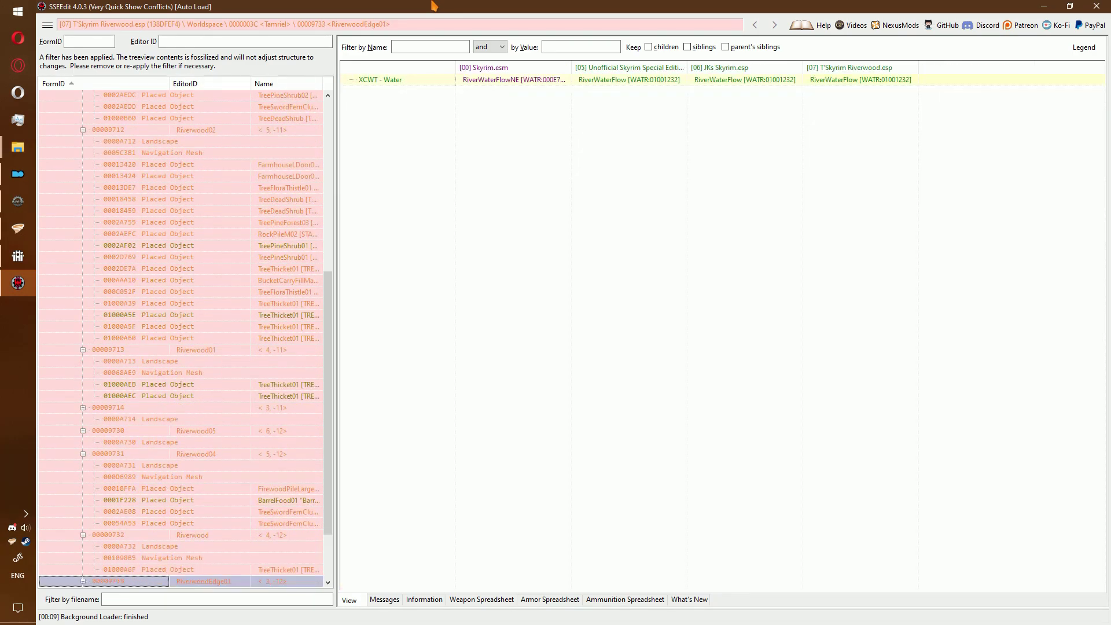
Collapse the whole record tree of T'Skyrim Riverwood.esp back to its file entry.
{"action": "key", "text": "Left"}
{"action": "key", "text": "Left"}
{"action": "key", "text": "Left"}
{"action": "key", "text": "Left"}
{"action": "key", "text": "Left"}
{"action": "key", "text": "Left"}
{"action": "key", "text": "Left"}
{"action": "key", "text": "Left"}
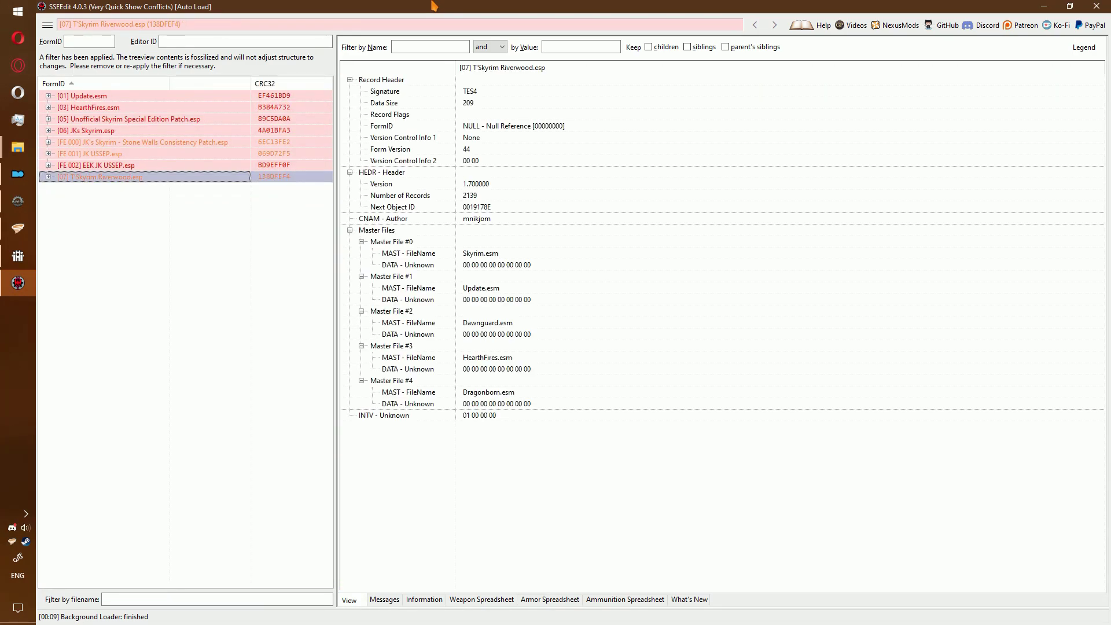
Create and activate a ModGroup named EEK JK T'Skyrim Riverwood from all listed plugins, stored with EEK JK USSEP.esp, and close SSEEdit.
{"action": "key", "text": "ctrl+a"}
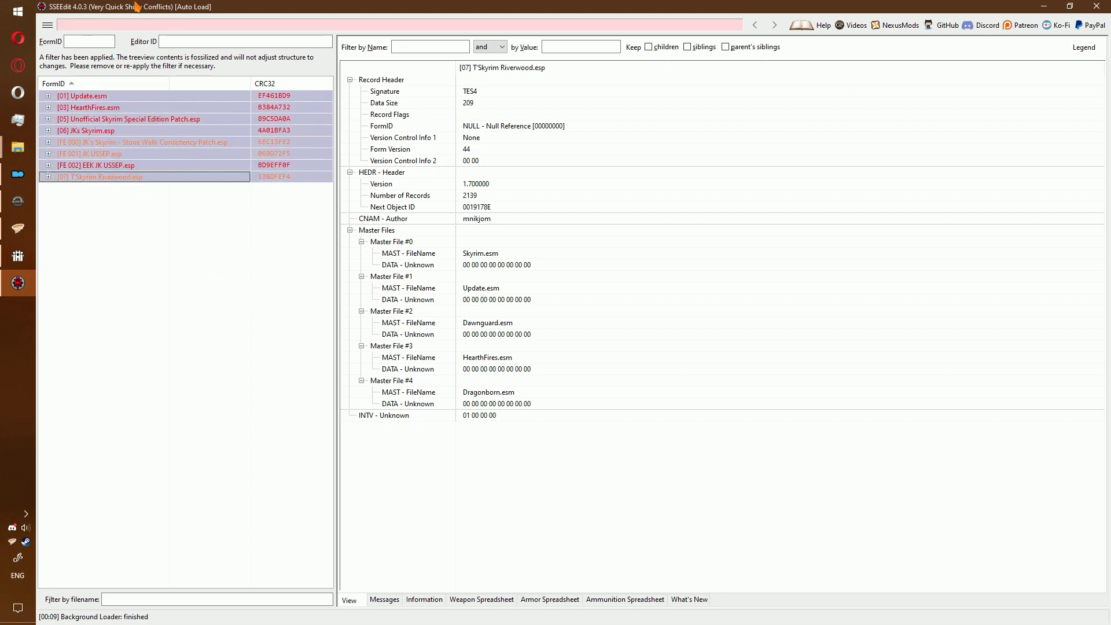
{"action": "key", "text": "ctrl+g"}
{"action": "key", "text": "Return"}
{"action": "type", "text": "EEK JK T'S"}
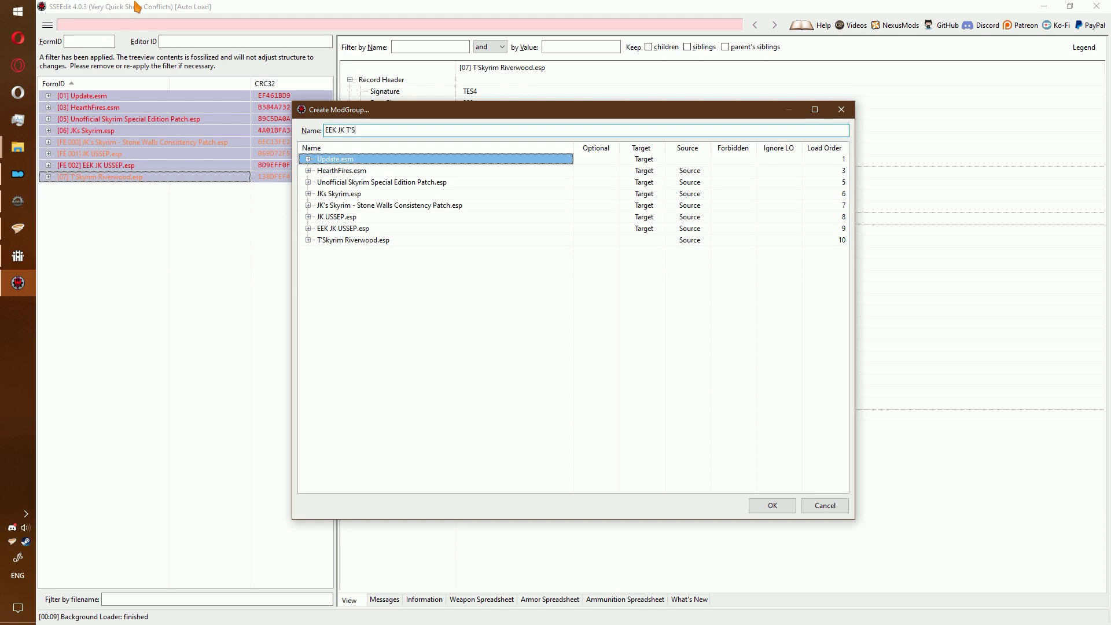
{"action": "type", "text": "kyrim Riverwood"}
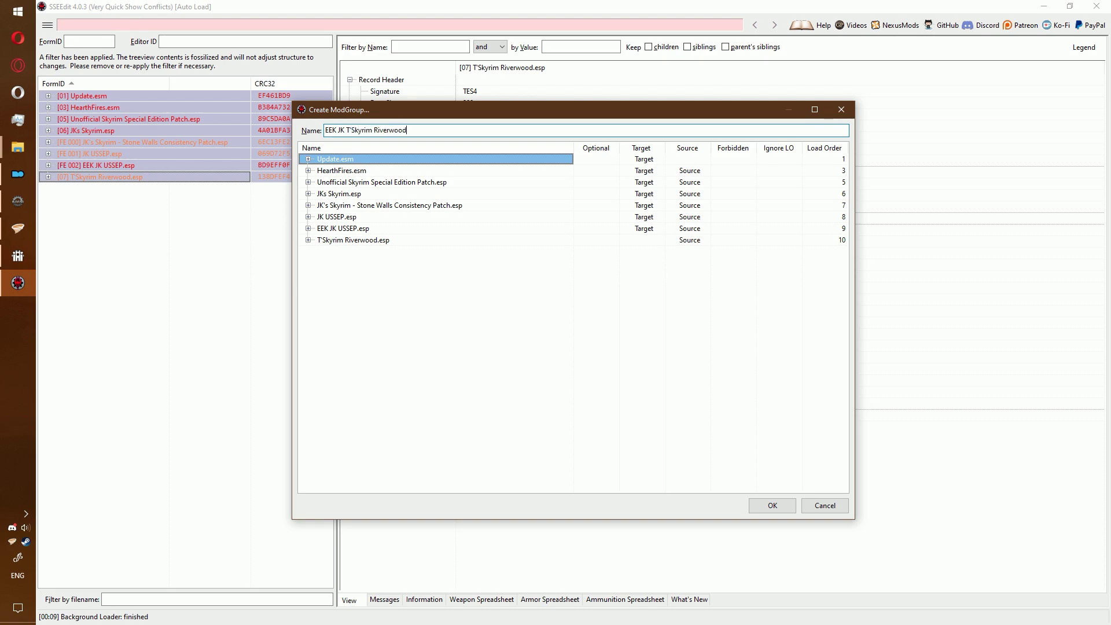
{"action": "key", "text": "Return"}
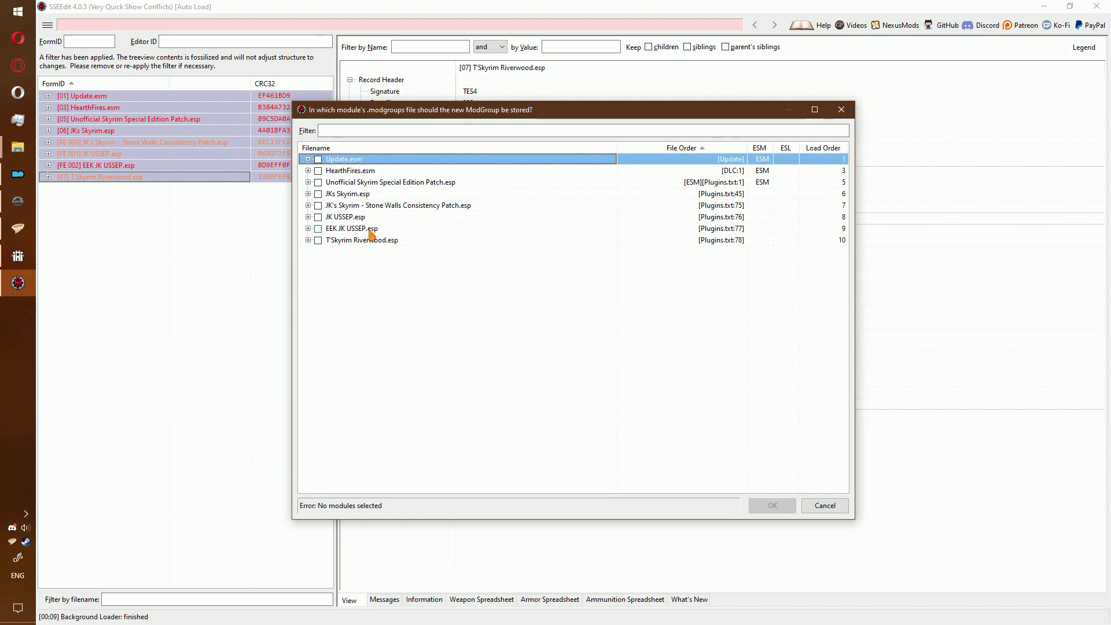
{"action": "double_click", "coordinate": [368, 230]}
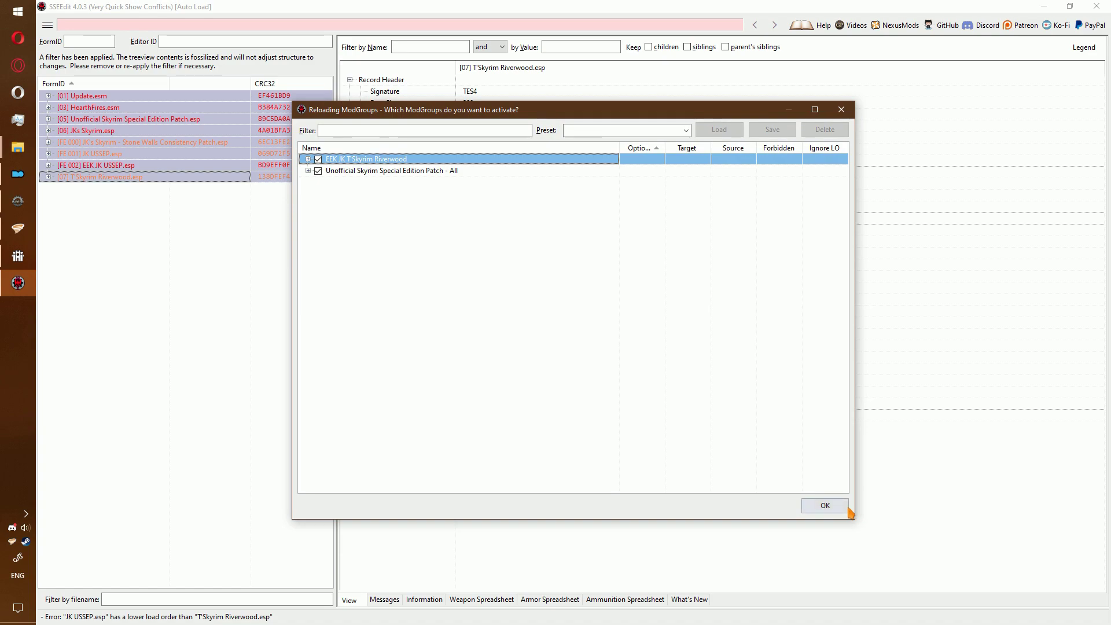
{"action": "left_click", "coordinate": [832, 506]}
{"action": "left_click", "coordinate": [1096, 6]}
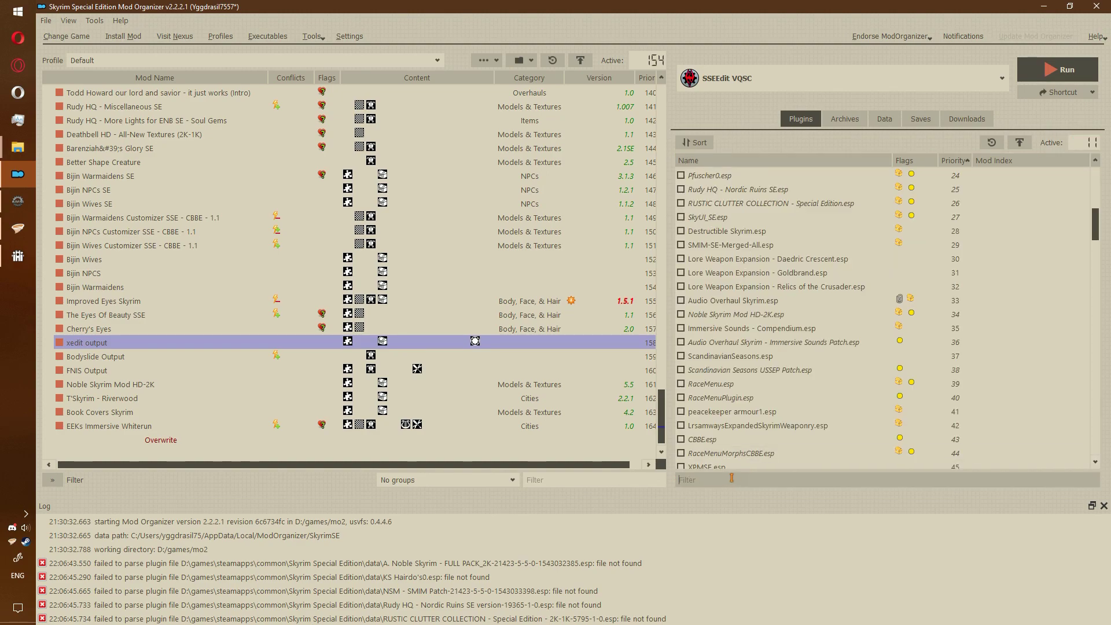
Disable all plugins in Mod Organizer and re-enable only Unofficial Skyrim Special Edition Patch.esp.
{"action": "right_click", "coordinate": [744, 383]}
{"action": "left_click", "coordinate": [819, 428]}
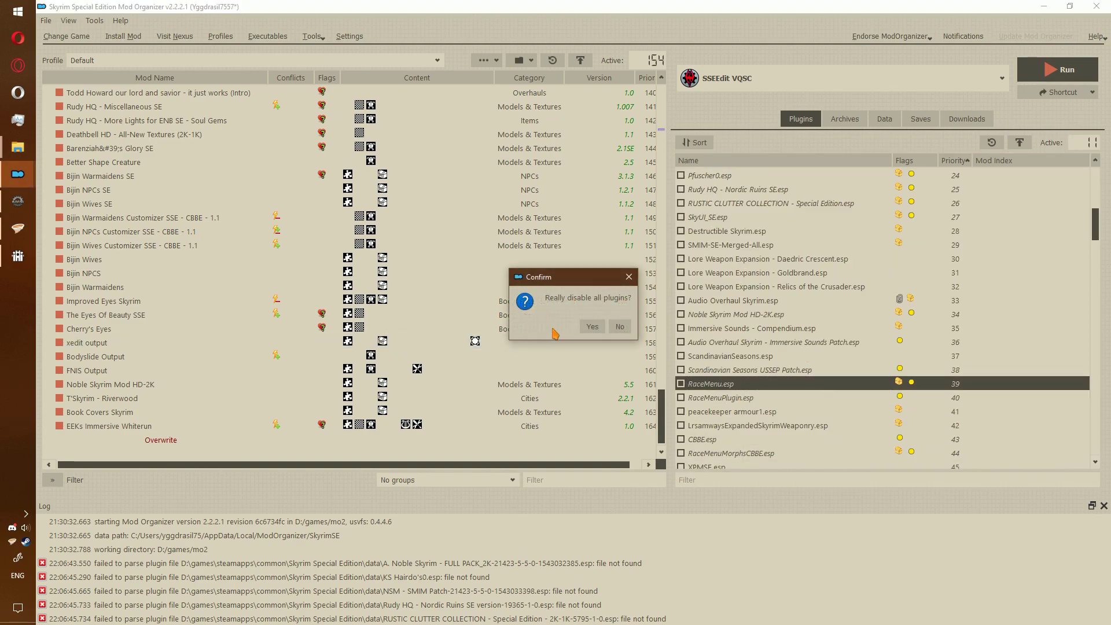
{"action": "left_click", "coordinate": [592, 326]}
{"action": "scroll", "coordinate": [726, 260], "scroll_direction": "up", "scroll_amount": 8}
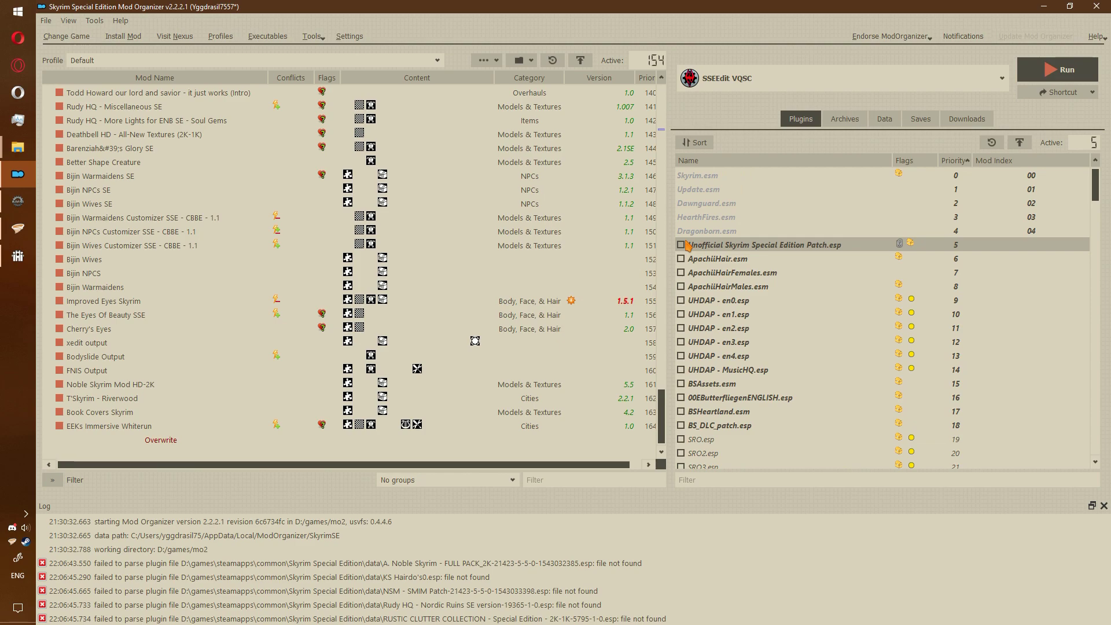
{"action": "left_click", "coordinate": [681, 245]}
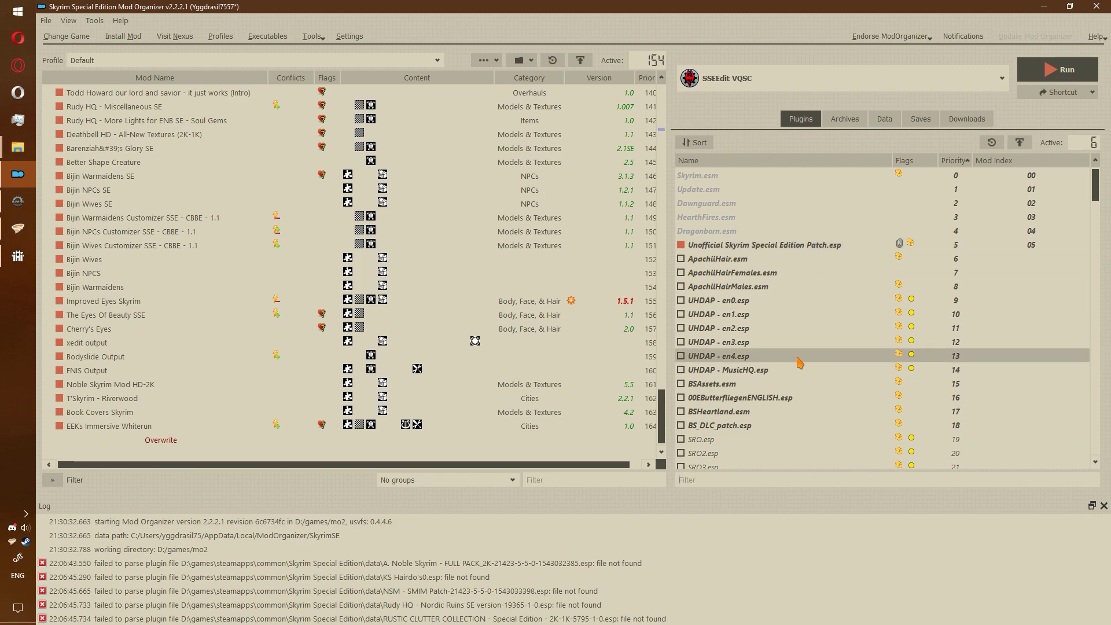
Filter the plugins by "book", enable Book Covers Skyrim.esp and launch SSEEdit VQSC.
{"action": "type", "text": "book"}
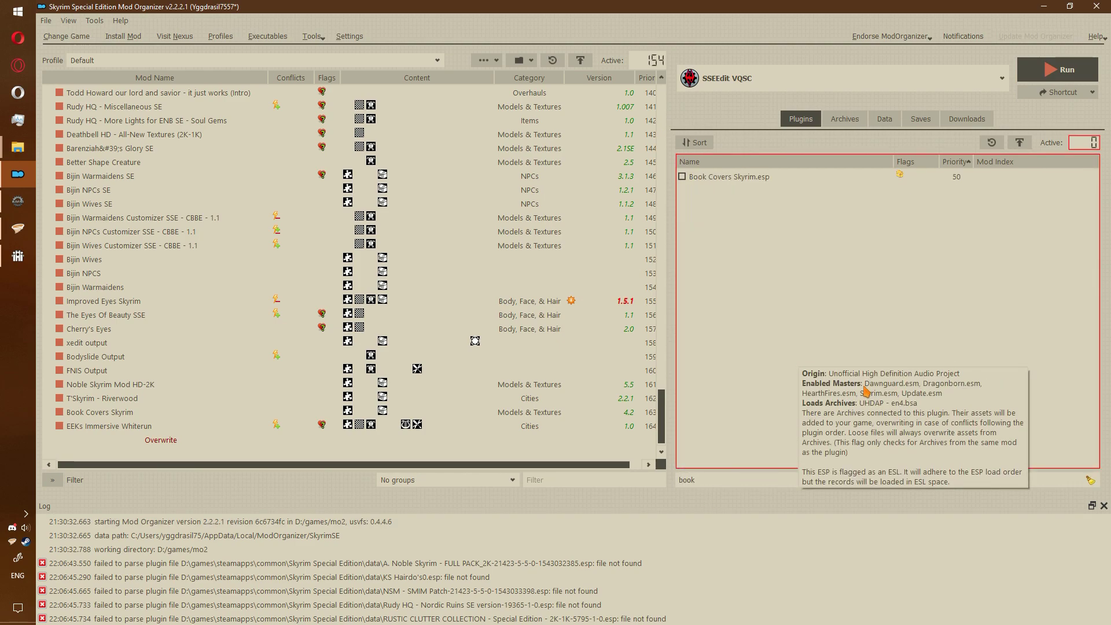
{"action": "left_click", "coordinate": [681, 177]}
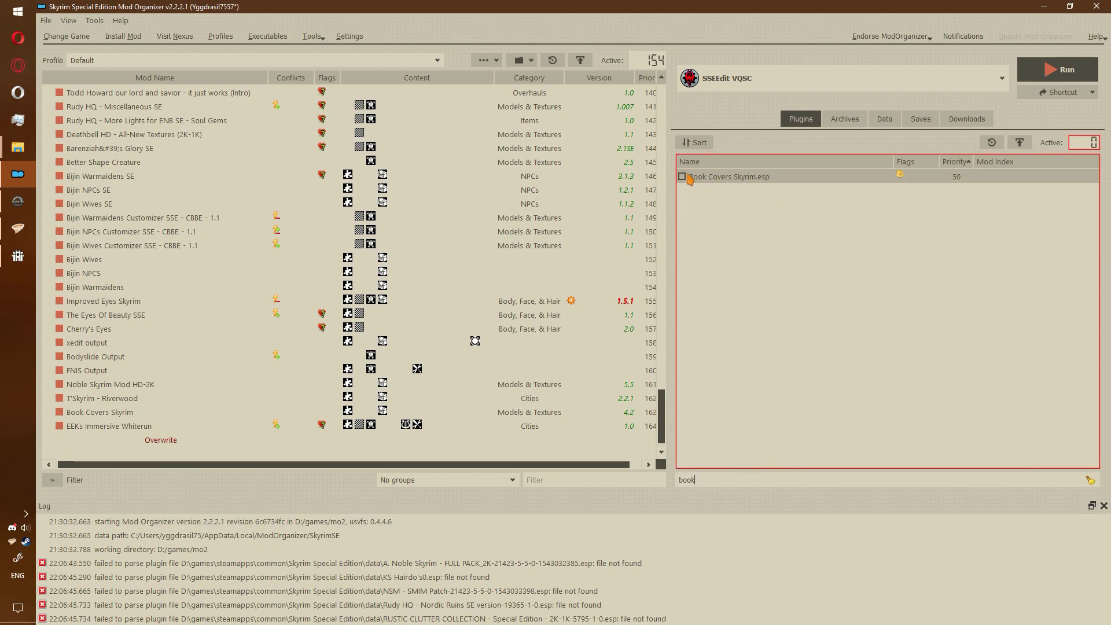
{"action": "left_click", "coordinate": [1018, 69]}
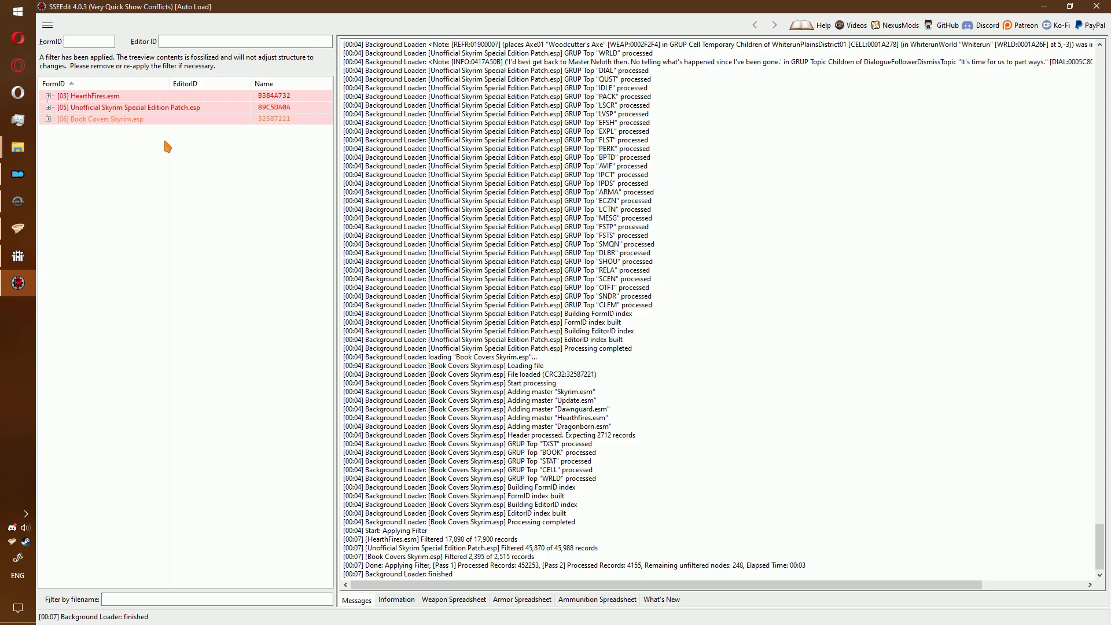
Copy all listed records of Unofficial Skyrim Special Edition Patch.esp as overrides into a new ESL-flagged esp named BCS USSEP.
{"action": "key", "text": "alt+Left"}
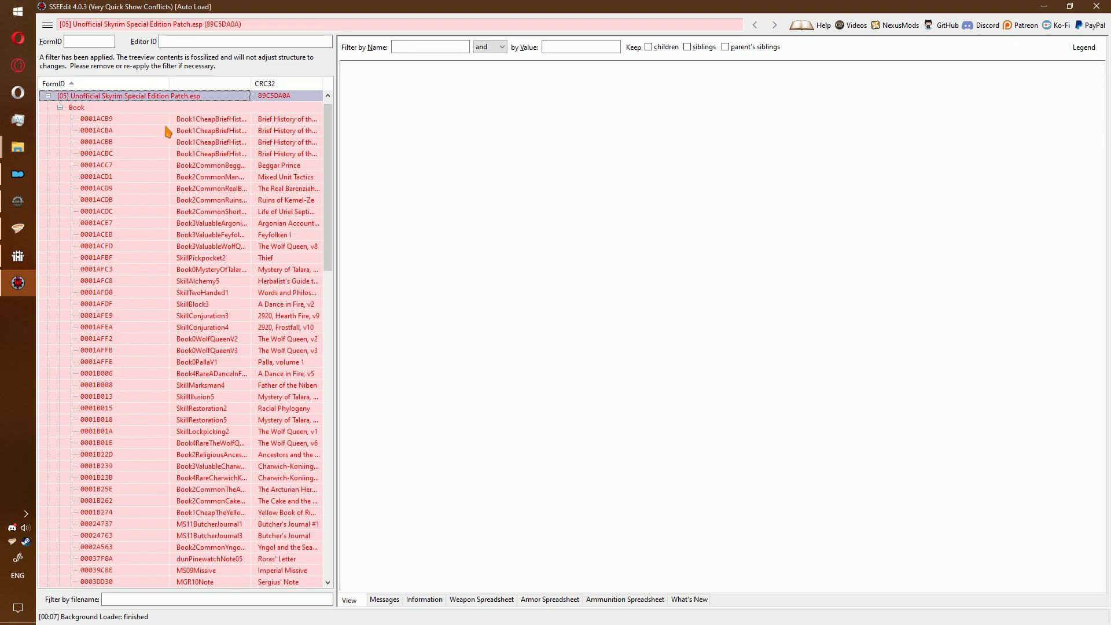
{"action": "key", "text": "ctrl+a"}
{"action": "scroll", "coordinate": [173, 278], "scroll_direction": "down", "scroll_amount": 15}
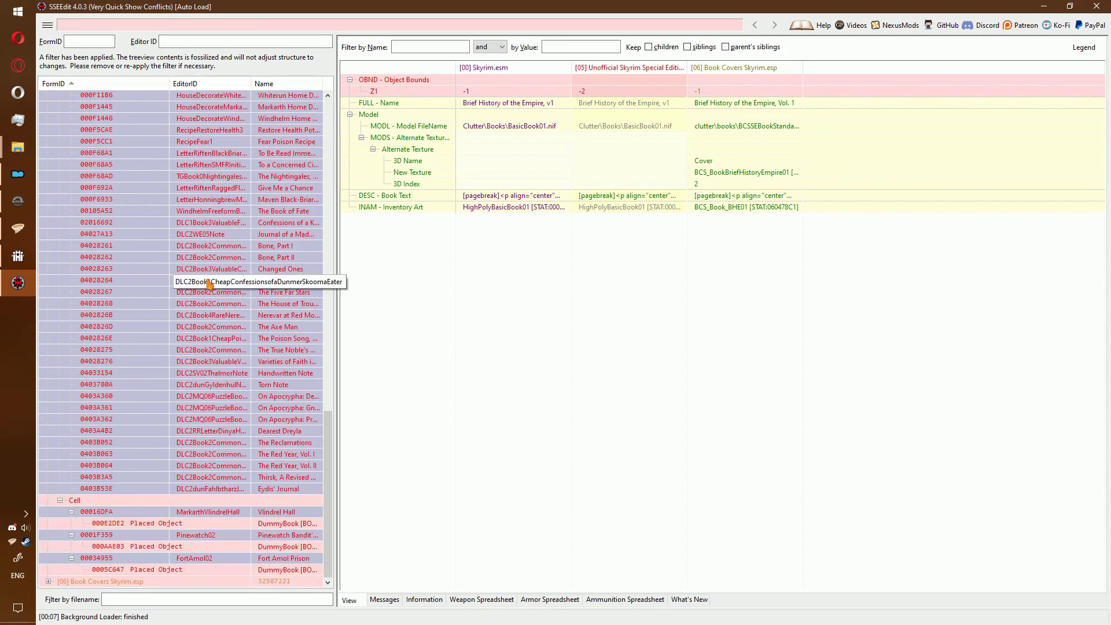
{"action": "right_click", "coordinate": [195, 407]}
{"action": "left_click", "coordinate": [261, 315]}
{"action": "left_click", "coordinate": [495, 382]}
{"action": "double_click", "coordinate": [721, 220]}
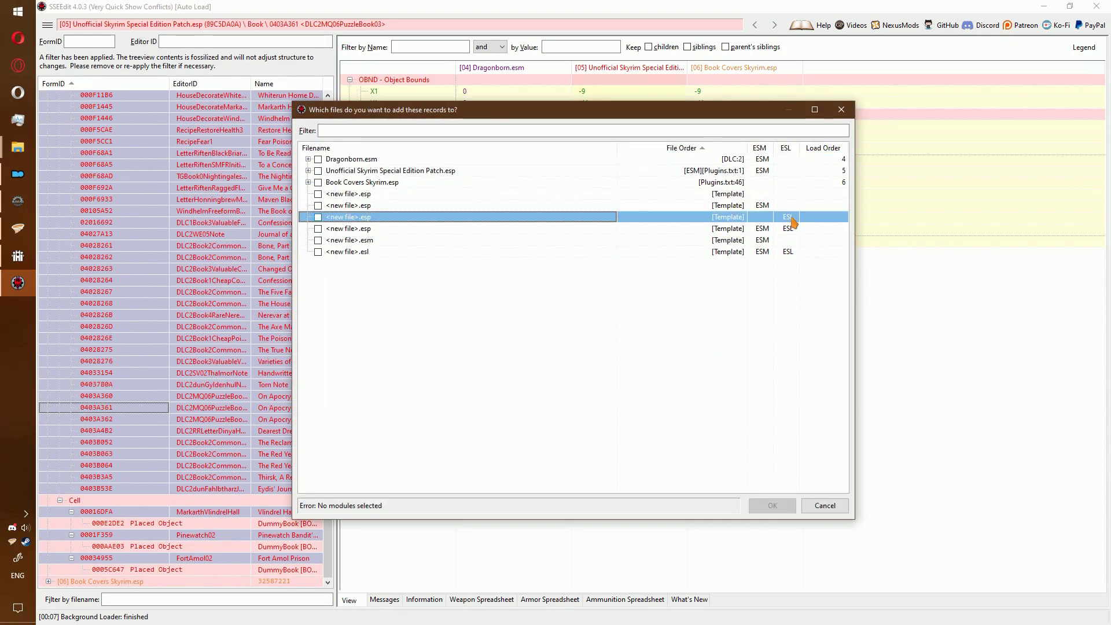
{"action": "type", "text": "Override"}
{"action": "key", "text": "Return"}
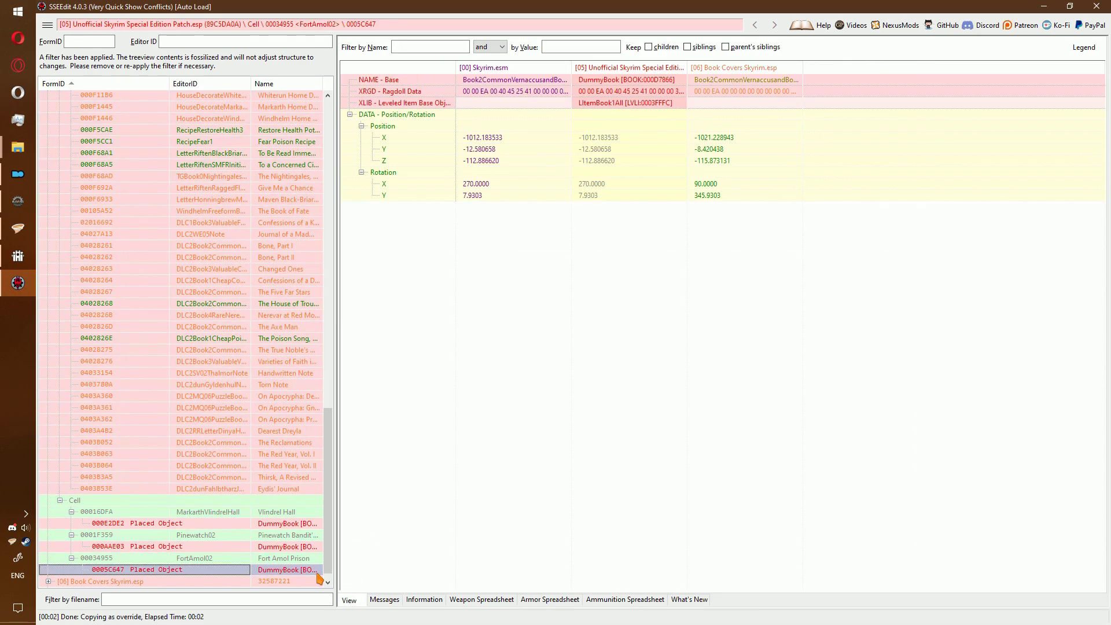
Copy the Unofficial Patch's placed objects in Vlindrel Hall, Pinewatch and Fort Amol Prison as overrides into BCS USSEP.esp.
{"action": "right_click", "coordinate": [312, 569]}
{"action": "left_click", "coordinate": [378, 480]}
{"action": "double_click", "coordinate": [422, 230]}
{"action": "left_click", "coordinate": [172, 431]}
Copy the Riften and Solitude home decorating guide records from HearthFires.esm as overrides into BCS USSEP.esp and collapse the HearthFires entry.
{"action": "double_click", "coordinate": [87, 96]}
{"action": "double_click", "coordinate": [76, 107]}
{"action": "left_click", "coordinate": [96, 118]}
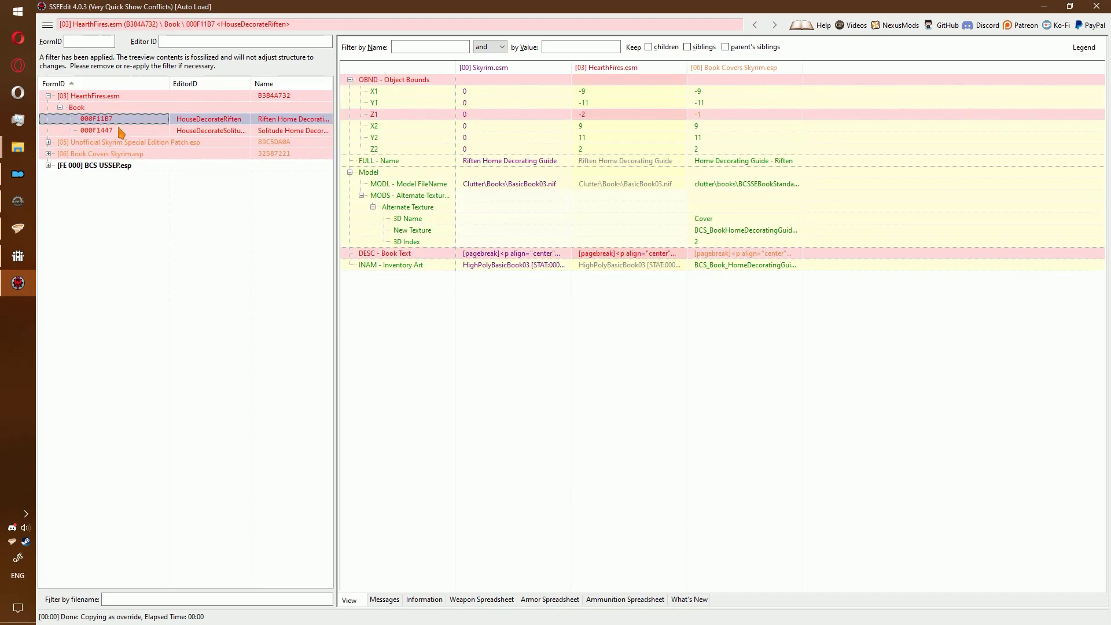
{"action": "left_click", "coordinate": [115, 130], "text": "shift"}
{"action": "right_click", "coordinate": [123, 130]}
{"action": "left_click", "coordinate": [178, 414]}
{"action": "double_click", "coordinate": [401, 231]}
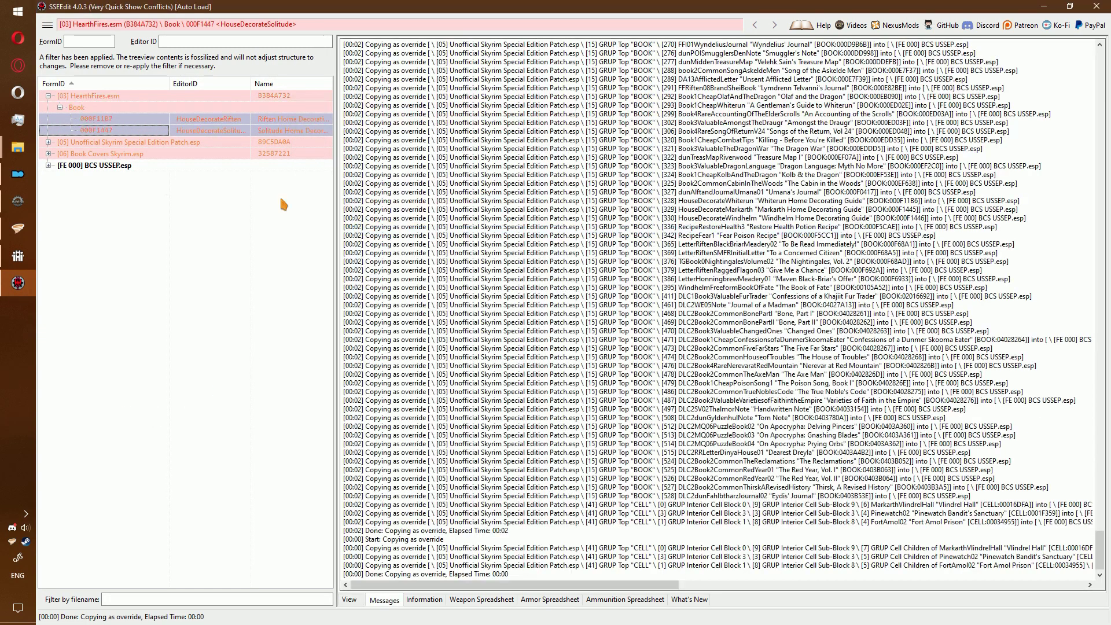
{"action": "double_click", "coordinate": [80, 98]}
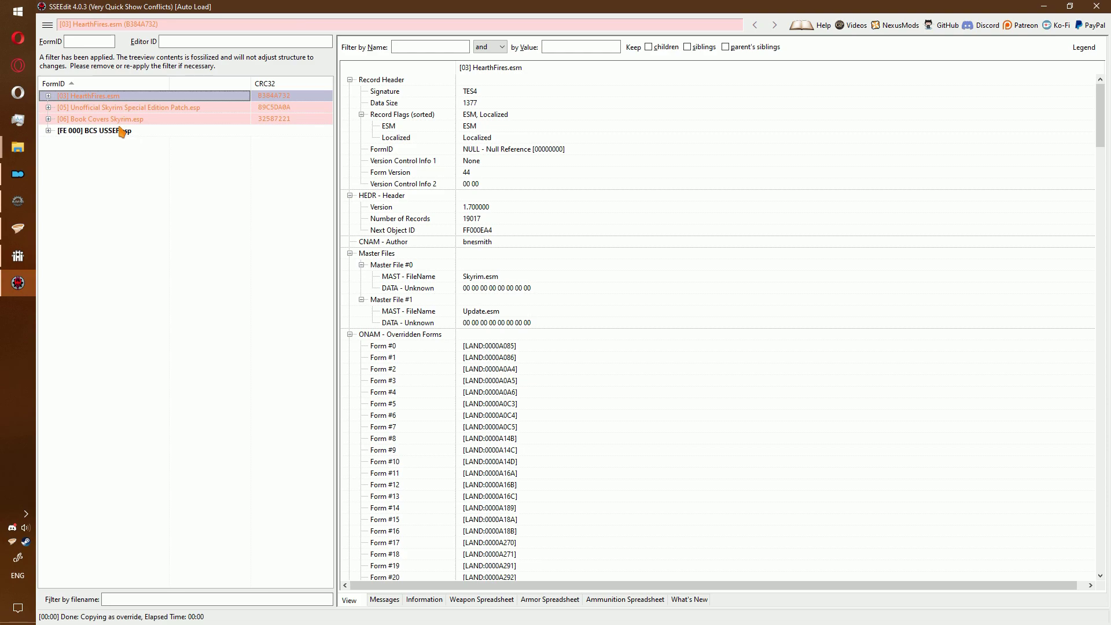
Try to run the Skyrim - Book Covers Patch script on BCS USSEP.esp for all listed books, naming the patch file BCS USSEP.
{"action": "right_click", "coordinate": [122, 132]}
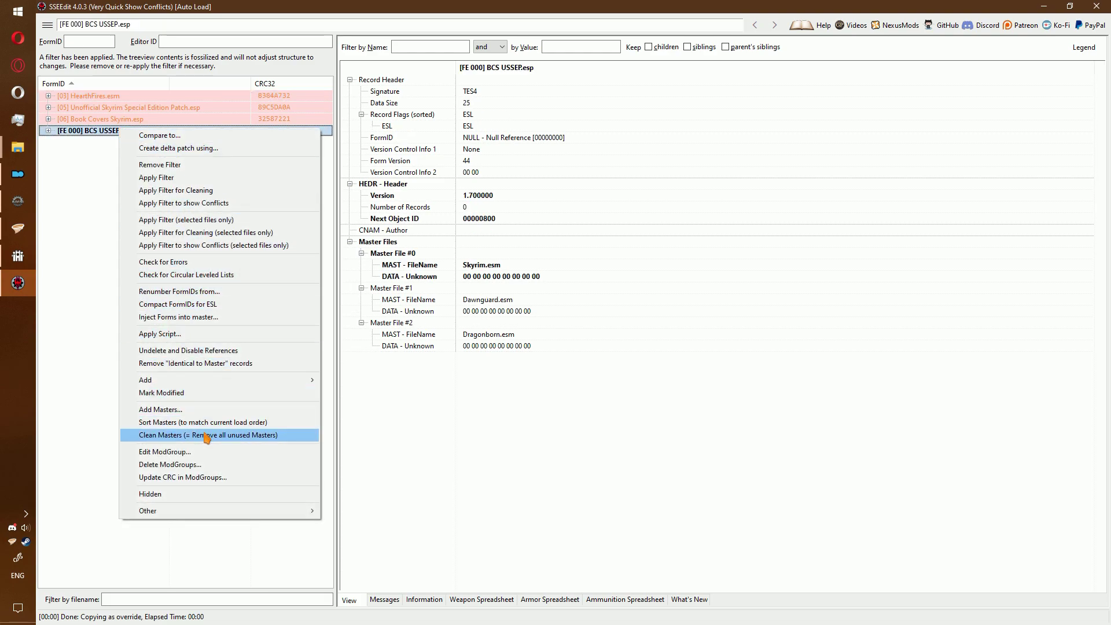
{"action": "left_click", "coordinate": [220, 335]}
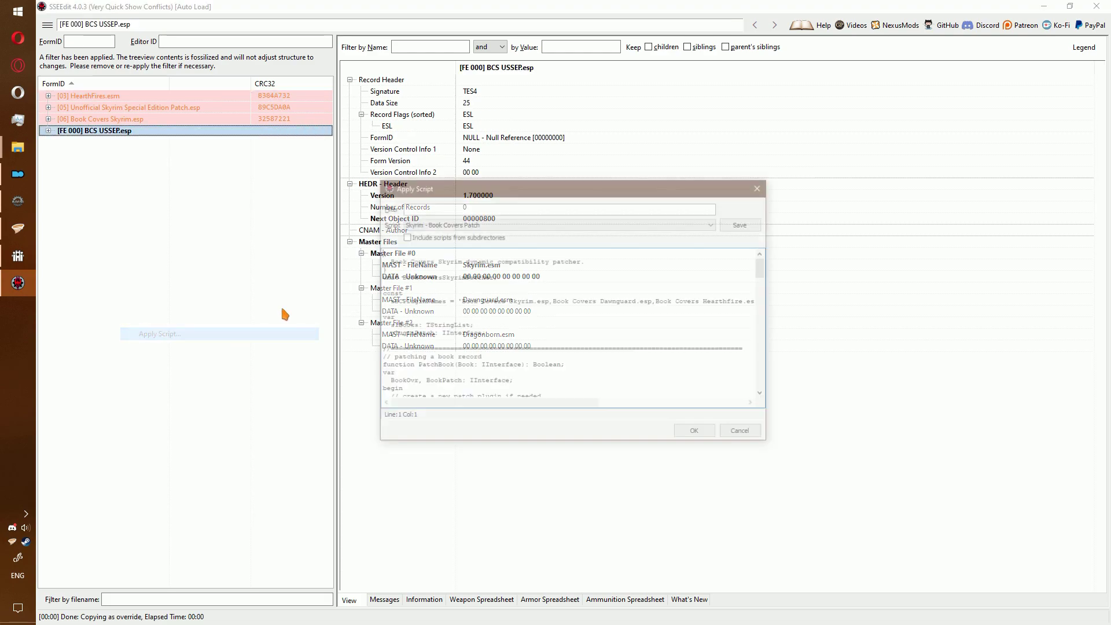
{"action": "left_click", "coordinate": [446, 225]}
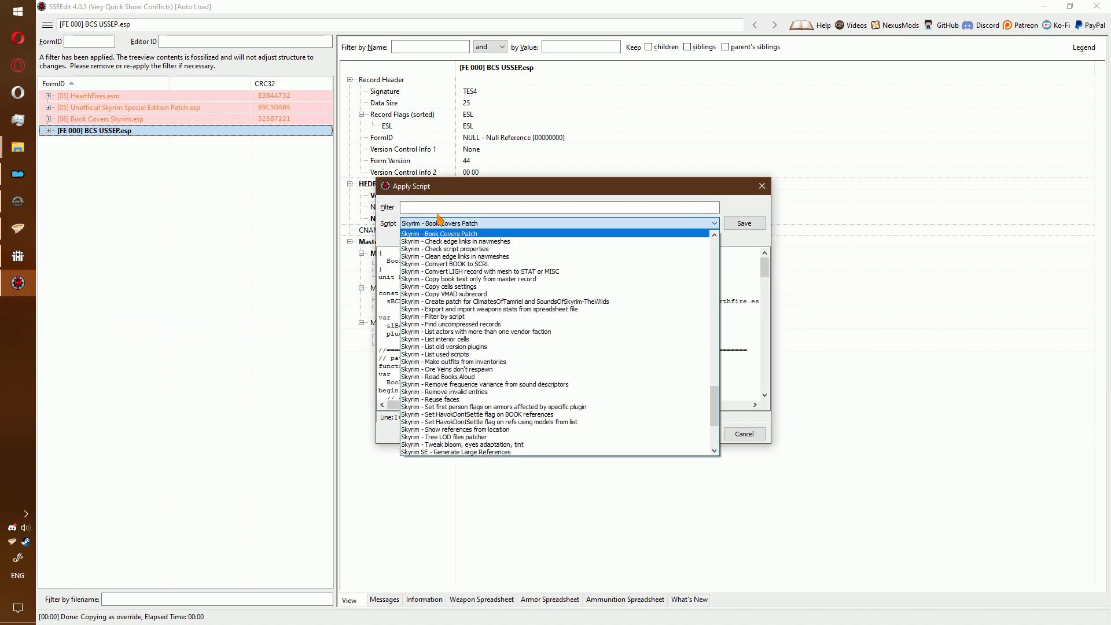
{"action": "left_click", "coordinate": [414, 202]}
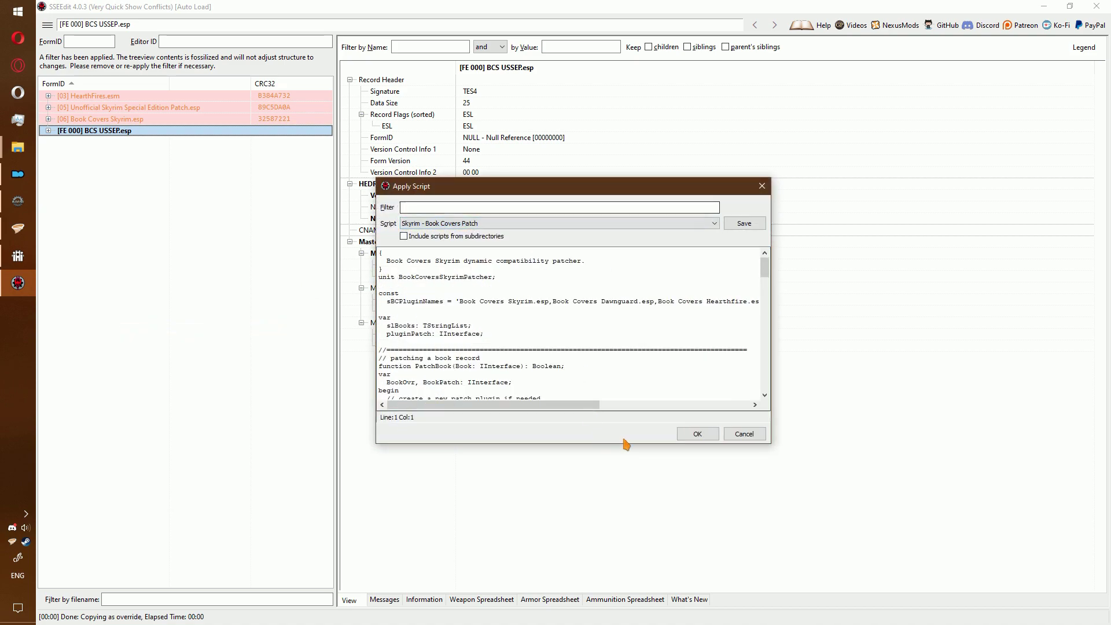
{"action": "left_click", "coordinate": [697, 434]}
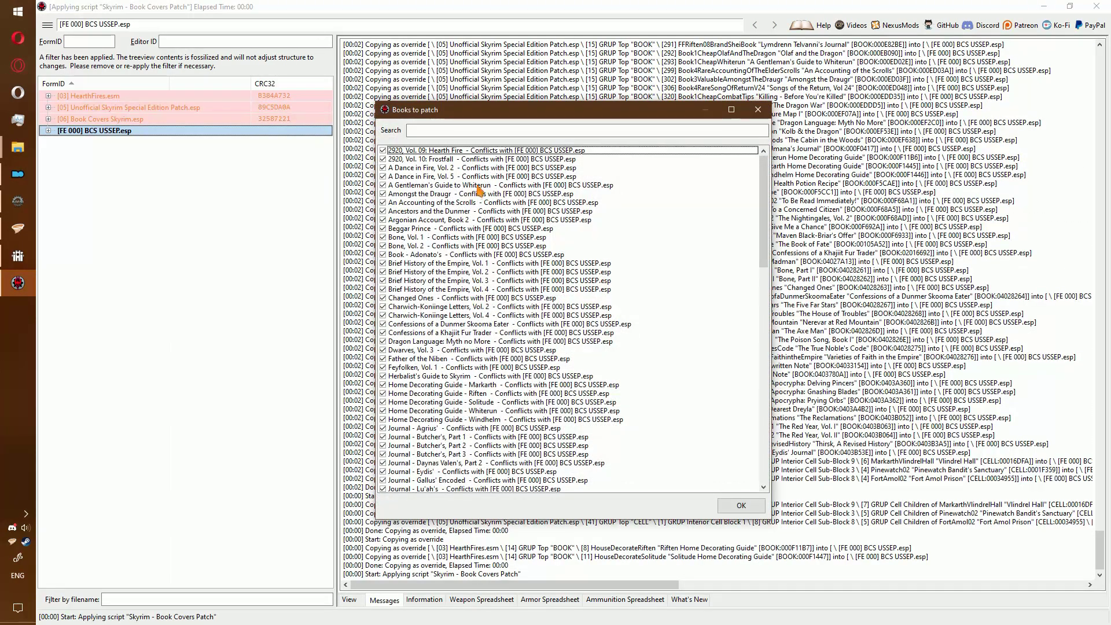
{"action": "left_click", "coordinate": [742, 507]}
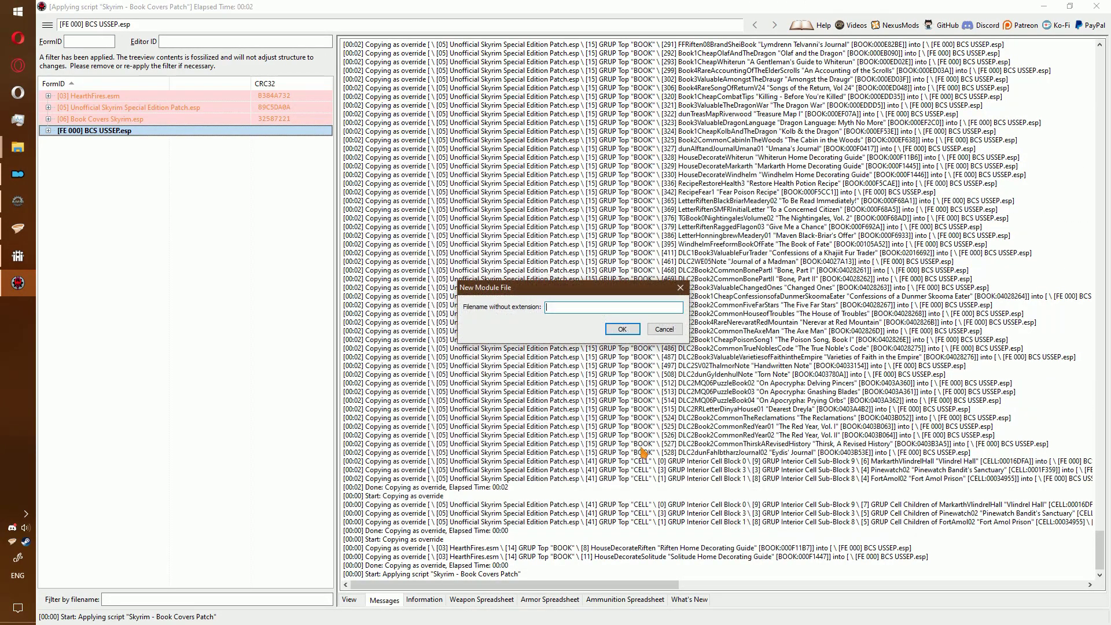
{"action": "type", "text": "BCS USSEP"}
{"action": "key", "text": "Return"}
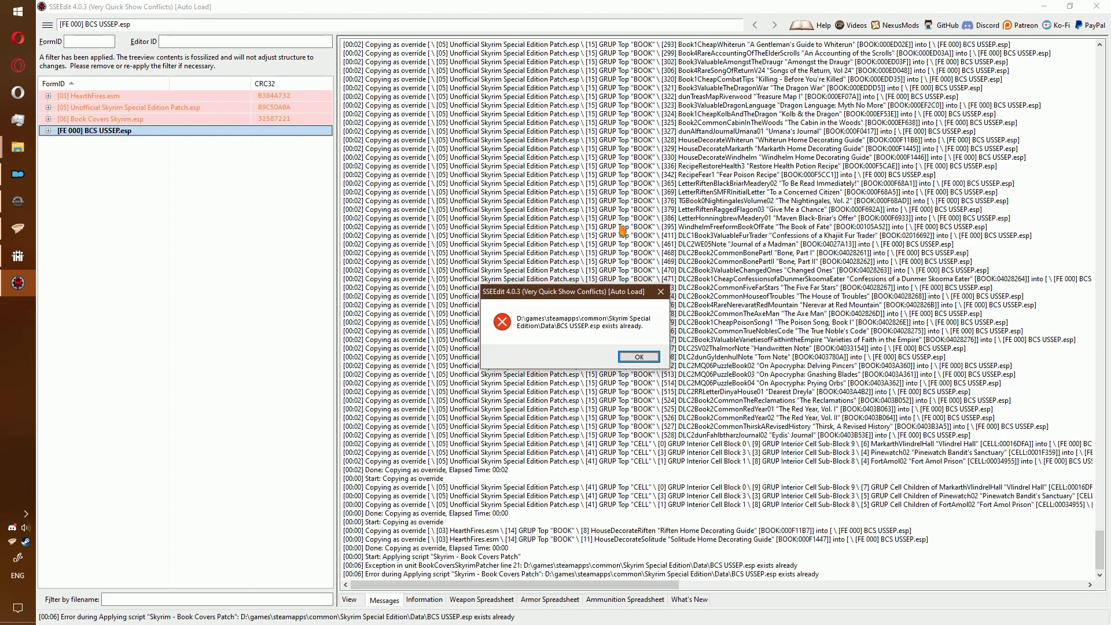
{"action": "key", "text": "Return"}
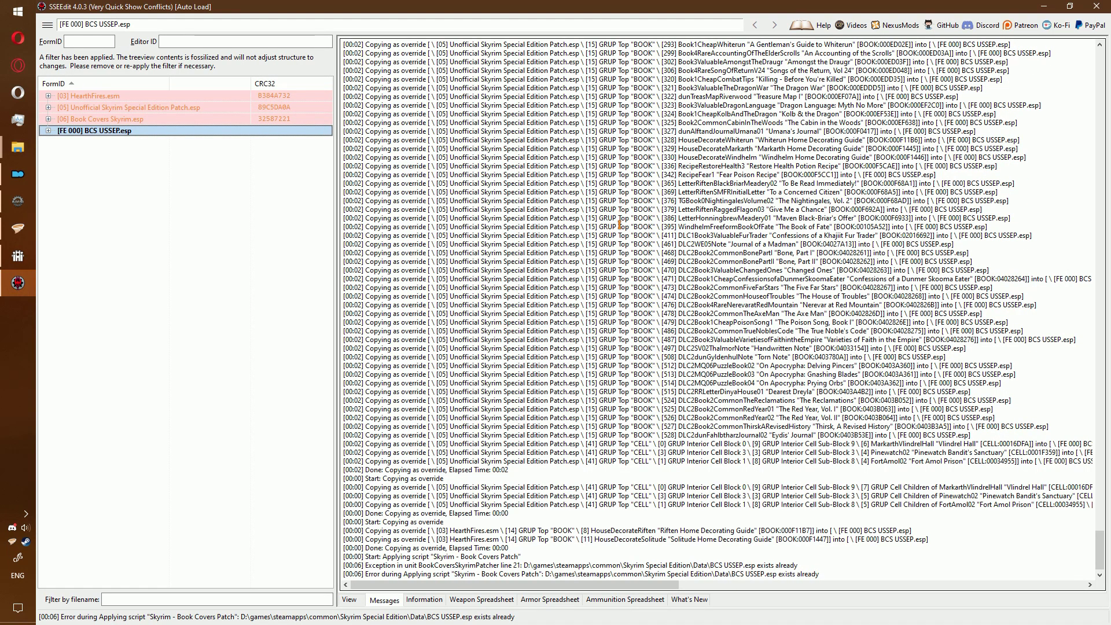
Run the Book Covers Patch script on BCS USSEP.esp for all listed books, output to BCS USSEP 2 and accept the required masters.
{"action": "right_click", "coordinate": [175, 194]}
{"action": "left_click", "coordinate": [218, 350]}
{"action": "key", "text": "Return"}
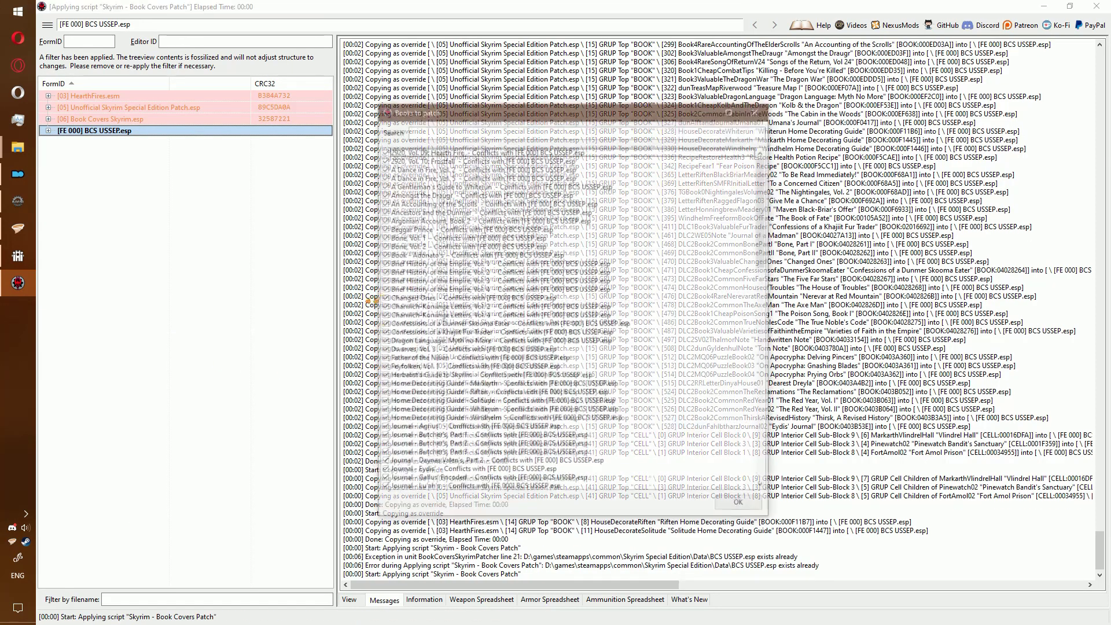
{"action": "left_click", "coordinate": [747, 469]}
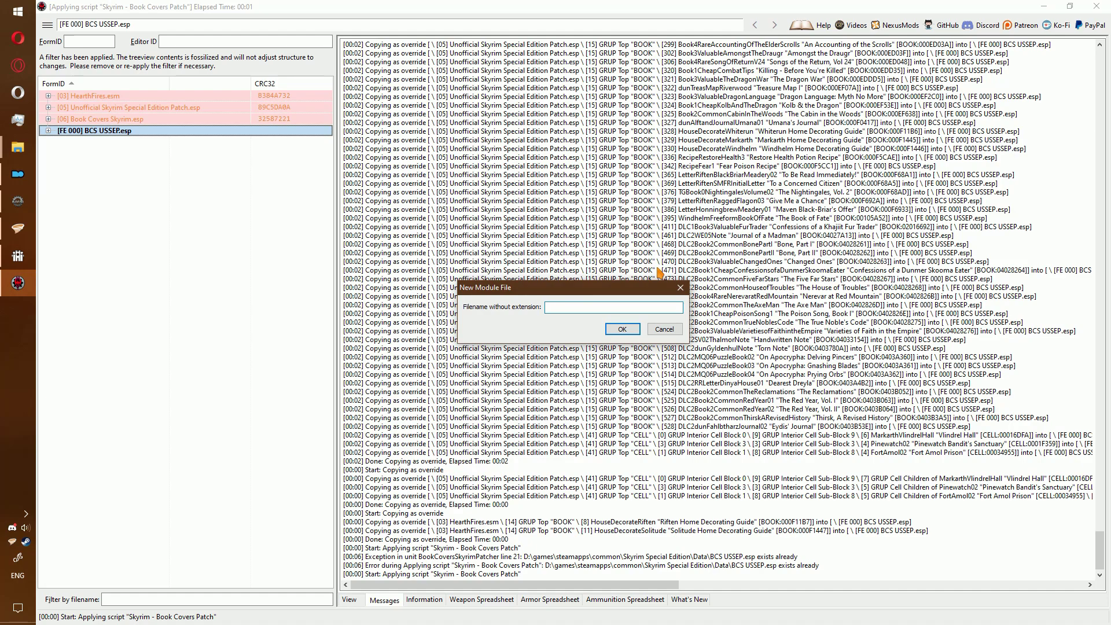
{"action": "type", "text": "BCS USSEP 2"}
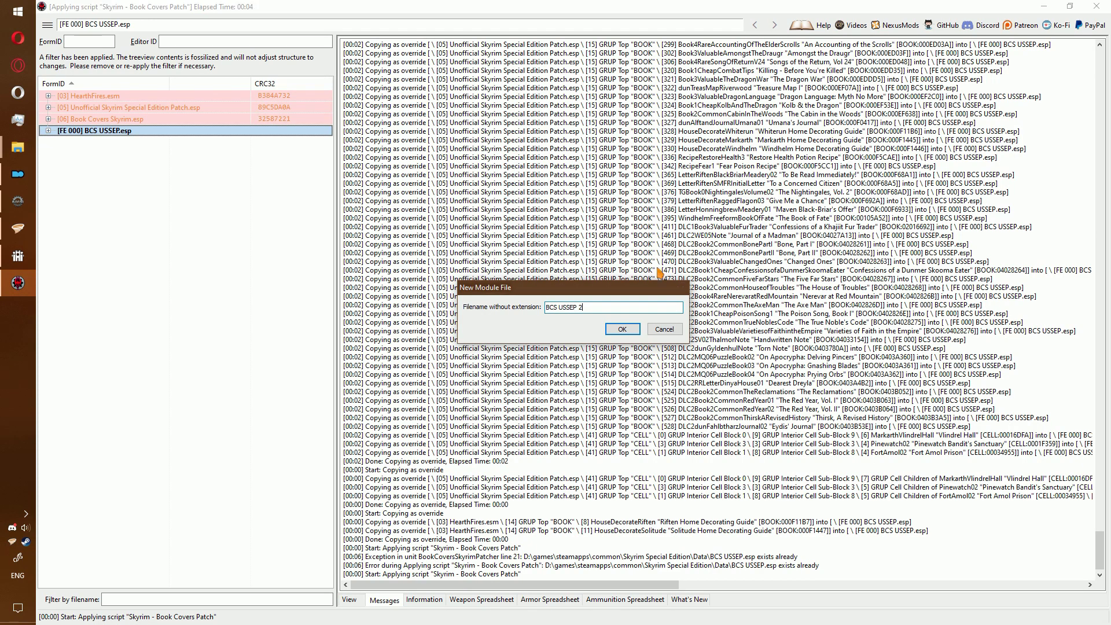
{"action": "key", "text": "Return"}
{"action": "left_click", "coordinate": [609, 358]}
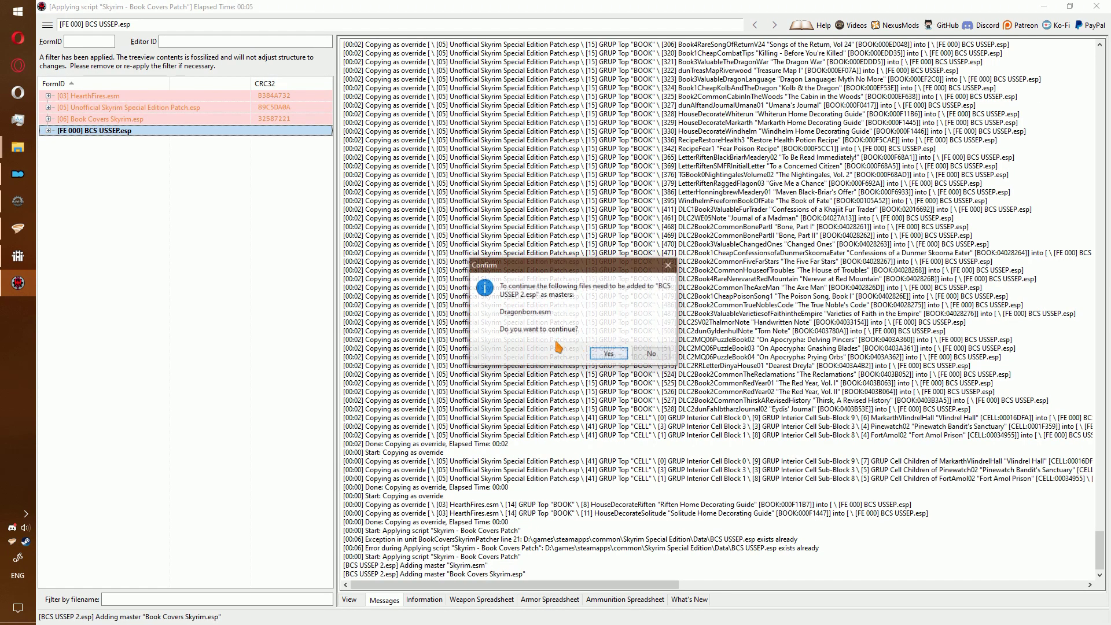
{"action": "left_click", "coordinate": [610, 355]}
{"action": "left_click", "coordinate": [609, 354]}
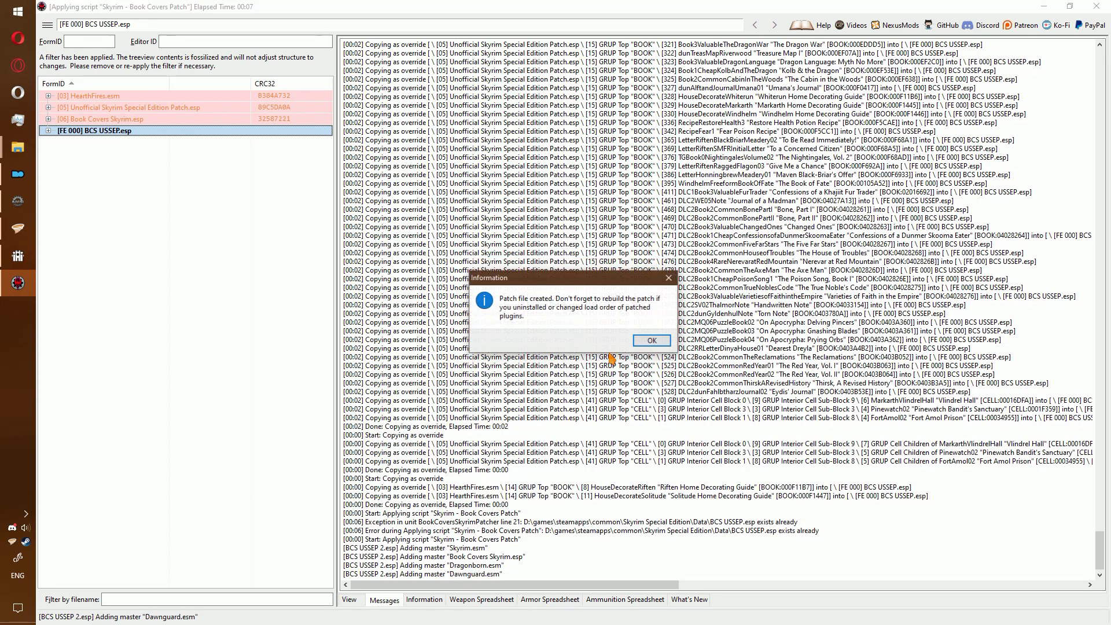
{"action": "left_click", "coordinate": [642, 350]}
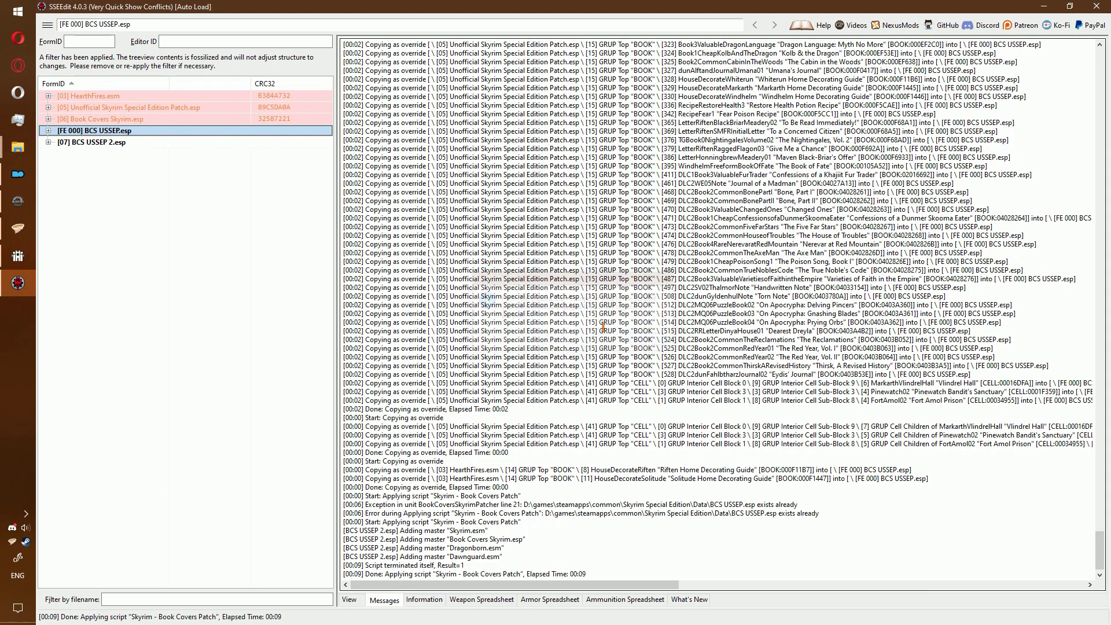
Copy all book records of BCS USSEP 2.esp as overrides with overwriting into BCS USSEP.esp, replacing every existing record.
{"action": "double_click", "coordinate": [148, 143]}
{"action": "double_click", "coordinate": [139, 168]}
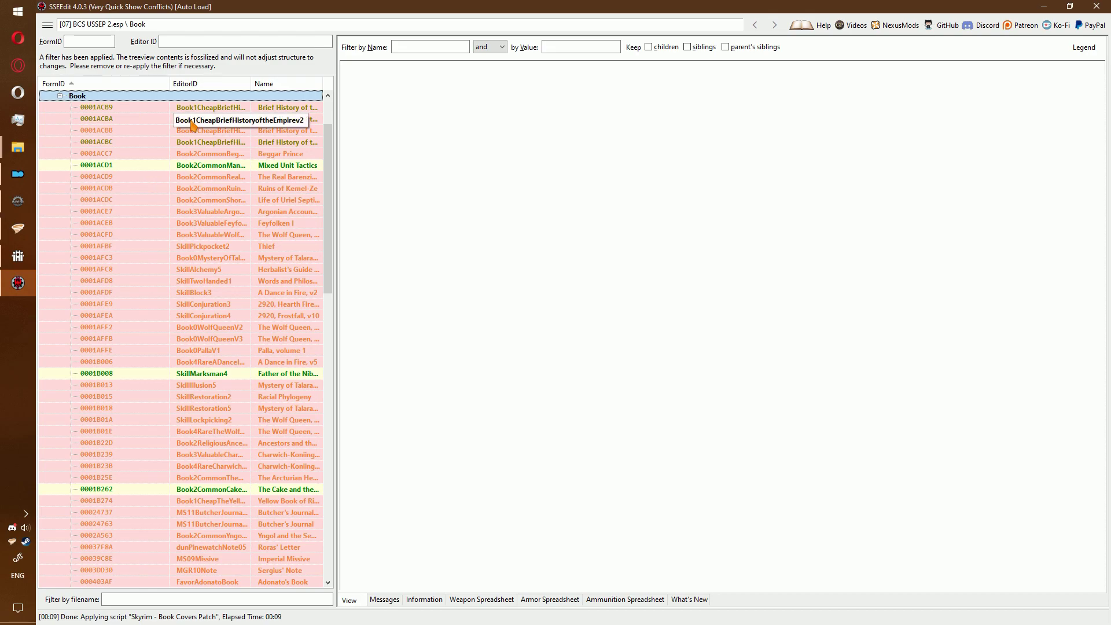
{"action": "left_click", "coordinate": [231, 107]}
{"action": "key", "text": "ctrl+a"}
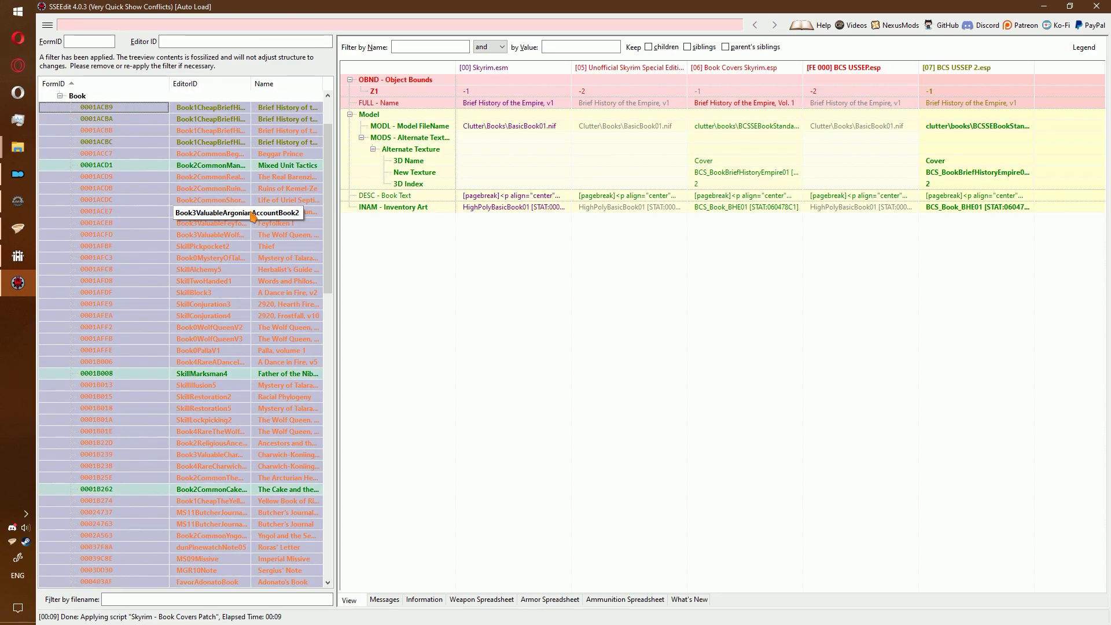
{"action": "scroll", "coordinate": [254, 217], "scroll_direction": "up", "scroll_amount": 1}
{"action": "right_click", "coordinate": [120, 200]}
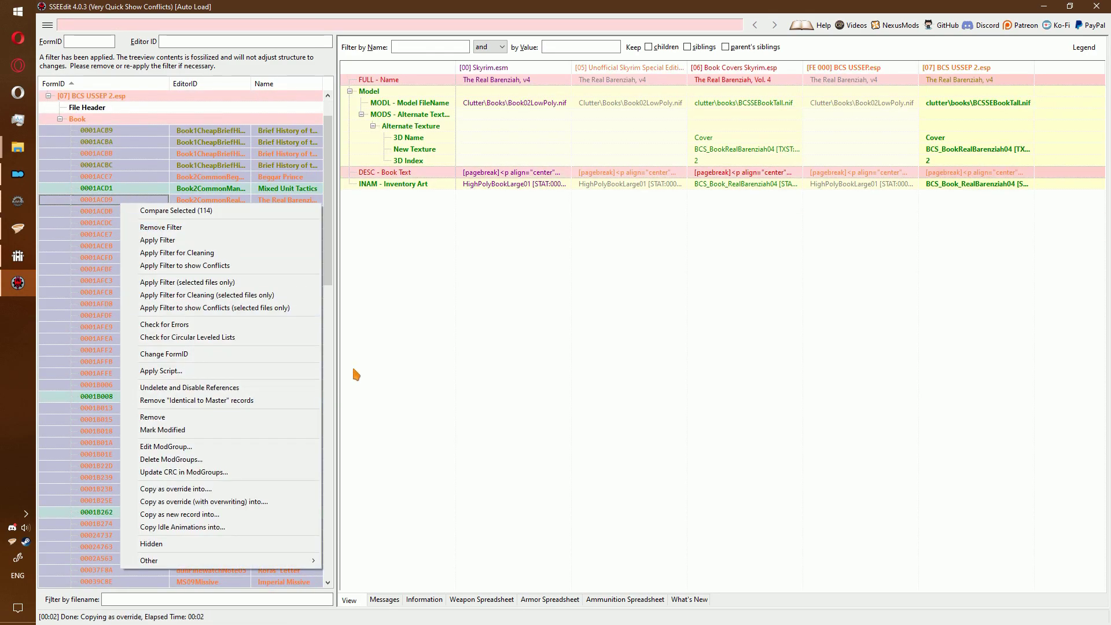
{"action": "left_click", "coordinate": [262, 501]}
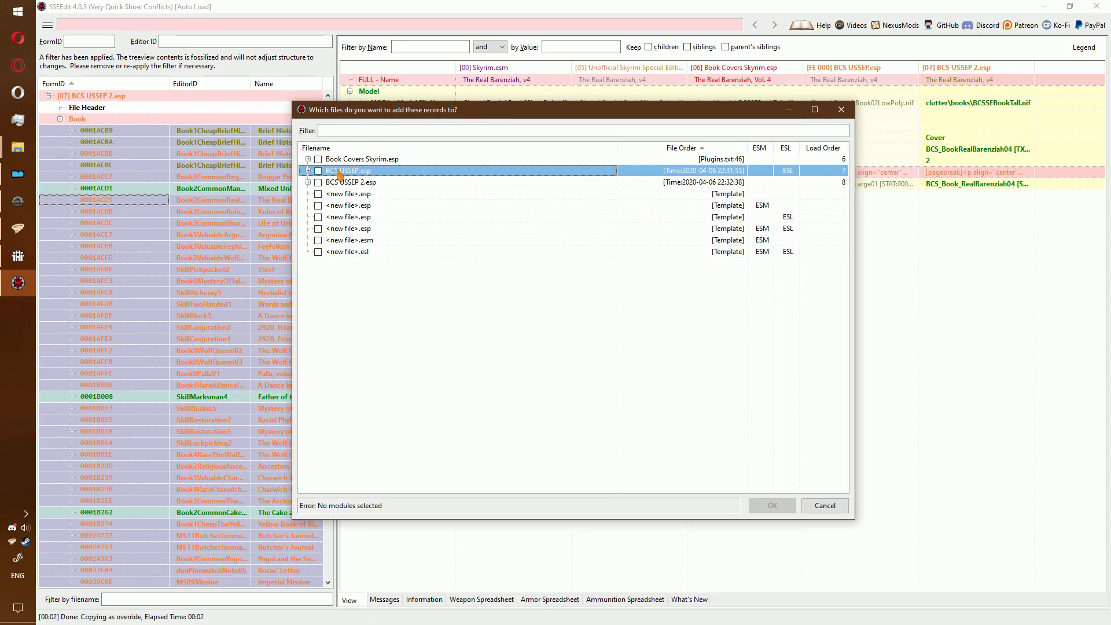
{"action": "double_click", "coordinate": [351, 183]}
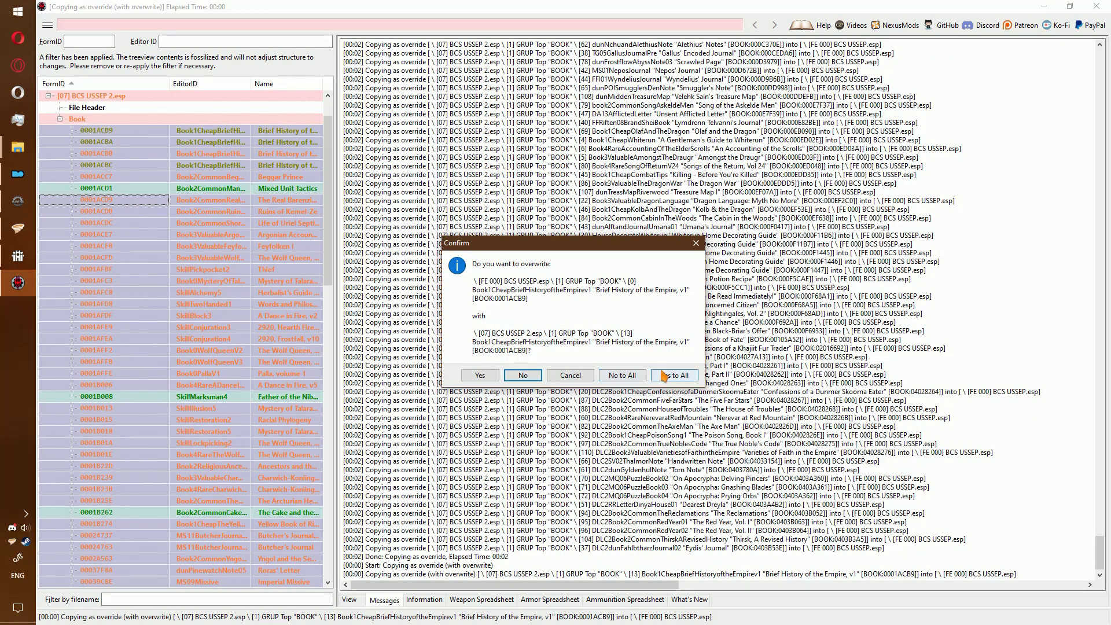
{"action": "left_click", "coordinate": [671, 376]}
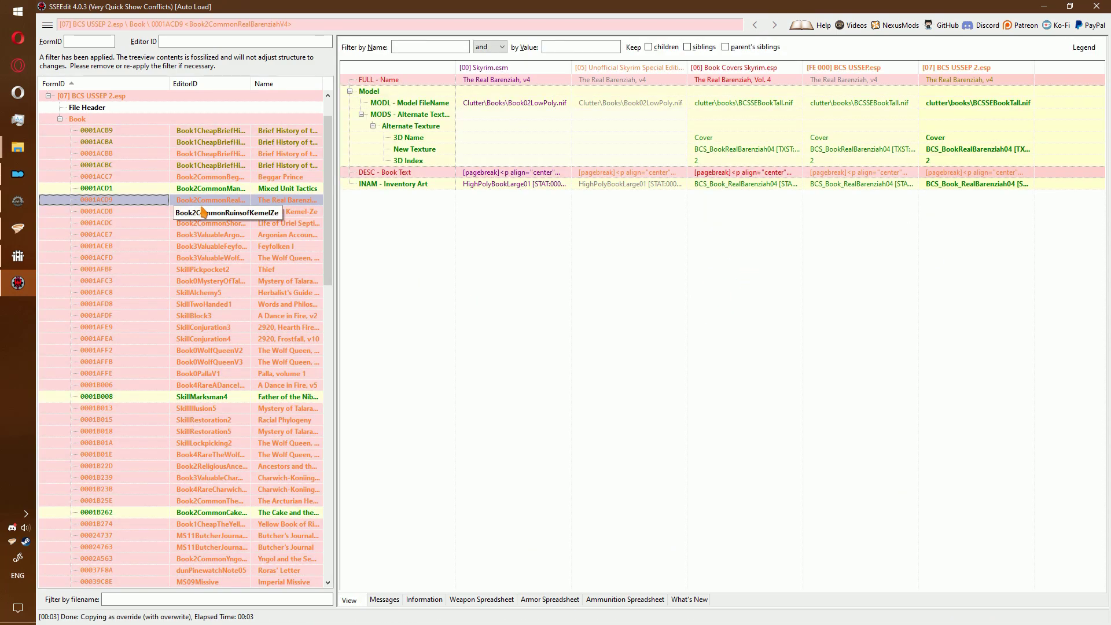
Collapse BCS USSEP 2.esp and check the first book record and the file header of BCS USSEP.esp.
{"action": "key", "text": "Left"}
{"action": "key", "text": "Left"}
{"action": "key", "text": "Left"}
{"action": "key", "text": "Left"}
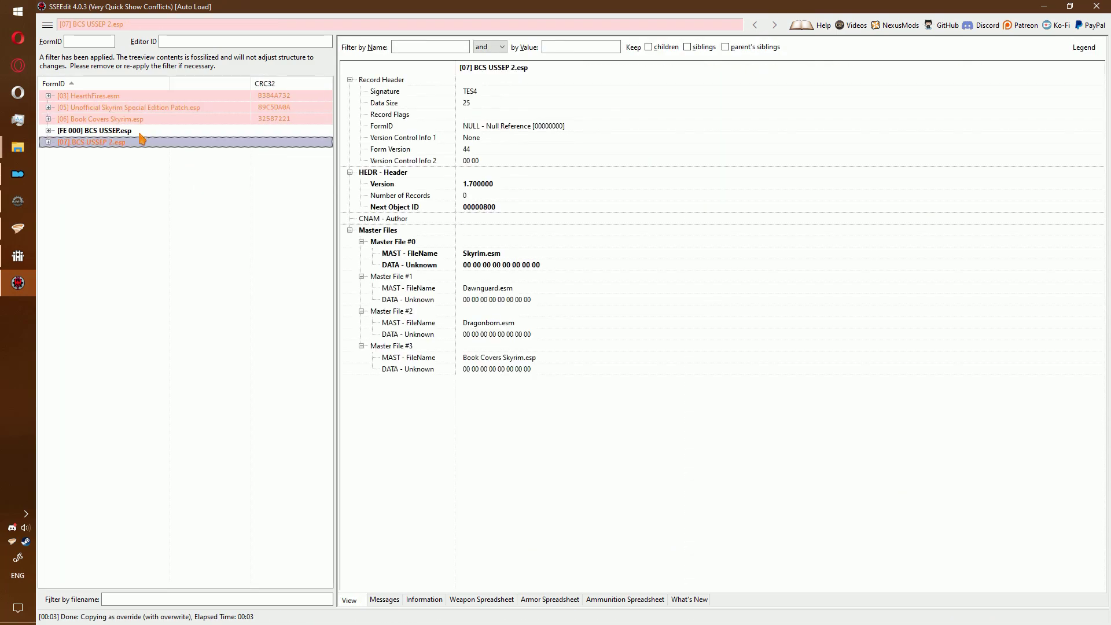
{"action": "double_click", "coordinate": [143, 131]}
{"action": "left_click", "coordinate": [150, 130]}
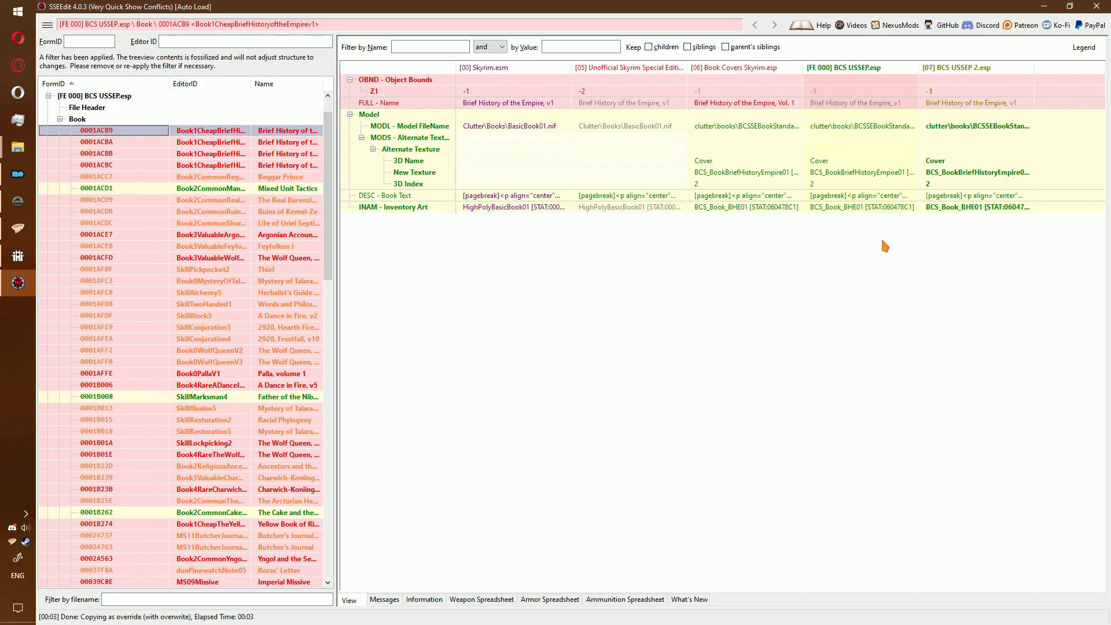
{"action": "key", "text": "Left"}
{"action": "key", "text": "Up"}
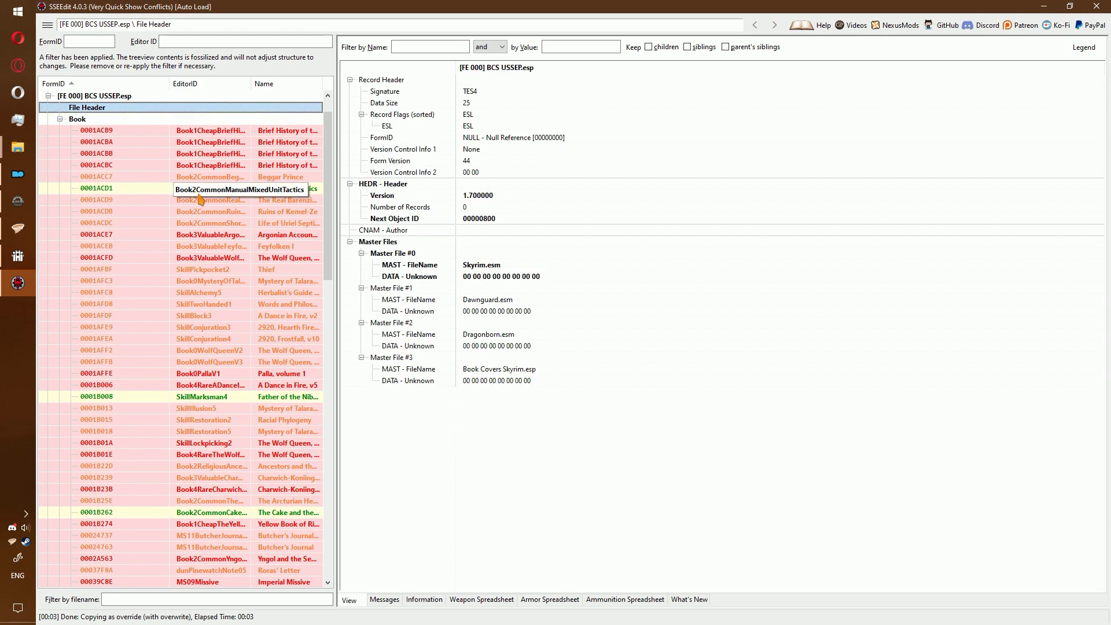
{"action": "key", "text": "Left"}
{"action": "key", "text": "Left"}
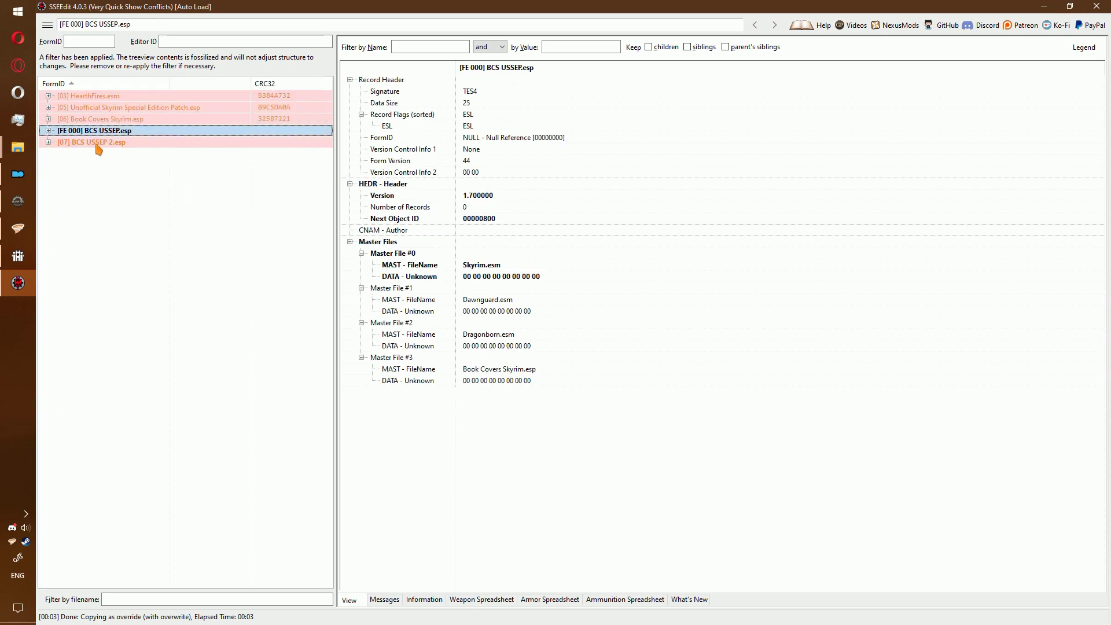
Add Update.esm, HearthFires.esm and Unofficial Skyrim Special Edition Patch.esp as masters to BCS USSEP.esp.
{"action": "right_click", "coordinate": [126, 131]}
{"action": "left_click", "coordinate": [203, 404]}
{"action": "right_click", "coordinate": [466, 278]}
{"action": "left_click", "coordinate": [478, 282]}
{"action": "left_click", "coordinate": [773, 505]}
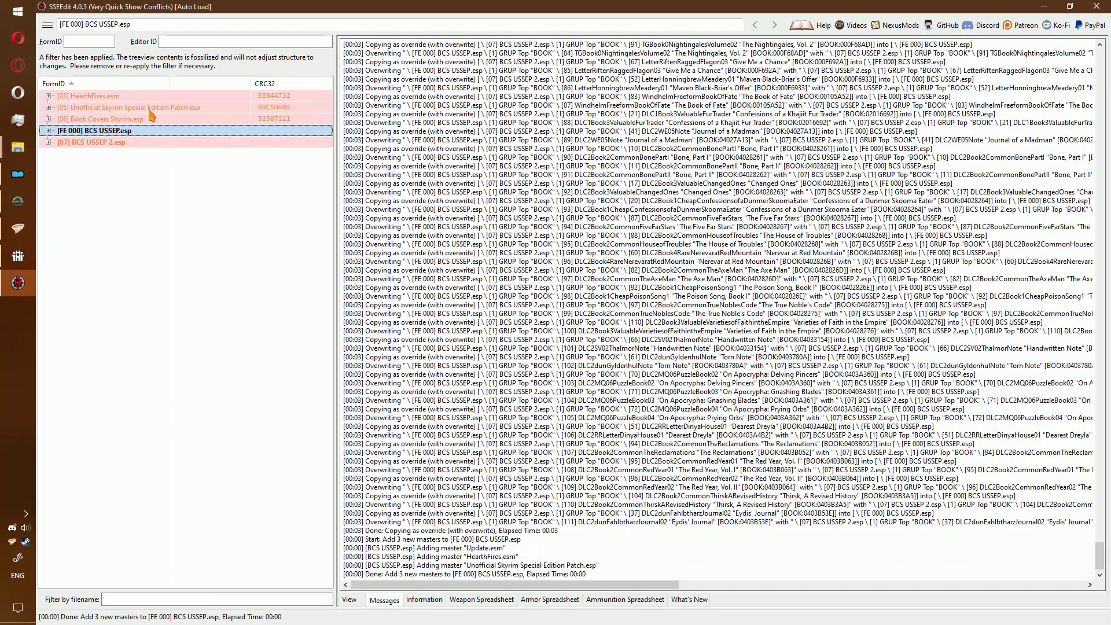
Create a ModGroup BCS USSEP from HearthFires.esm, Unofficial Skyrim Special Edition Patch.esp, Book Covers Skyrim.esp and BCS USSEP.esp, stored with BCS USSEP.esp.
{"action": "left_click", "coordinate": [119, 98], "text": "shift"}
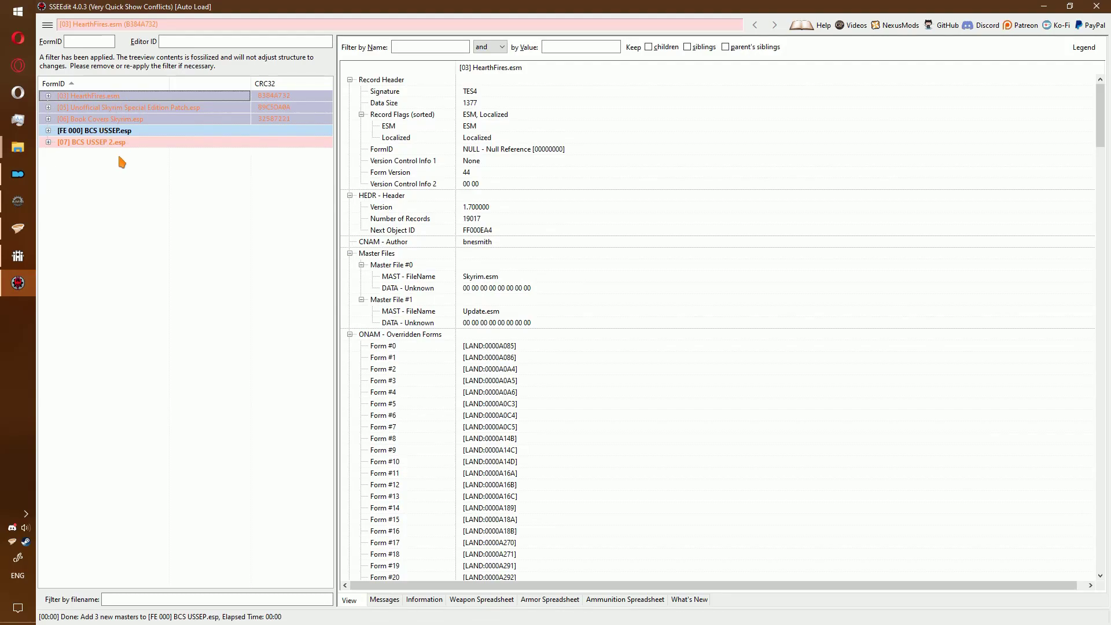
{"action": "right_click", "coordinate": [147, 108]}
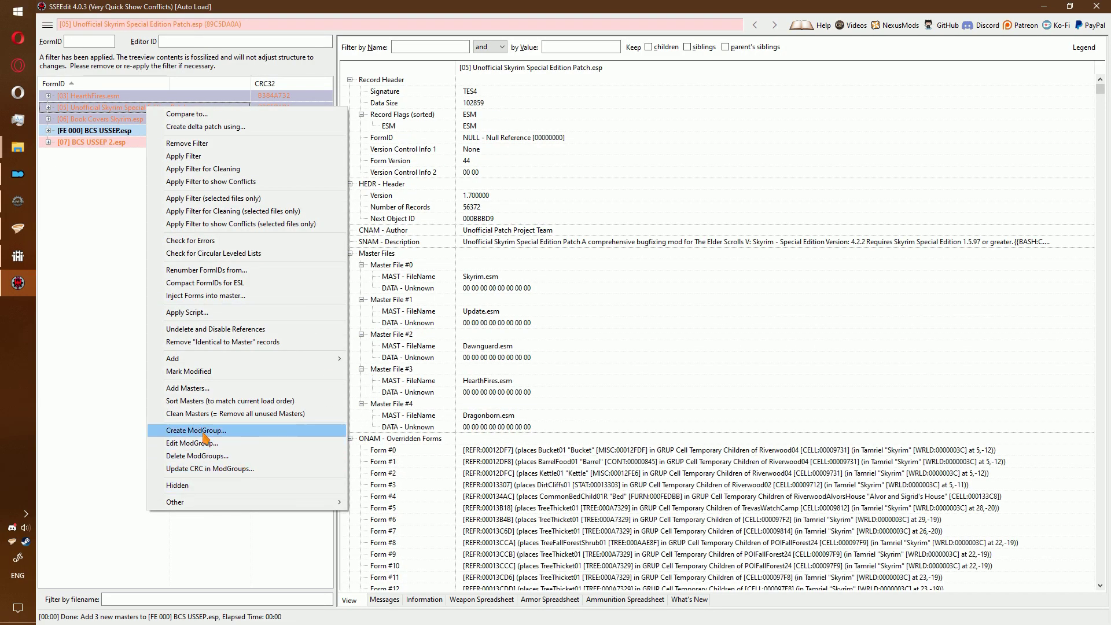
{"action": "left_click", "coordinate": [249, 430]}
{"action": "left_click", "coordinate": [608, 334]}
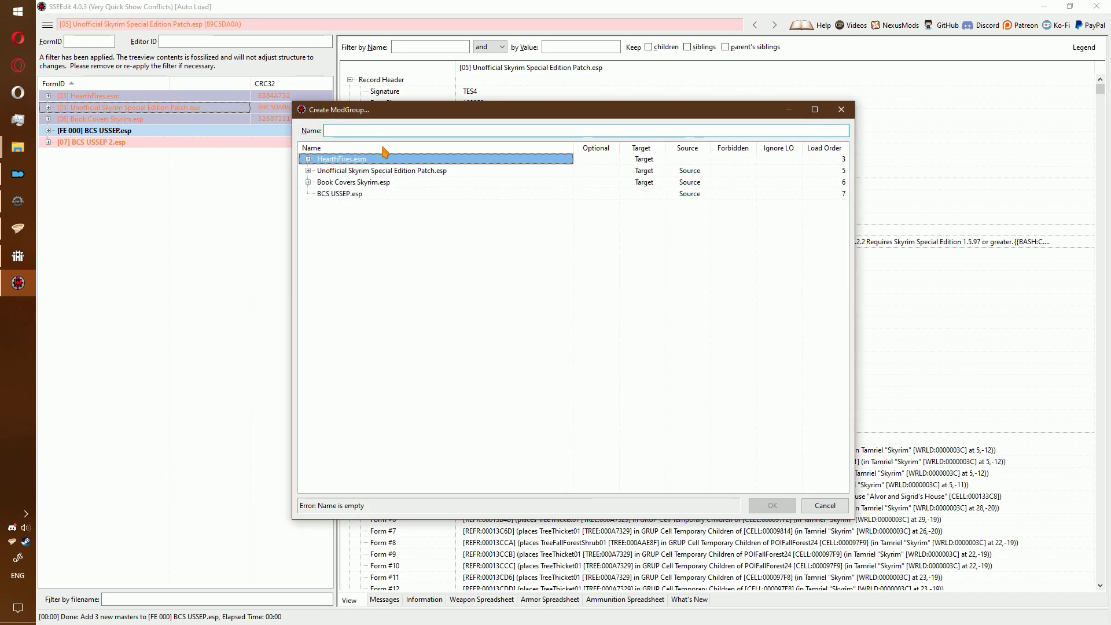
{"action": "type", "text": "BCS USSEP"}
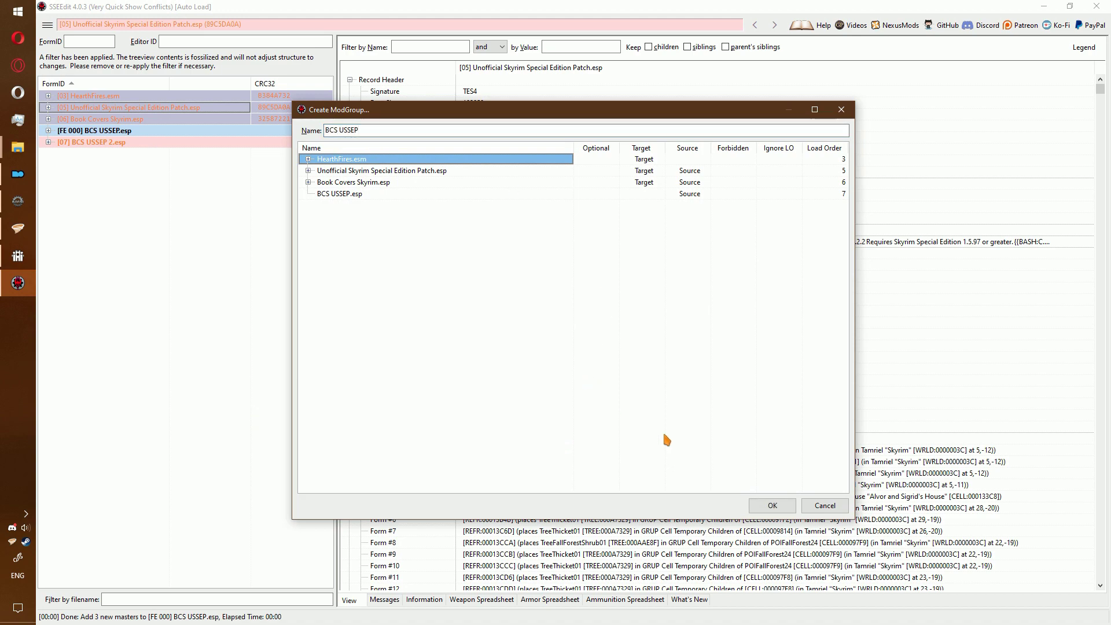
{"action": "left_click", "coordinate": [774, 505]}
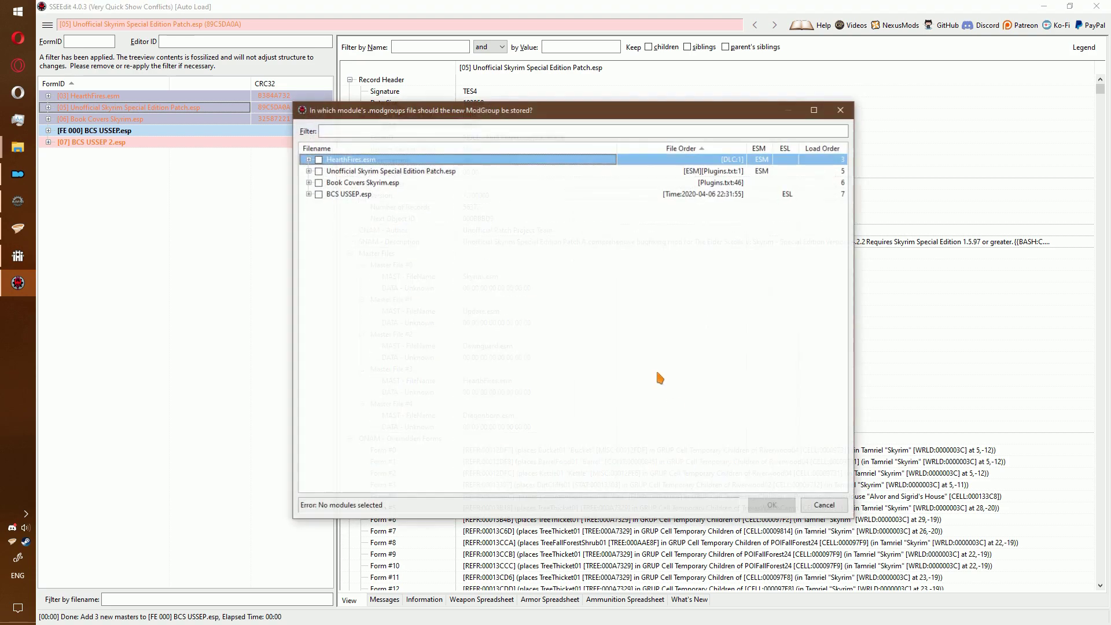
{"action": "double_click", "coordinate": [347, 193]}
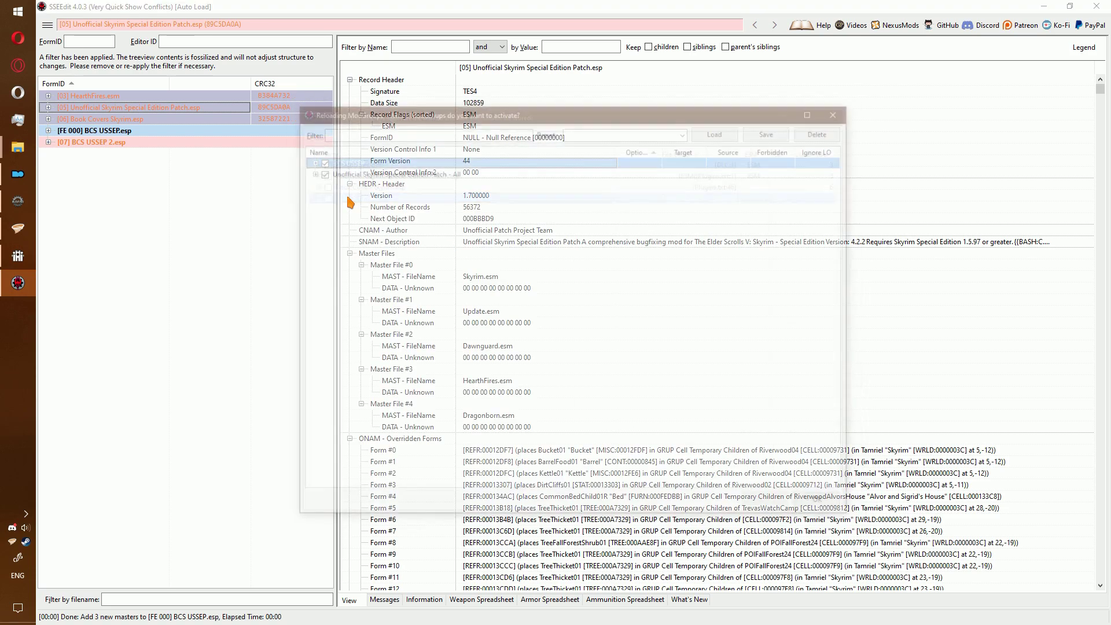
{"action": "left_click", "coordinate": [824, 505]}
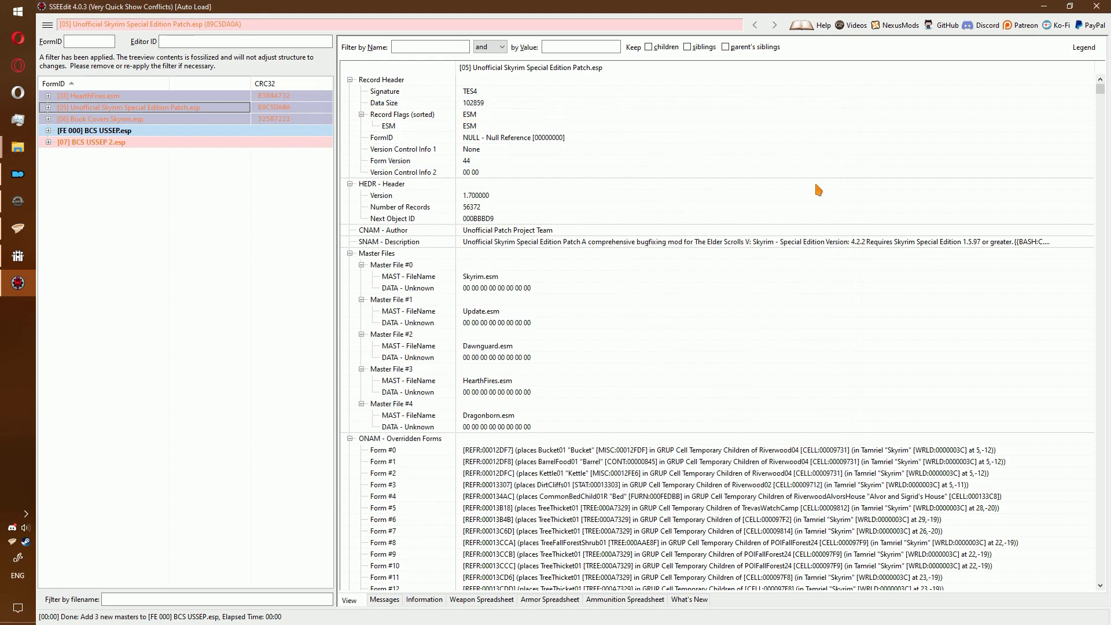
Save only BCS USSEP.esp with plugin backup enabled, leaving BCS USSEP 2.esp out of the save.
{"action": "key", "text": "ctrl+s"}
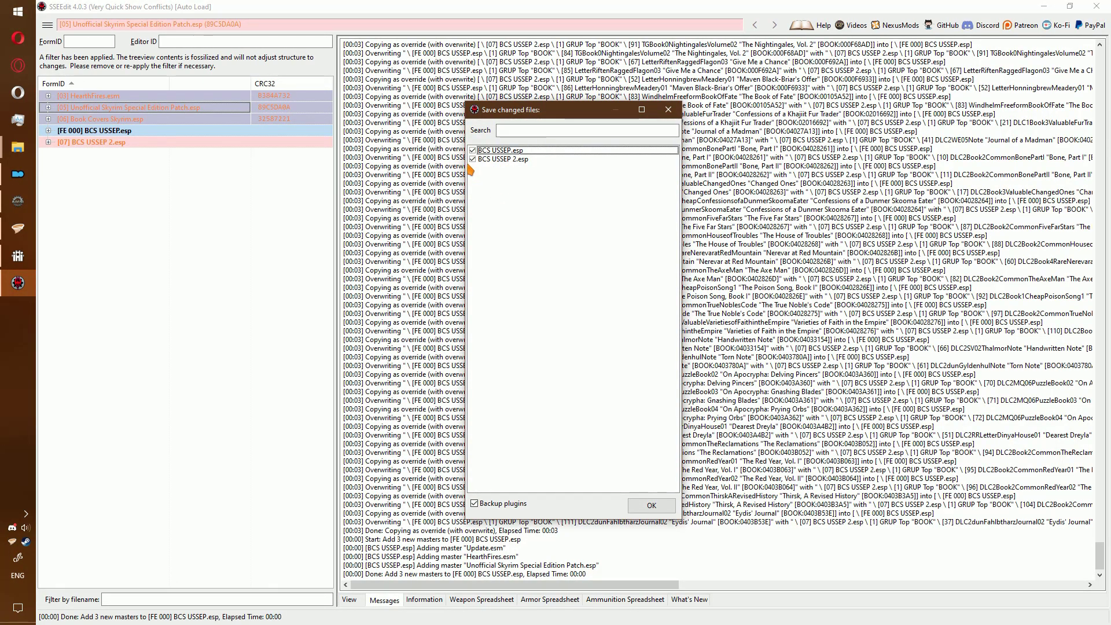
{"action": "left_click", "coordinate": [471, 160]}
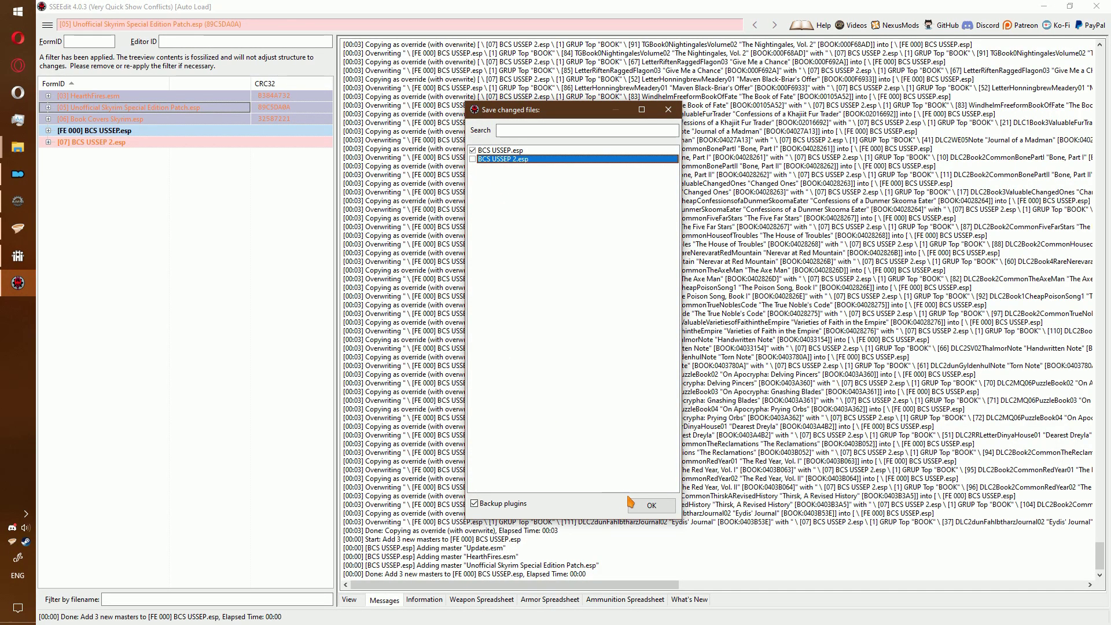
{"action": "left_click", "coordinate": [648, 505]}
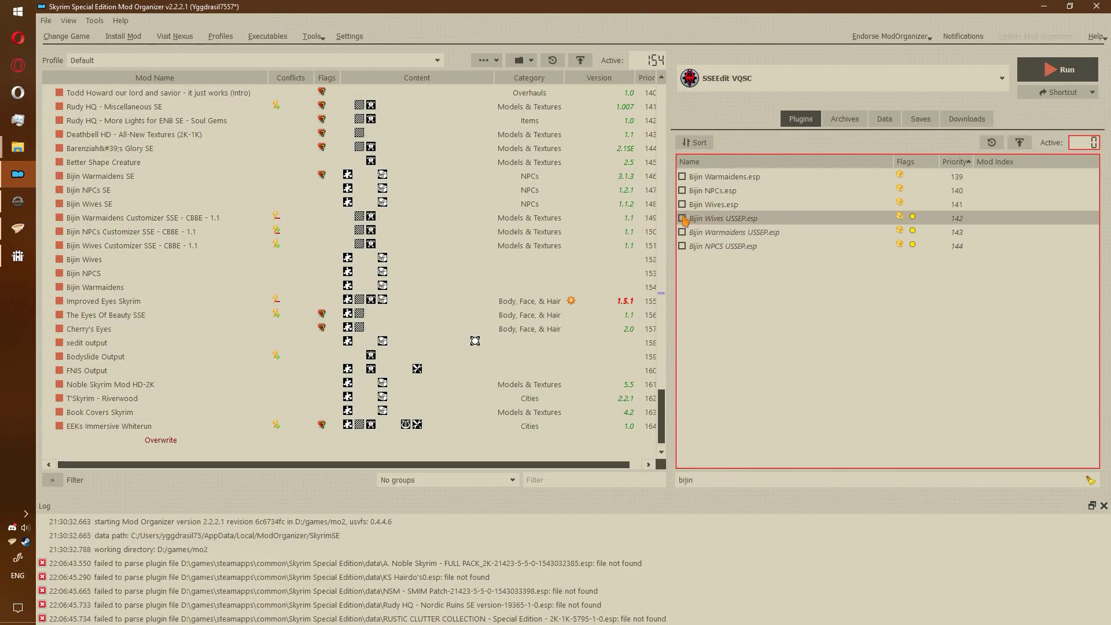
Enable Bijin Wives USSEP.esp in Mod Organizer, load it through SSEEdit VQSC and open its Ysolda actor record.
{"action": "left_click", "coordinate": [683, 219]}
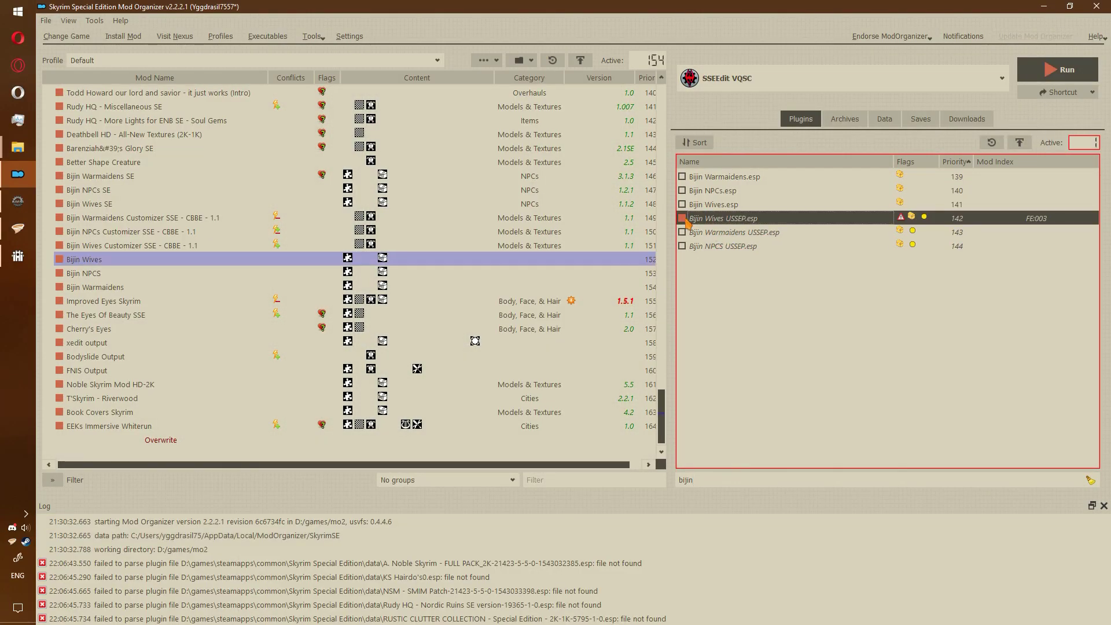
{"action": "left_click", "coordinate": [1035, 78]}
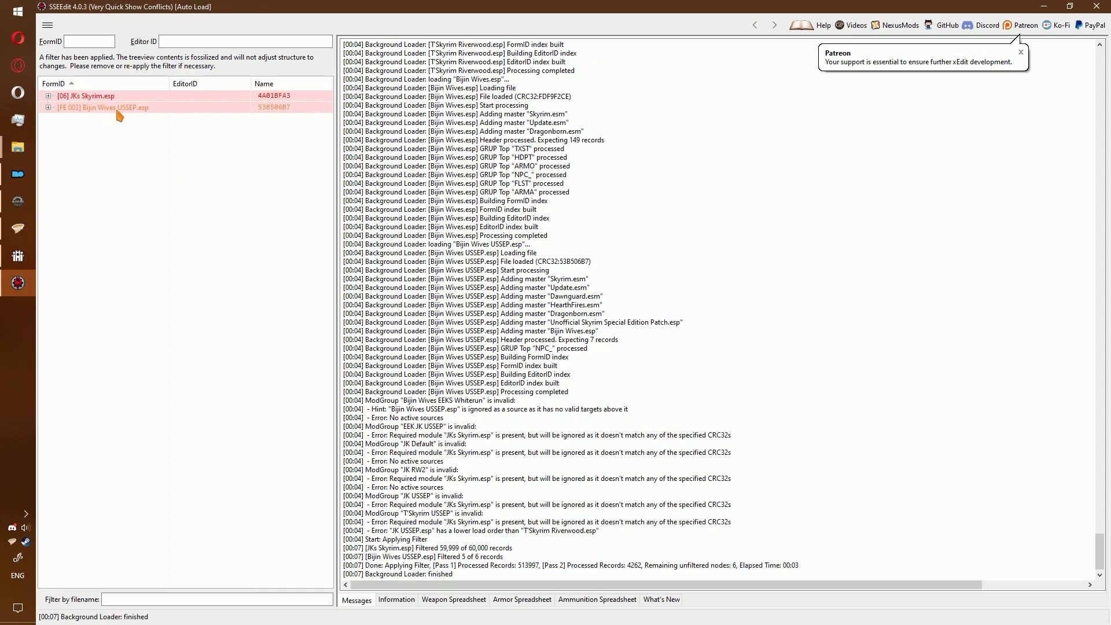
{"action": "left_click", "coordinate": [118, 110]}
{"action": "key", "text": "Right"}
{"action": "key", "text": "Down"}
{"action": "key", "text": "Right"}
{"action": "key", "text": "Down"}
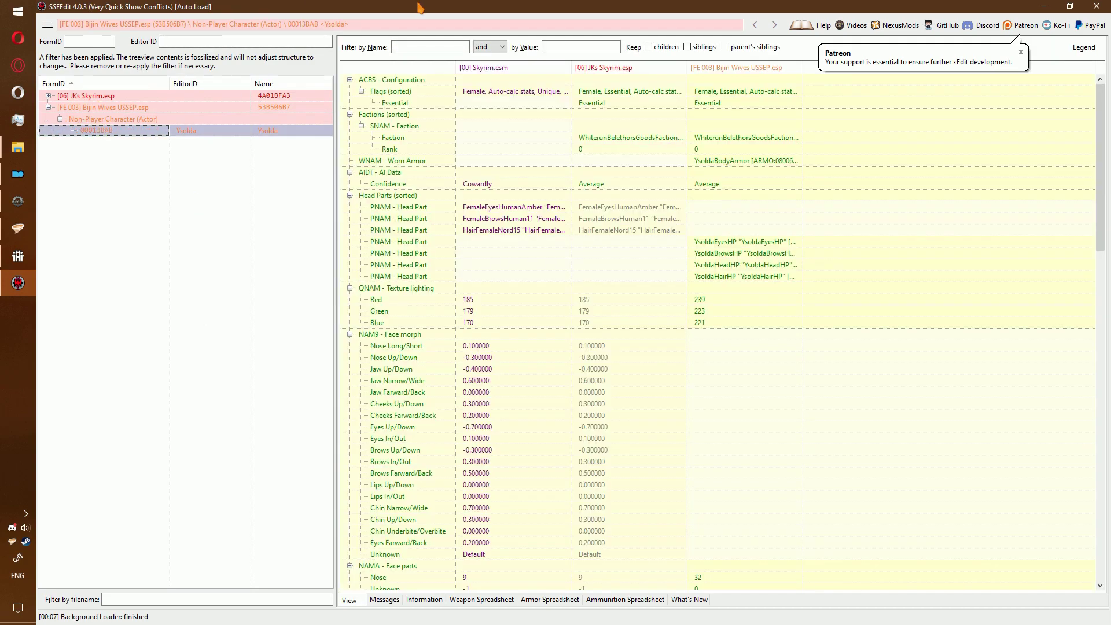
Review Ysolda's head parts, face morph and tint layers across the plugins, collapsing the Tint Layers group.
{"action": "scroll", "coordinate": [764, 224], "scroll_direction": "down", "scroll_amount": 13}
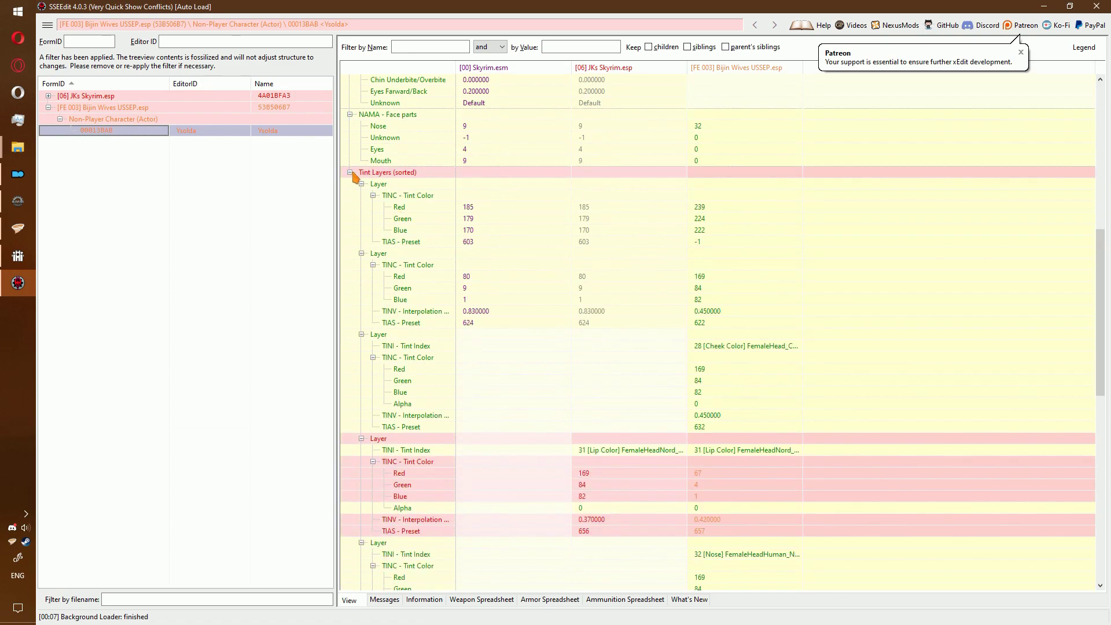
{"action": "left_click", "coordinate": [351, 173]}
{"action": "scroll", "coordinate": [747, 214], "scroll_direction": "up", "scroll_amount": 1}
{"action": "scroll", "coordinate": [747, 214], "scroll_direction": "down", "scroll_amount": 1}
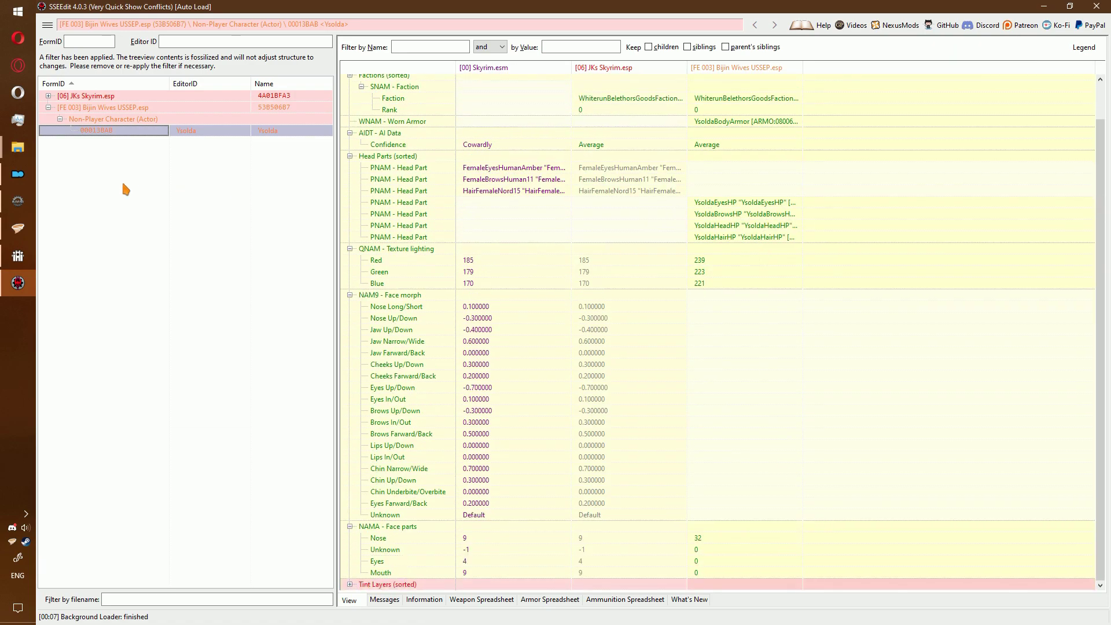
{"action": "left_click", "coordinate": [795, 306]}
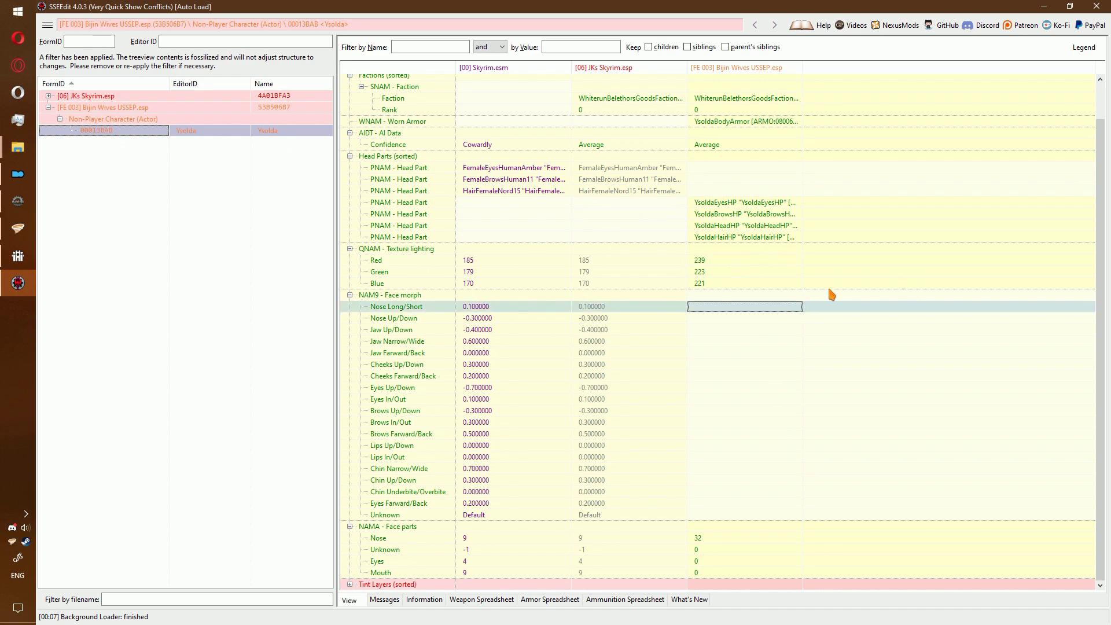
Create a ModGroup EEK JK Bijin Wives from JKs Skyrim.esp and Bijin Wives USSEP.esp, store it with Bijin Wives USSEP.esp, and close SSEEdit.
{"action": "key", "text": "ctrl+m"}
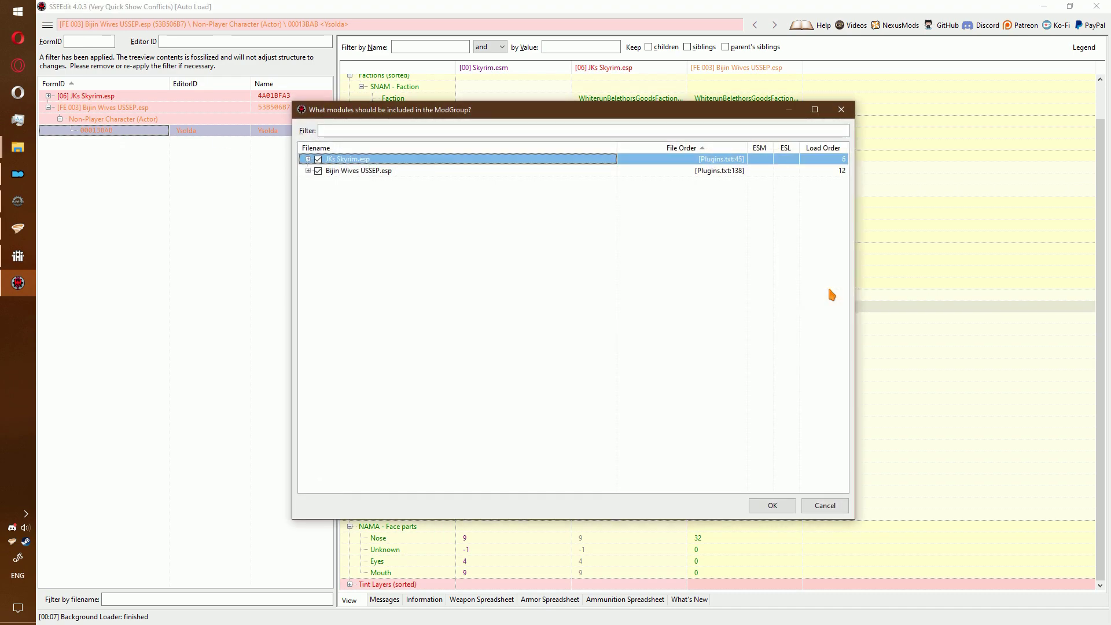
{"action": "left_click", "coordinate": [762, 505]}
{"action": "left_click", "coordinate": [607, 335]}
{"action": "type", "text": "EEK JK Bijin Wives"}
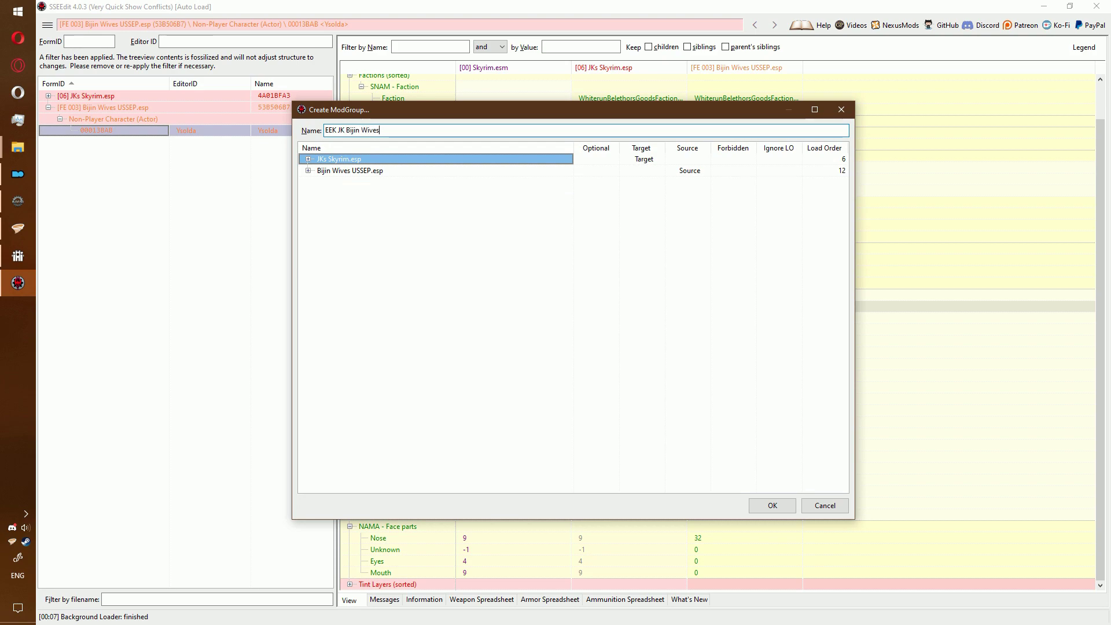
{"action": "key", "text": "Return"}
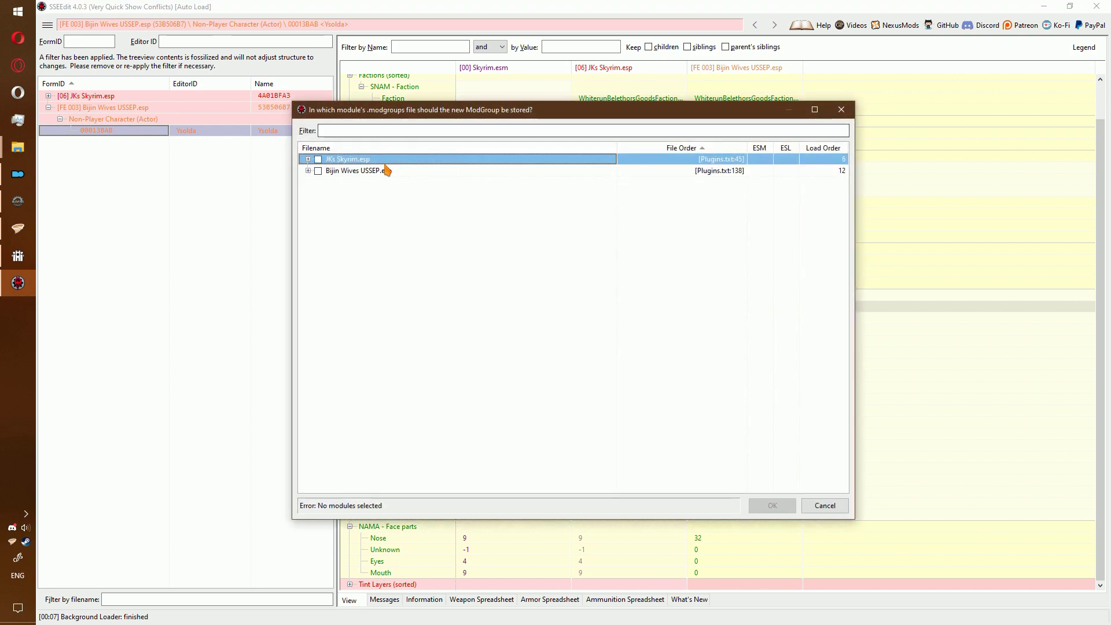
{"action": "double_click", "coordinate": [397, 169]}
{"action": "right_click", "coordinate": [736, 380]}
{"action": "left_click", "coordinate": [778, 391]}
{"action": "left_click", "coordinate": [825, 505]}
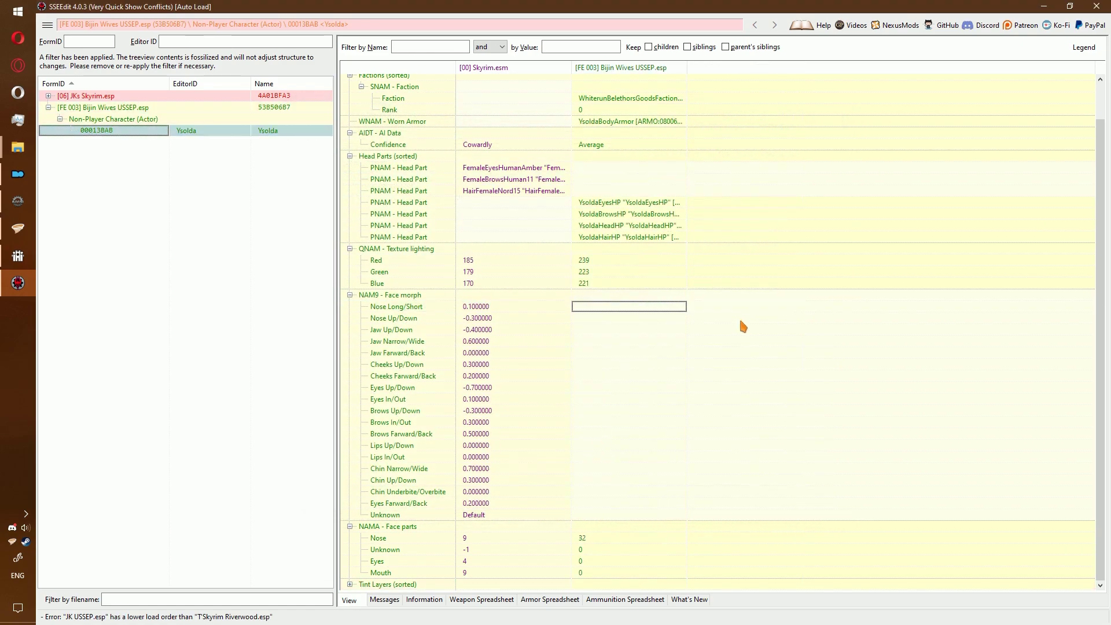
{"action": "key", "text": "alt+F4"}
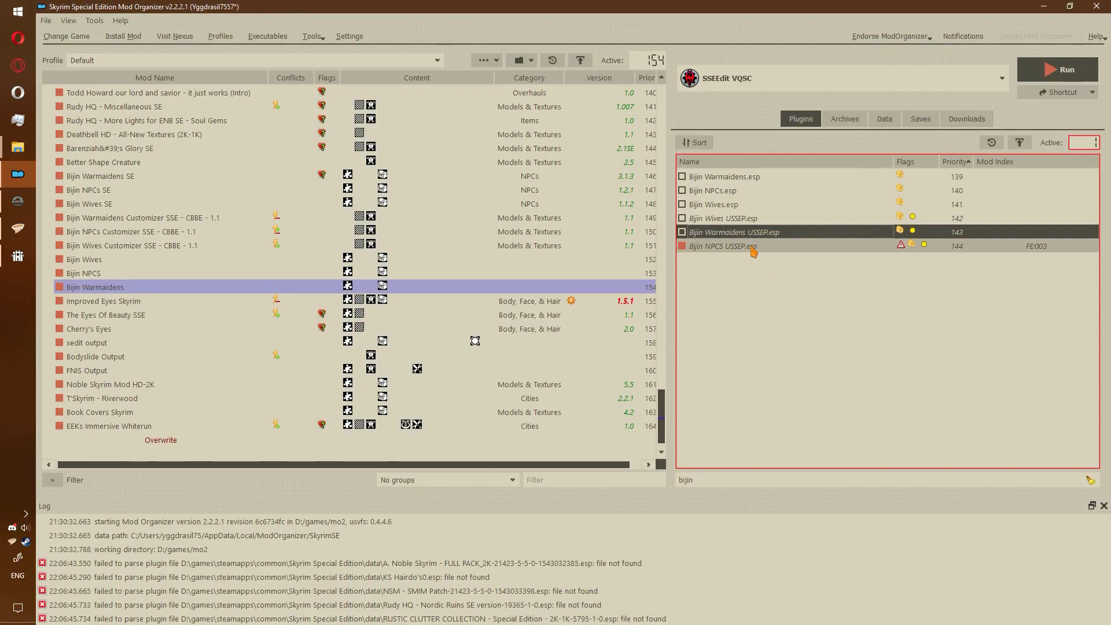
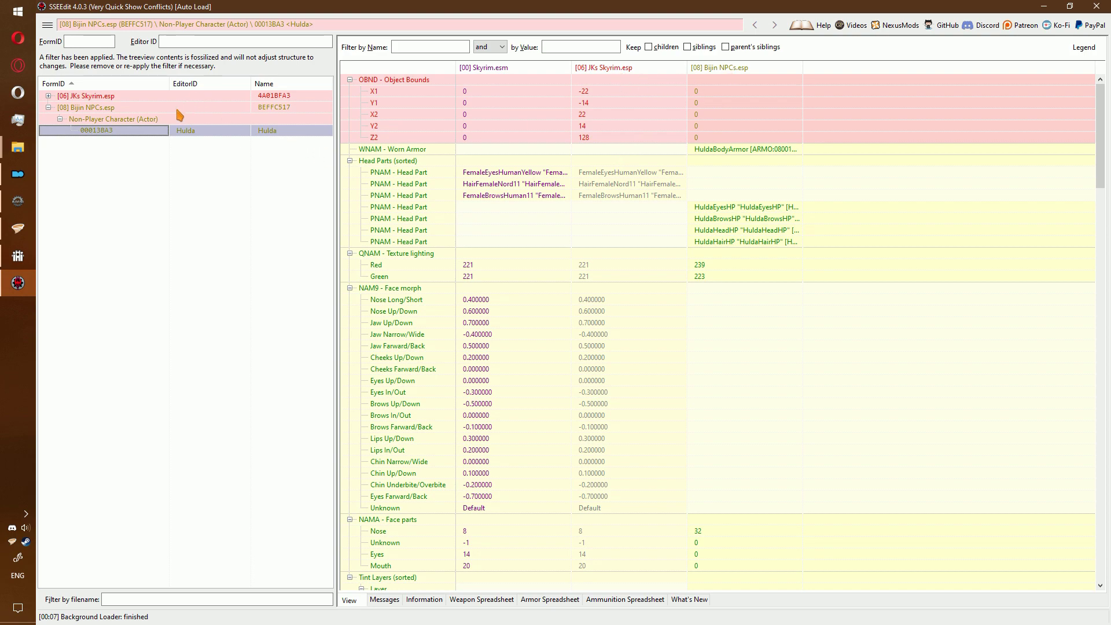
Start a ModGroup named Bijin NPCS JK EEK Version containing JKs Skyrim.esp and Bijin NPCs.esp.
{"action": "double_click", "coordinate": [95, 108]}
{"action": "key", "text": "ctrl+a"}
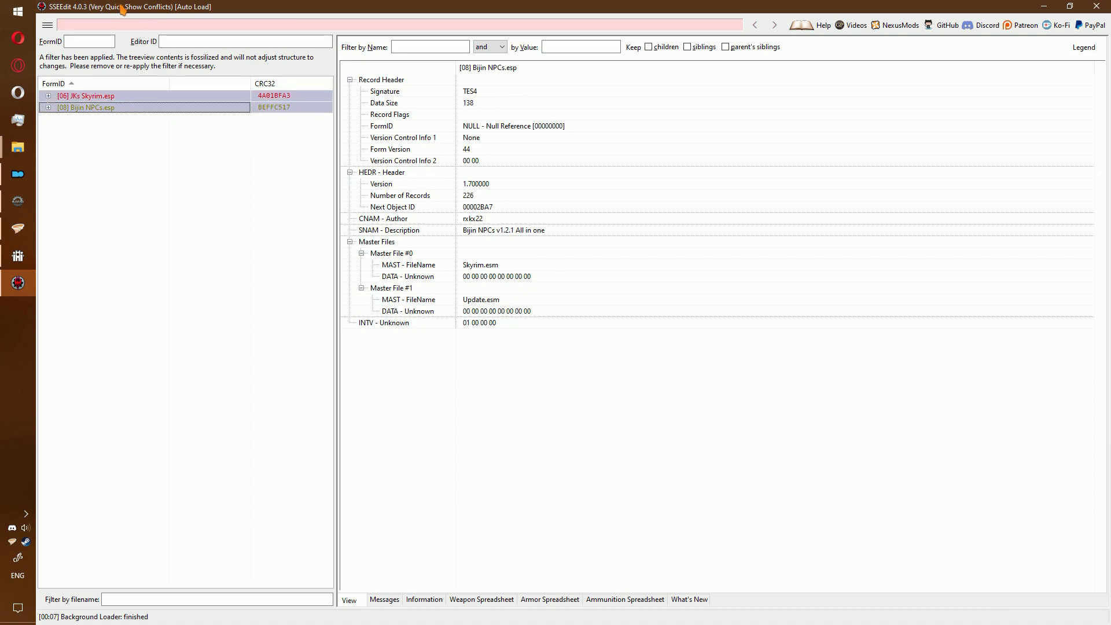
{"action": "key", "text": "ctrl+g"}
{"action": "type", "text": "Bijin NPCS J"}
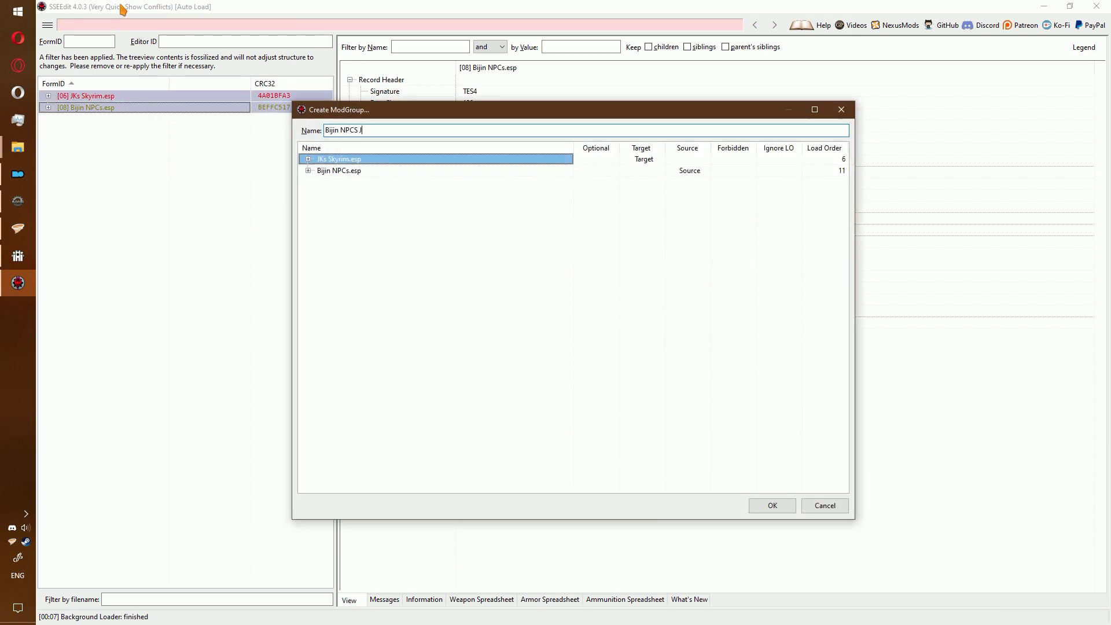
{"action": "key", "text": "BackSpace"}
{"action": "key", "text": "BackSpace"}
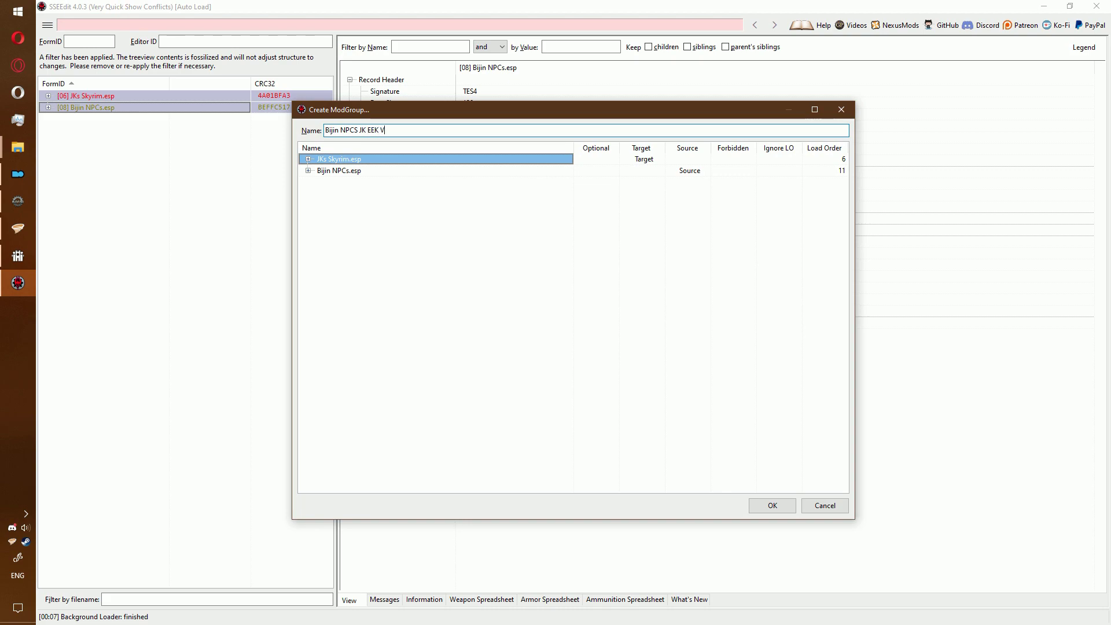
{"action": "key", "text": "Return"}
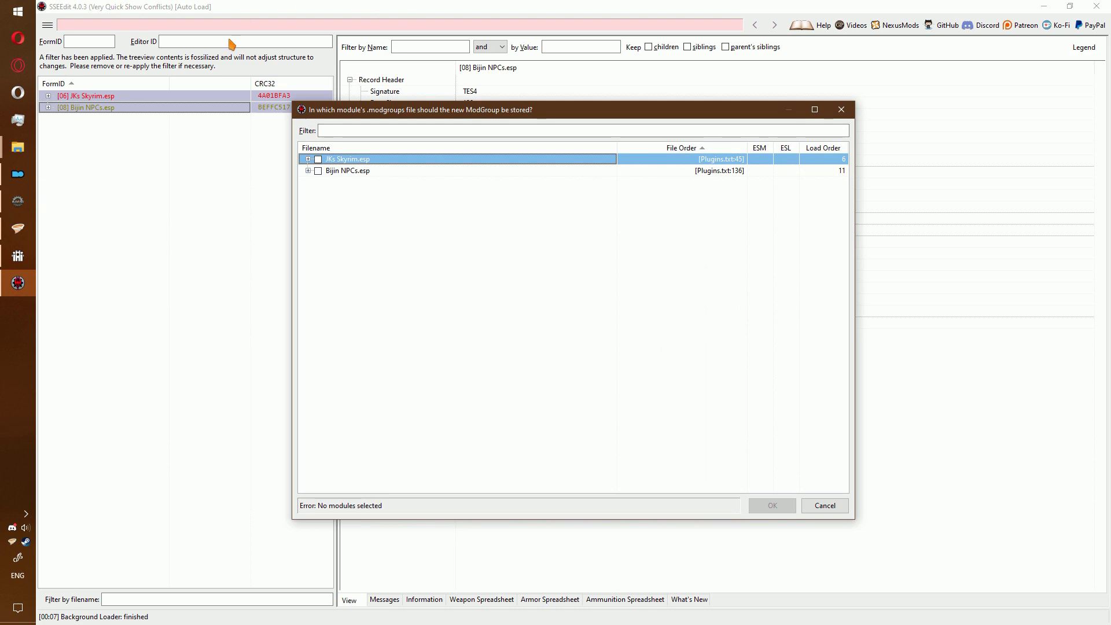
Store the new ModGroup with Bijin NPCs.esp, confirm the ModGroups to activate and close SSEEdit.
{"action": "left_click", "coordinate": [349, 173]}
{"action": "left_click", "coordinate": [318, 171]}
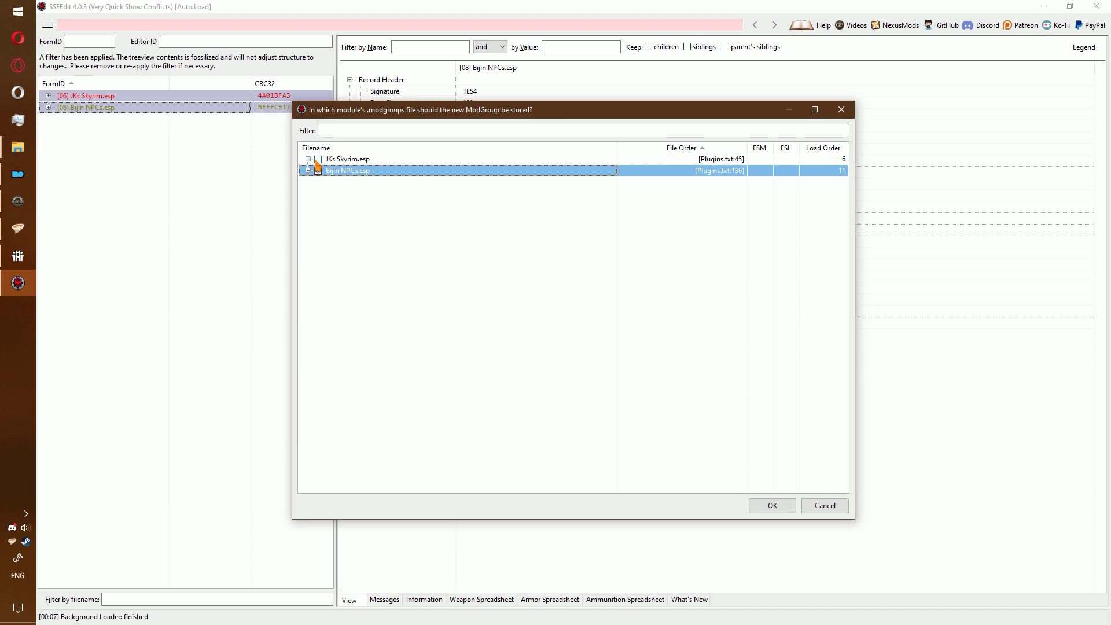
{"action": "left_click", "coordinate": [772, 505]}
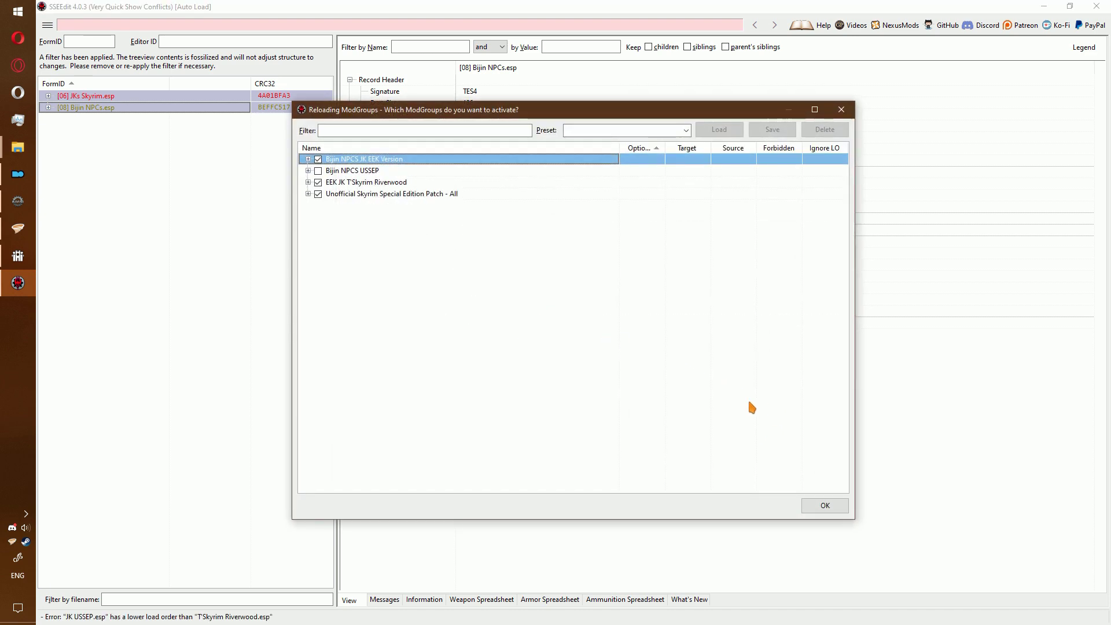
{"action": "right_click", "coordinate": [755, 414]}
{"action": "left_click", "coordinate": [788, 420]}
{"action": "left_click", "coordinate": [824, 505]}
{"action": "left_click", "coordinate": [1096, 6]}
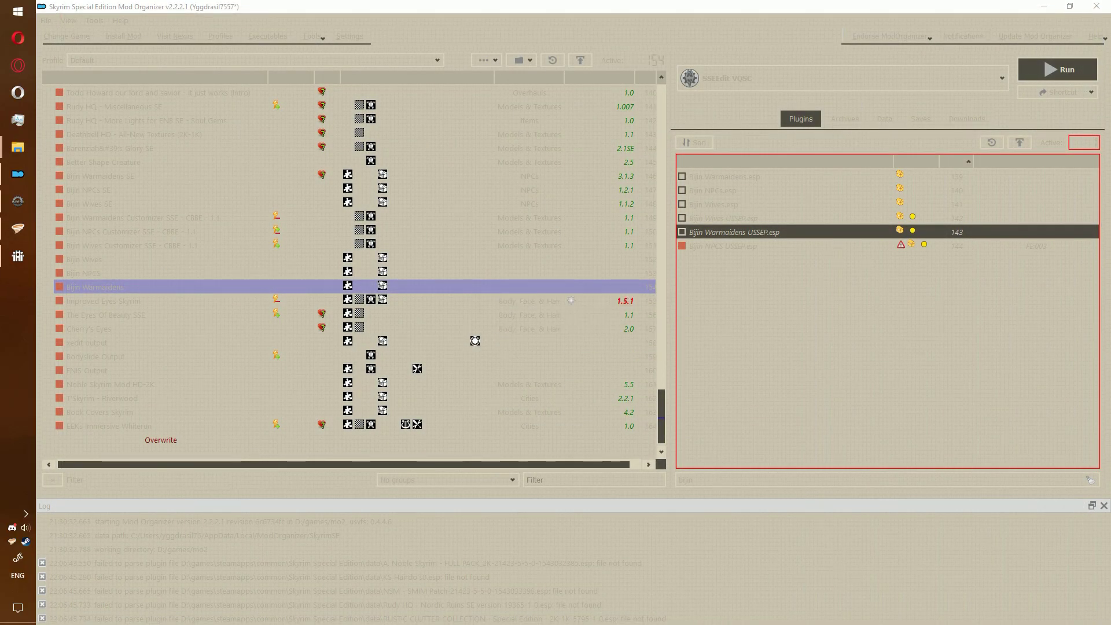
Disable Bijin NPCS USSEP.esp and filter the plugin list by "dest".
{"action": "left_click", "coordinate": [682, 246]}
{"action": "double_click", "coordinate": [713, 480]}
{"action": "type", "text": "dest"}
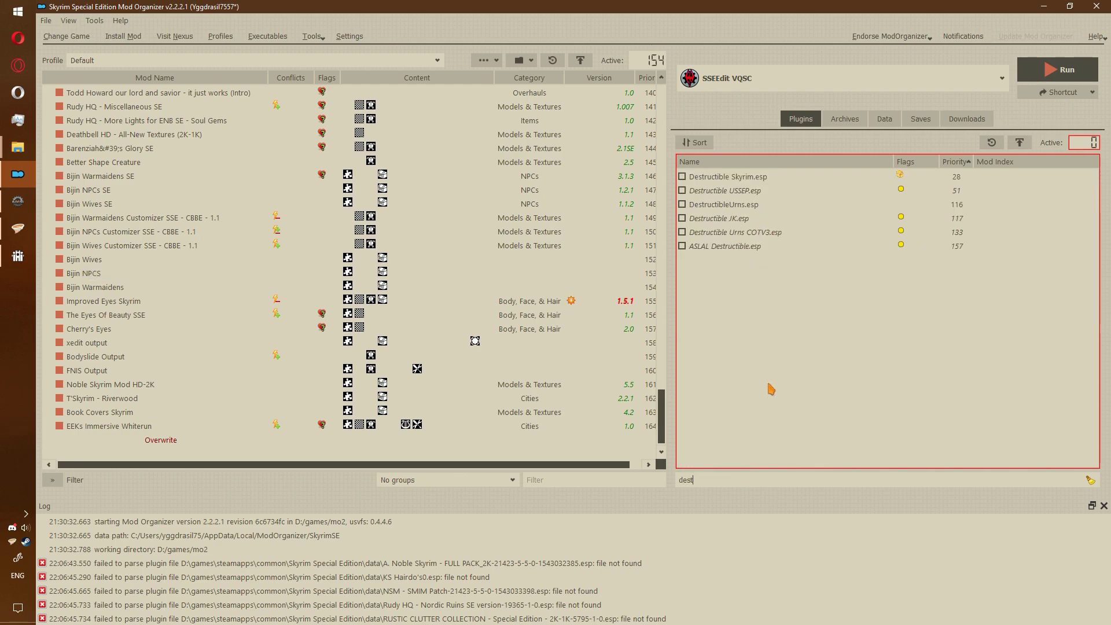
Enable Destructible JK.esp, Destructible USSEP.esp and Destructible Skyrim.esp, and launch SSEEdit VQSC.
{"action": "left_click", "coordinate": [682, 218]}
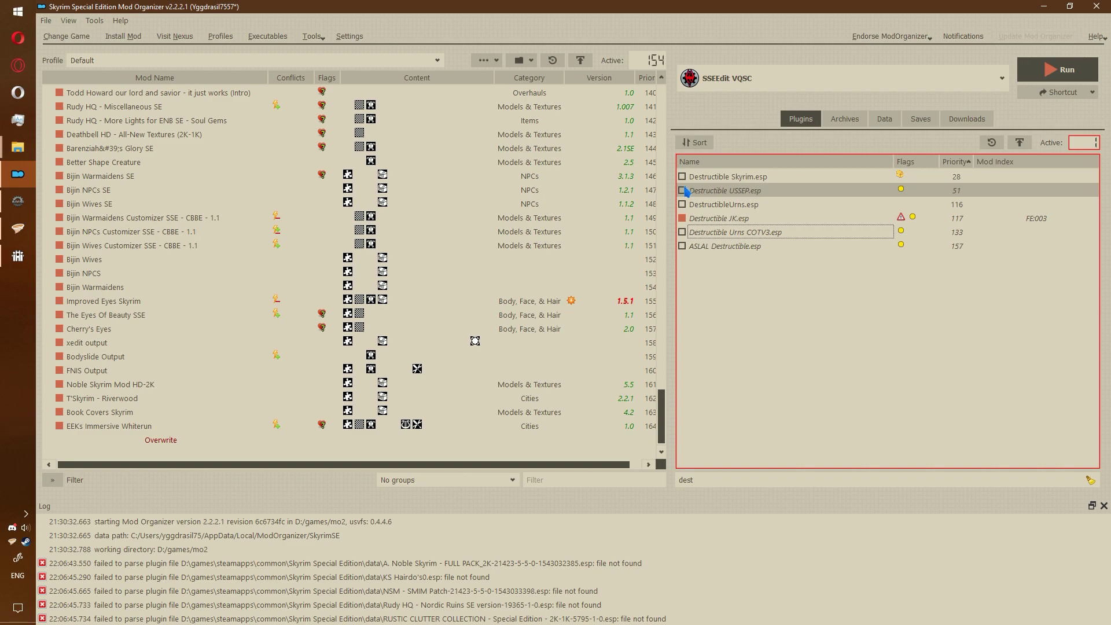
{"action": "left_click", "coordinate": [682, 191]}
{"action": "left_click", "coordinate": [682, 176]}
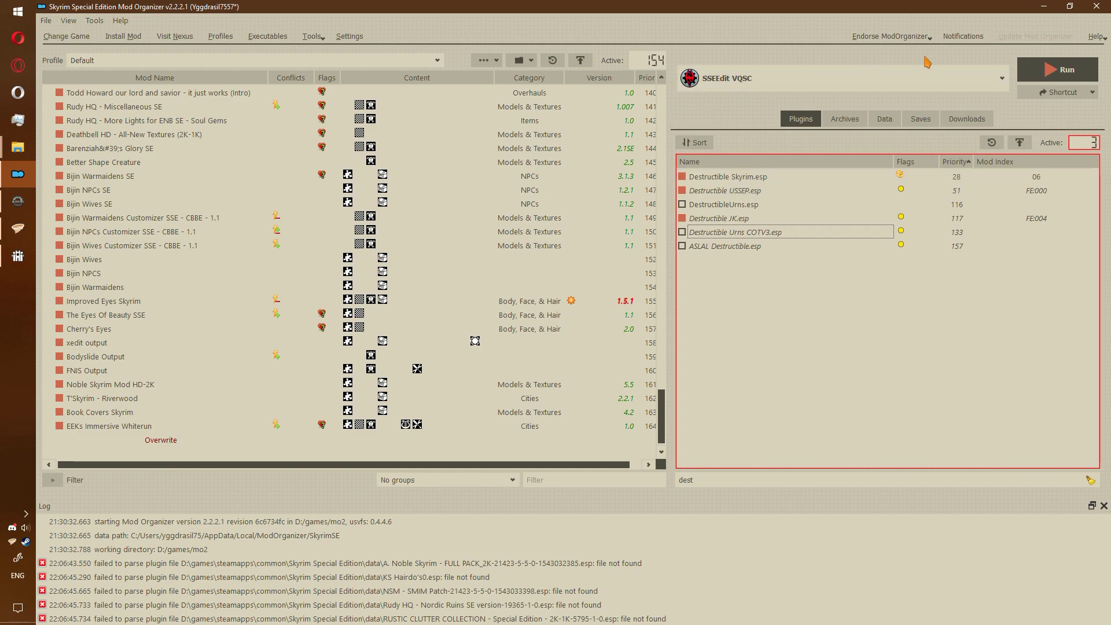
{"action": "left_click", "coordinate": [1062, 69]}
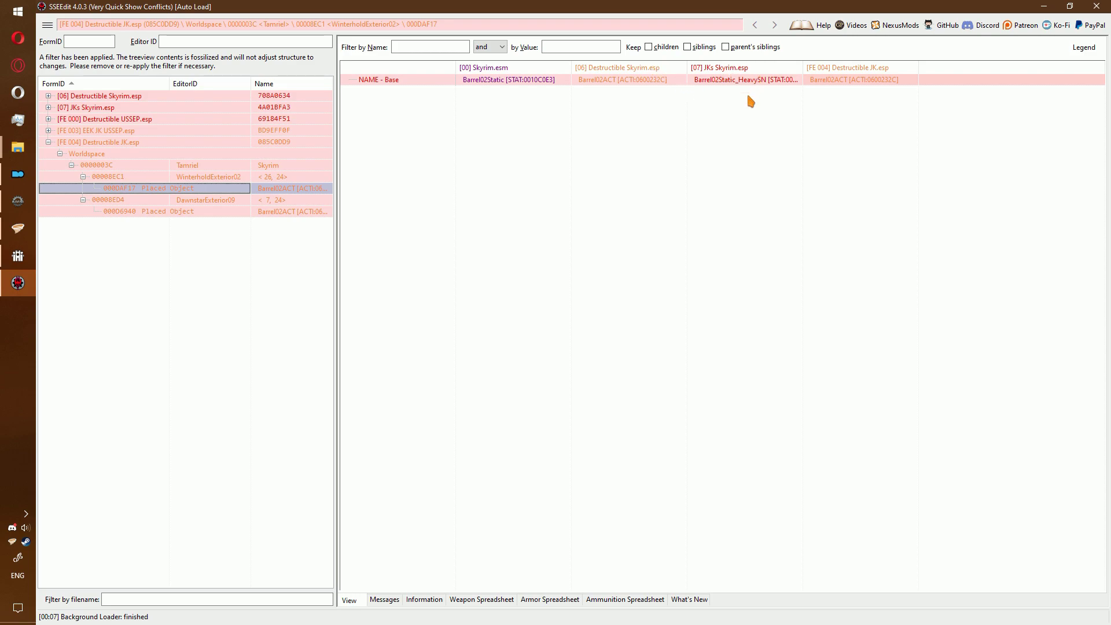
Review the Dawnstar barrel record in Destructible JK.esp and open the WhiterunDragonsreach cell of EEK JK USSEP.esp.
{"action": "left_click", "coordinate": [267, 212]}
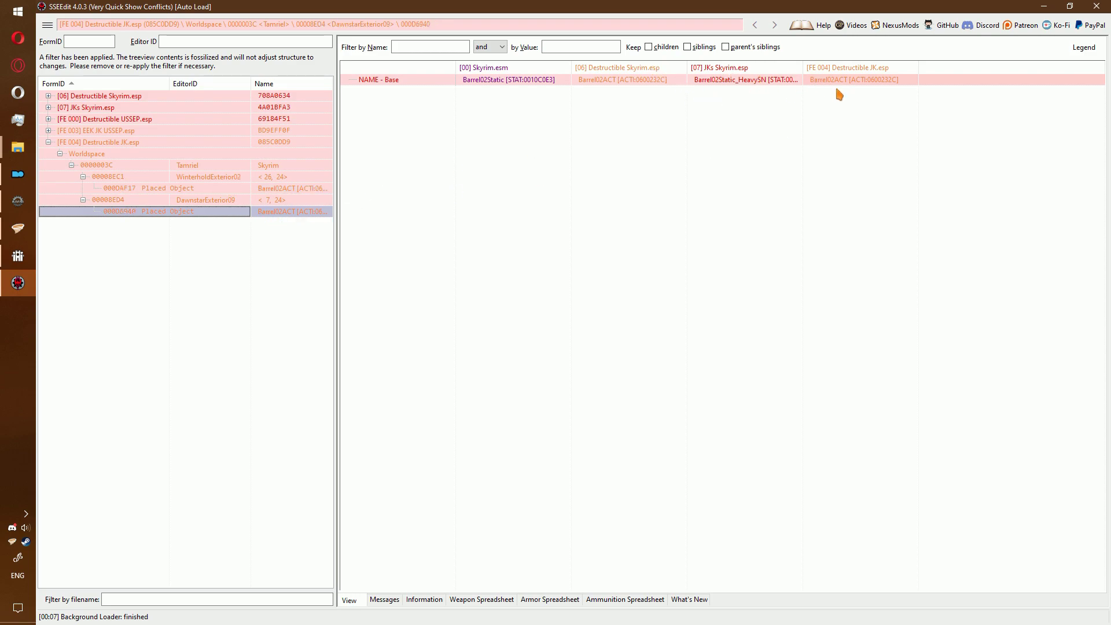
{"action": "double_click", "coordinate": [140, 139]}
{"action": "double_click", "coordinate": [132, 133]}
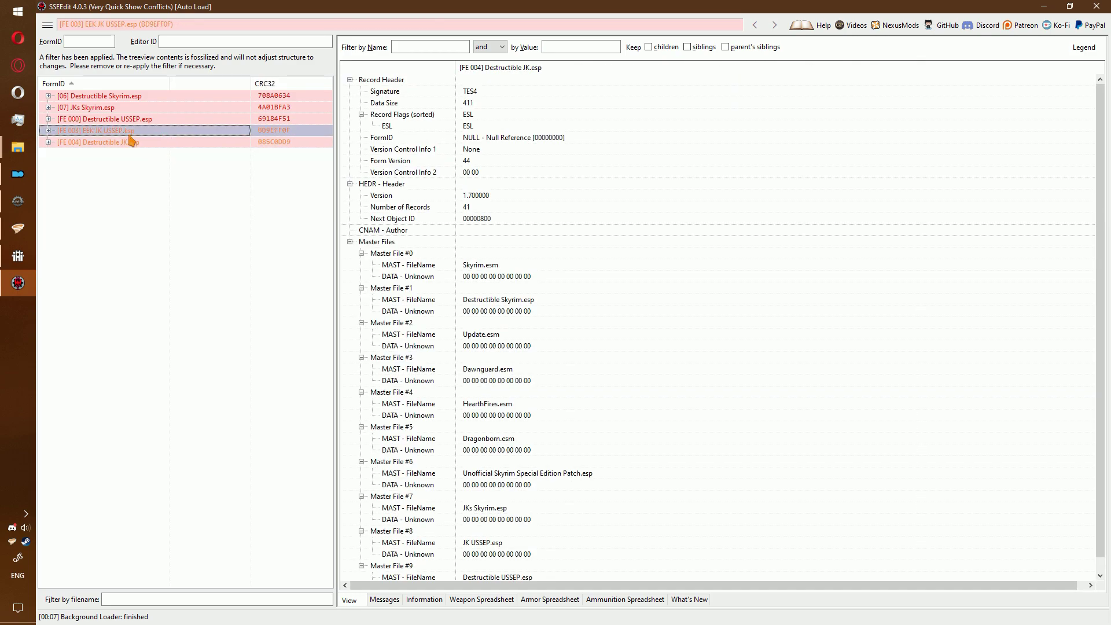
{"action": "left_click", "coordinate": [142, 143]}
{"action": "double_click", "coordinate": [171, 154]}
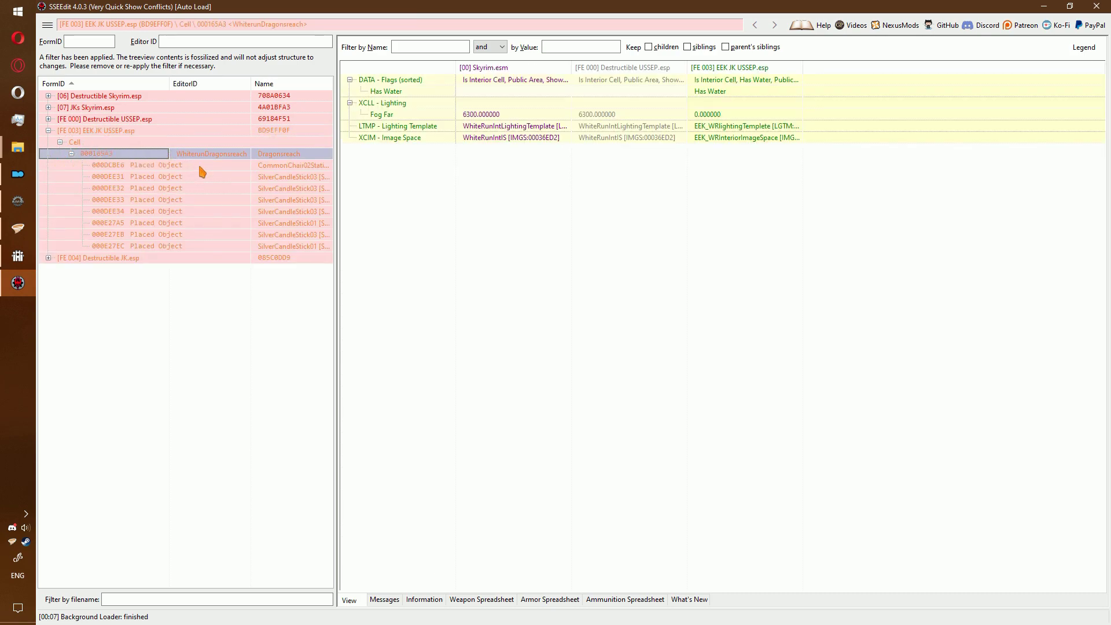
Compare the conflicting placed objects in the WhiterunDragonsreach cell of EEK JK USSEP.esp against Destructible USSEP.esp.
{"action": "left_click", "coordinate": [199, 166]}
{"action": "key", "text": "Down"}
{"action": "key", "text": "Down"}
{"action": "key", "text": "Down"}
{"action": "key", "text": "Down"}
{"action": "key", "text": "Down"}
{"action": "key", "text": "Down"}
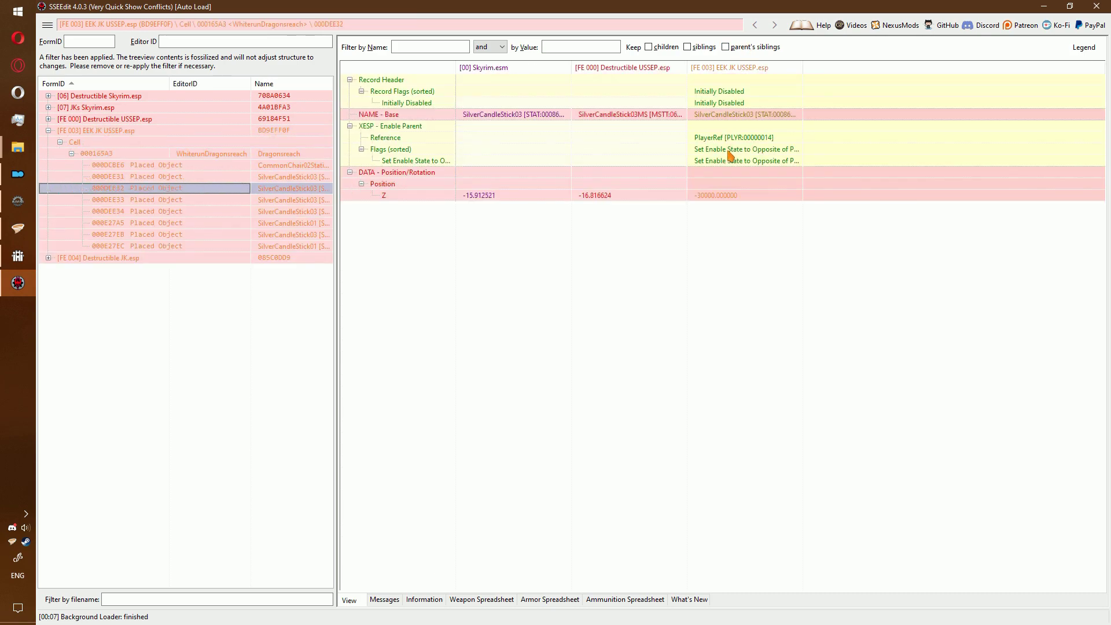
{"action": "key", "text": "Down"}
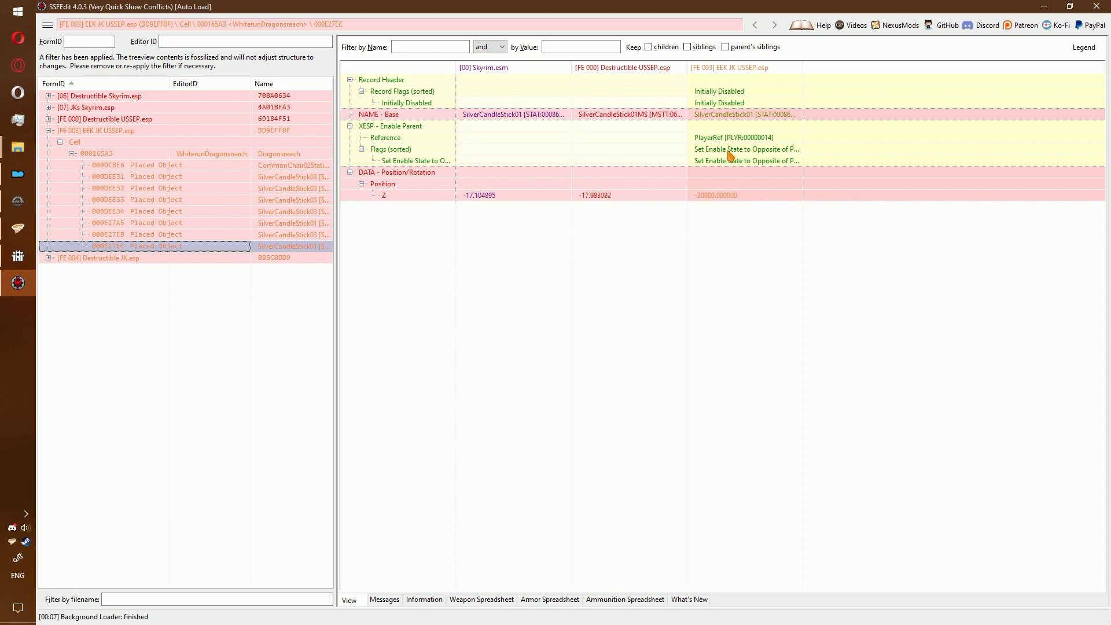
{"action": "key", "text": "Up"}
{"action": "key", "text": "Up"}
{"action": "key", "text": "Up"}
{"action": "key", "text": "Up"}
{"action": "key", "text": "Up"}
{"action": "key", "text": "Up"}
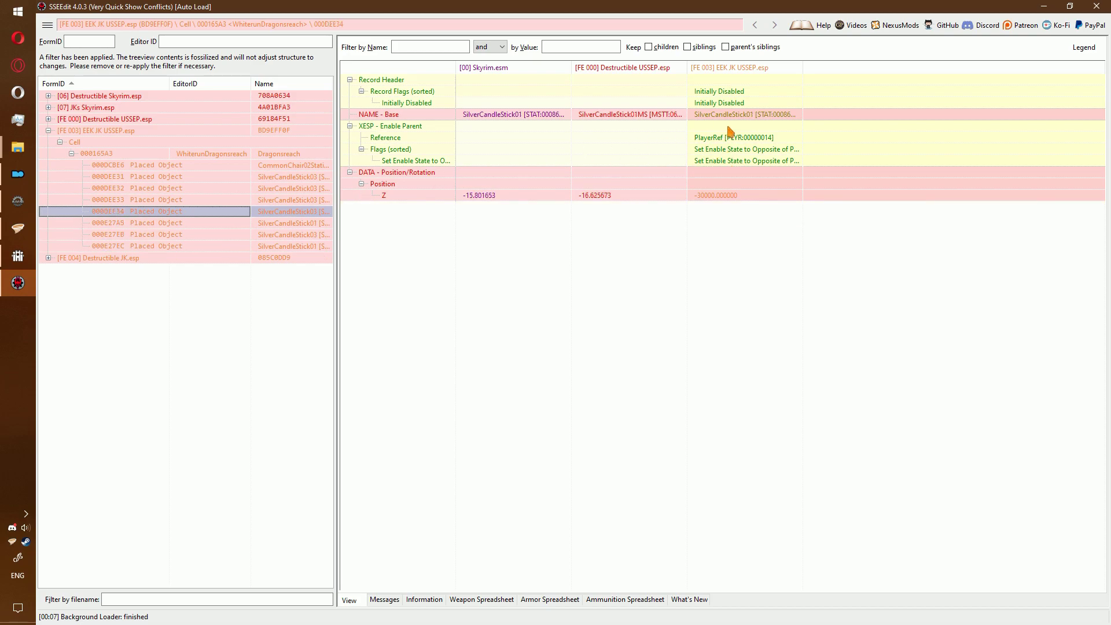
{"action": "key", "text": "Up"}
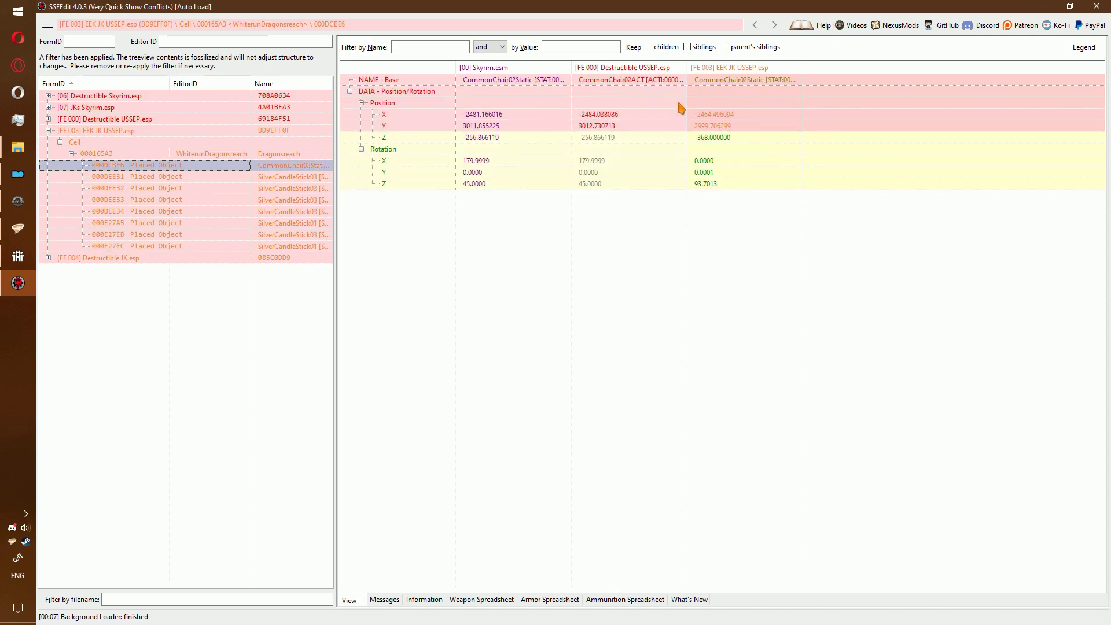
Copy Dragonsreach placed object 000DCBE6 from EEK JK USSEP.esp as an override into the new ESL plugin EEK JK ussep Destructible.esp.
{"action": "right_click", "coordinate": [294, 168]}
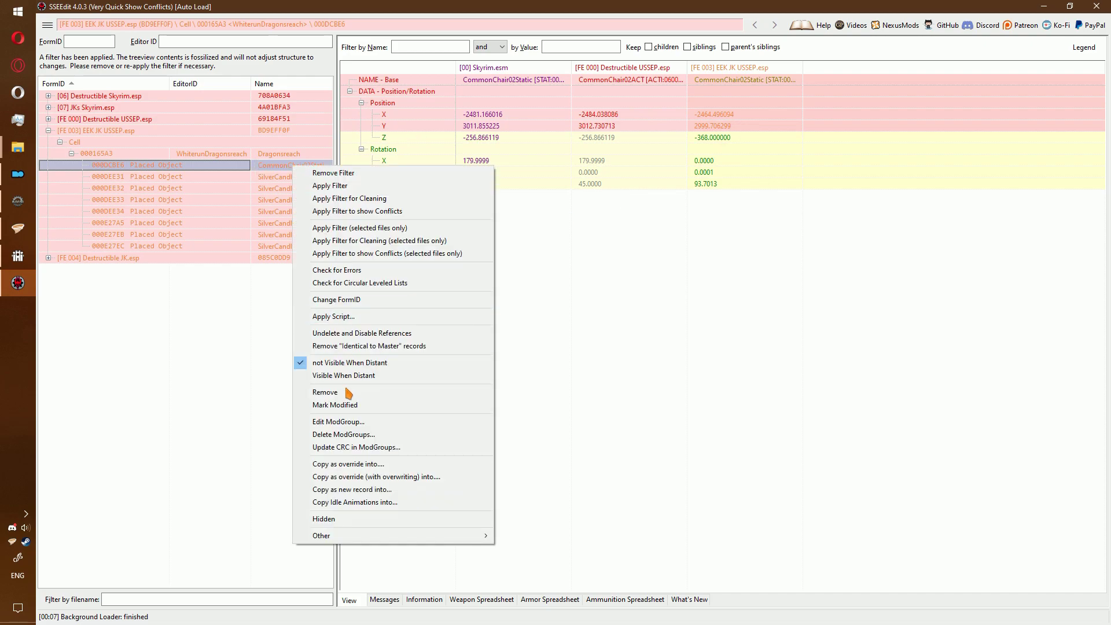
{"action": "left_click", "coordinate": [347, 465]}
{"action": "left_click", "coordinate": [686, 383]}
Copy the CommonShelf01ACT base of object 000DCBD2 from Destructible Skyrim.esp into EEK JK ussep Destructible.esp.
{"action": "left_click_drag", "start_coordinate": [629, 79], "coordinate": [862, 80]}
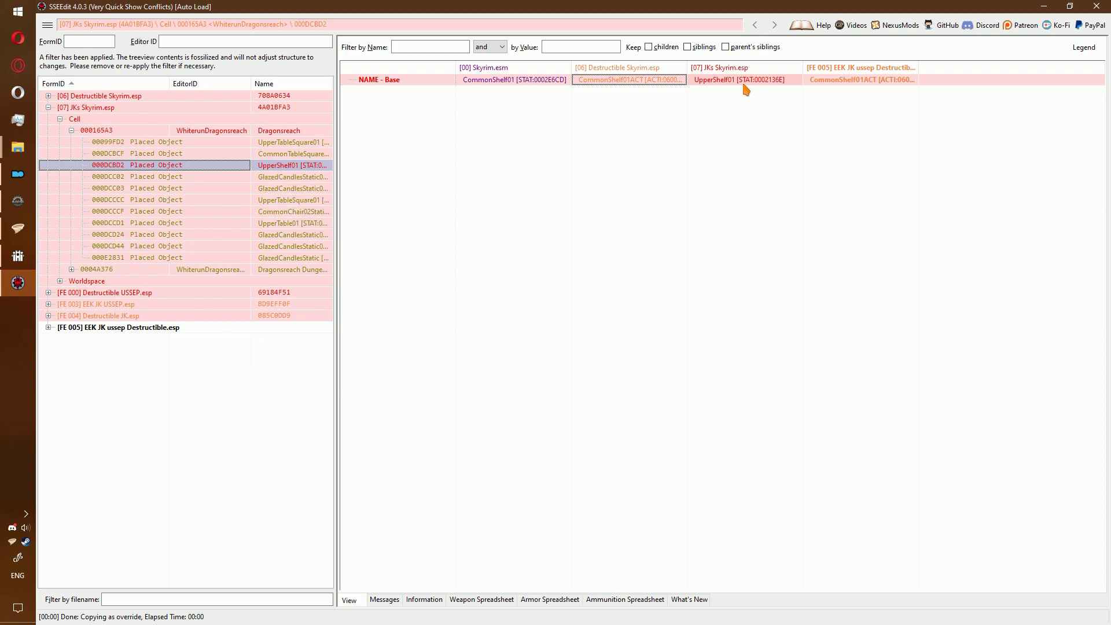
{"action": "left_click", "coordinate": [513, 81]}
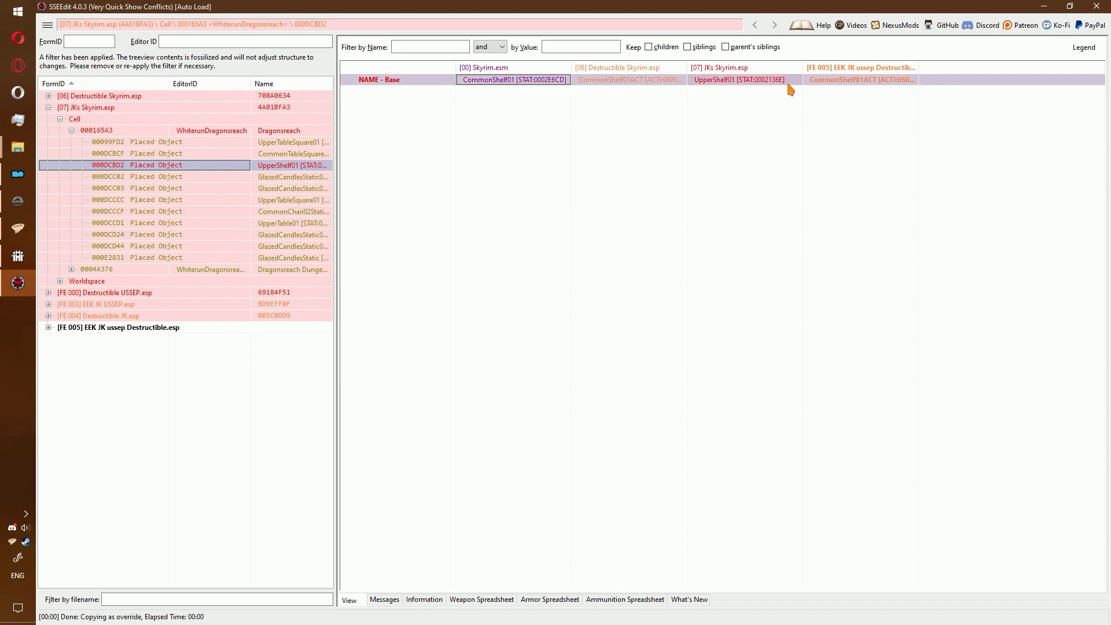
{"action": "left_click", "coordinate": [844, 82]}
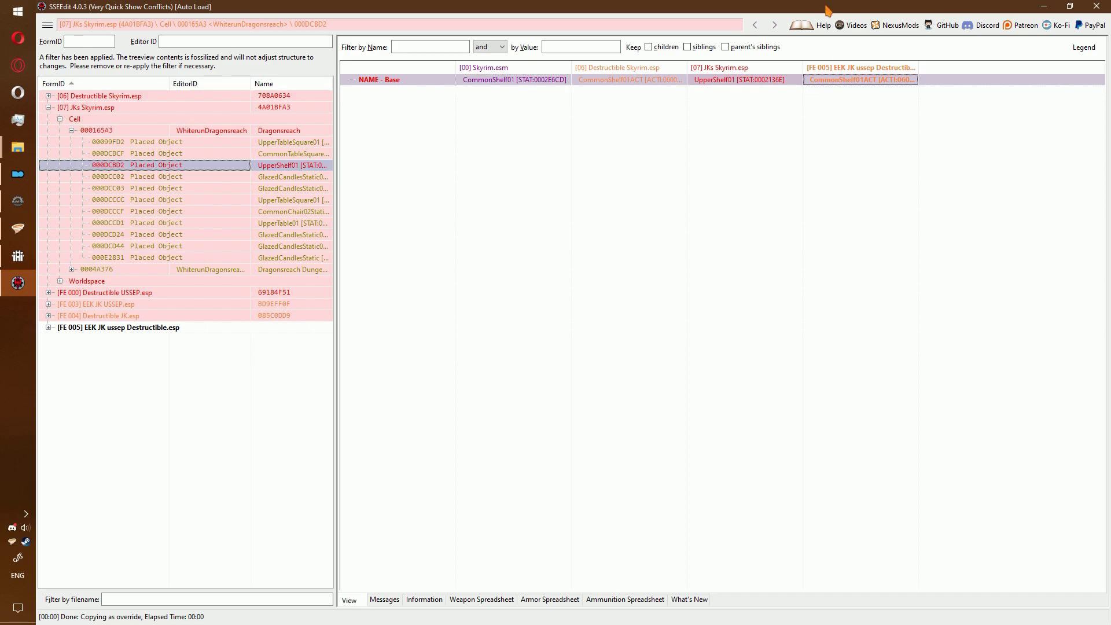
{"action": "type", "text": "uppershelf01 [STAT:0002136E"}
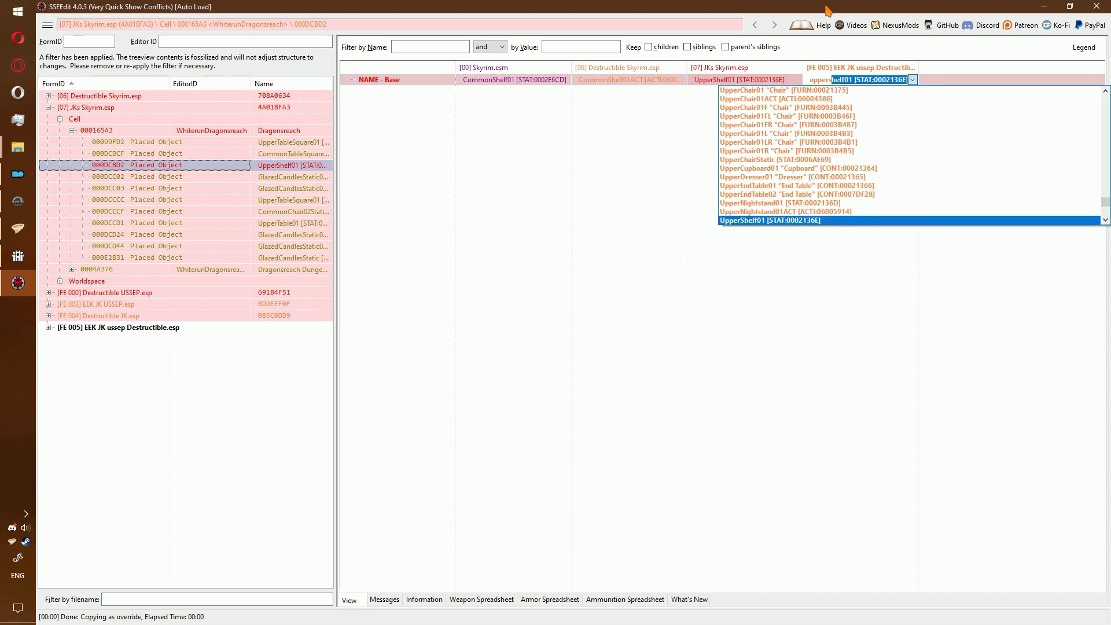
{"action": "key", "text": "Down"}
{"action": "key", "text": "Down"}
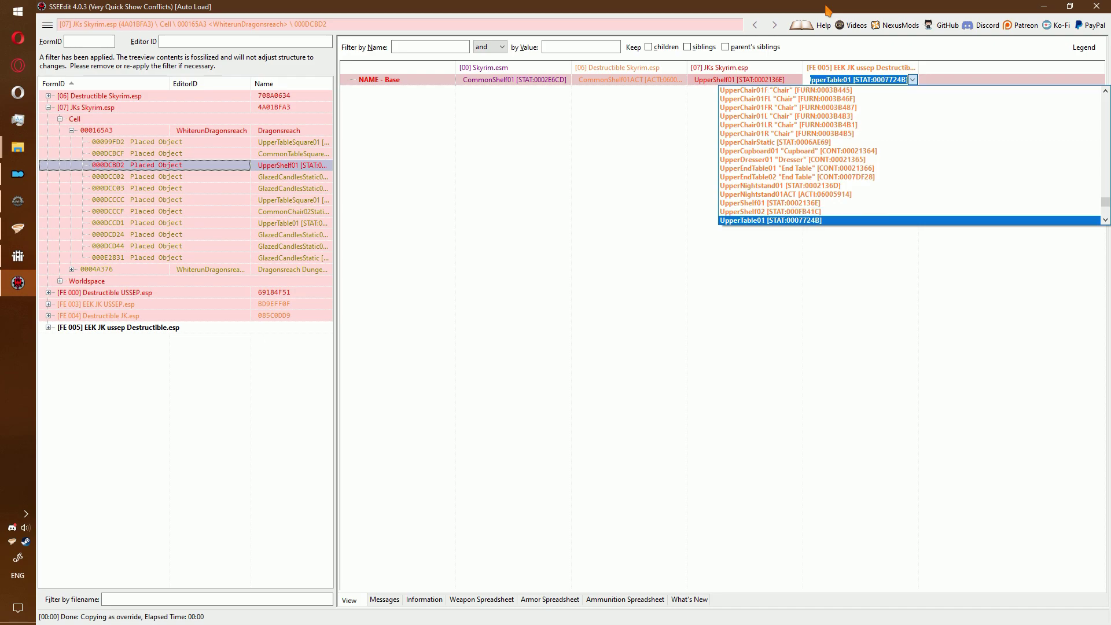
{"action": "key", "text": "Down"}
{"action": "key", "text": "Down"}
{"action": "key", "text": "Up"}
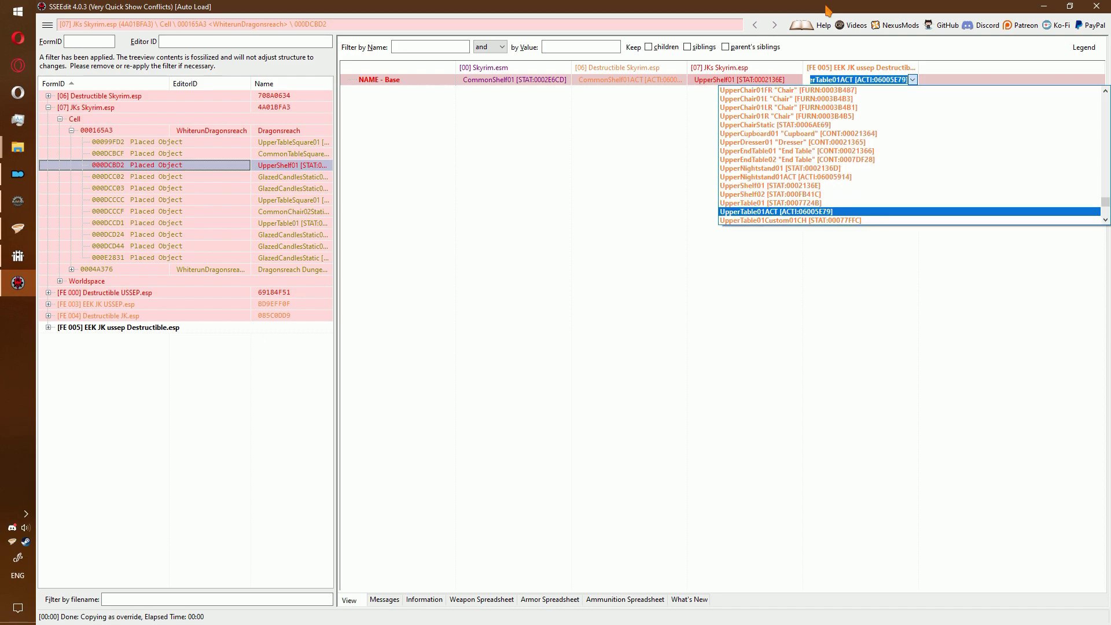
{"action": "key", "text": "Down"}
{"action": "key", "text": "Down"}
{"action": "key", "text": "Down"}
{"action": "key", "text": "Down"}
{"action": "key", "text": "Down"}
{"action": "key", "text": "Down"}
{"action": "key", "text": "Down"}
{"action": "key", "text": "Down"}
{"action": "key", "text": "Down"}
{"action": "key", "text": "Down"}
{"action": "key", "text": "Down"}
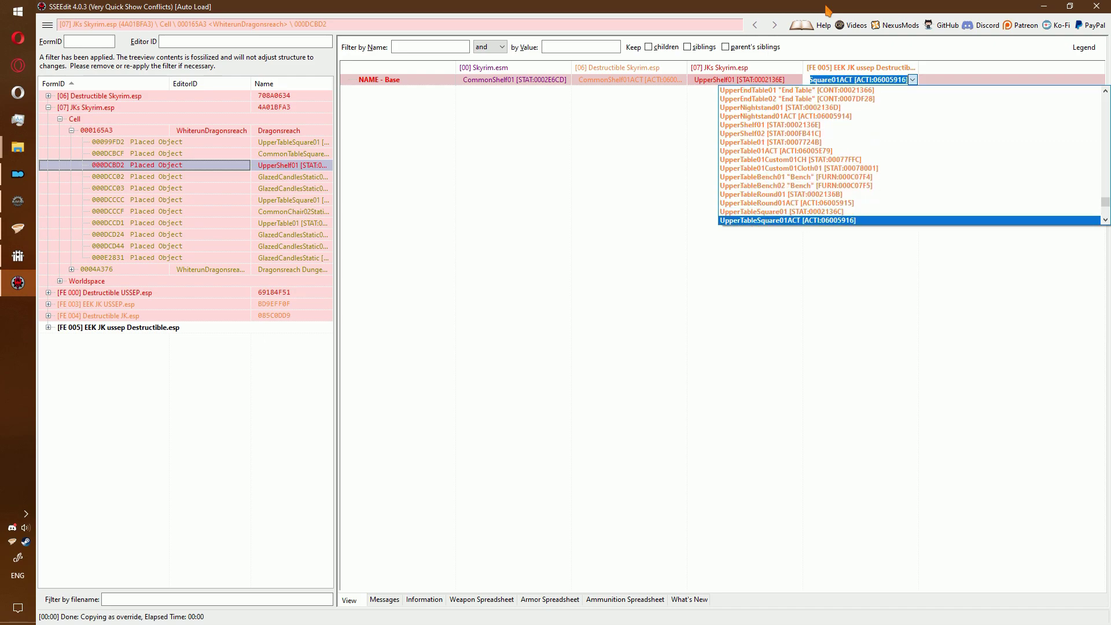
{"action": "key", "text": "Down"}
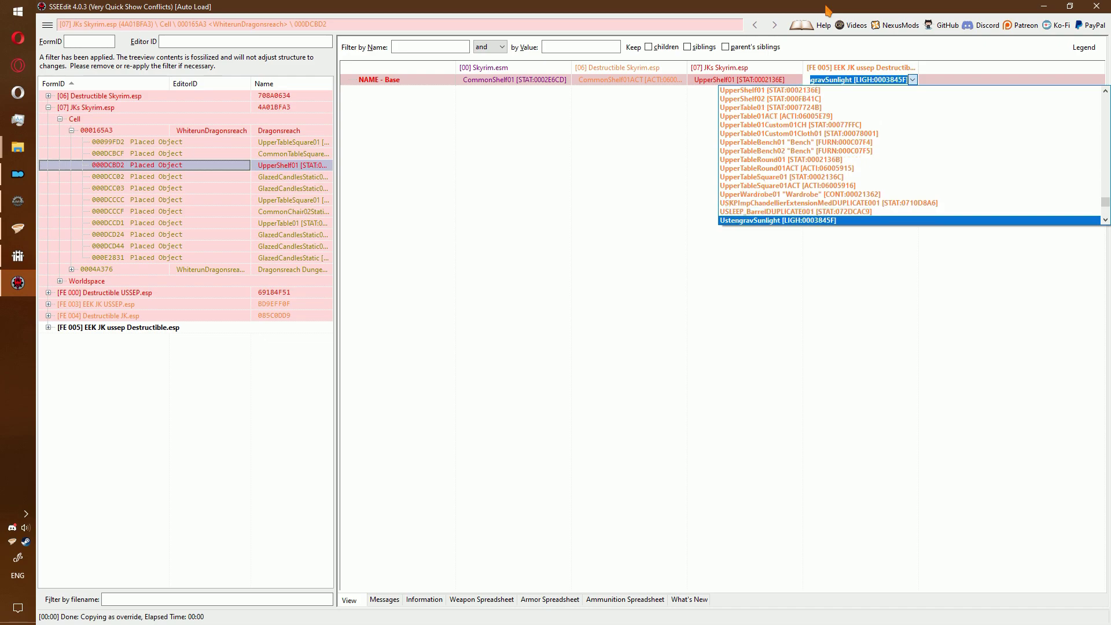
{"action": "key", "text": "Escape"}
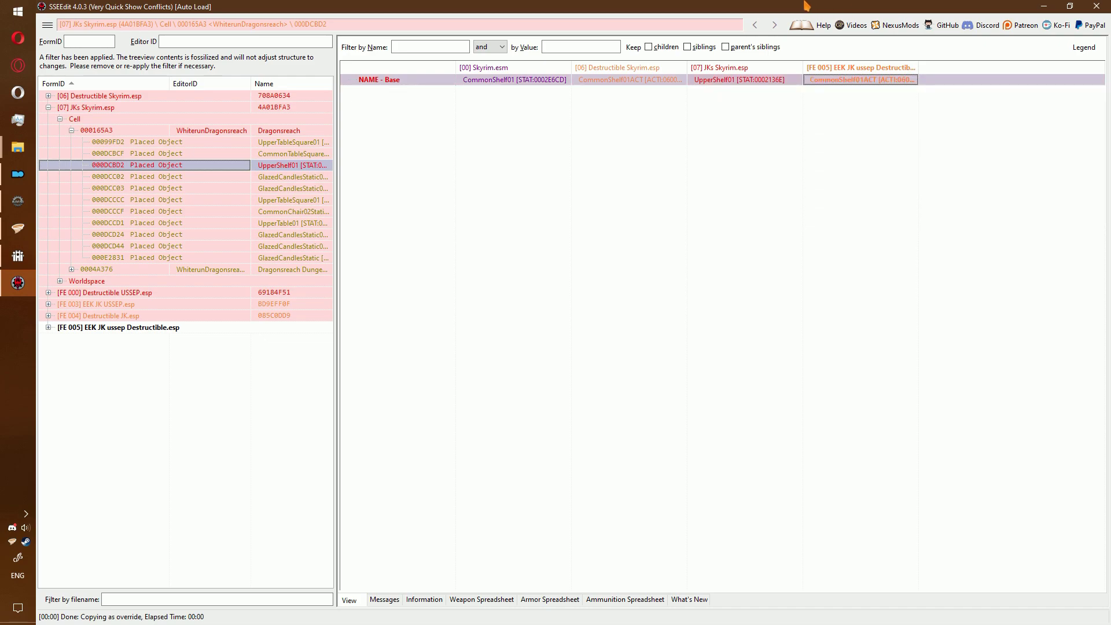
Set the base of object 000DCBD2 in EEK JK ussep Destructible.esp to JKs Skyrim.esp's UpperShelf01 [STAT:0002136E].
{"action": "left_click_drag", "start_coordinate": [753, 81], "coordinate": [832, 84]}
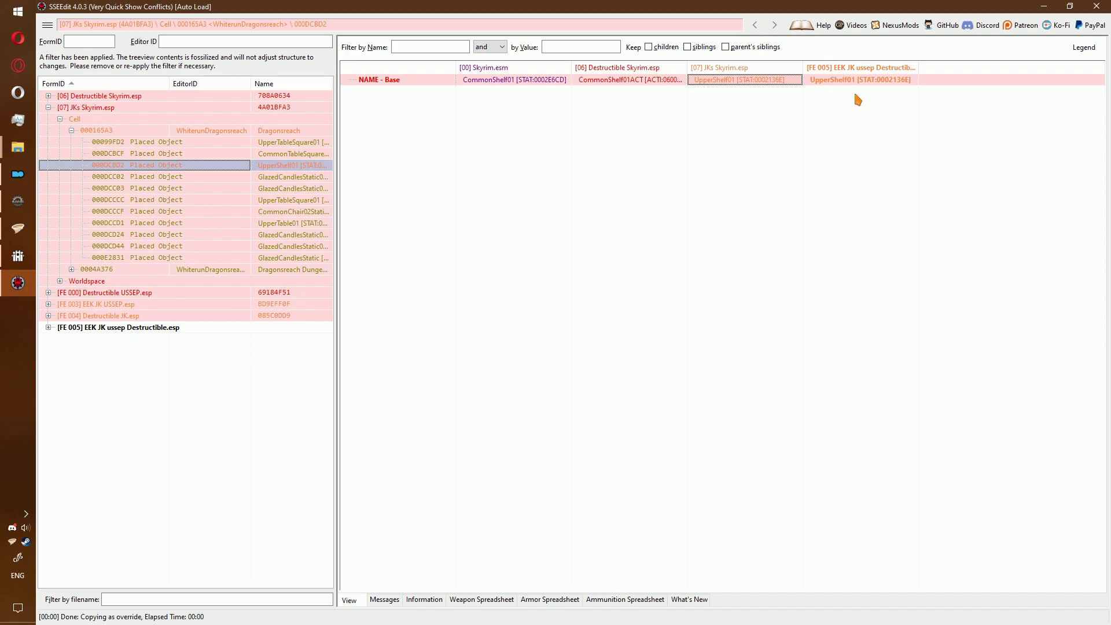
Examine the remaining conflicting placed objects in the Dragonsreach and Dragonsreach basement cells of JKs Skyrim.esp.
{"action": "key", "text": "Down"}
{"action": "key", "text": "Down"}
{"action": "key", "text": "Down"}
{"action": "key", "text": "Down"}
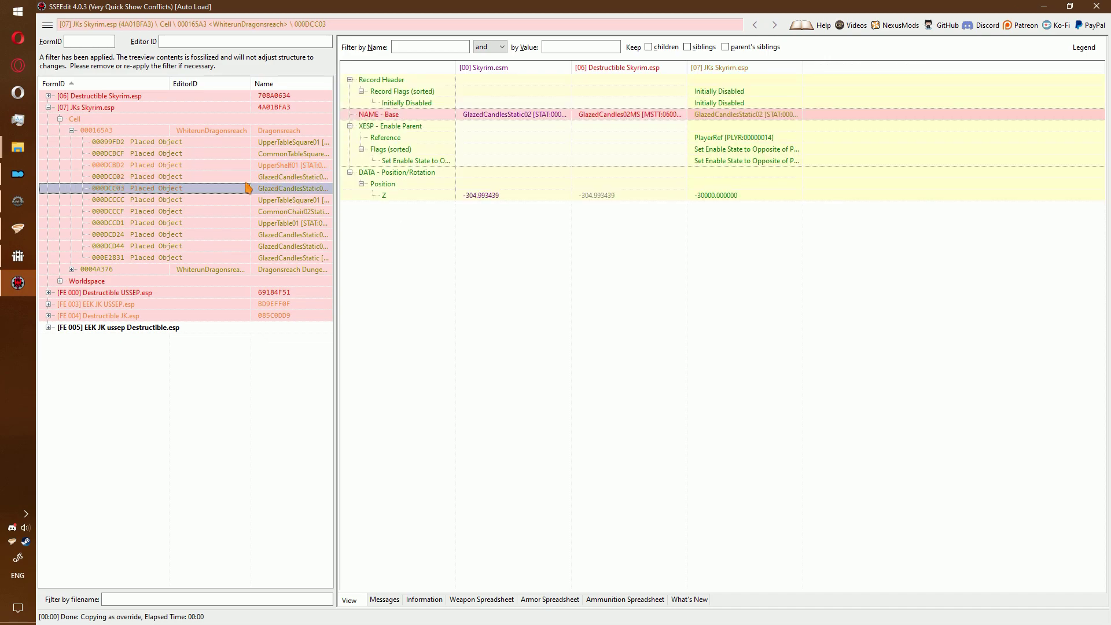
{"action": "key", "text": "Down"}
{"action": "key", "text": "Down"}
{"action": "key", "text": "Down"}
{"action": "key", "text": "Down"}
{"action": "key", "text": "Down"}
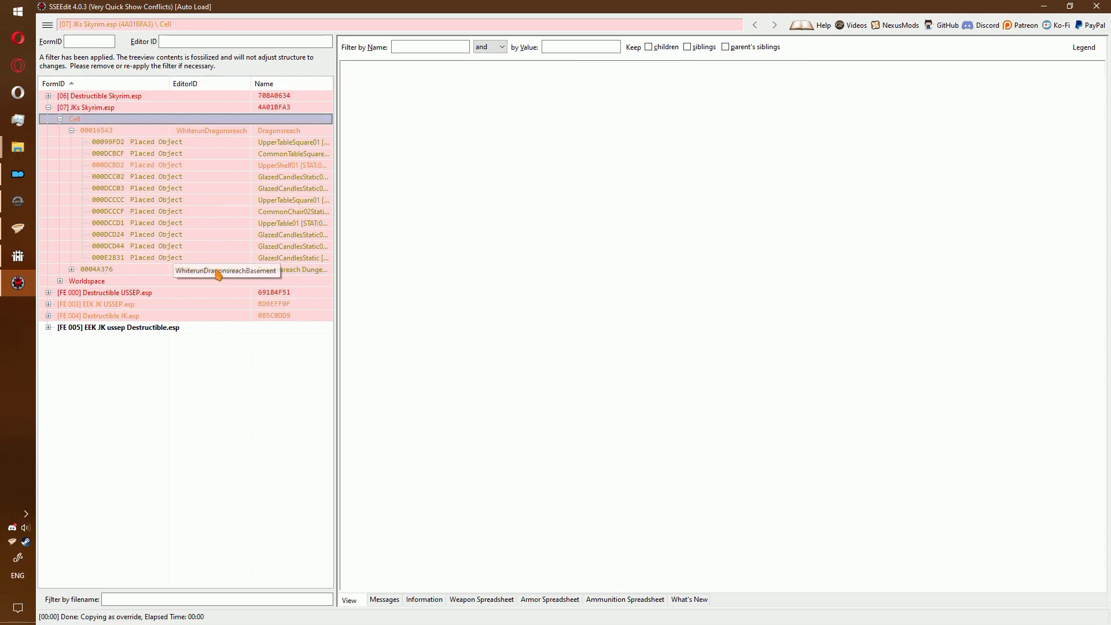
{"action": "key", "text": "Right"}
{"action": "key", "text": "Down"}
{"action": "key", "text": "Down"}
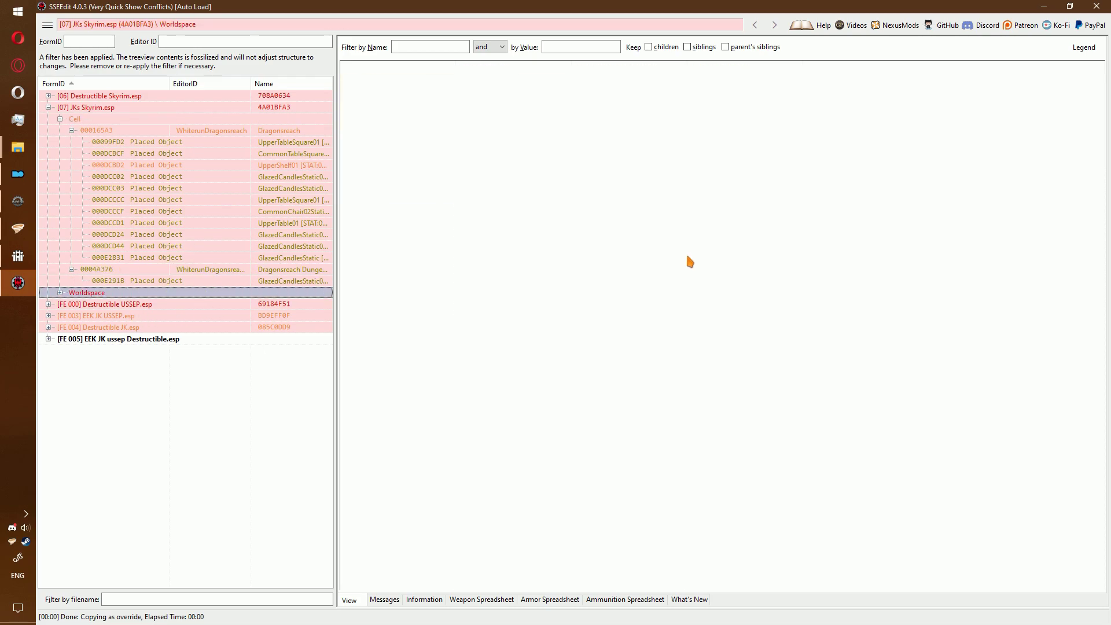
Check the Worldspace records of JKs Skyrim.esp and collapse the plugin's whole record tree.
{"action": "key", "text": "Right"}
{"action": "key", "text": "Down"}
{"action": "key", "text": "Right"}
{"action": "key", "text": "Down"}
{"action": "key", "text": "Right"}
{"action": "key", "text": "Down"}
{"action": "key", "text": "Left"}
{"action": "key", "text": "Left"}
{"action": "key", "text": "Left"}
{"action": "key", "text": "Left"}
{"action": "key", "text": "Left"}
{"action": "key", "text": "Left"}
{"action": "key", "text": "Left"}
{"action": "key", "text": "Left"}
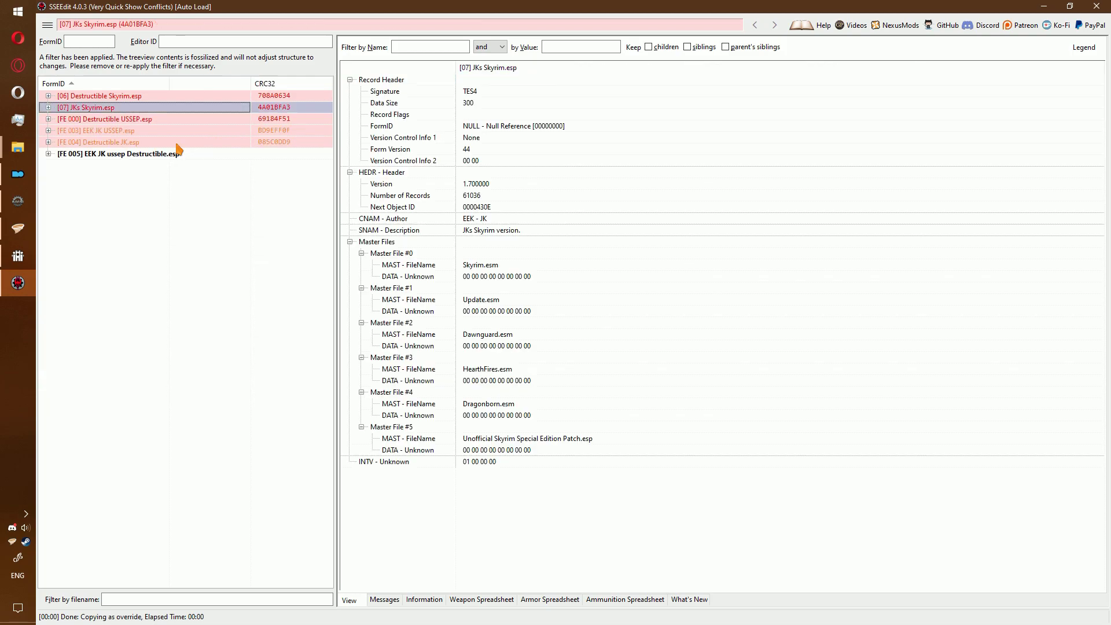
Add all of the offered plugins as masters to EEK JK ussep Destructible.esp.
{"action": "key", "text": "Up"}
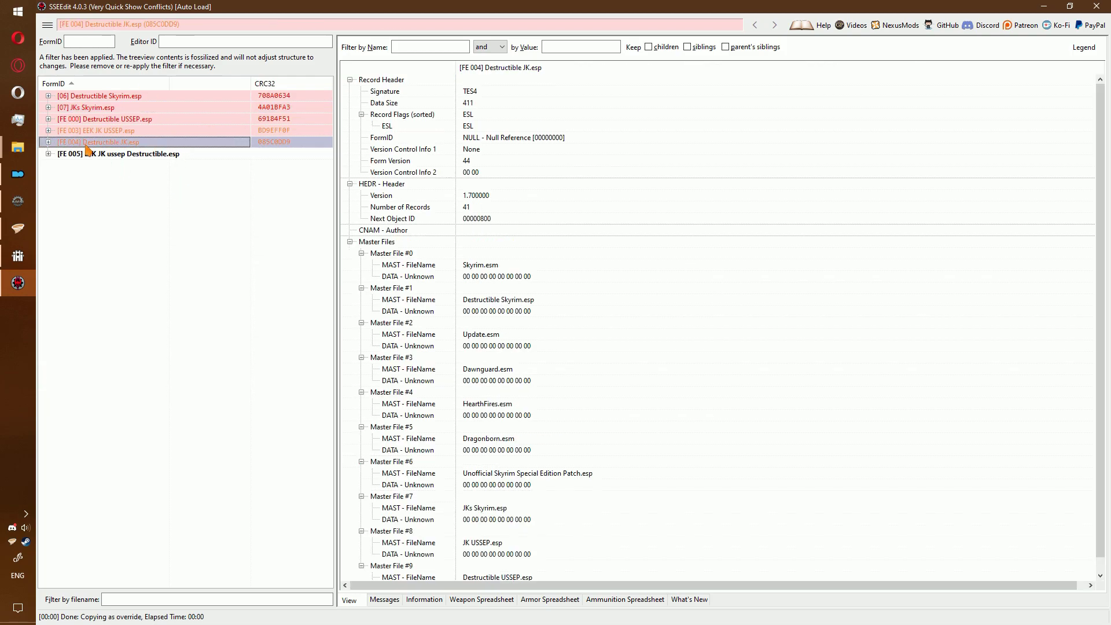
{"action": "right_click", "coordinate": [107, 155]}
{"action": "left_click", "coordinate": [207, 442]}
{"action": "right_click", "coordinate": [599, 380]}
{"action": "left_click", "coordinate": [629, 383]}
{"action": "left_click", "coordinate": [771, 505]}
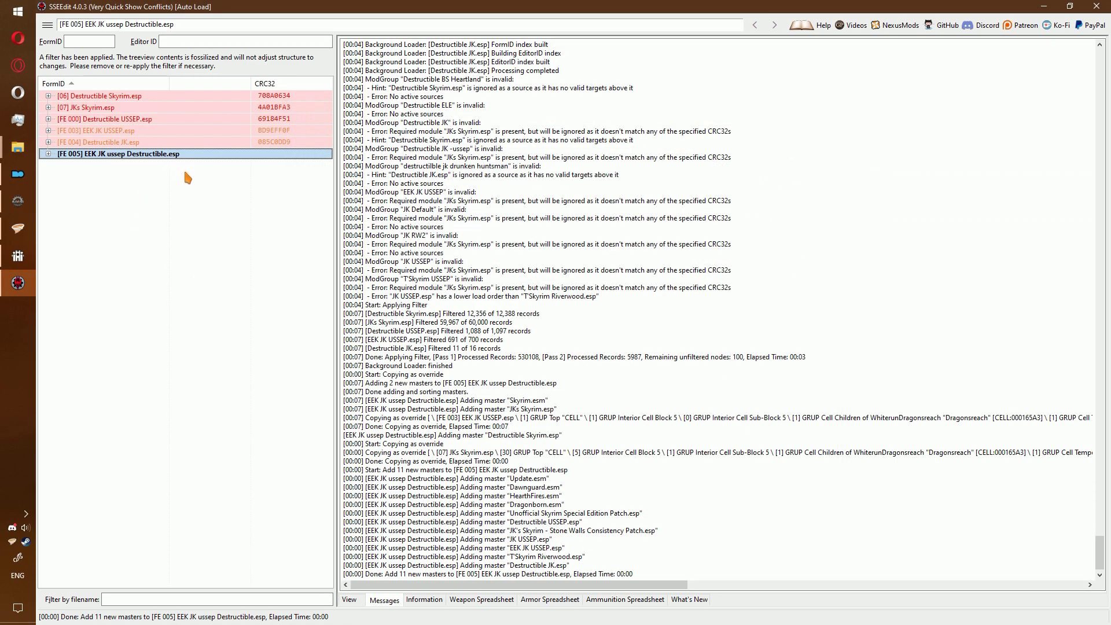
Create a ModGroup named EEK JK Destructible from all listed plugins, including EEK JK ussep Destructible.esp.
{"action": "key", "text": "ctrl+a"}
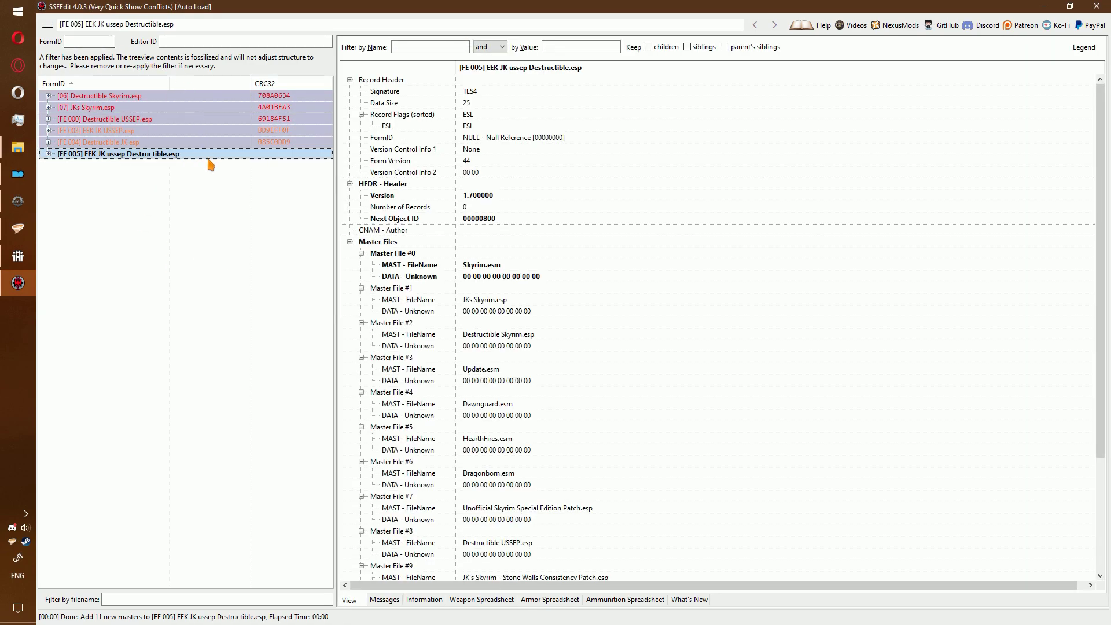
{"action": "left_click", "coordinate": [606, 332]}
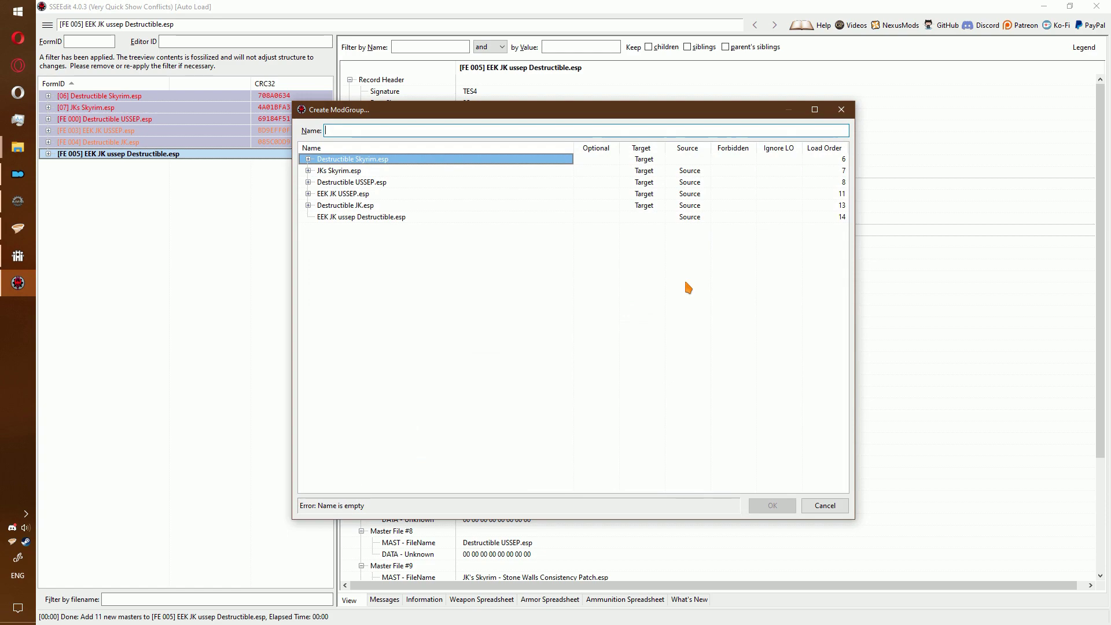
{"action": "type", "text": "EEK JK "}
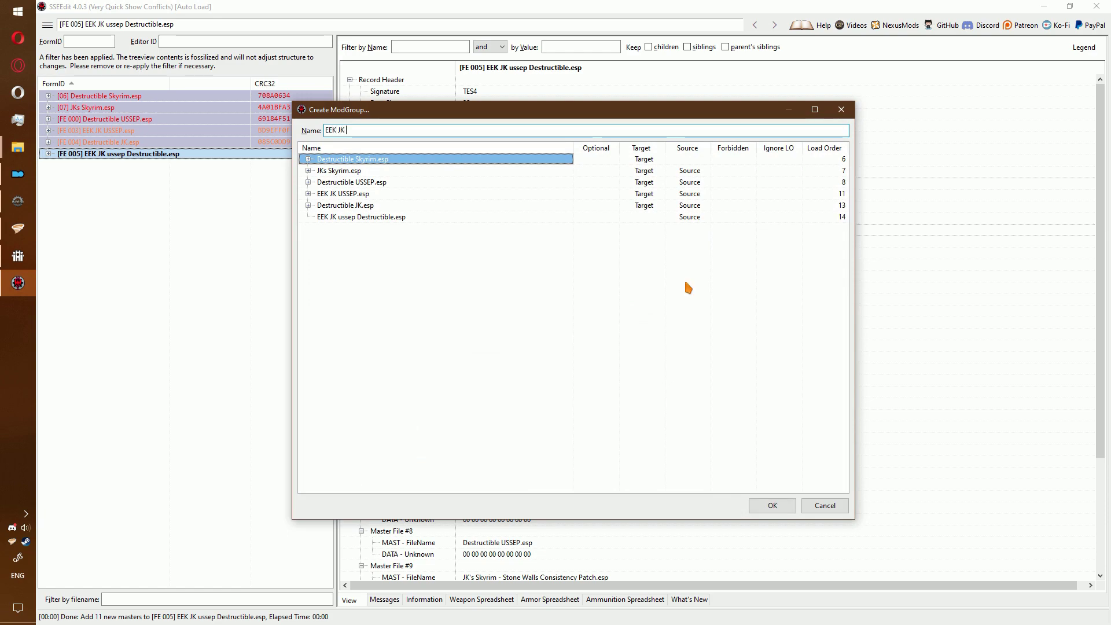
{"action": "type", "text": "Destrc"}
{"action": "key", "text": "Return"}
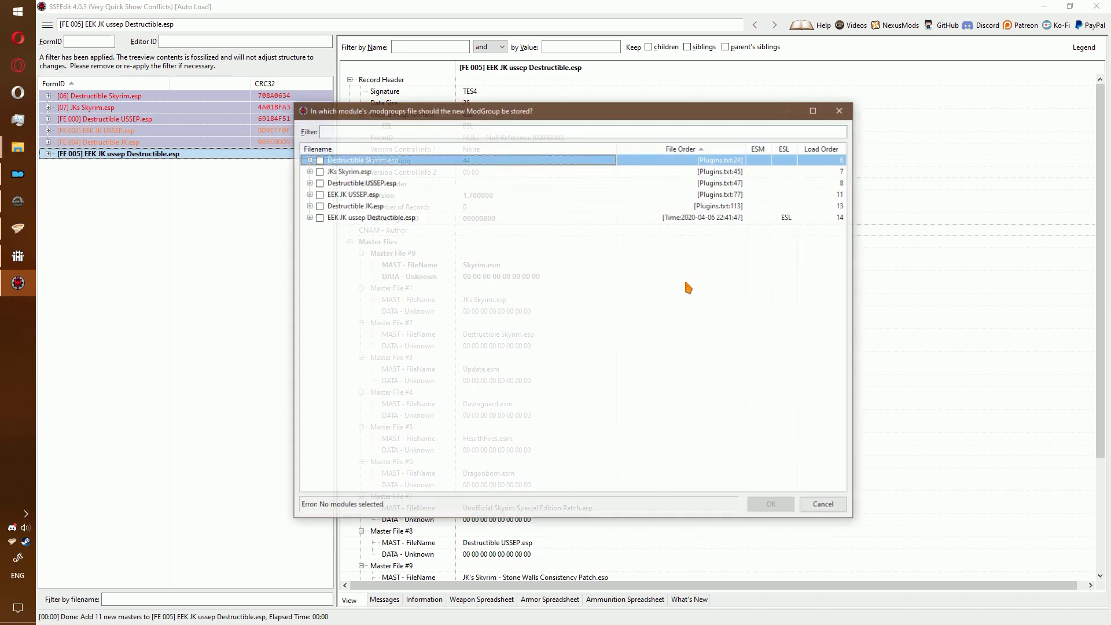
Store the new ModGroup with EEK JK ussep Destructible.esp and activate all available ModGroups.
{"action": "left_click", "coordinate": [358, 227]}
{"action": "double_click", "coordinate": [354, 217]}
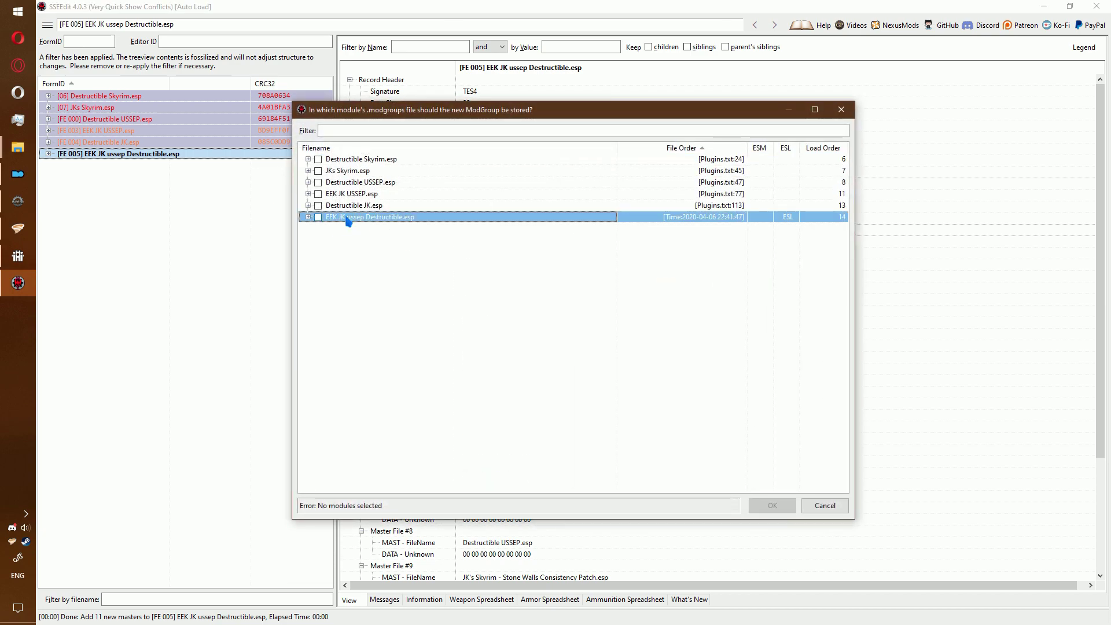
{"action": "right_click", "coordinate": [545, 307]}
{"action": "left_click", "coordinate": [570, 315]}
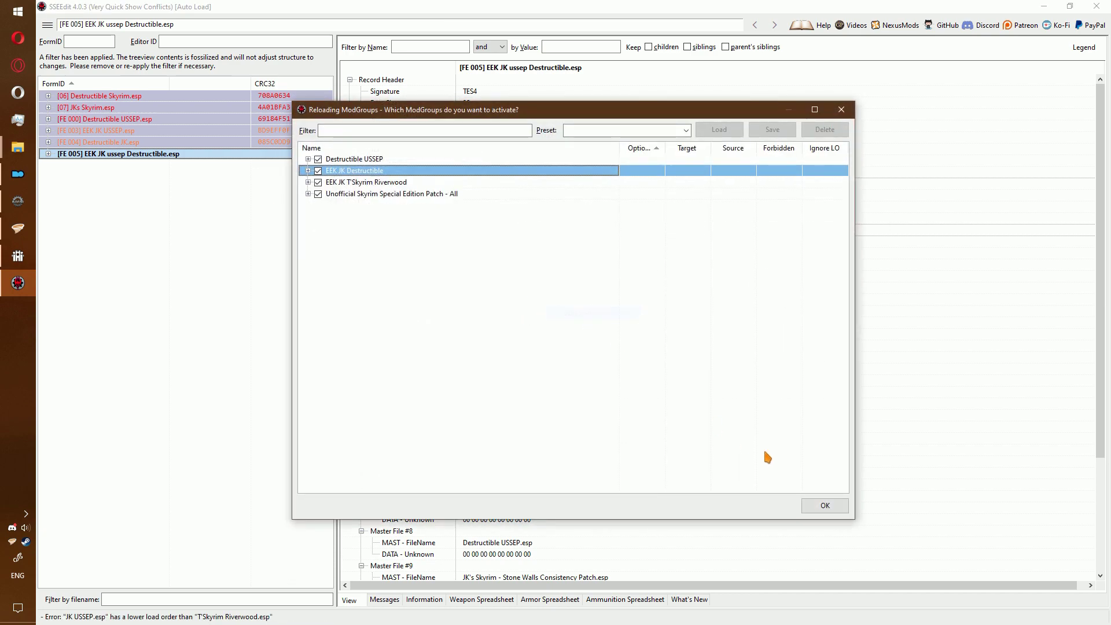
{"action": "left_click", "coordinate": [820, 509]}
Close SSEEdit and save EEK JK ussep Destructible.esp with plugin backup enabled.
{"action": "left_click", "coordinate": [1097, 6]}
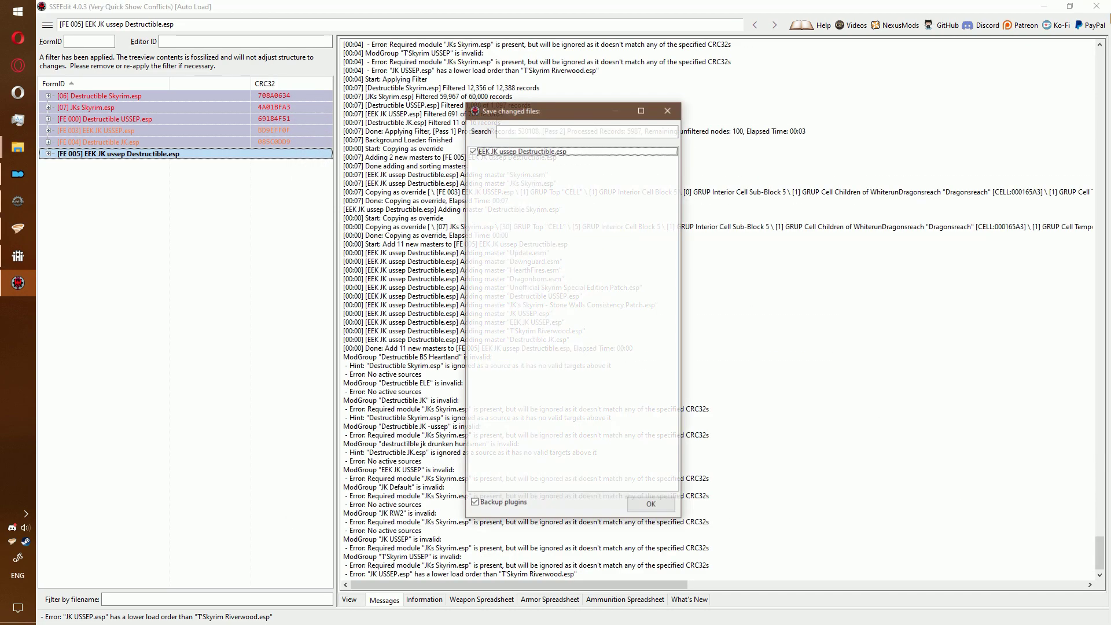
{"action": "left_click", "coordinate": [651, 505]}
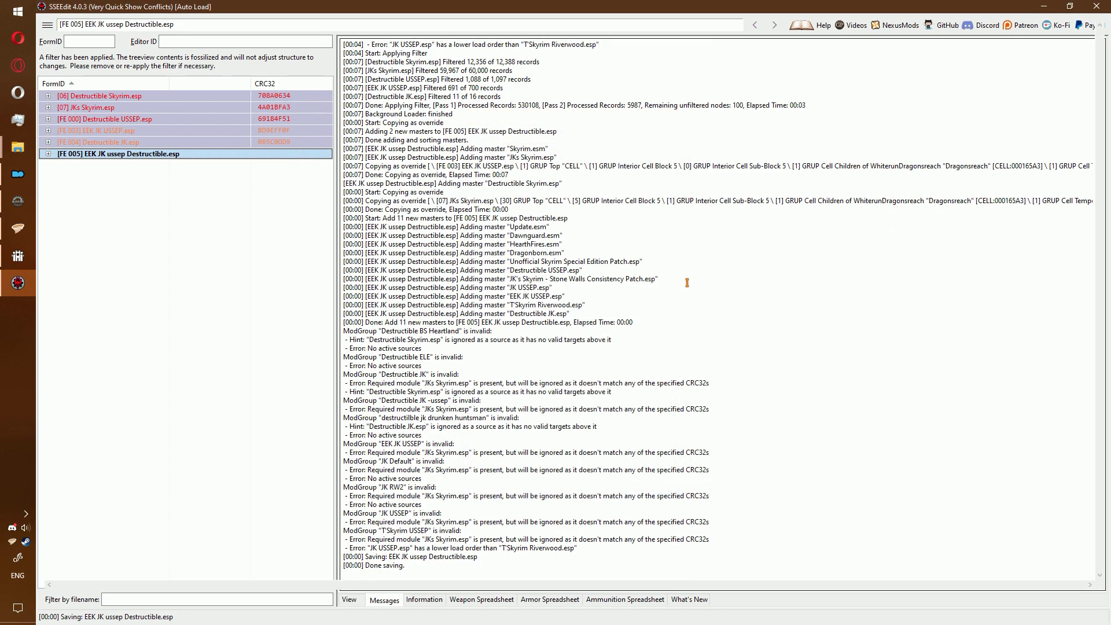
In Mod Organizer, filter the plugin list by "ember", enable EmbersHD.esp and launch SSEEdit VQSC.
{"action": "key", "text": "ctrl+a"}
{"action": "type", "text": "ember"}
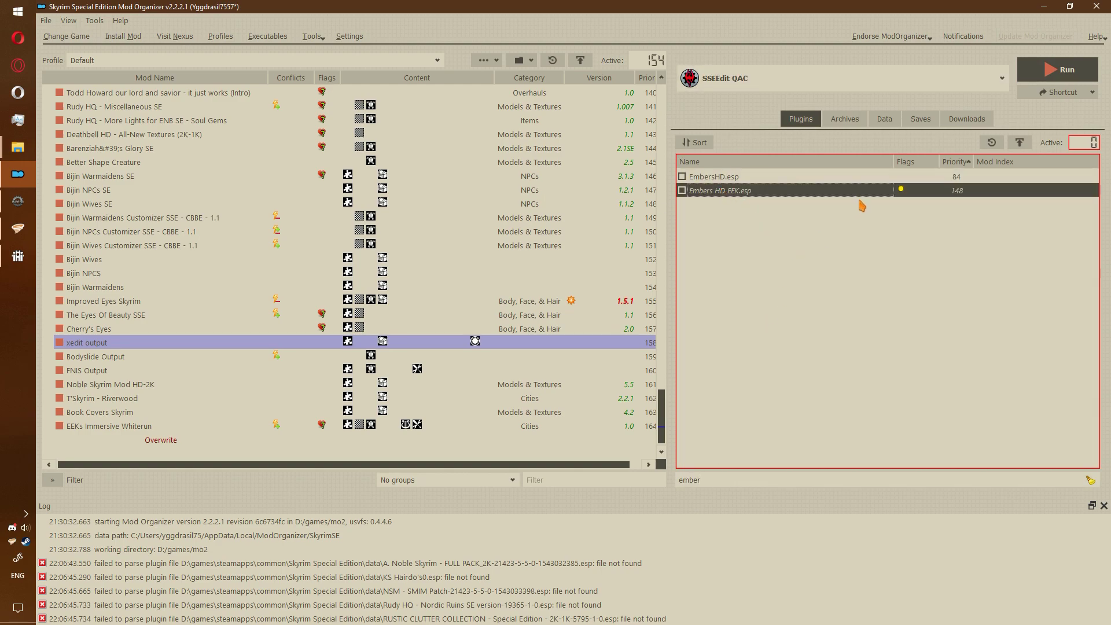
{"action": "double_click", "coordinate": [682, 194]}
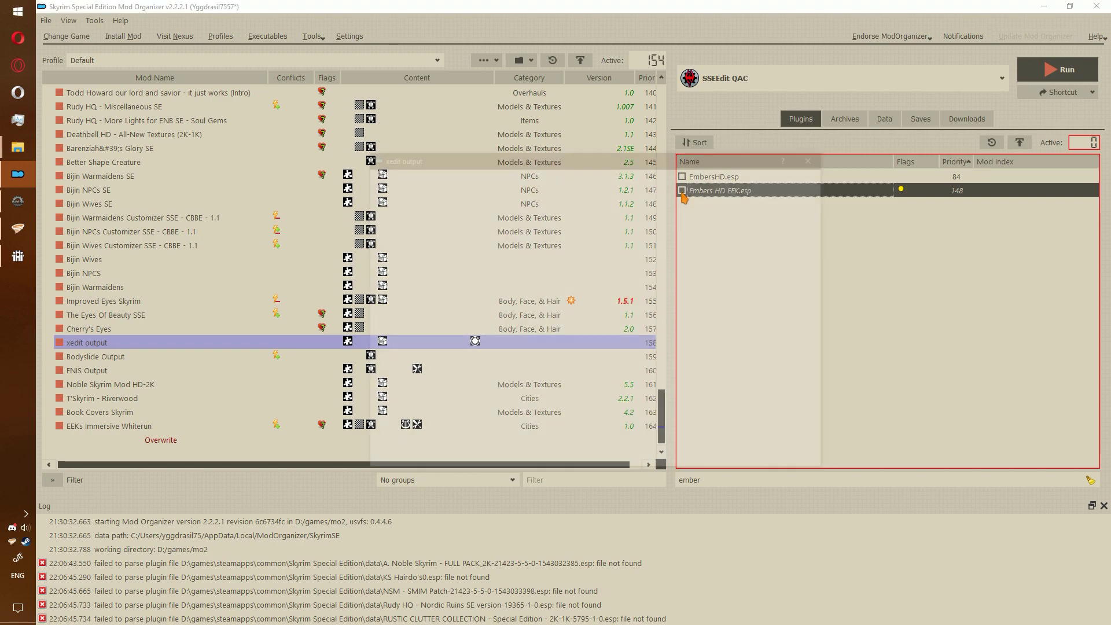
{"action": "key", "text": "Escape"}
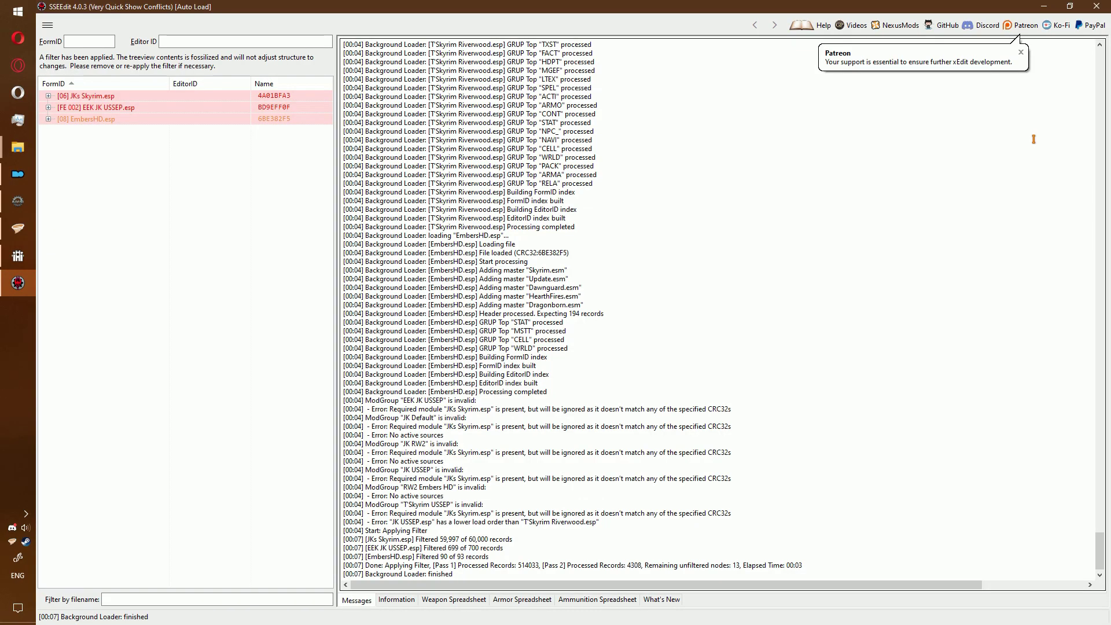
Examine the conflicts in EmbersHD.esp for the Dragonsreach cell and its two placed objects, 000DCC1F and 000DCC21.
{"action": "left_click", "coordinate": [116, 107]}
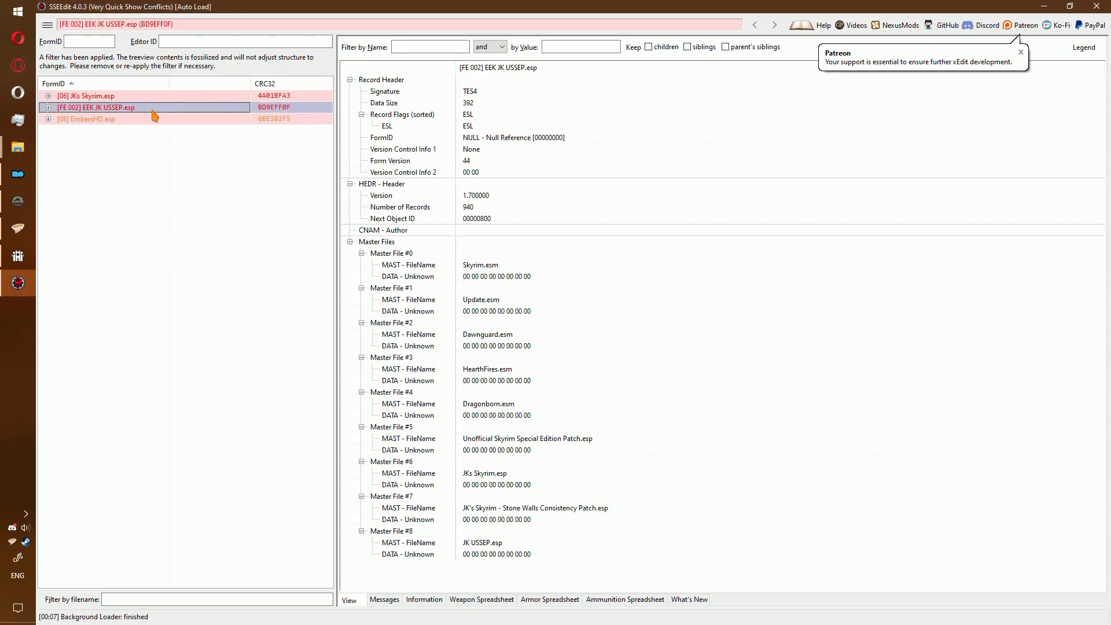
{"action": "double_click", "coordinate": [139, 121]}
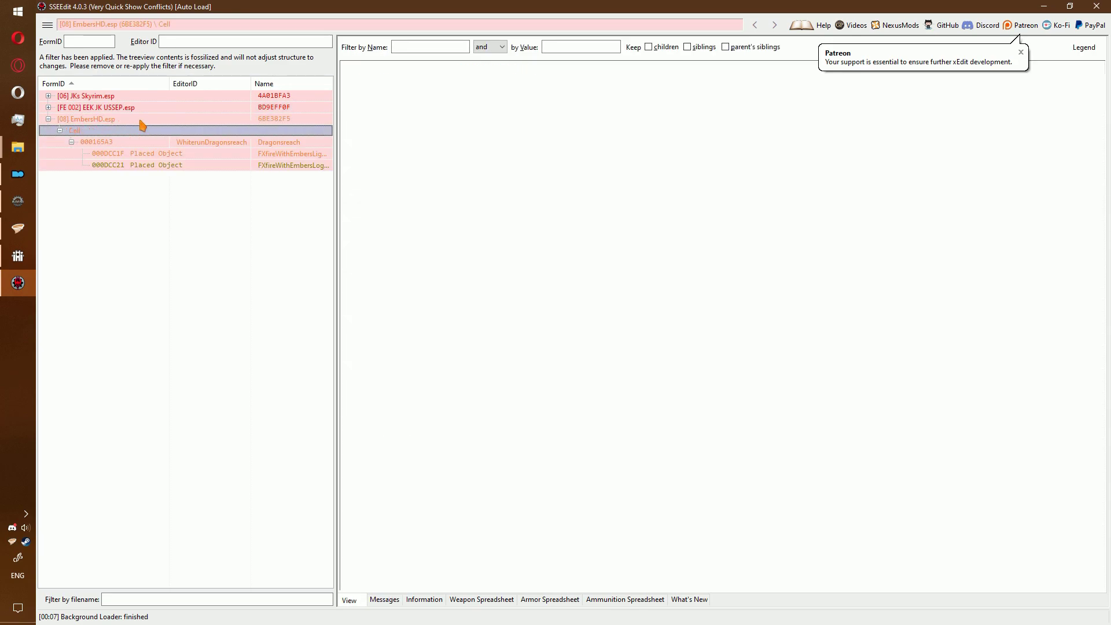
{"action": "key", "text": "Down"}
{"action": "key", "text": "Down"}
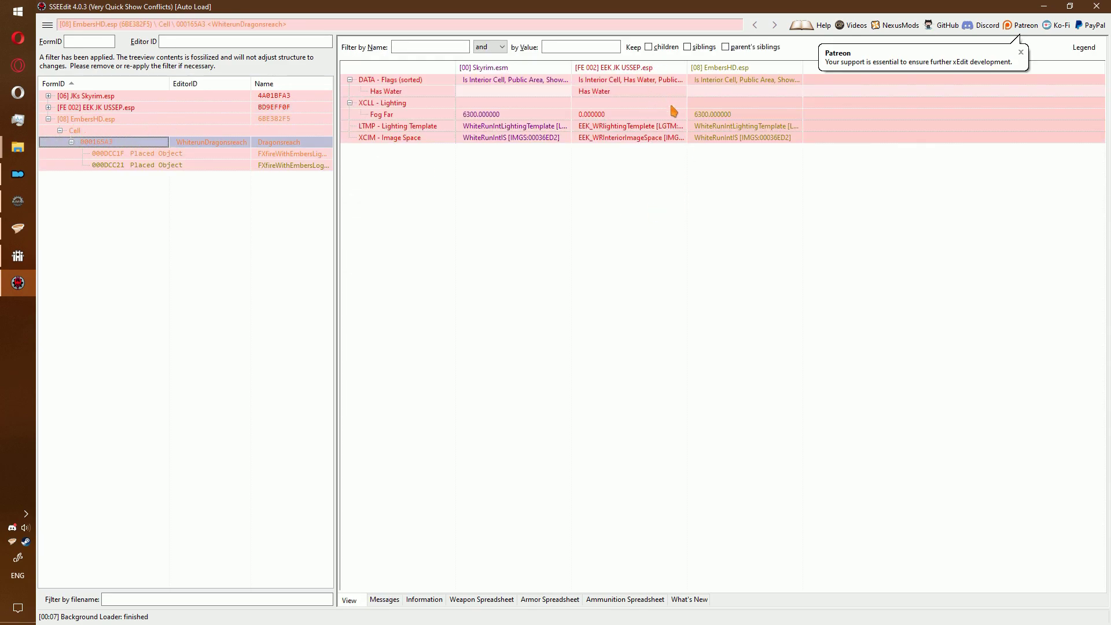
{"action": "key", "text": "Down"}
{"action": "key", "text": "Down"}
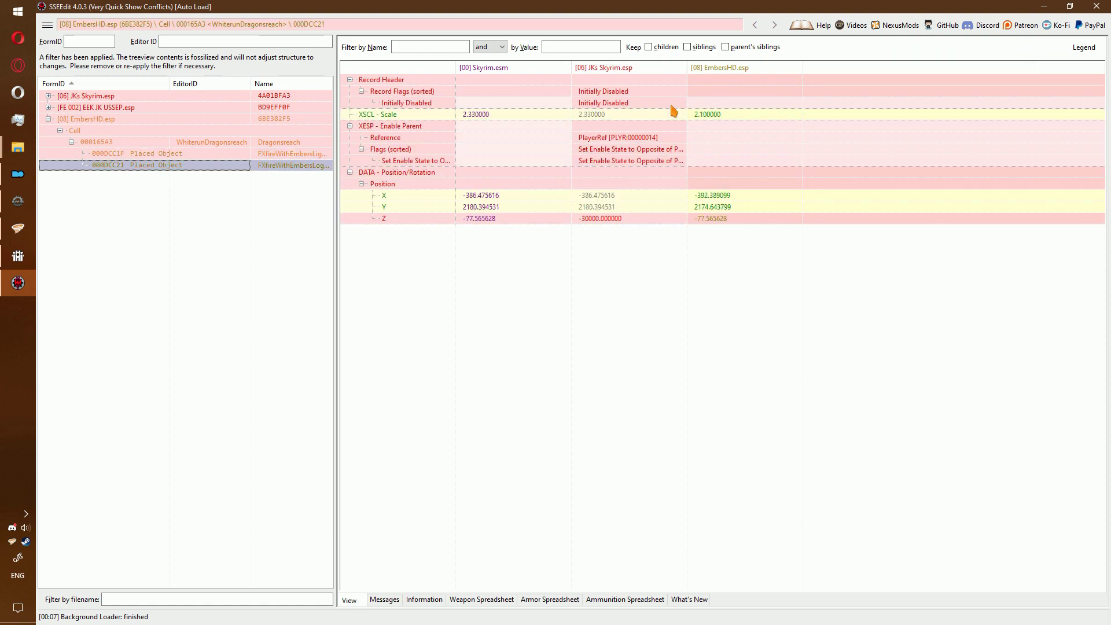
{"action": "key", "text": "Up"}
{"action": "key", "text": "Up"}
{"action": "key", "text": "Down"}
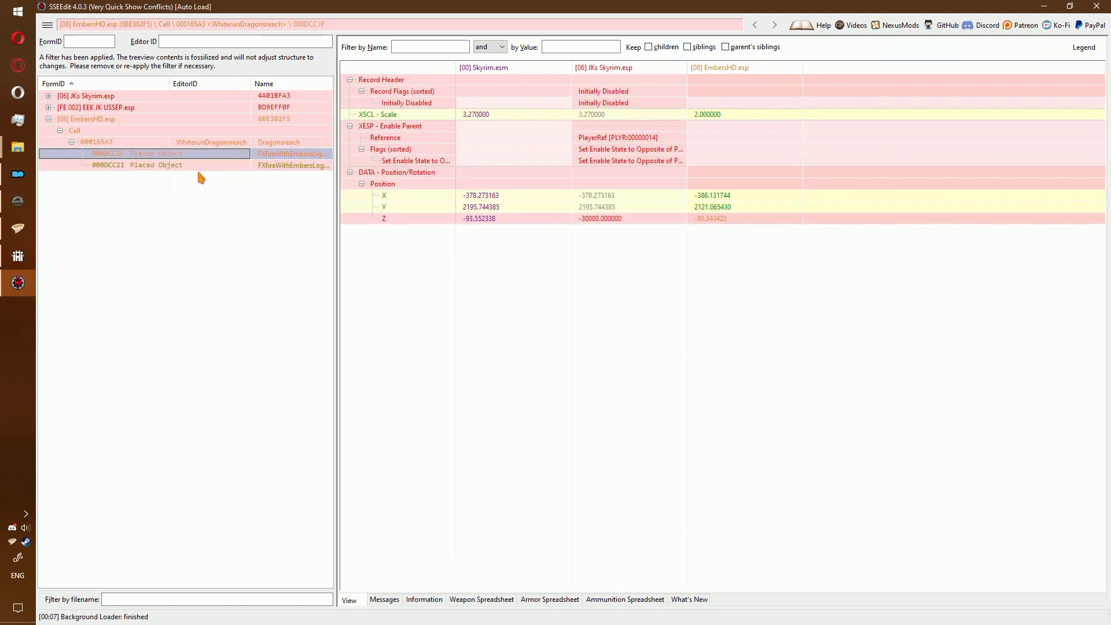
Copy the Dragonsreach cell record from EEK JK USSEP.esp as an override into a new ESL-flagged plugin named EEK Embers HD.
{"action": "left_click", "coordinate": [94, 109]}
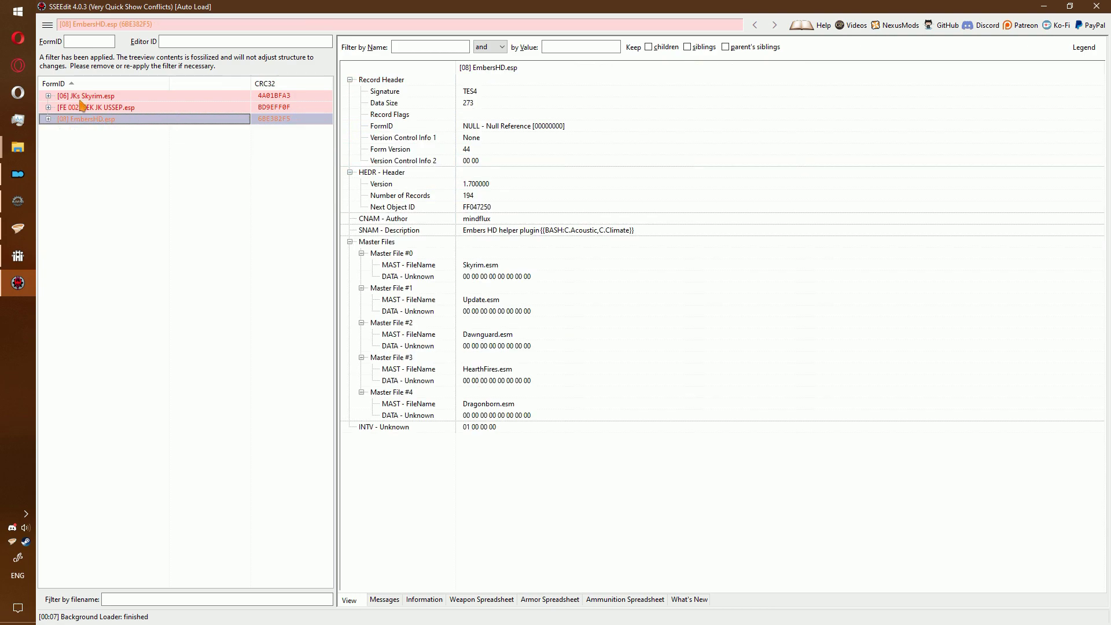
{"action": "key", "text": "Right"}
{"action": "key", "text": "Down"}
{"action": "key", "text": "Down"}
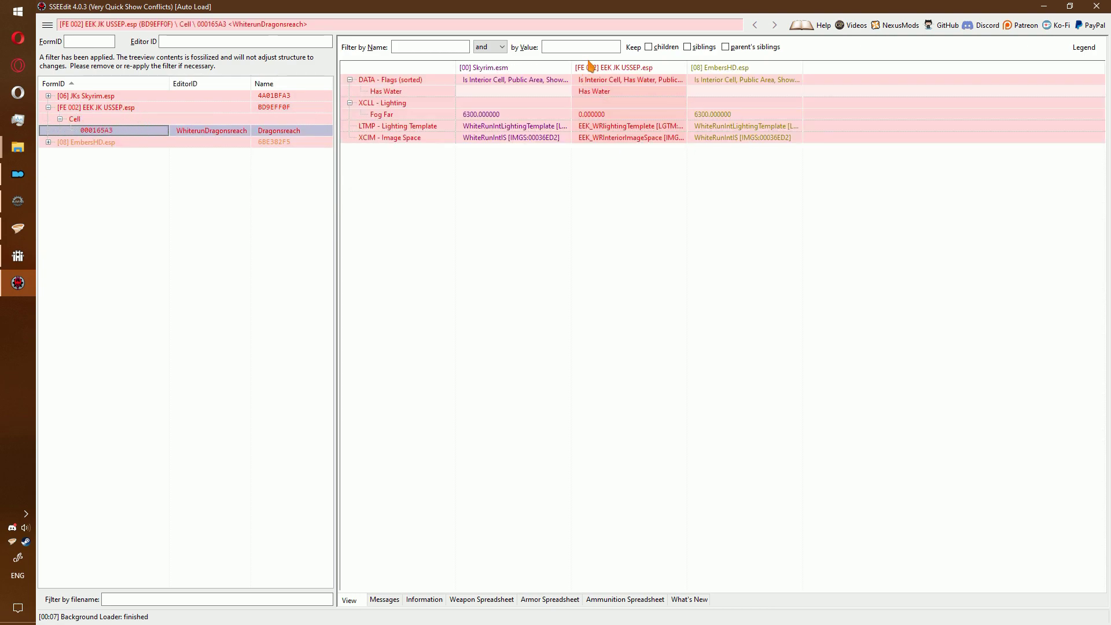
{"action": "right_click", "coordinate": [610, 71]}
{"action": "left_click", "coordinate": [636, 77]}
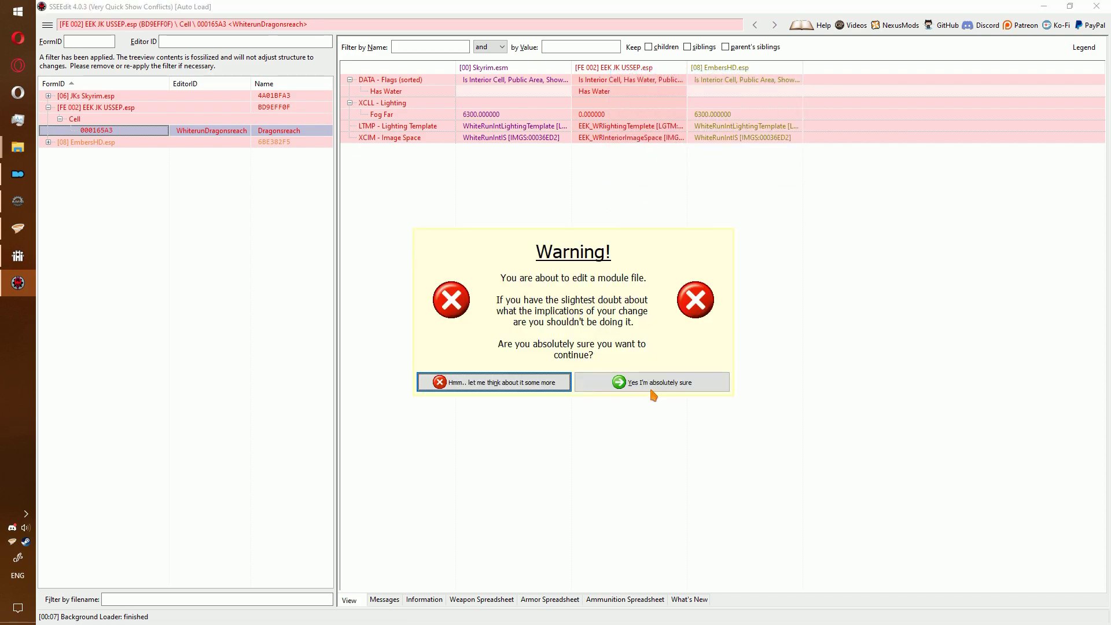
{"action": "left_click", "coordinate": [649, 385]}
{"action": "double_click", "coordinate": [785, 220]}
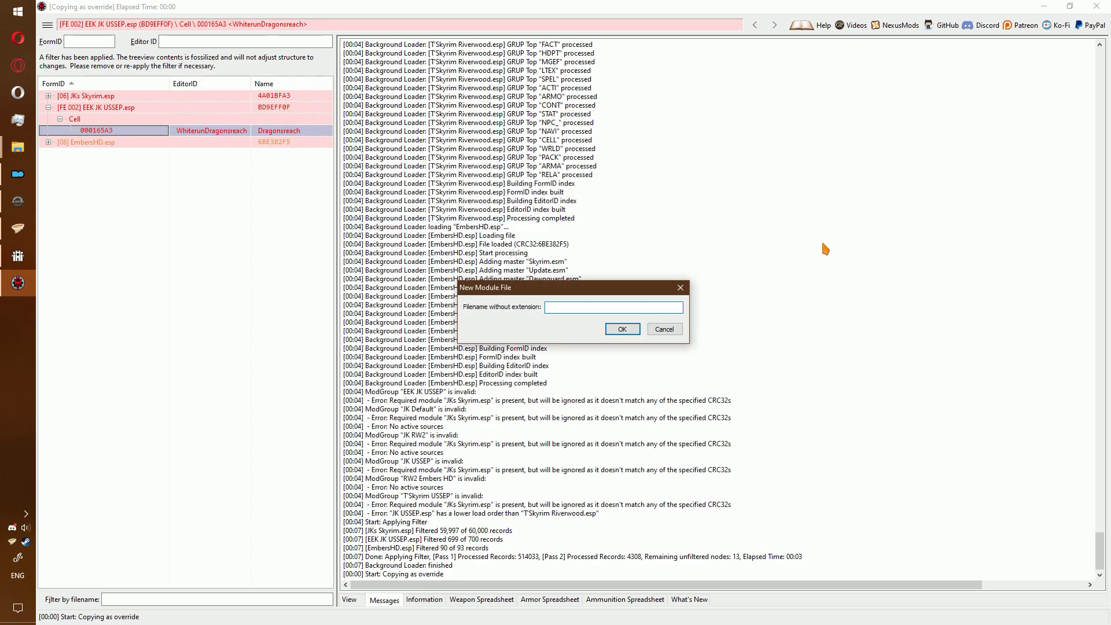
{"action": "type", "text": "EEK Embers HD"}
{"action": "key", "text": "Return"}
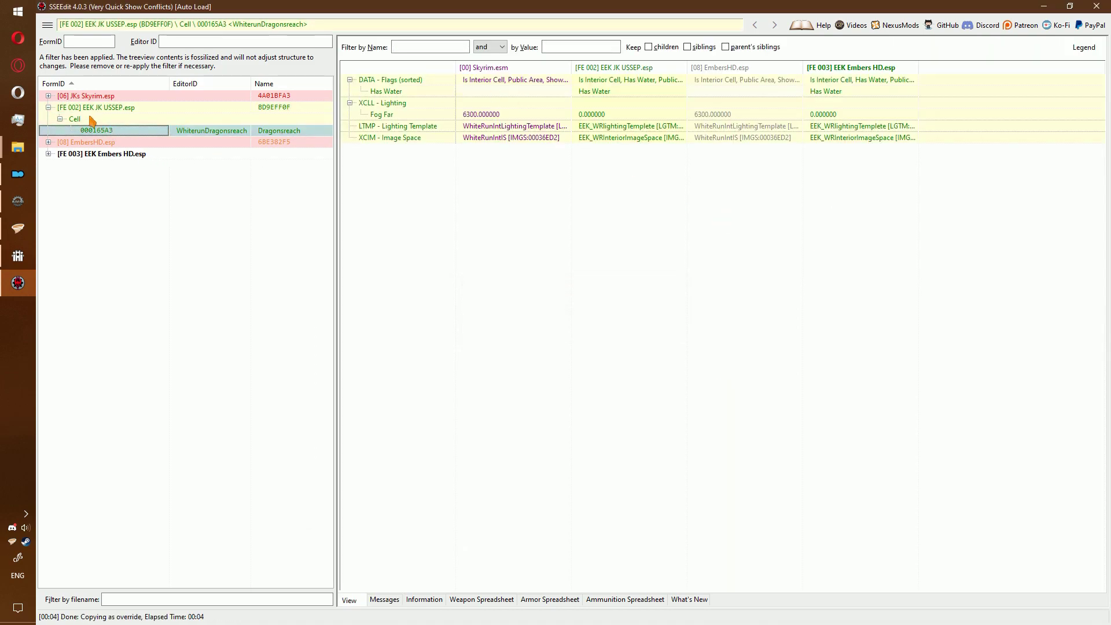
Copy Dragonsreach placed objects 000DCC1F and 000DCC21 from JKs Skyrim.esp as overrides into EEK Embers HD.esp.
{"action": "double_click", "coordinate": [79, 108]}
{"action": "double_click", "coordinate": [77, 96]}
{"action": "double_click", "coordinate": [113, 119]}
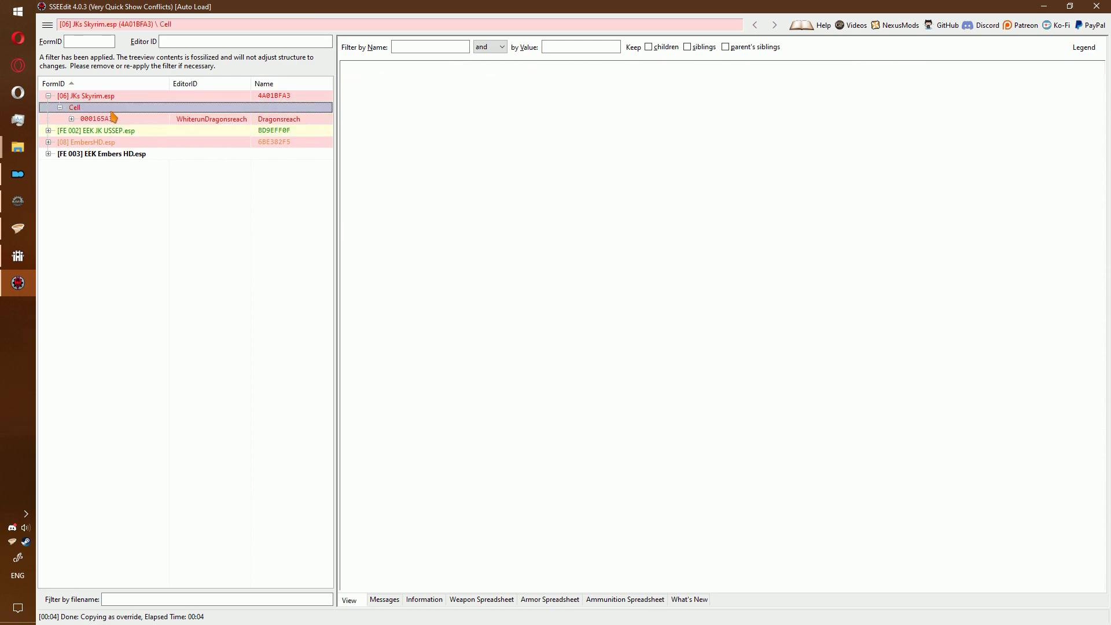
{"action": "left_click", "coordinate": [154, 131]}
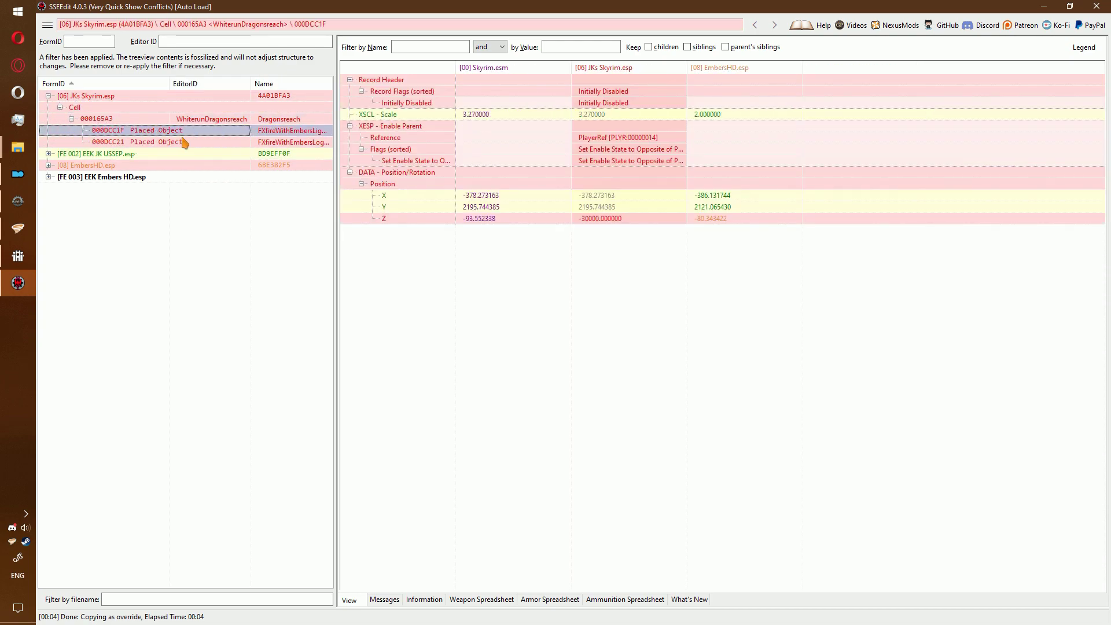
{"action": "left_click", "coordinate": [184, 143], "text": "shift"}
{"action": "right_click", "coordinate": [184, 143]}
{"action": "left_click", "coordinate": [280, 454]}
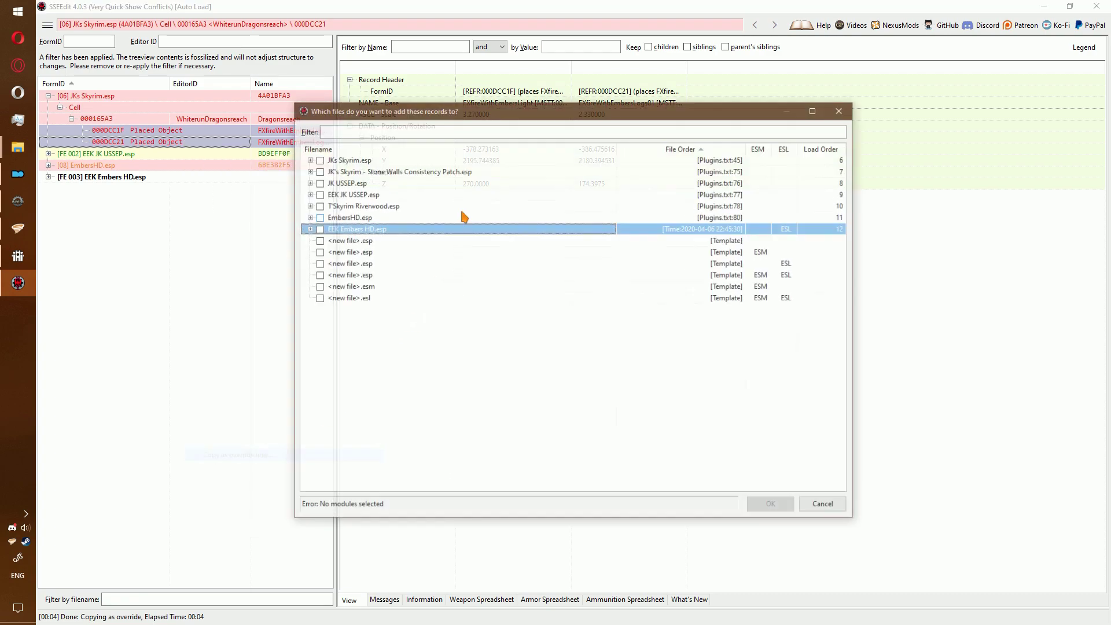
{"action": "double_click", "coordinate": [423, 230]}
{"action": "left_click", "coordinate": [255, 143]}
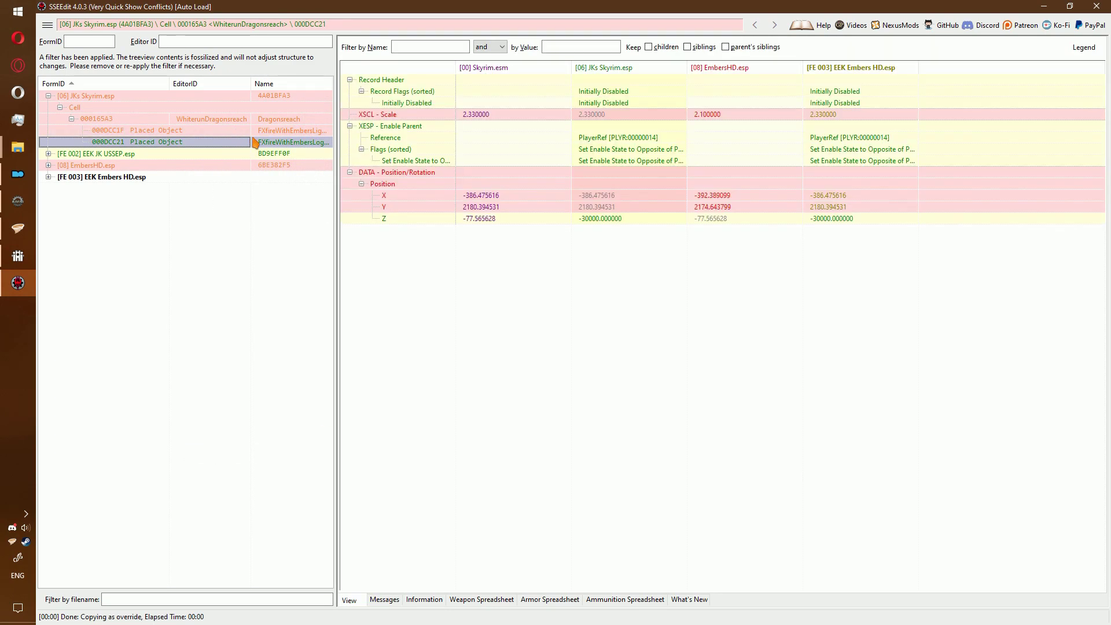
Add all offered masters except T'Skyrim Riverwood.esp to EEK Embers HD.esp.
{"action": "key", "text": "Left"}
{"action": "key", "text": "Left"}
{"action": "key", "text": "Left"}
{"action": "key", "text": "Left"}
{"action": "key", "text": "Left"}
{"action": "key", "text": "Left"}
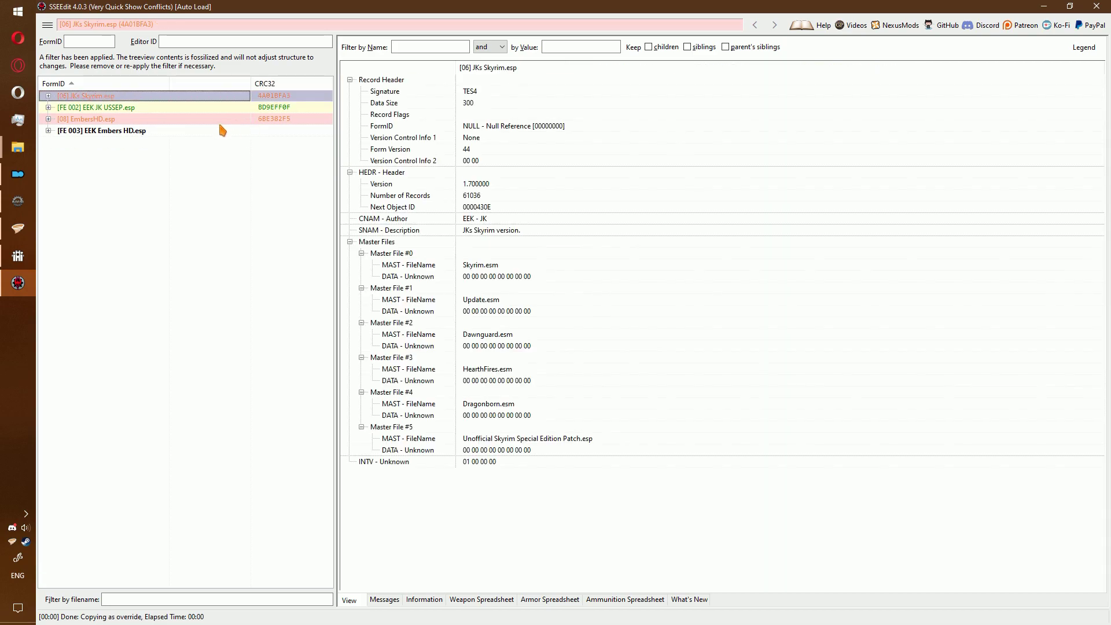
{"action": "left_click", "coordinate": [156, 130]}
{"action": "right_click", "coordinate": [156, 131]}
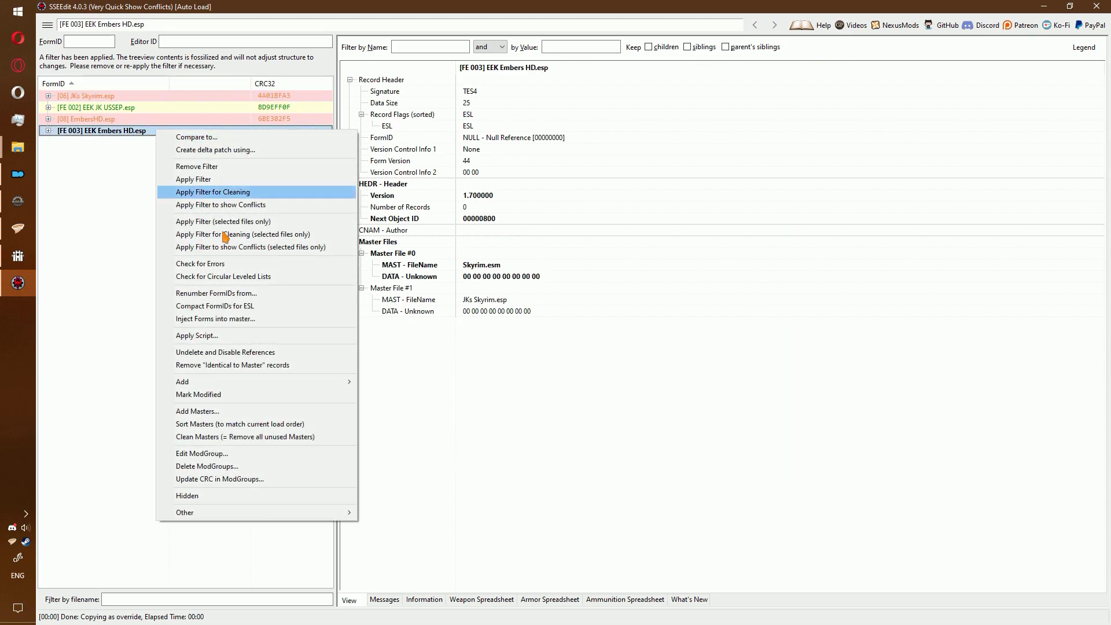
{"action": "left_click", "coordinate": [266, 411]}
{"action": "right_click", "coordinate": [435, 331]}
{"action": "left_click", "coordinate": [458, 336]}
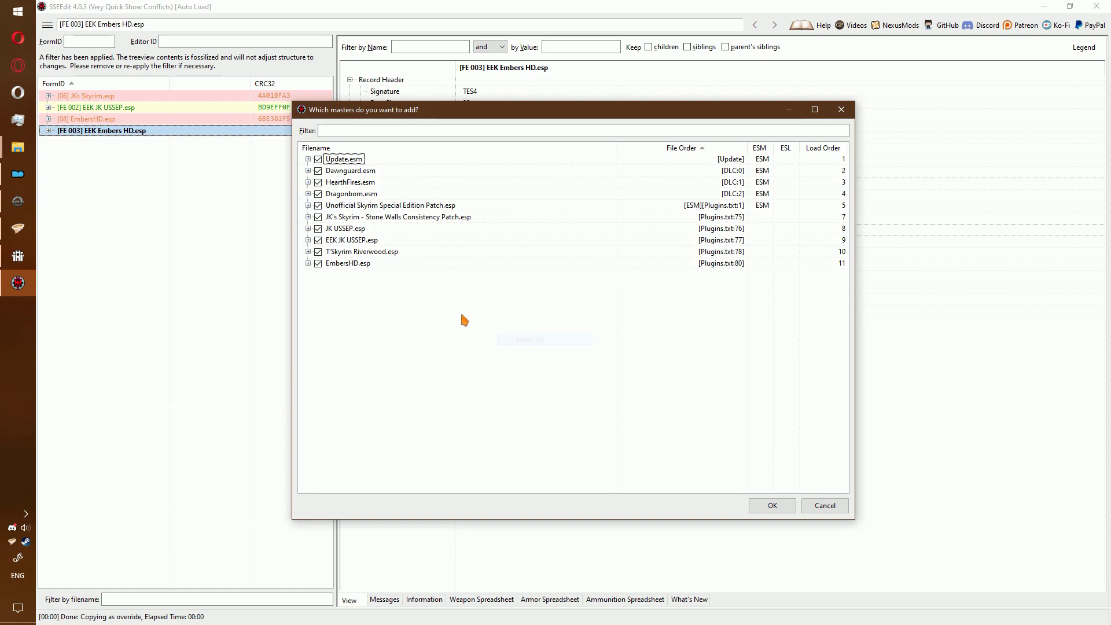
{"action": "left_click", "coordinate": [318, 252]}
{"action": "left_click", "coordinate": [774, 506]}
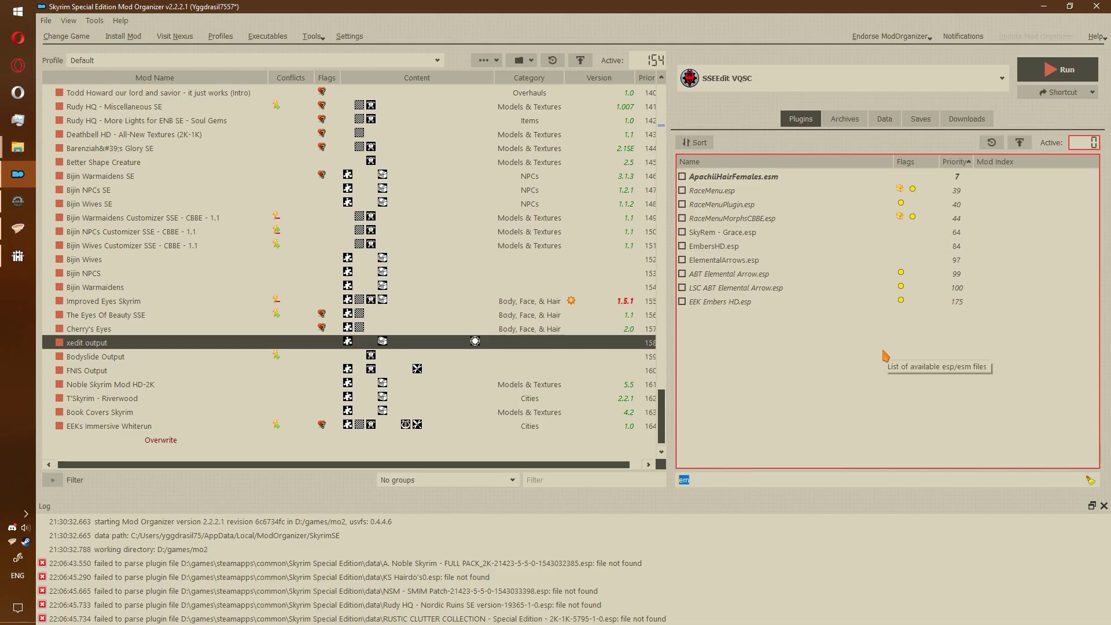
In Mod Organizer, filter plugins by "s3d", enable S3DSigns.esp, S3DSign Rebuilt.esp and S3D Sign Rebuilt JK.esp, and launch SSEEdit VQSC.
{"action": "type", "text": "s3d"}
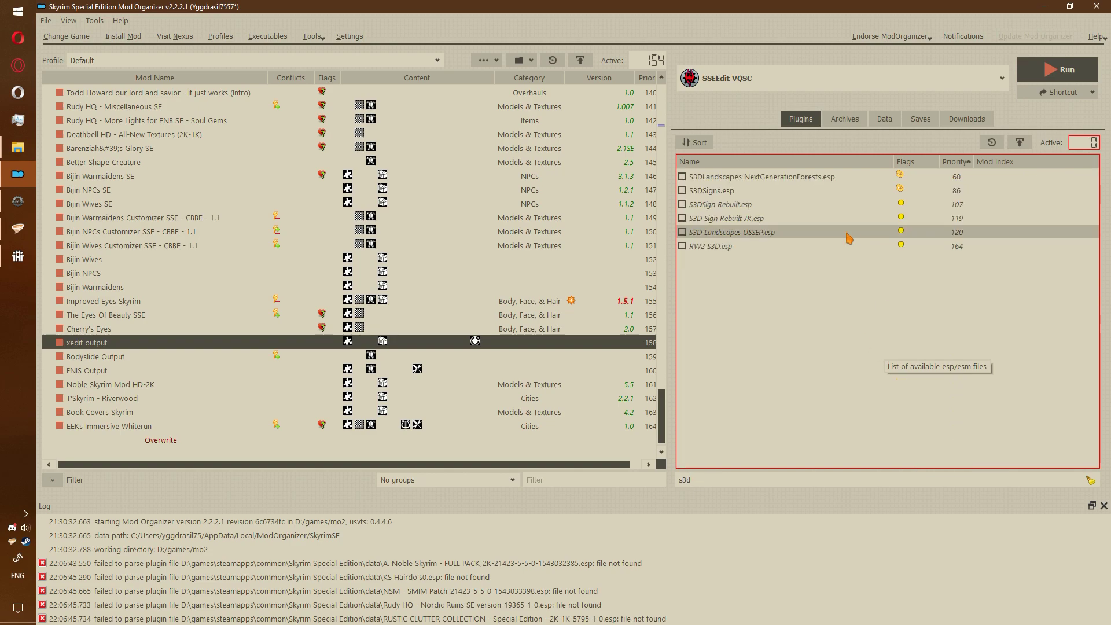
{"action": "left_click", "coordinate": [682, 232]}
{"action": "left_click", "coordinate": [682, 218]}
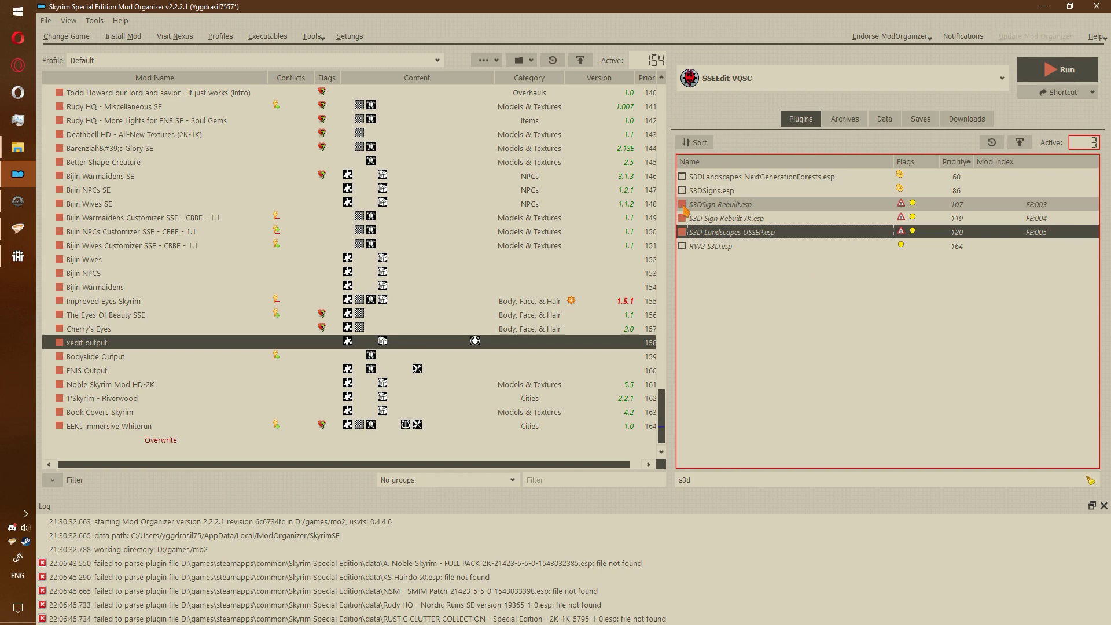
{"action": "left_click", "coordinate": [682, 204]}
{"action": "left_click", "coordinate": [681, 190]}
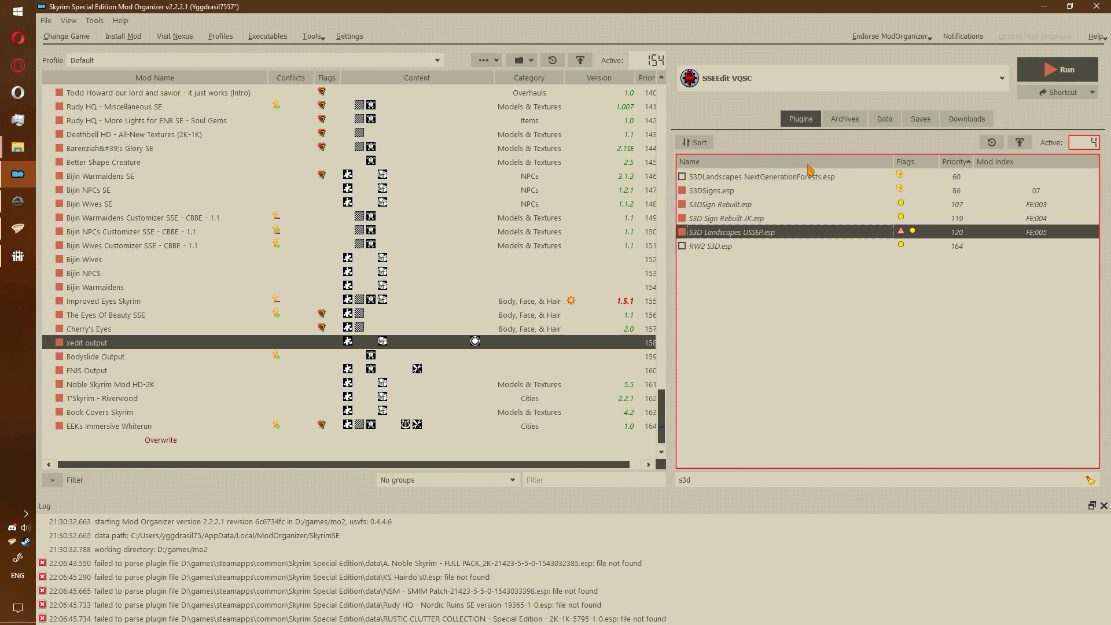
{"action": "key", "text": "space"}
{"action": "left_click", "coordinate": [1041, 68]}
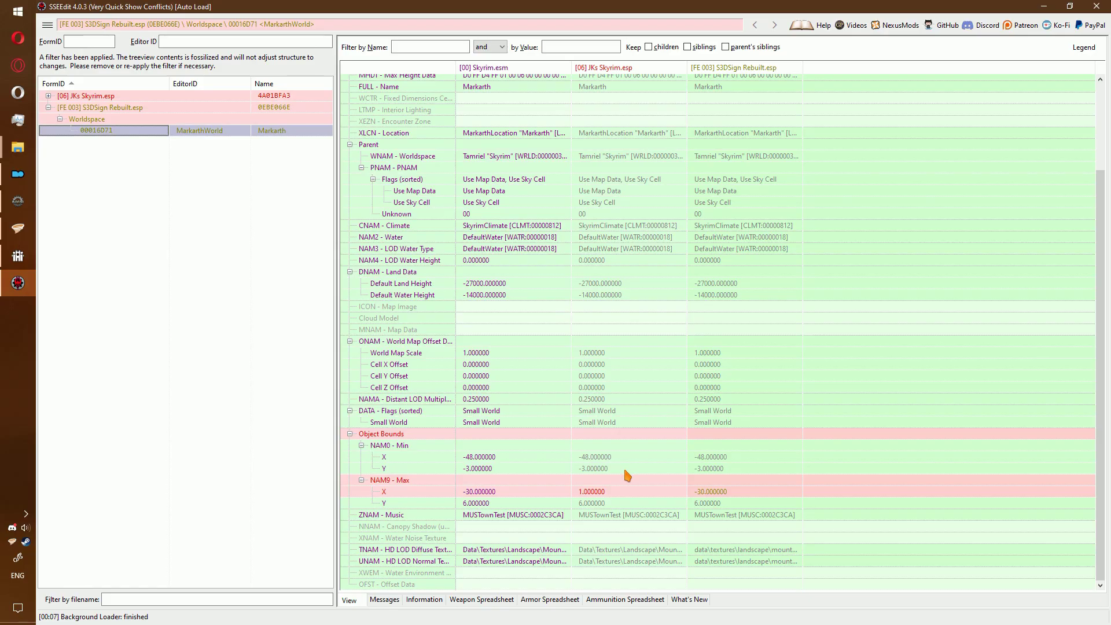
Hide the no-conflict and empty rows in the comparison of the Markarth worldspace record.
{"action": "scroll", "coordinate": [704, 404], "scroll_direction": "up", "scroll_amount": 3}
{"action": "scroll", "coordinate": [683, 382], "scroll_direction": "down", "scroll_amount": 3}
{"action": "right_click", "coordinate": [453, 314]}
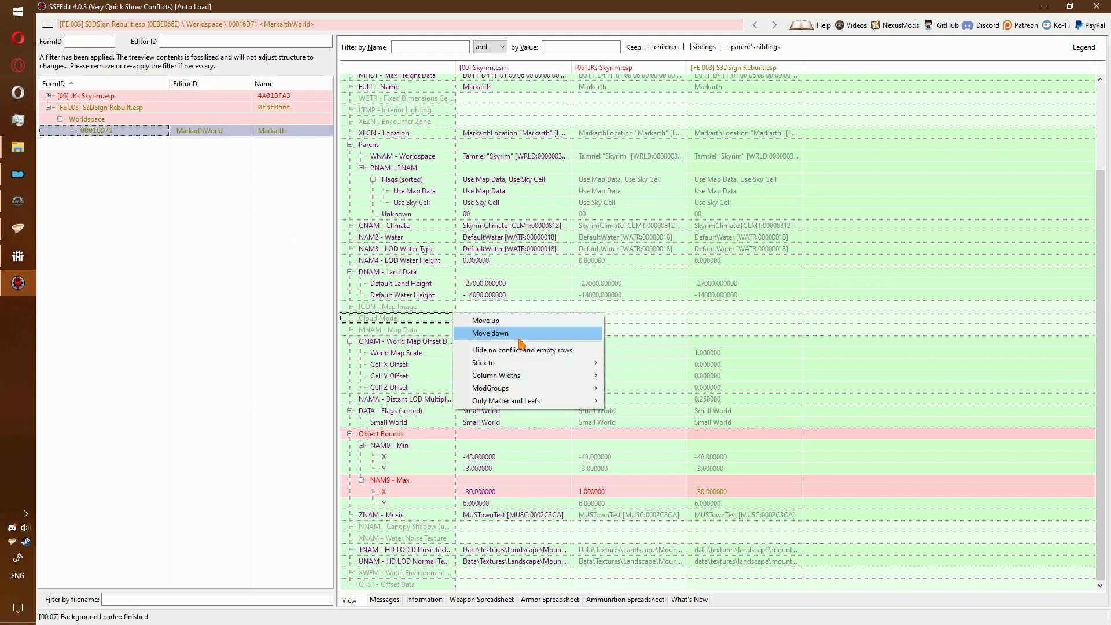
{"action": "left_click", "coordinate": [538, 350]}
Copy the Markarth worldspace record from JKs Skyrim.esp as an override into a new ESL-flagged plugin named EEK JK S3D Sign Rebuilt.
{"action": "right_click", "coordinate": [606, 73]}
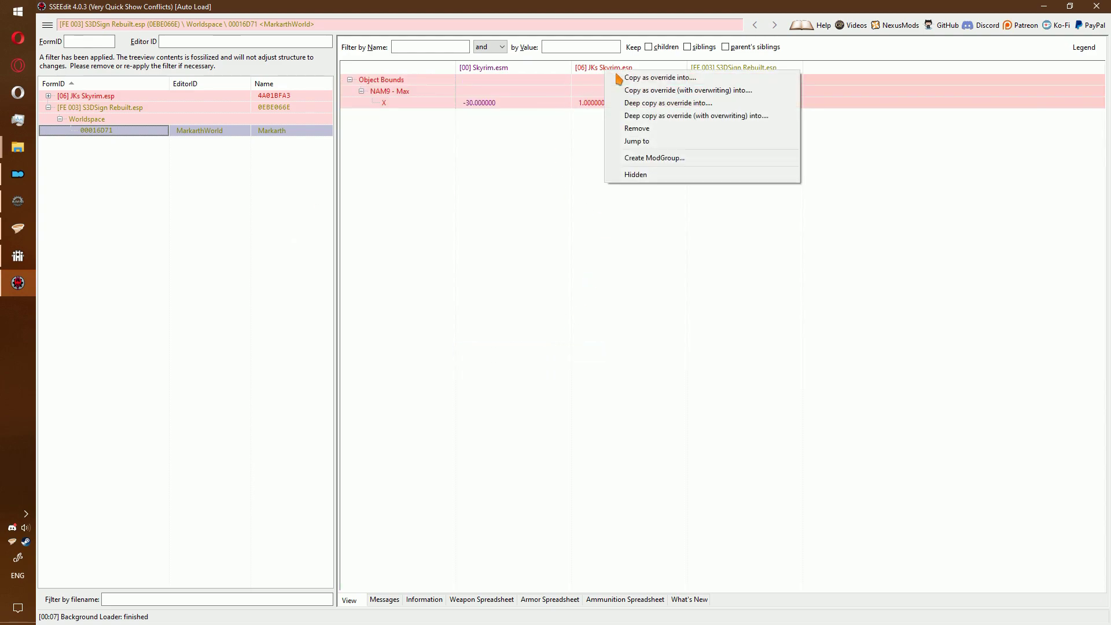
{"action": "left_click", "coordinate": [612, 79]}
{"action": "left_click", "coordinate": [633, 386]}
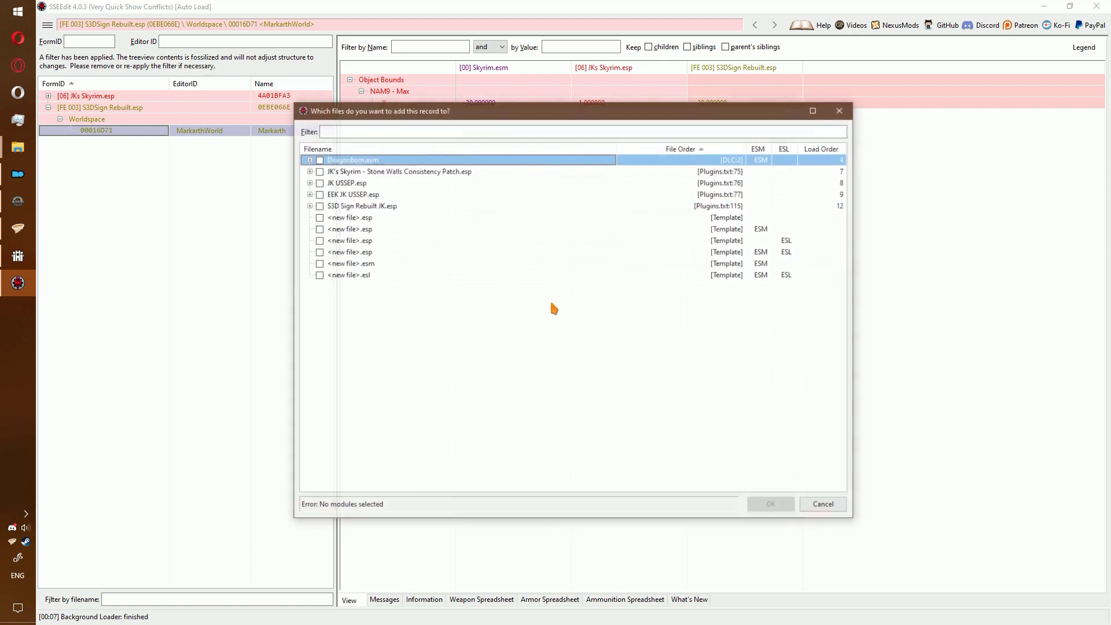
{"action": "double_click", "coordinate": [781, 241]}
{"action": "type", "text": "EEK JK S3D Sign R"}
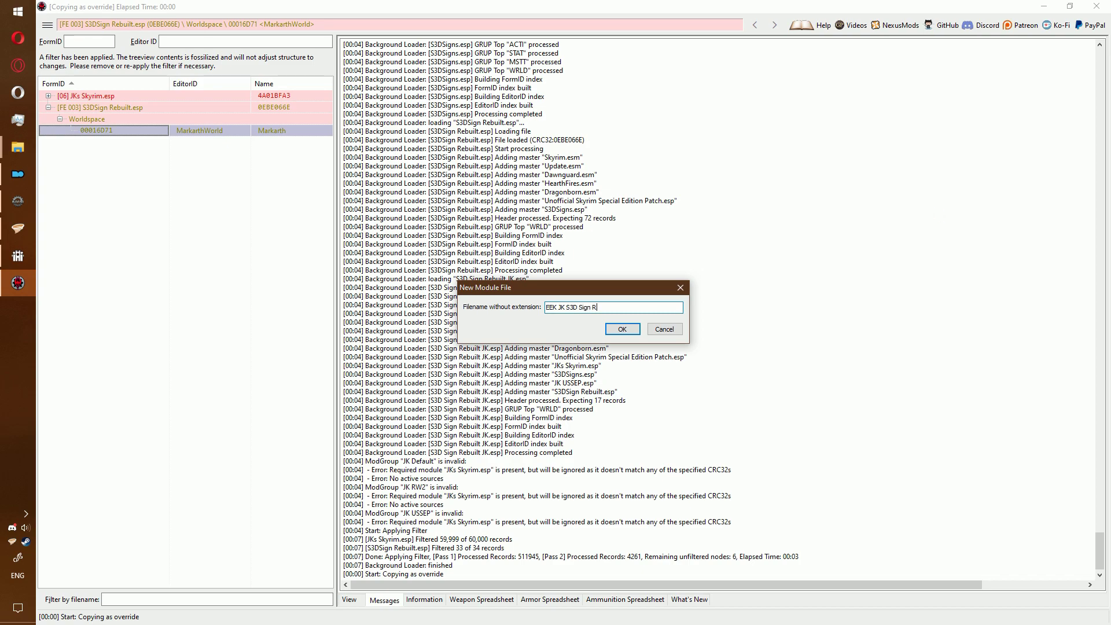
{"action": "type", "text": "lt"}
{"action": "key", "text": "Return"}
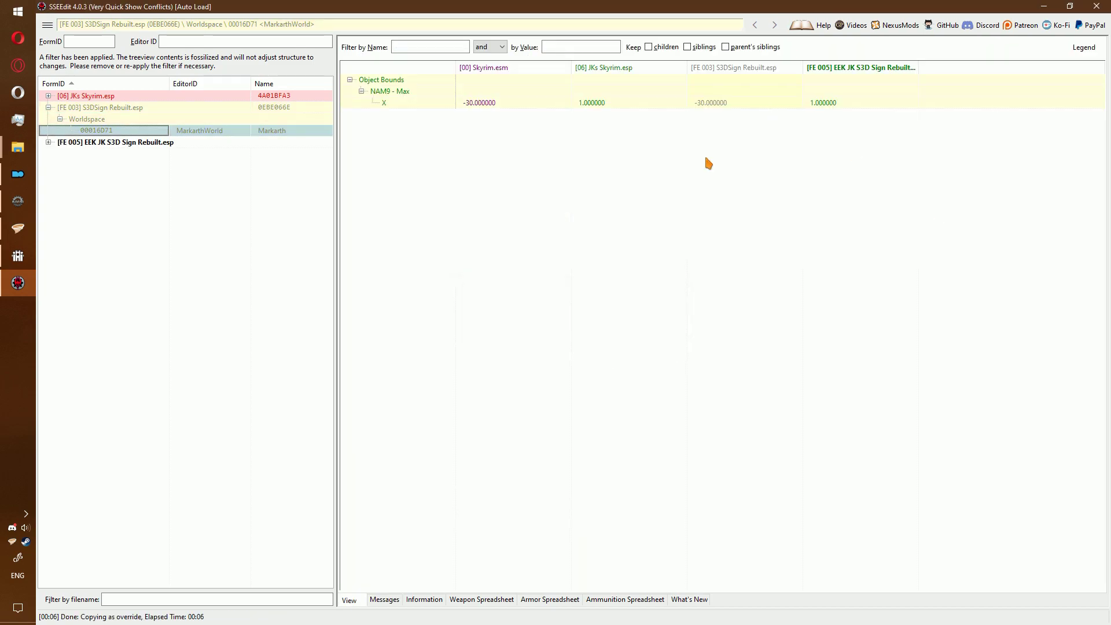
Add all available masters to EEK JK S3D Sign Rebuilt.esp and sort them to match the current load order.
{"action": "right_click", "coordinate": [129, 143]}
{"action": "left_click", "coordinate": [260, 424]}
{"action": "right_click", "coordinate": [489, 340]}
{"action": "left_click", "coordinate": [506, 345]}
{"action": "left_click", "coordinate": [773, 505]}
{"action": "right_click", "coordinate": [124, 142]}
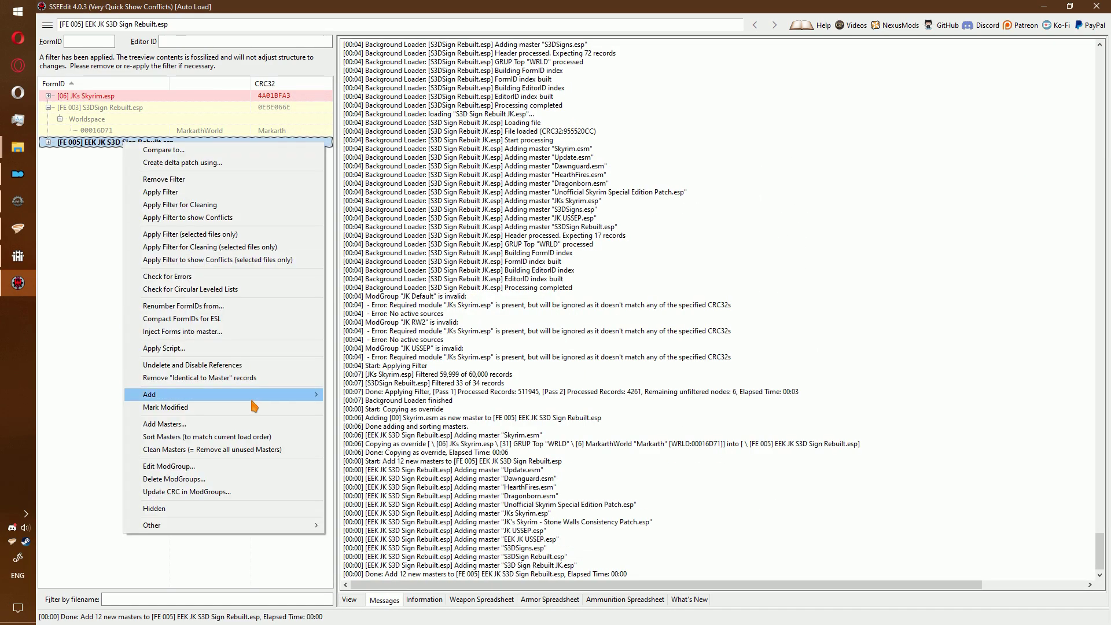
{"action": "left_click", "coordinate": [255, 436]}
Save EEK JK S3D Sign Rebuilt.esp and close SSEEdit.
{"action": "key", "text": "ctrl+s"}
{"action": "left_click", "coordinate": [651, 505]}
{"action": "key", "text": "alt+F4"}
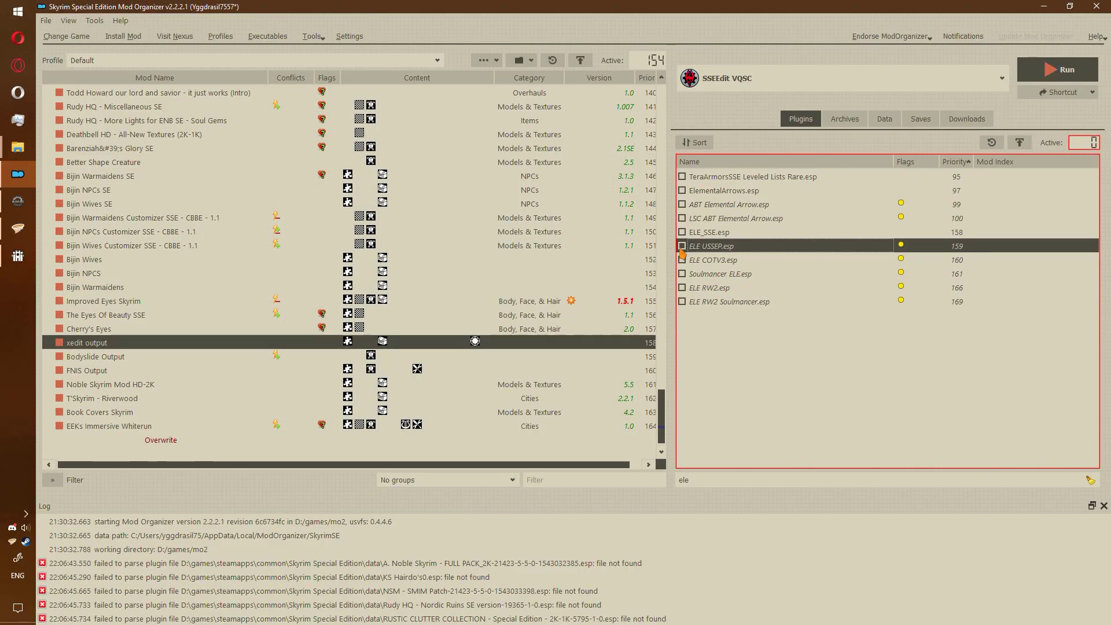
In Mod Organizer, enable ELE USSEP.esp in the plugin list filtered by "ele" and launch SSEEdit VQSC.
{"action": "left_click", "coordinate": [682, 246]}
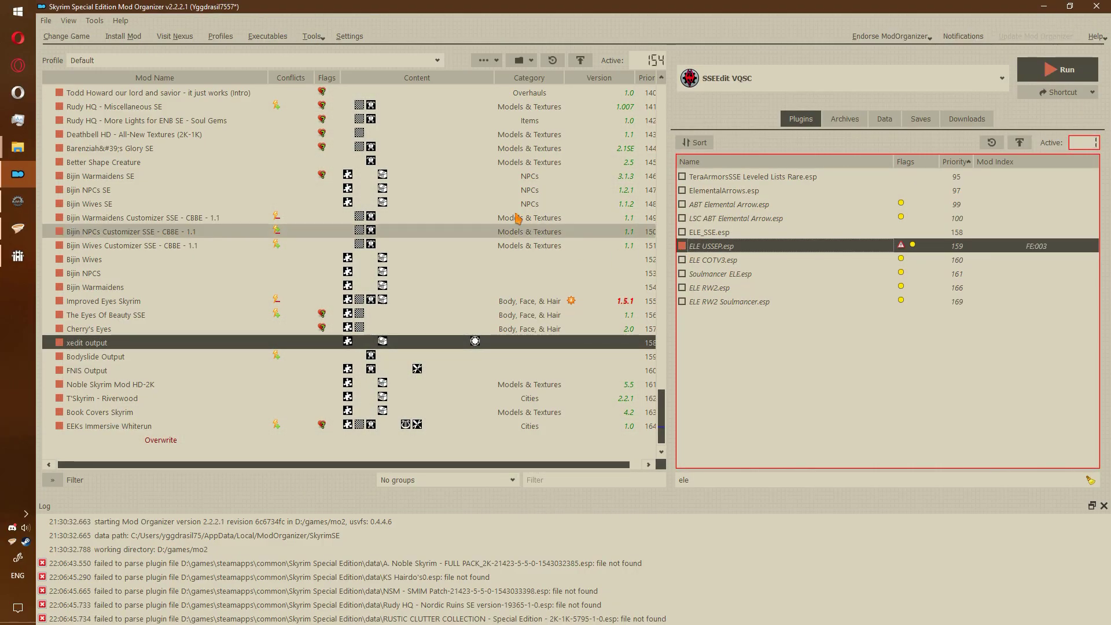
{"action": "left_click", "coordinate": [1070, 66]}
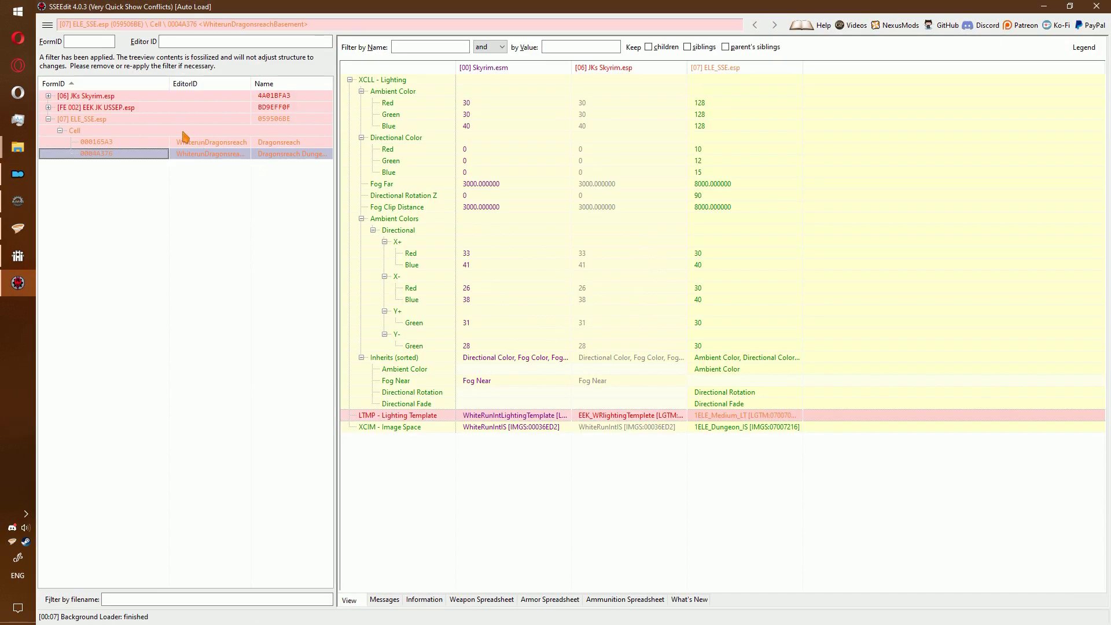
Copy the Dragonsreach cell 000165A3 from EEK JK USSEP.esp as an override into a new ESL-flagged plugin named EEK ELE JK Skyrim.
{"action": "left_click", "coordinate": [164, 120]}
{"action": "double_click", "coordinate": [133, 109]}
{"action": "double_click", "coordinate": [144, 119]}
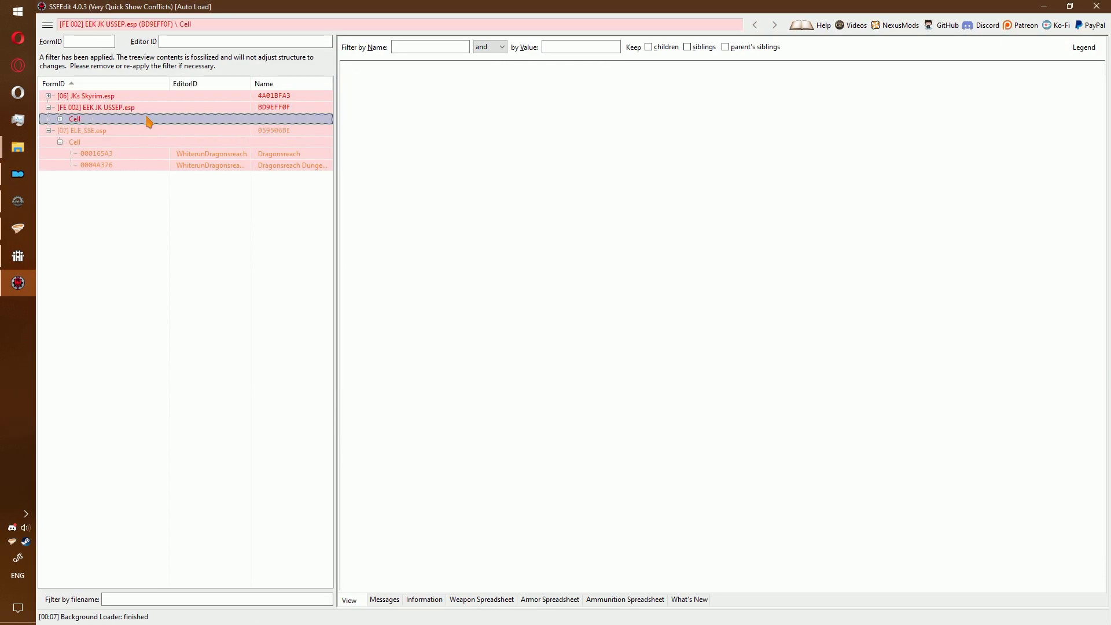
{"action": "left_click", "coordinate": [171, 131]}
{"action": "right_click", "coordinate": [173, 135]}
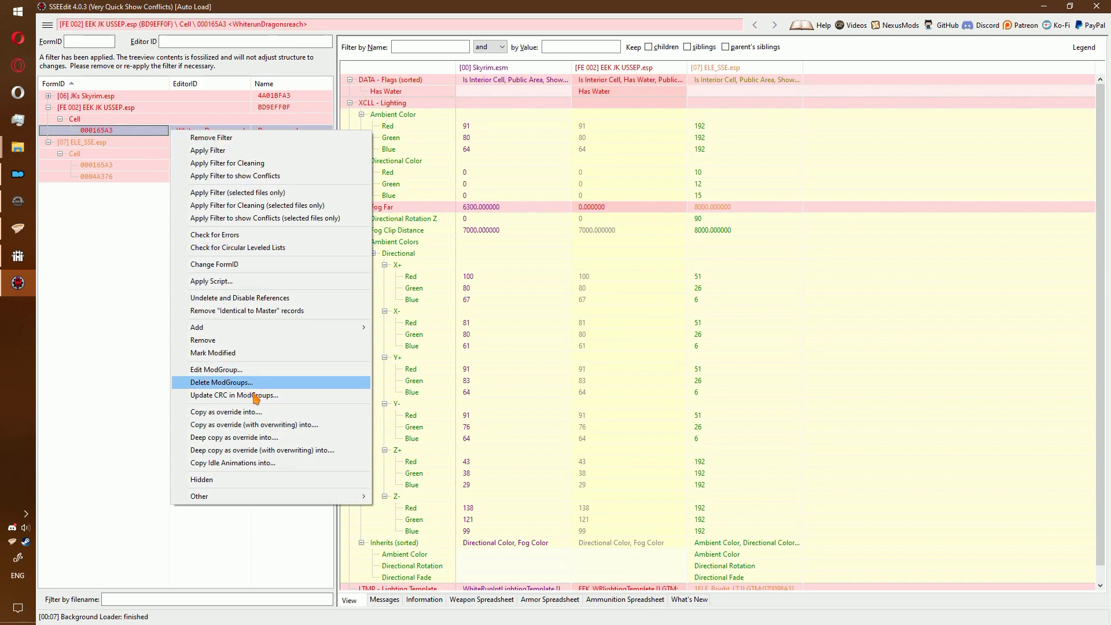
{"action": "left_click", "coordinate": [287, 412]}
{"action": "left_click", "coordinate": [617, 384]}
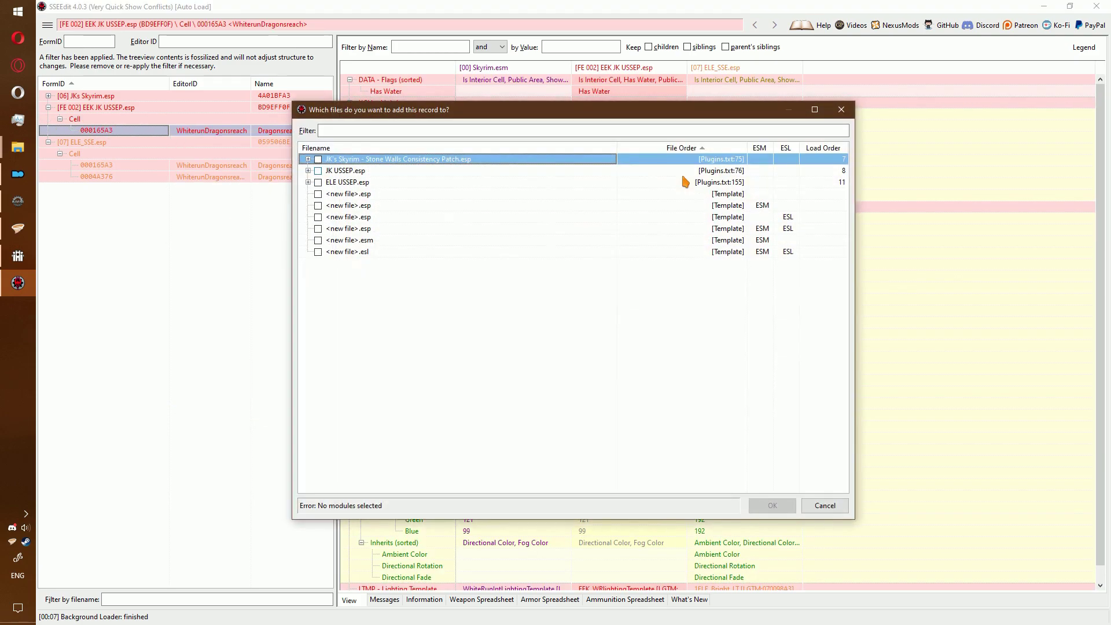
{"action": "double_click", "coordinate": [777, 217]}
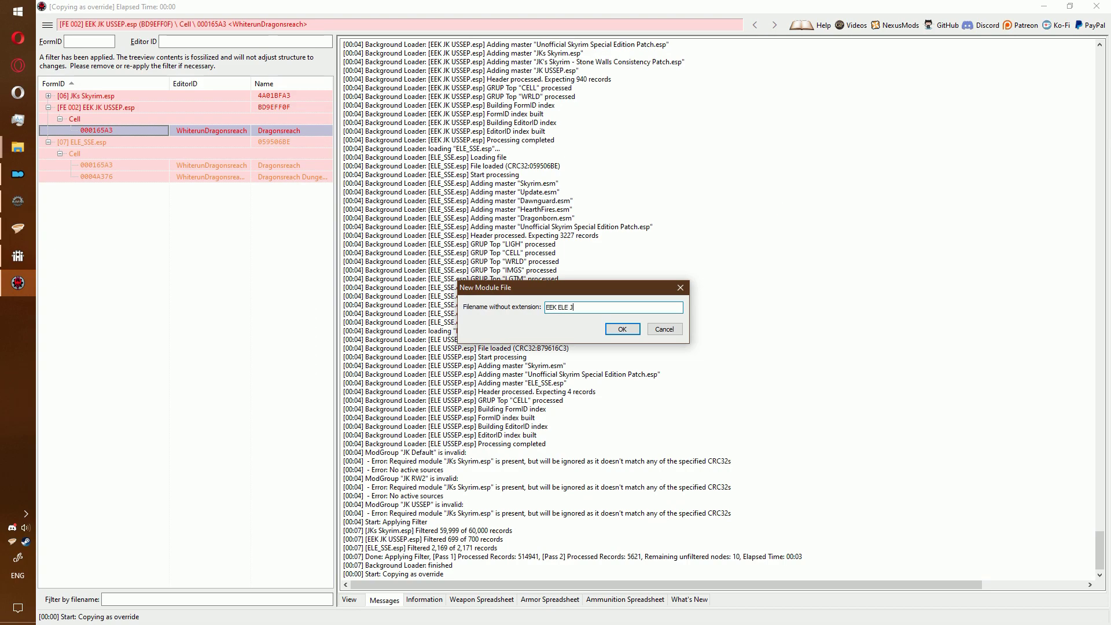
{"action": "type", "text": "EEK ELE JK Skyrim"}
{"action": "key", "text": "Return"}
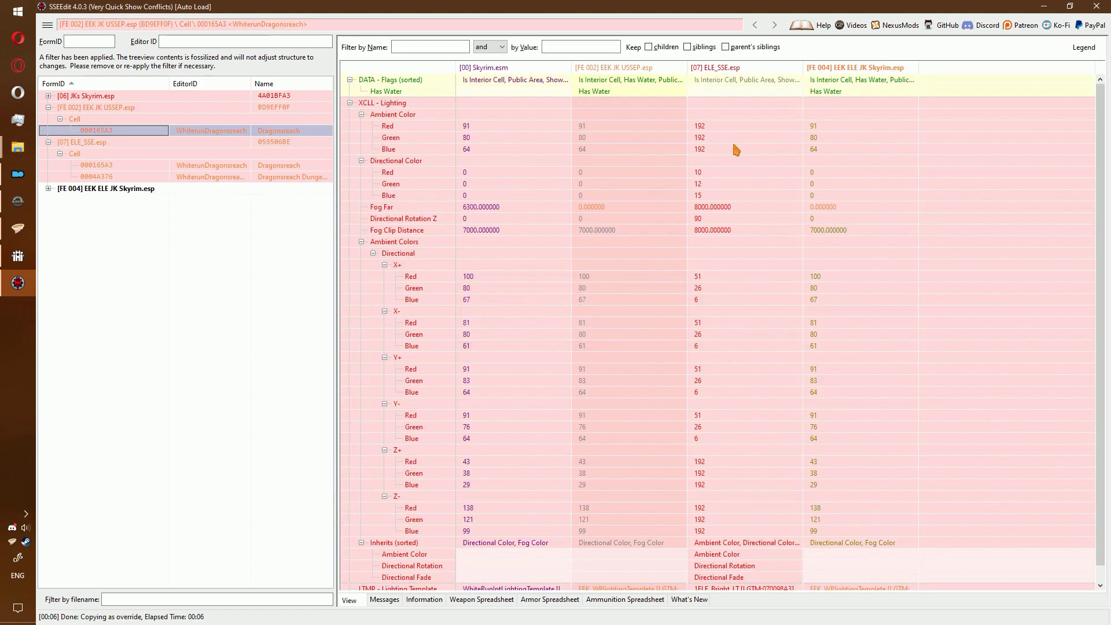
Carry the XCLL lighting data of the Dragonsreach cell from ELE_SSE.esp over into EEK ELE JK Skyrim.esp.
{"action": "left_click_drag", "start_coordinate": [746, 102], "coordinate": [842, 107]}
{"action": "scroll", "coordinate": [758, 247], "scroll_direction": "down", "scroll_amount": 1}
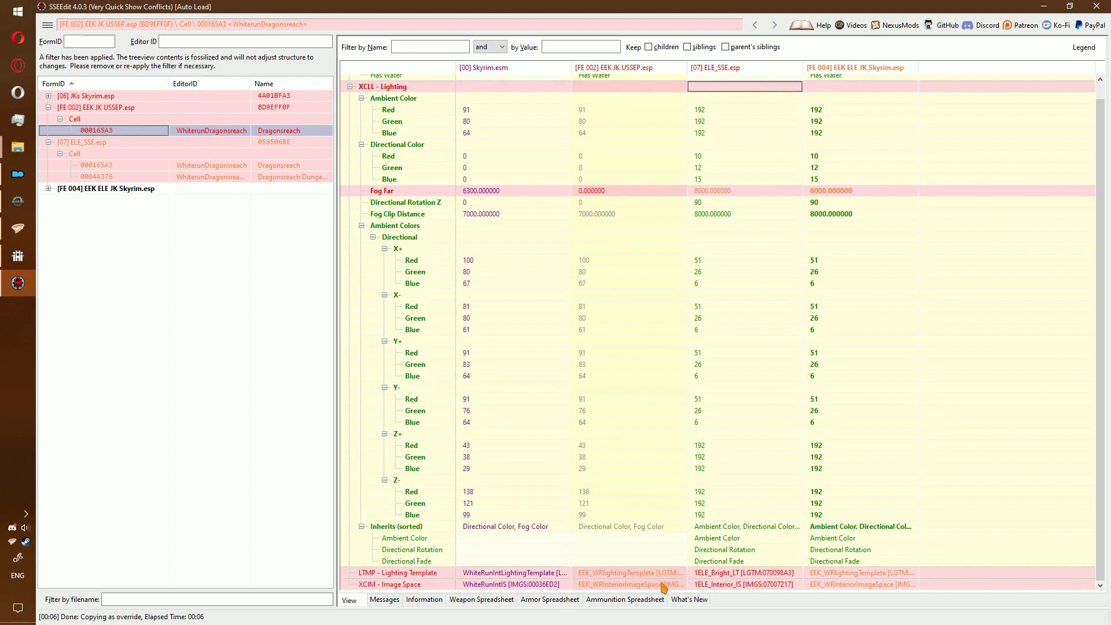
{"action": "scroll", "coordinate": [734, 283], "scroll_direction": "up", "scroll_amount": 1}
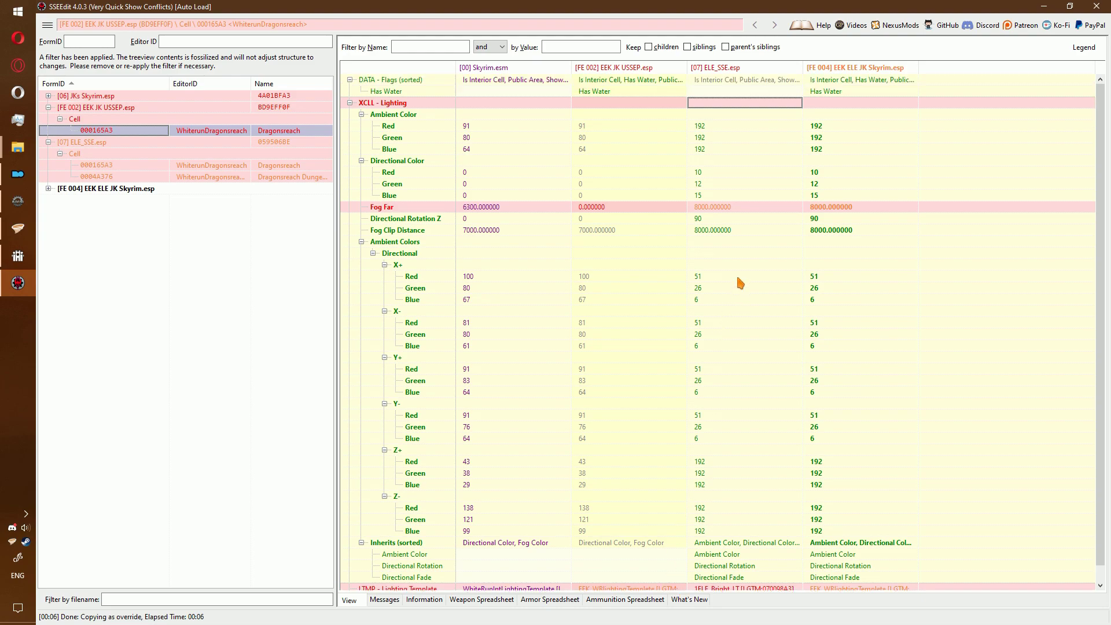
Copy ELE_SSE.esp's WhiterunDragonsreachBasement cell as an override into EEK ELE JK Skyrim.esp and carry over the lighting template from JKs Skyrim.esp.
{"action": "left_click", "coordinate": [116, 100]}
{"action": "double_click", "coordinate": [139, 107]}
{"action": "left_click", "coordinate": [159, 119]}
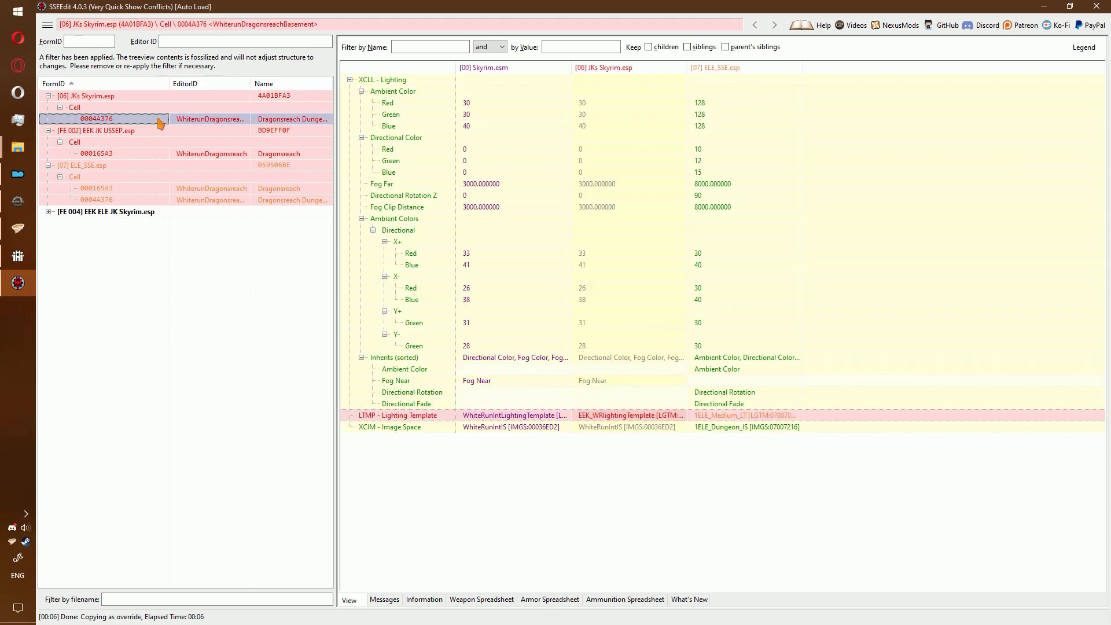
{"action": "right_click", "coordinate": [730, 68]}
{"action": "left_click", "coordinate": [752, 70]}
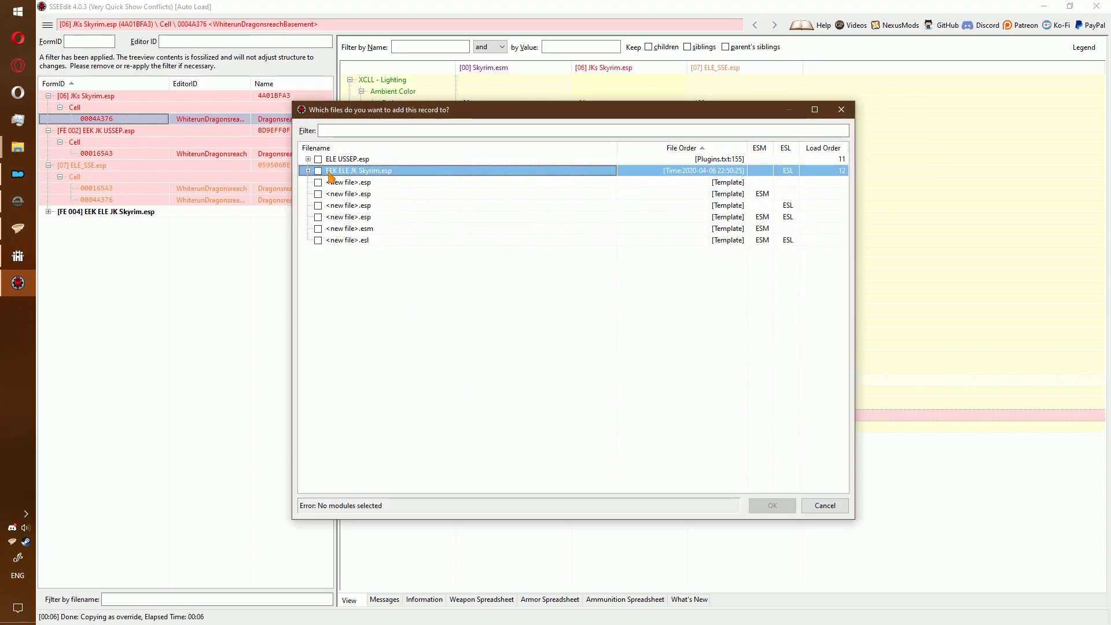
{"action": "double_click", "coordinate": [331, 176]}
{"action": "left_click", "coordinate": [605, 355]}
{"action": "left_click", "coordinate": [644, 419]}
{"action": "left_click_drag", "start_coordinate": [644, 421], "coordinate": [866, 420]}
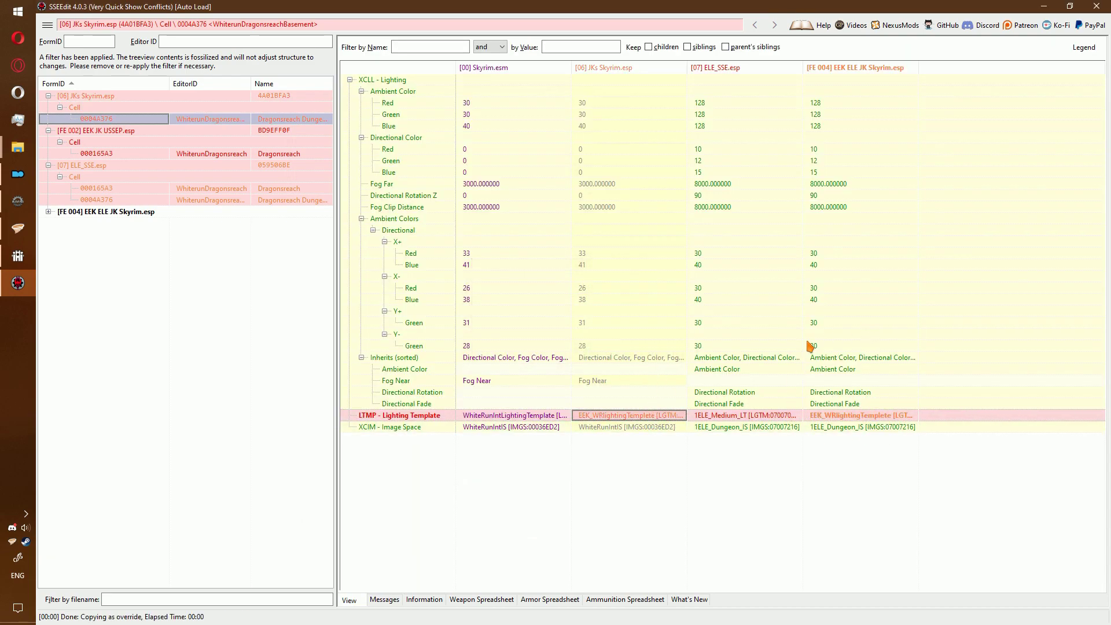
Add all available masters to EEK ELE JK Skyrim.esp.
{"action": "left_click", "coordinate": [165, 213]}
{"action": "right_click", "coordinate": [166, 214]}
{"action": "left_click", "coordinate": [264, 498]}
{"action": "right_click", "coordinate": [622, 301]}
{"action": "left_click", "coordinate": [662, 320]}
{"action": "right_click", "coordinate": [630, 302]}
{"action": "left_click", "coordinate": [657, 312]}
{"action": "left_click", "coordinate": [773, 505]}
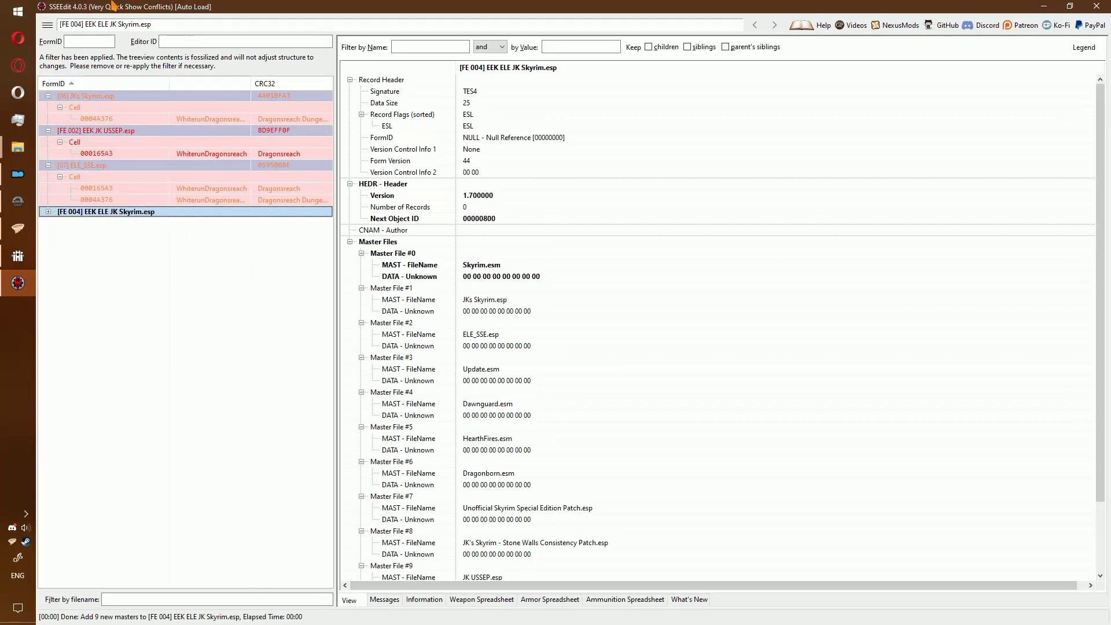
{"action": "key", "text": "Return"}
Update the CRCs in the ModGroups from the conflict-filtered plugin list.
{"action": "type", "text": "ELE EE"}
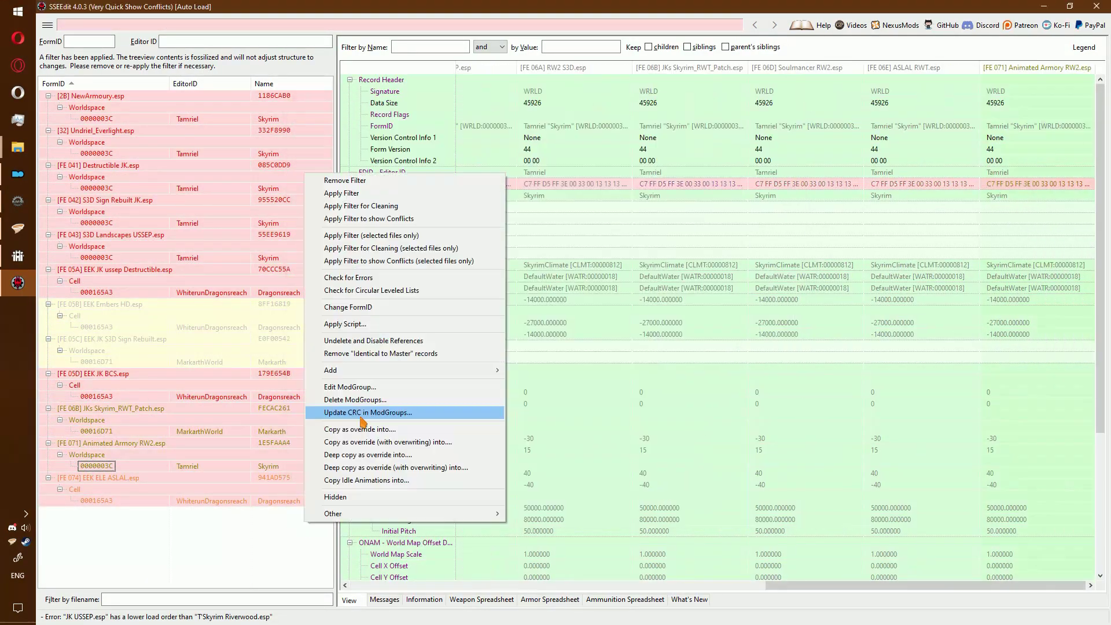
{"action": "left_click", "coordinate": [360, 414]}
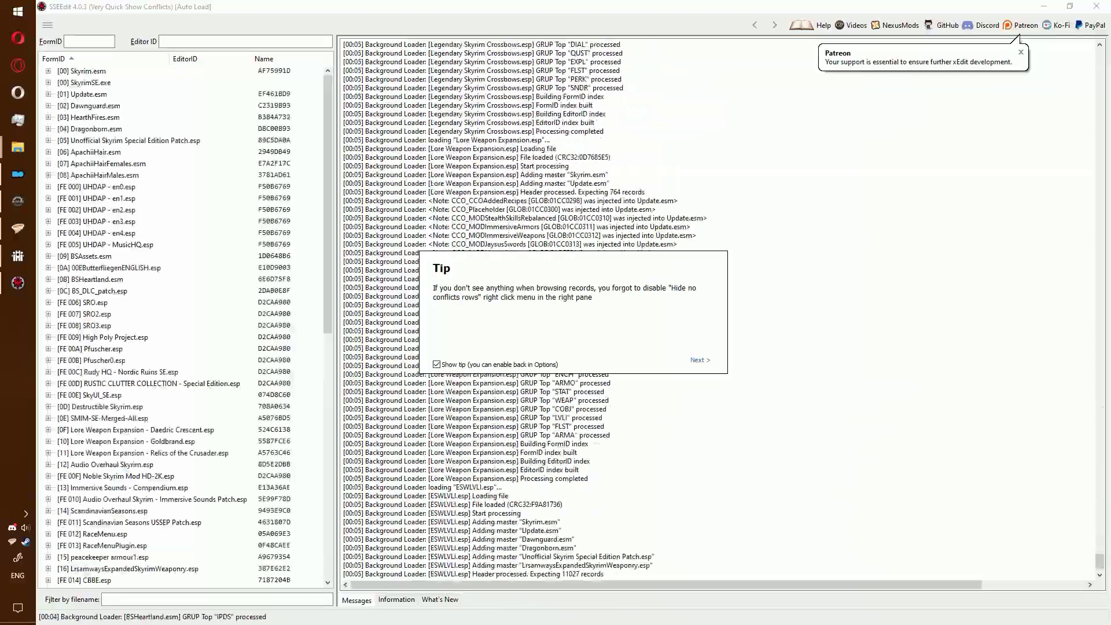